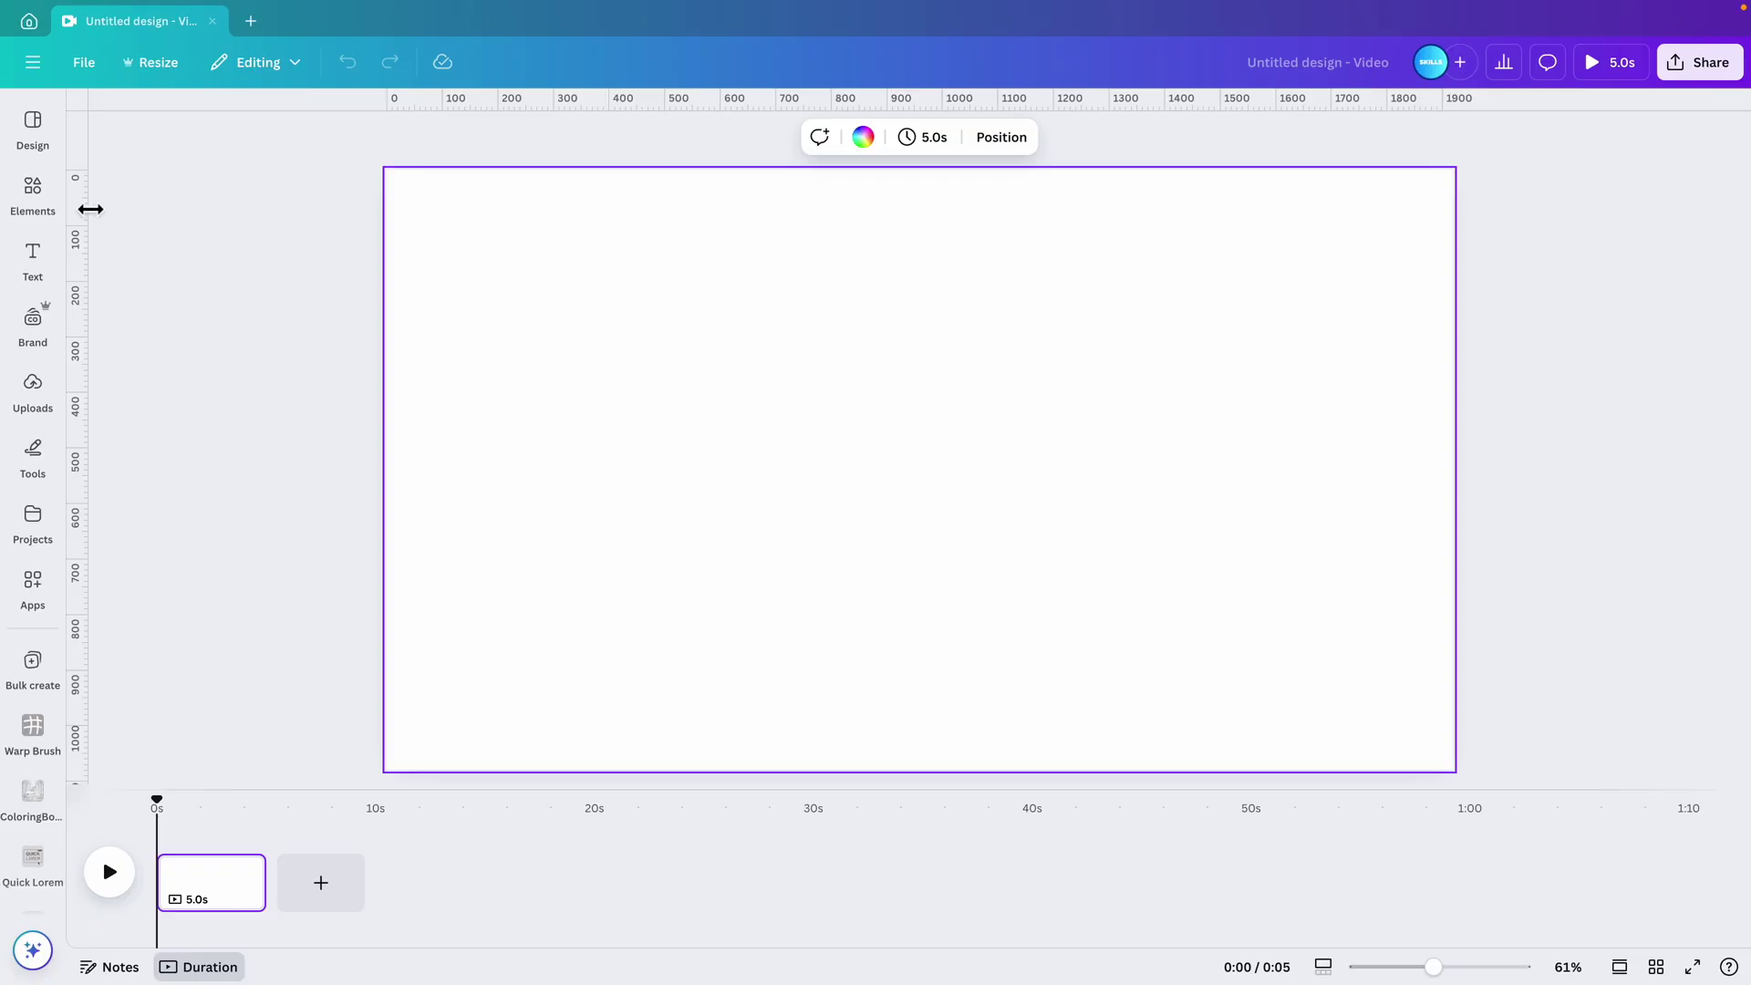
# - Add a dark wood plank photo from a 'wooden table' search and stretch it to fill the page
pyautogui.click(36, 197)
pyautogui.write('wooden table')
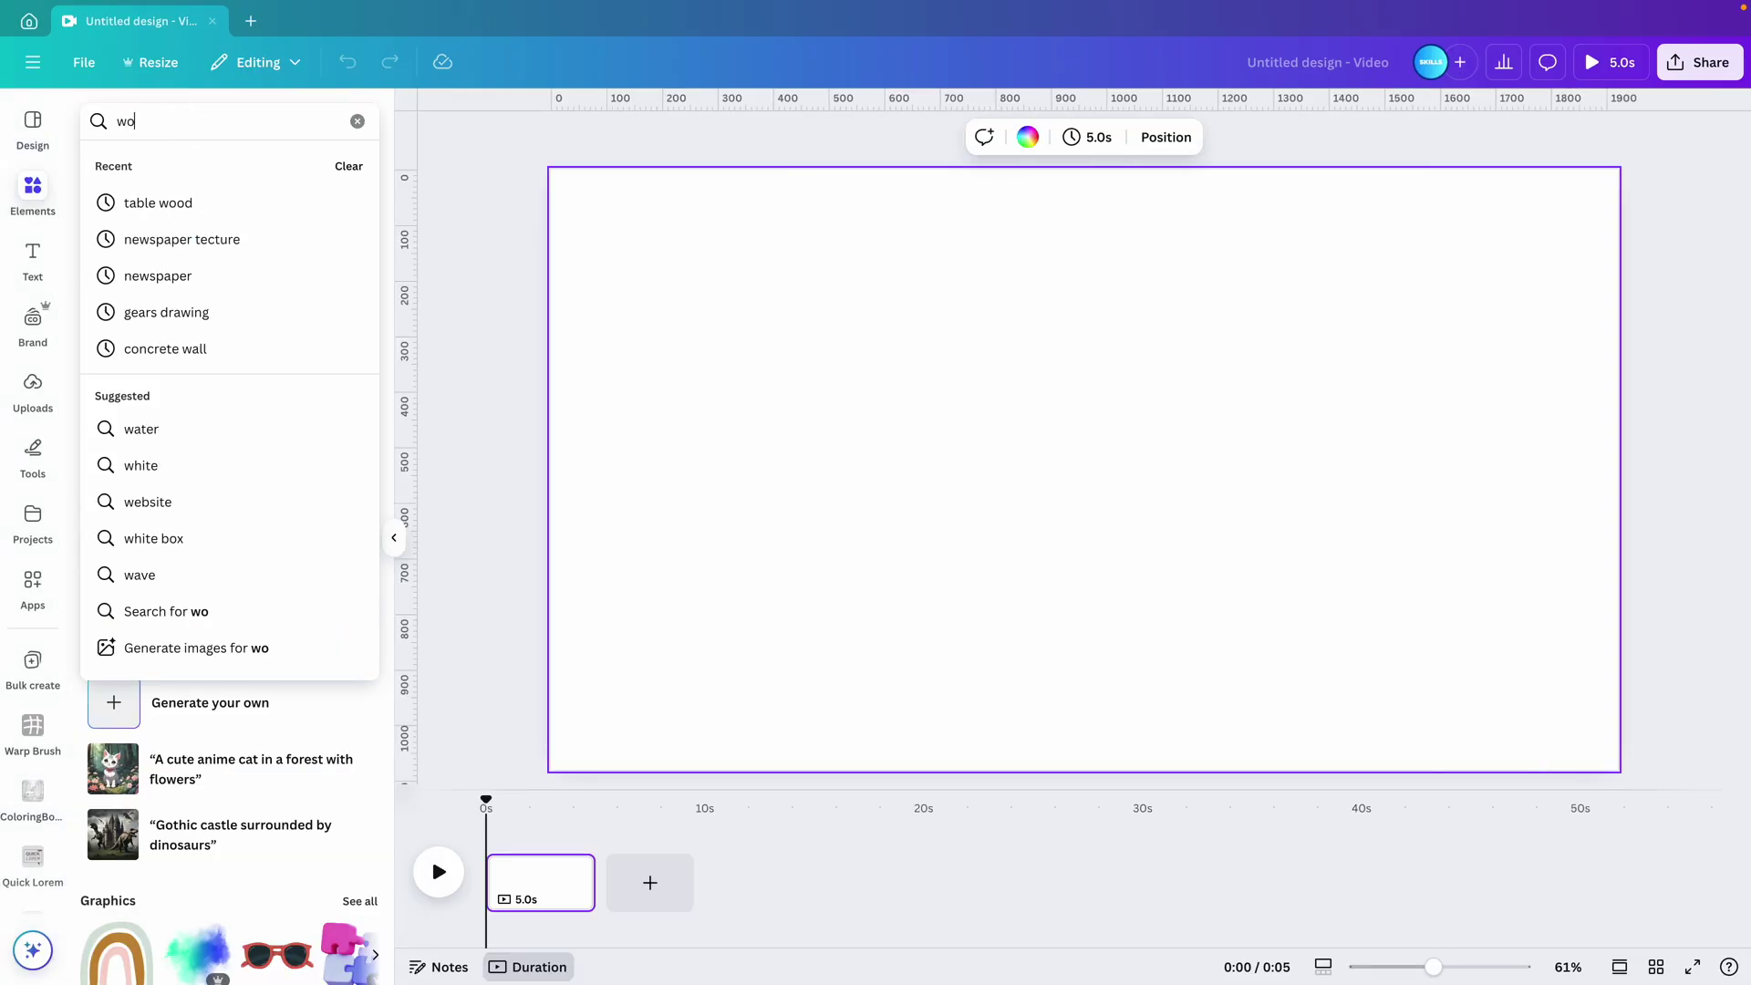
pyautogui.press('Return')
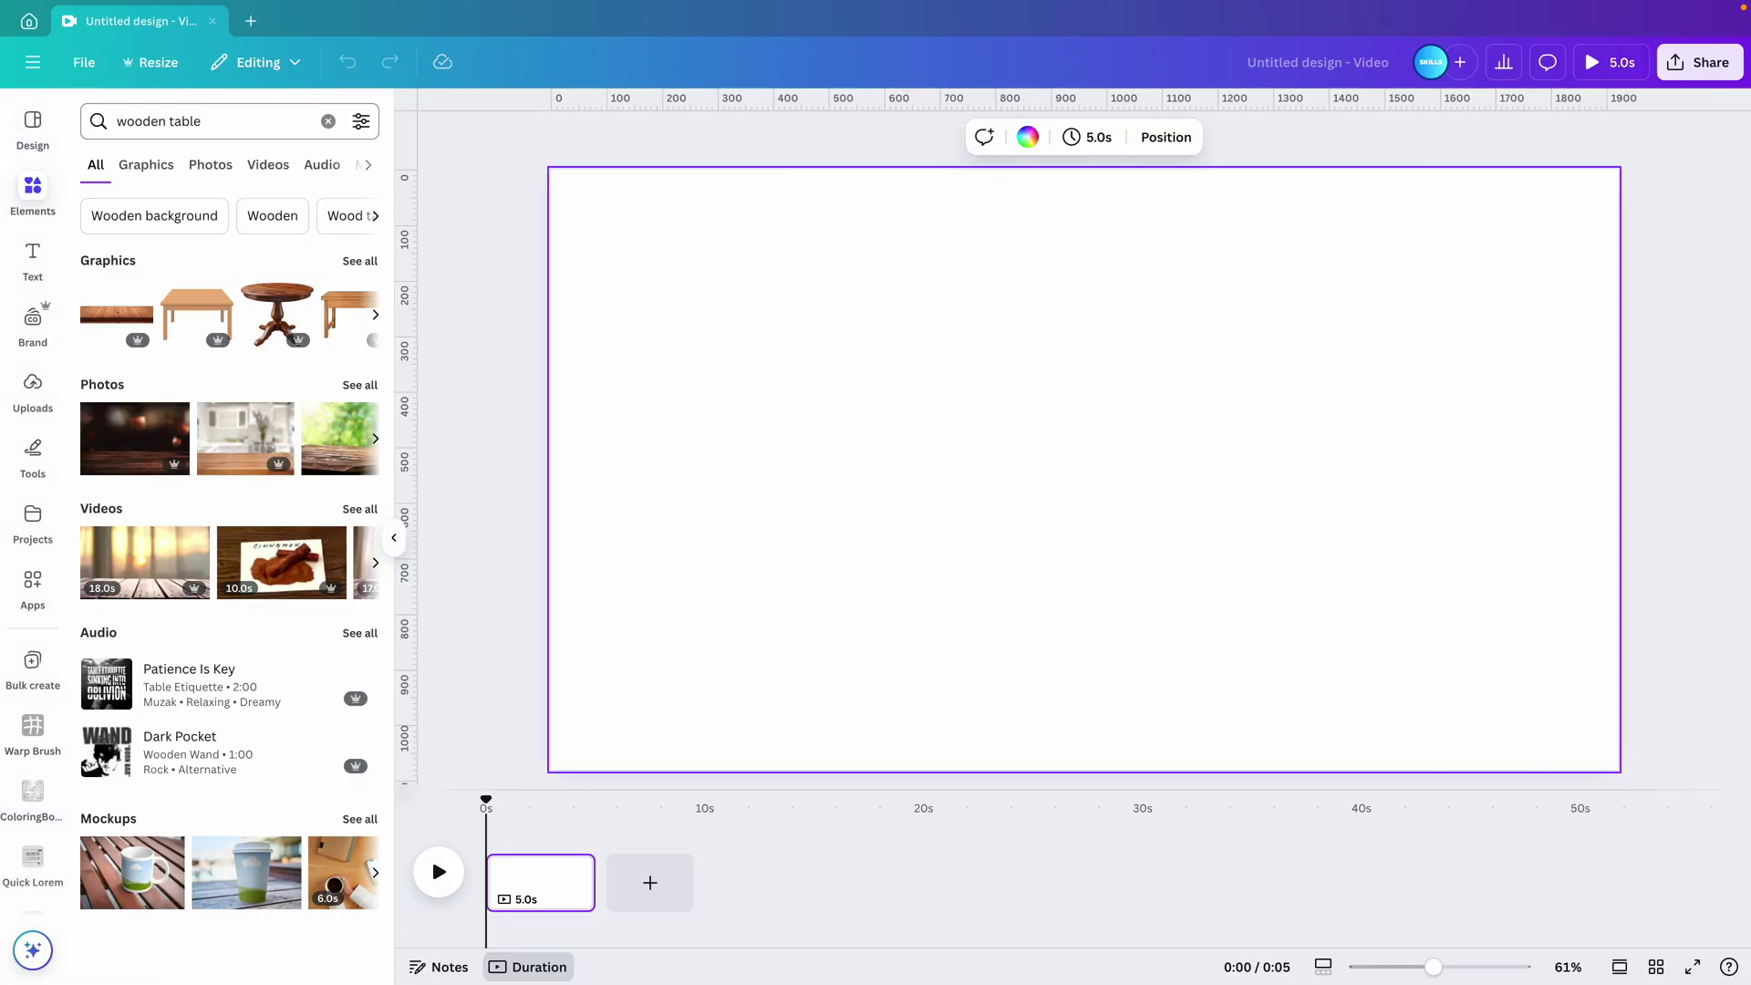
pyautogui.click(359, 385)
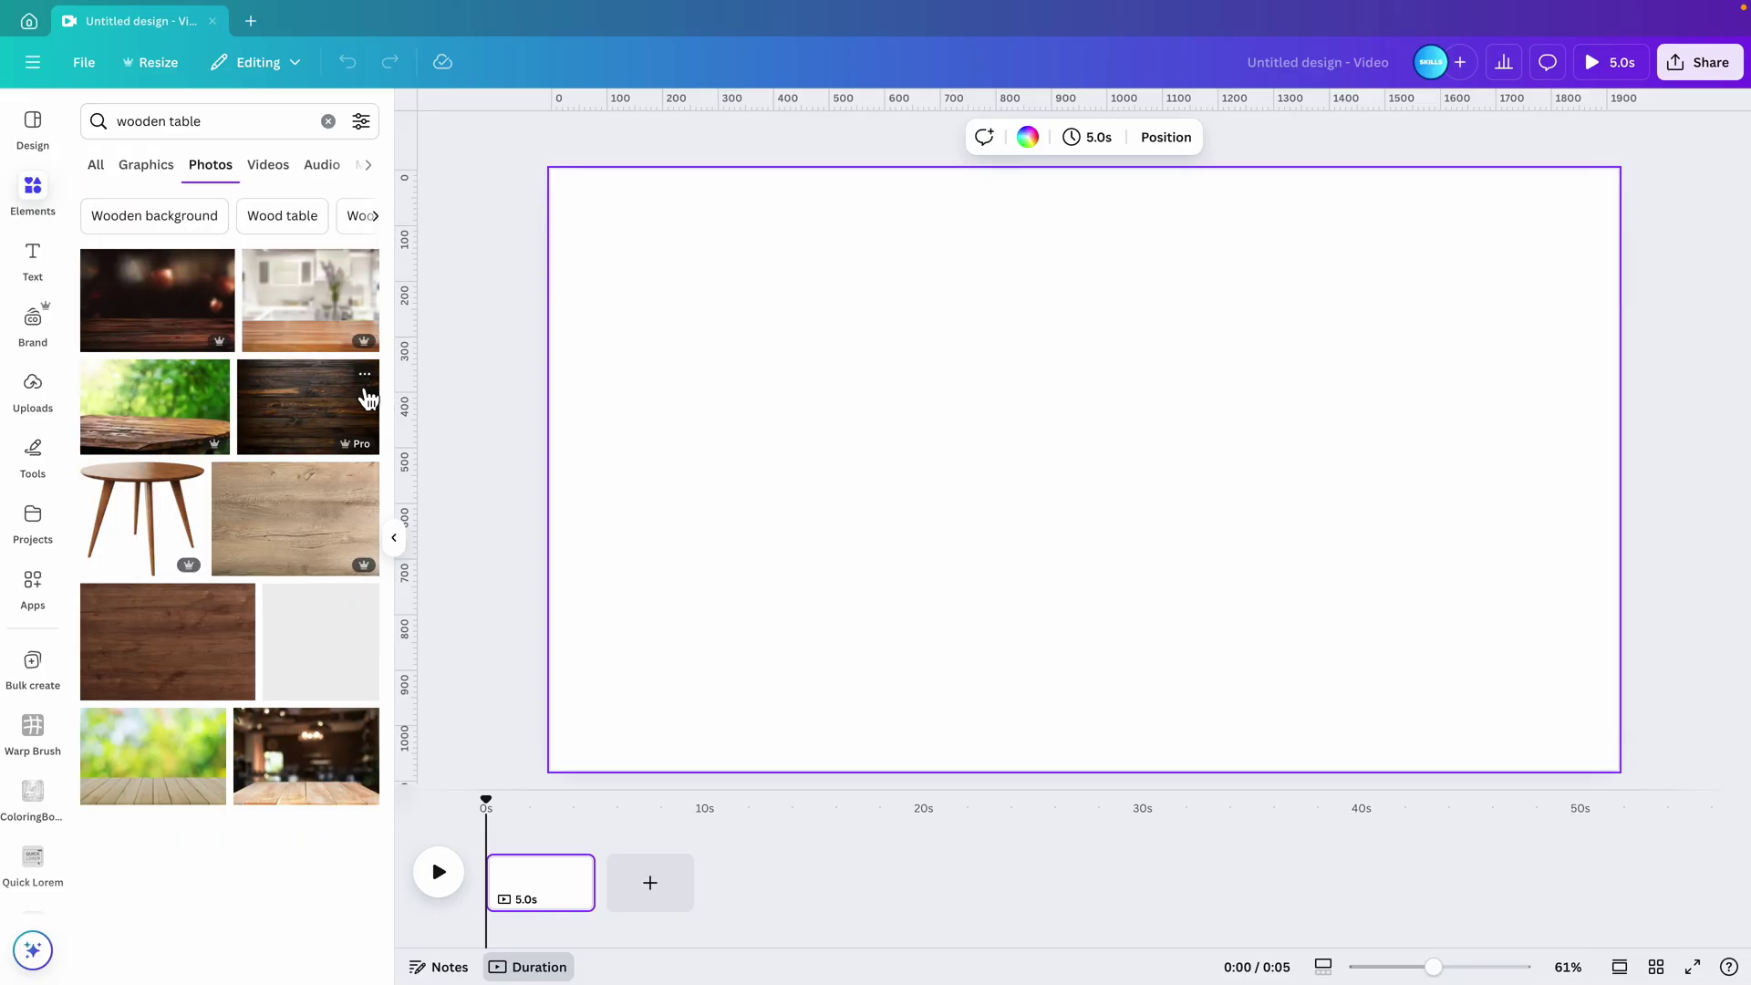
pyautogui.scroll(-2, 285, 507)
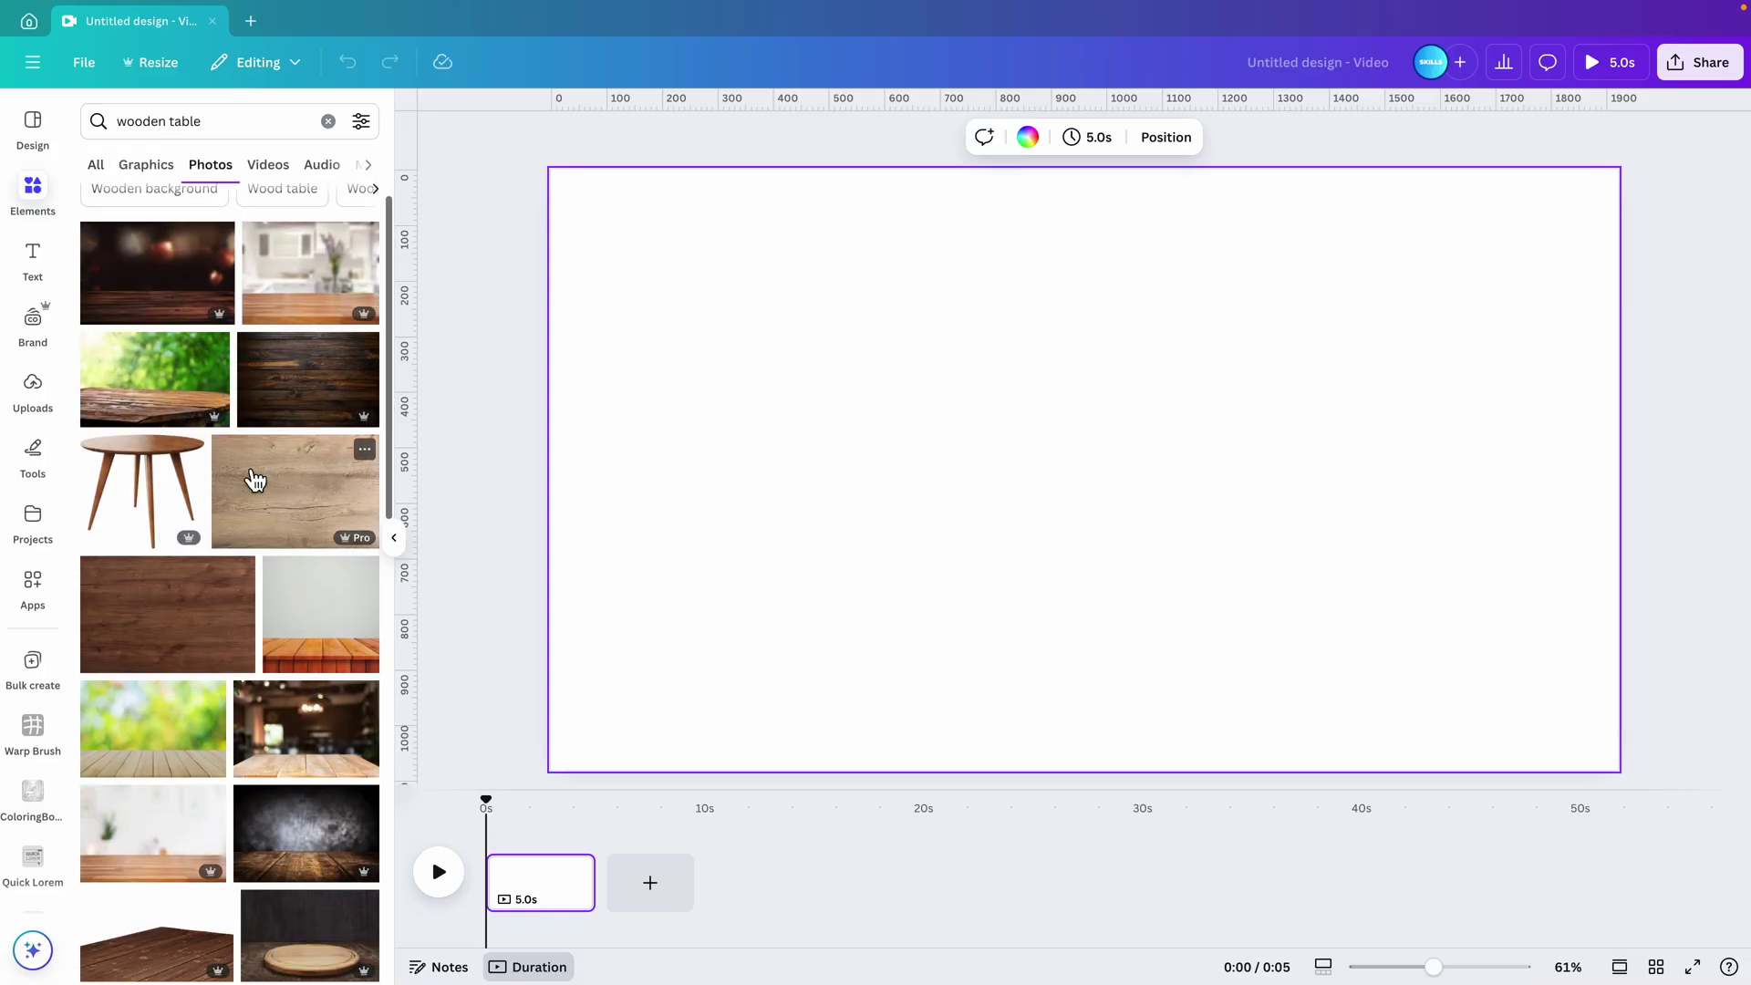
pyautogui.click(176, 497)
pyautogui.moveTo(921, 575); pyautogui.dragTo(751, 508)
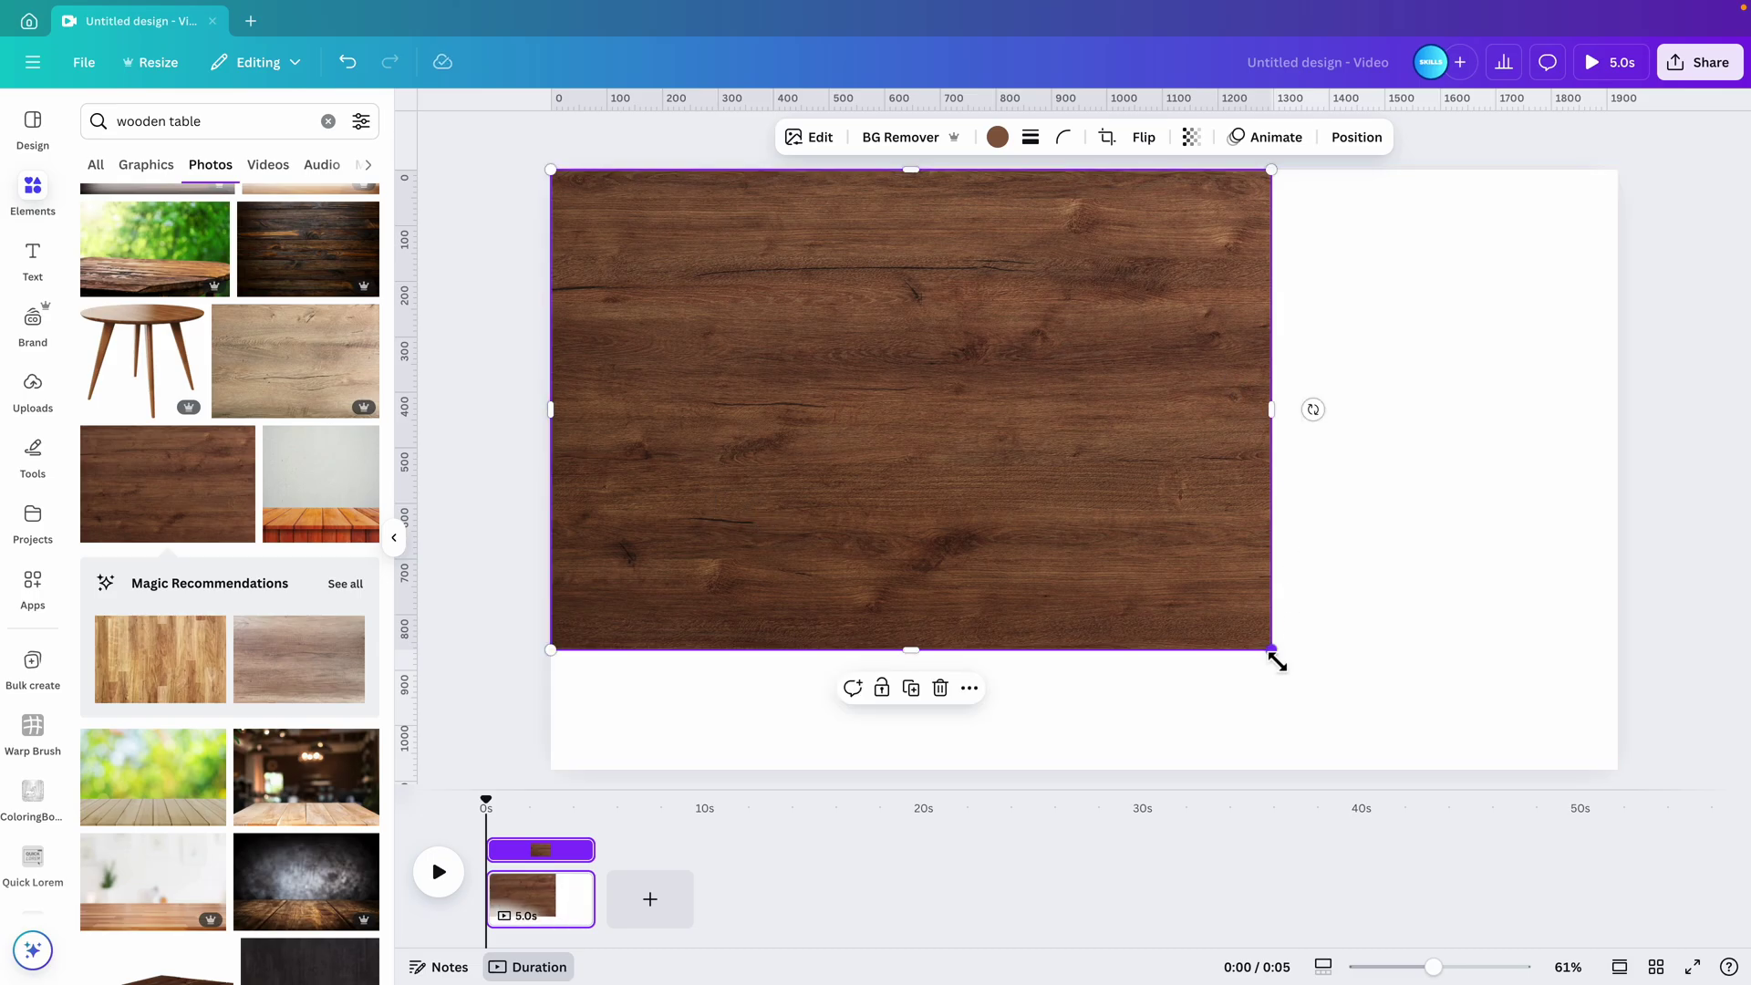
pyautogui.moveTo(1271, 649); pyautogui.dragTo(1666, 825)
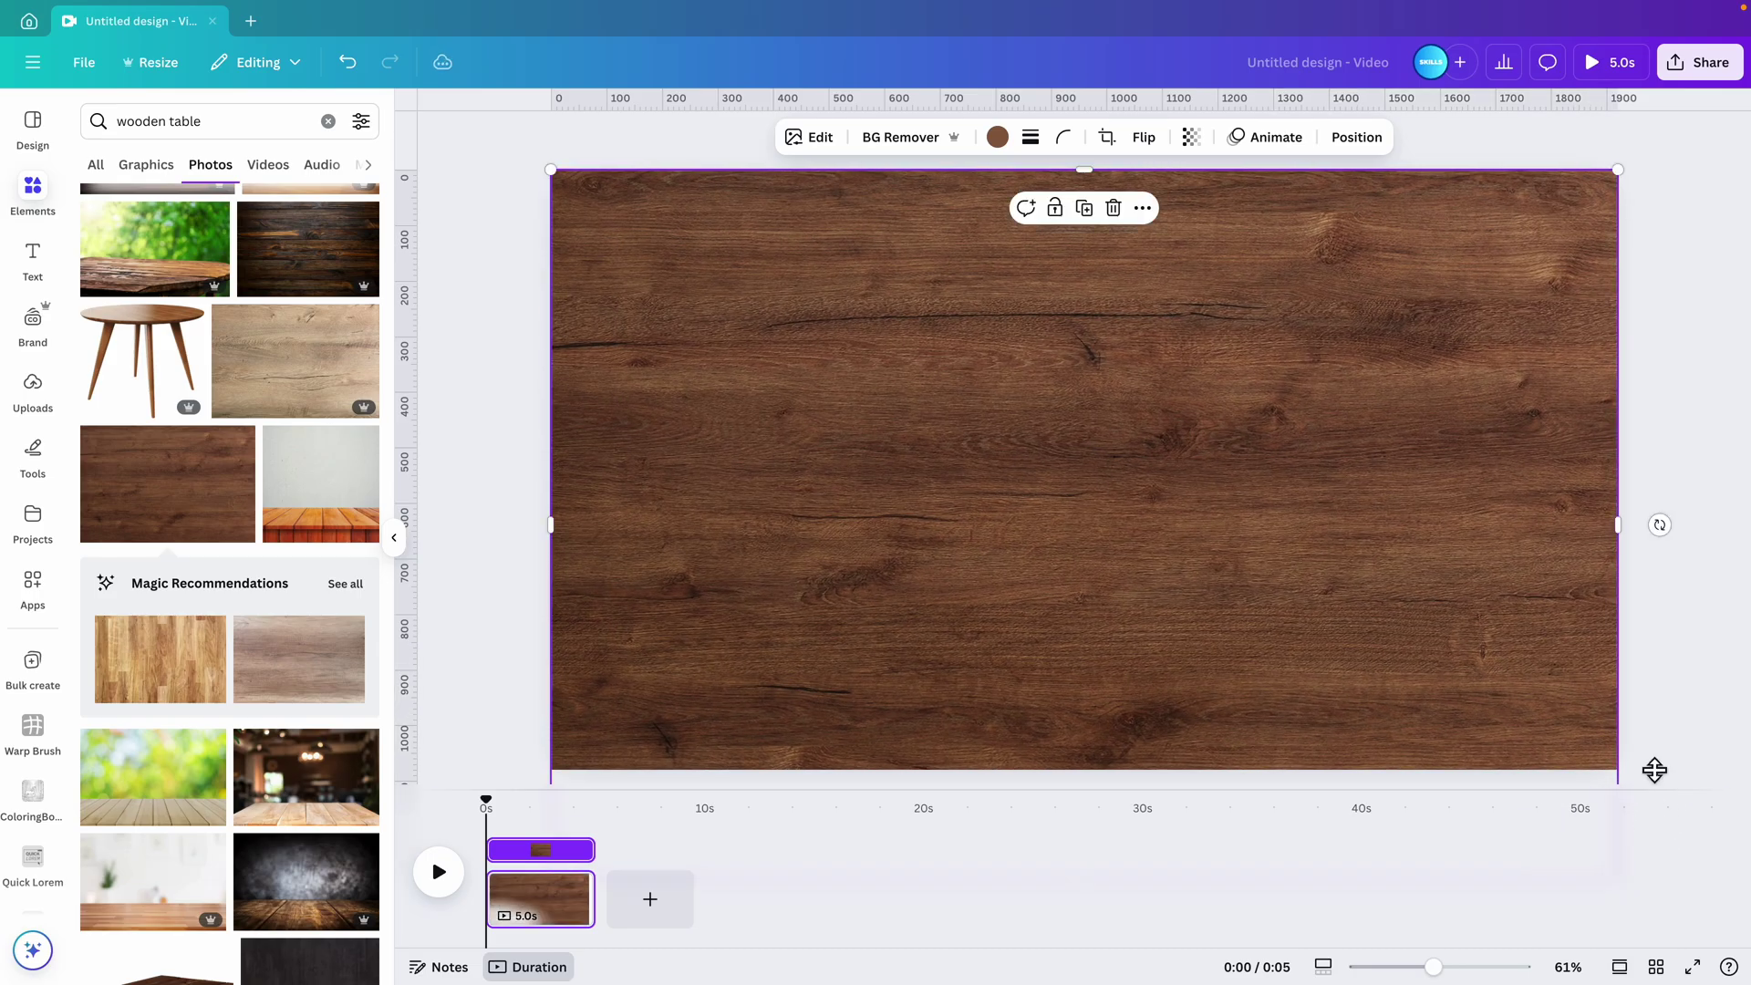
# - Darken the wood photo: brightness -31, contrast 46, highlights -18, shadows -21
pyautogui.scroll(-2, 1149, 523)
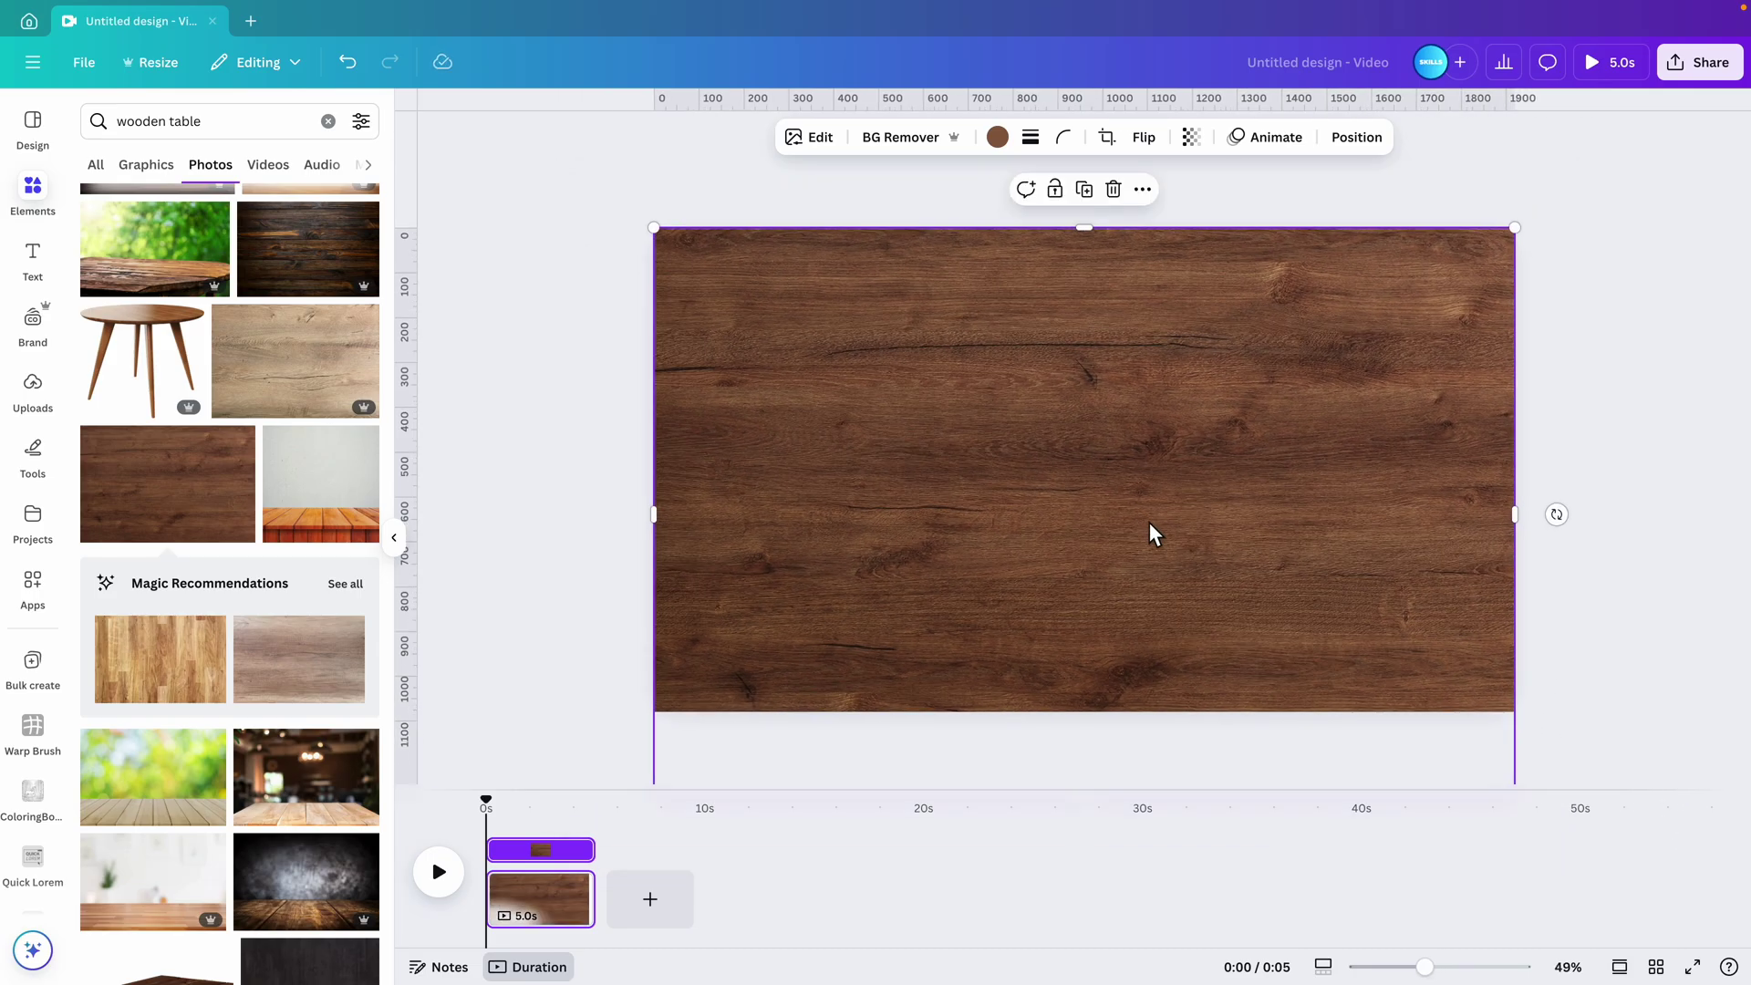
pyautogui.click(810, 139)
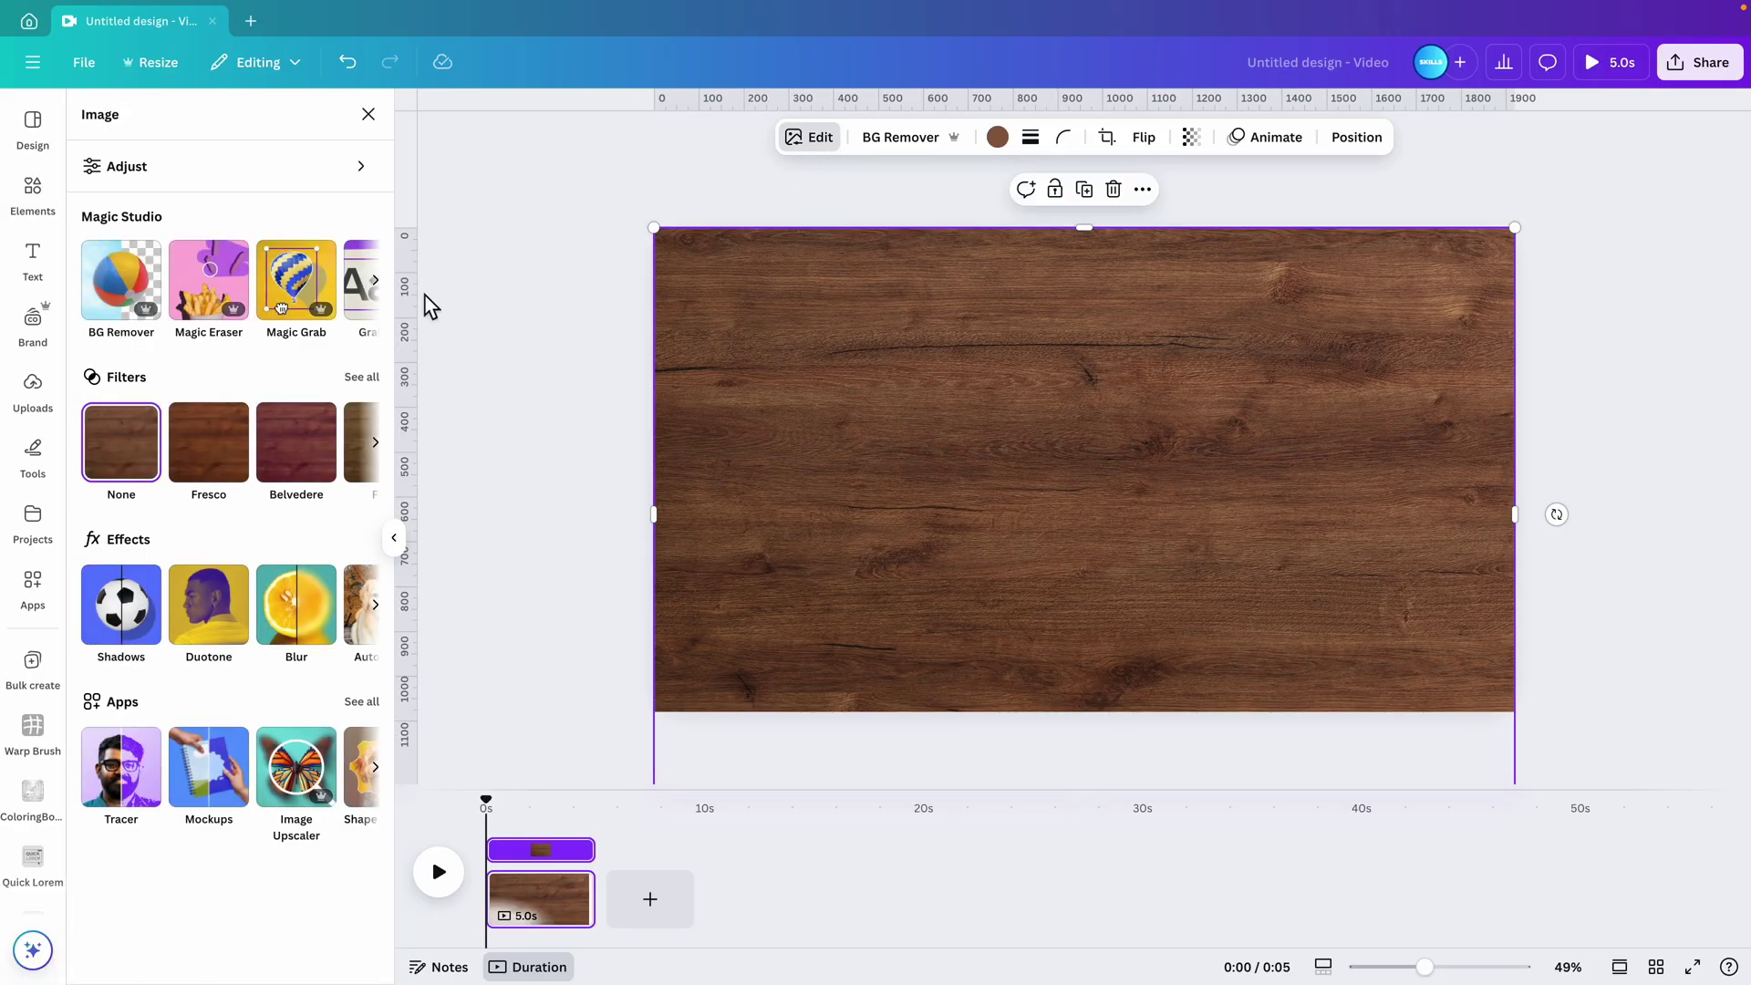
pyautogui.click(357, 376)
pyautogui.click(92, 114)
pyautogui.click(110, 118)
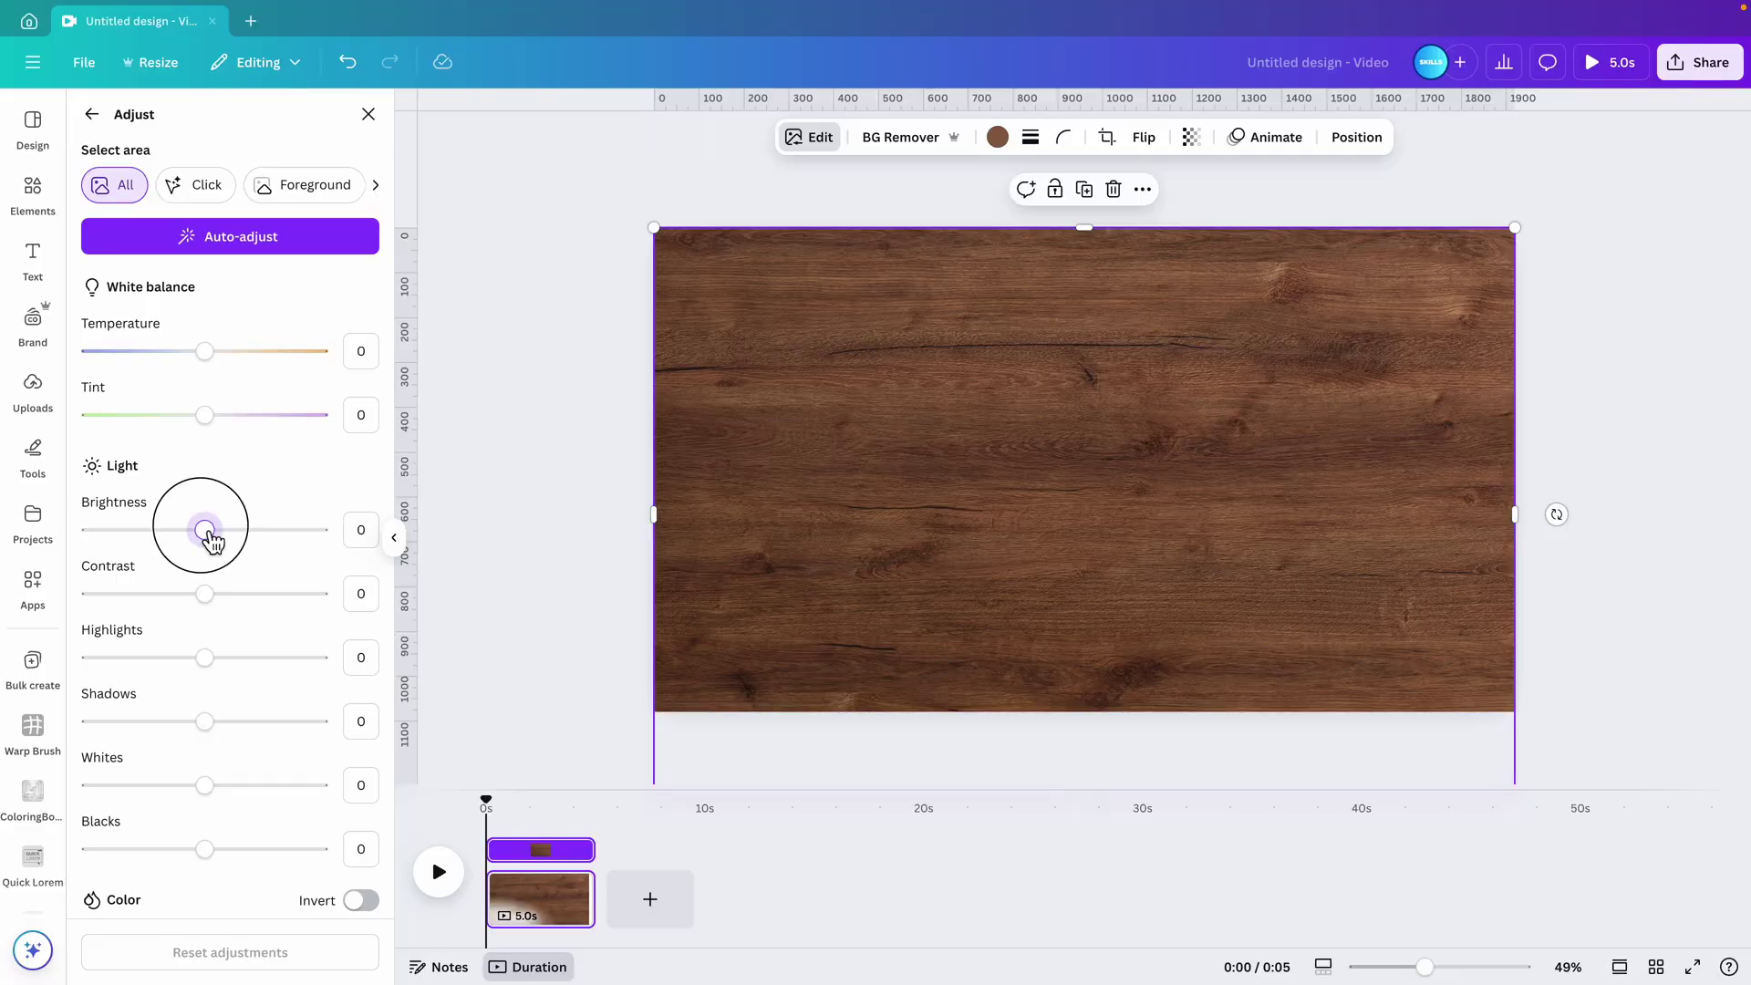
pyautogui.moveTo(206, 532); pyautogui.dragTo(171, 532)
pyautogui.moveTo(206, 594); pyautogui.dragTo(267, 607)
pyautogui.moveTo(215, 673); pyautogui.dragTo(194, 734)
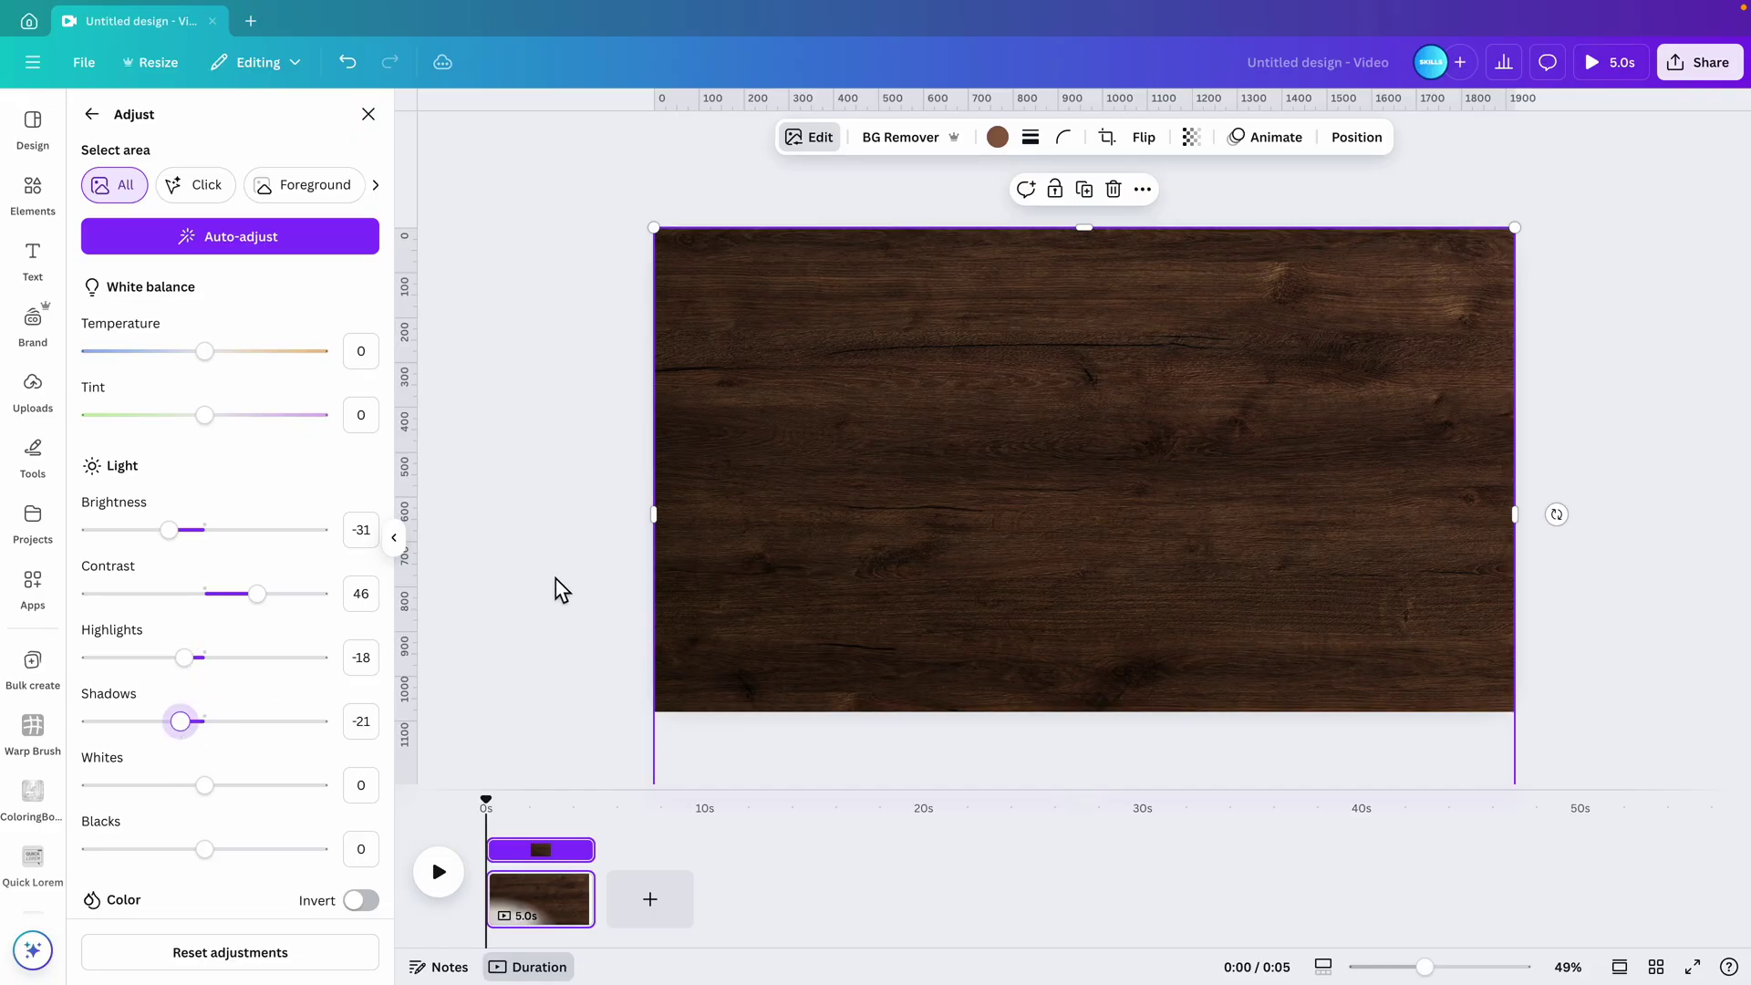
pyautogui.press('Escape')
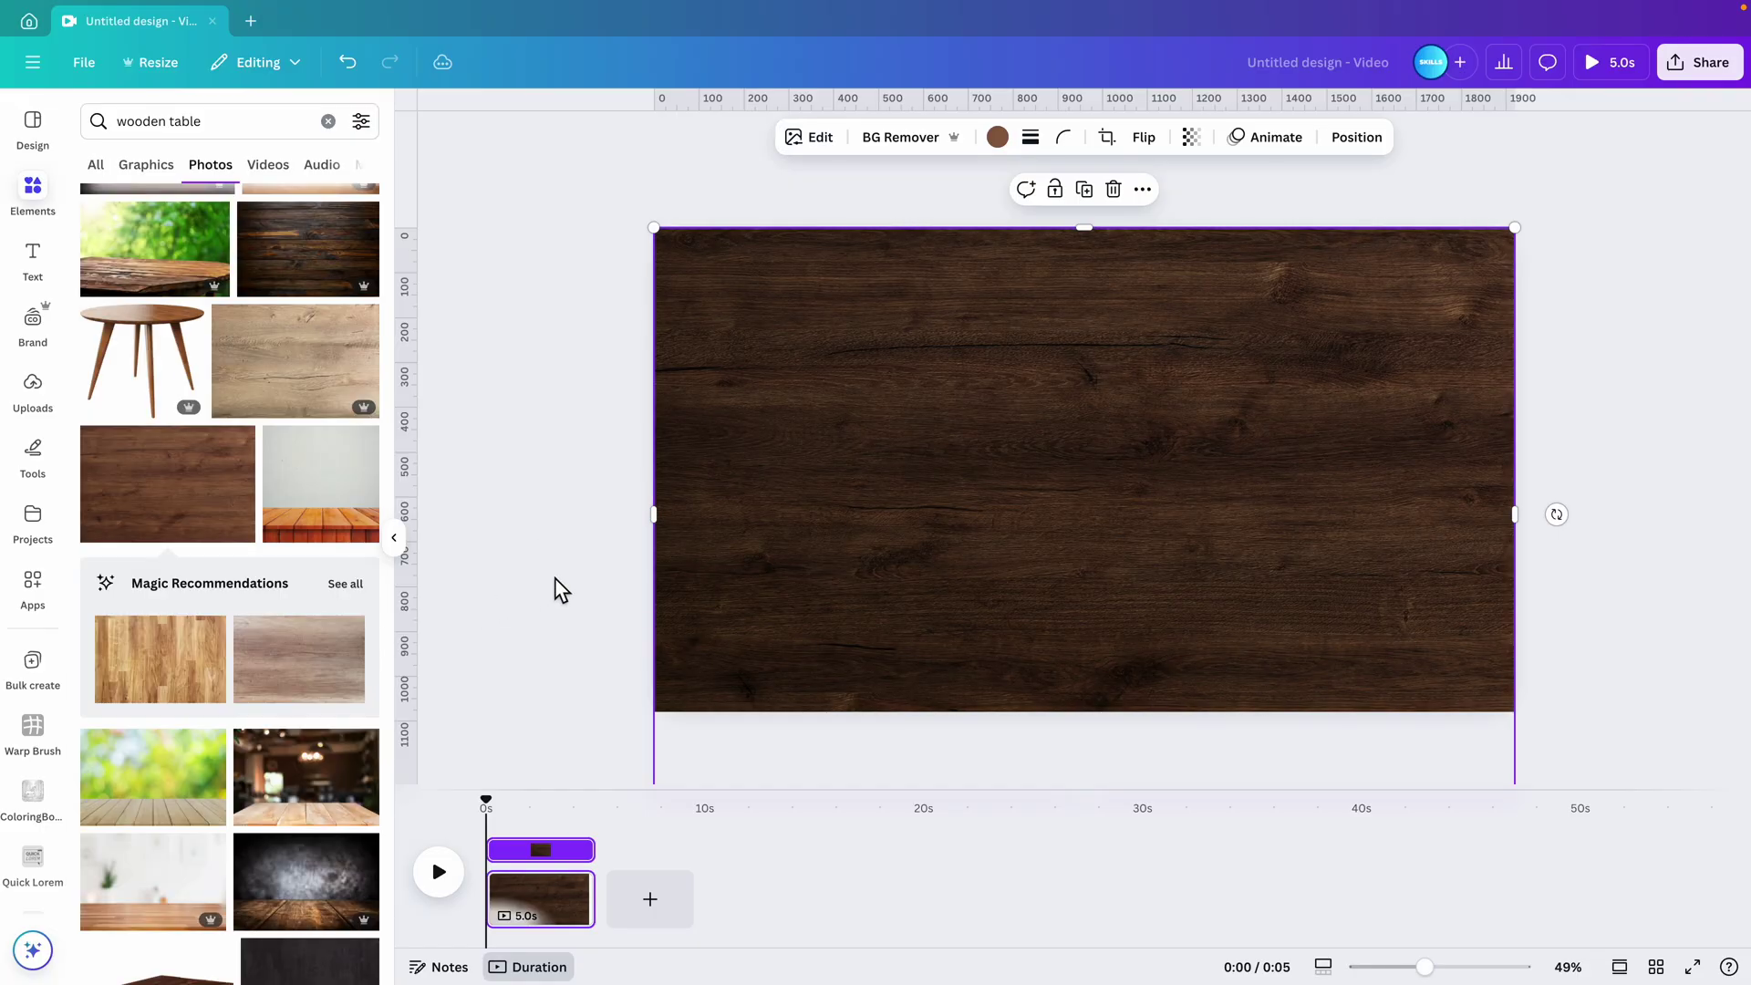
# - Search 'newspaper texture' and add the blank white paper graphic from the Graphics results
pyautogui.doubleClick(287, 125)
pyautogui.write('new')
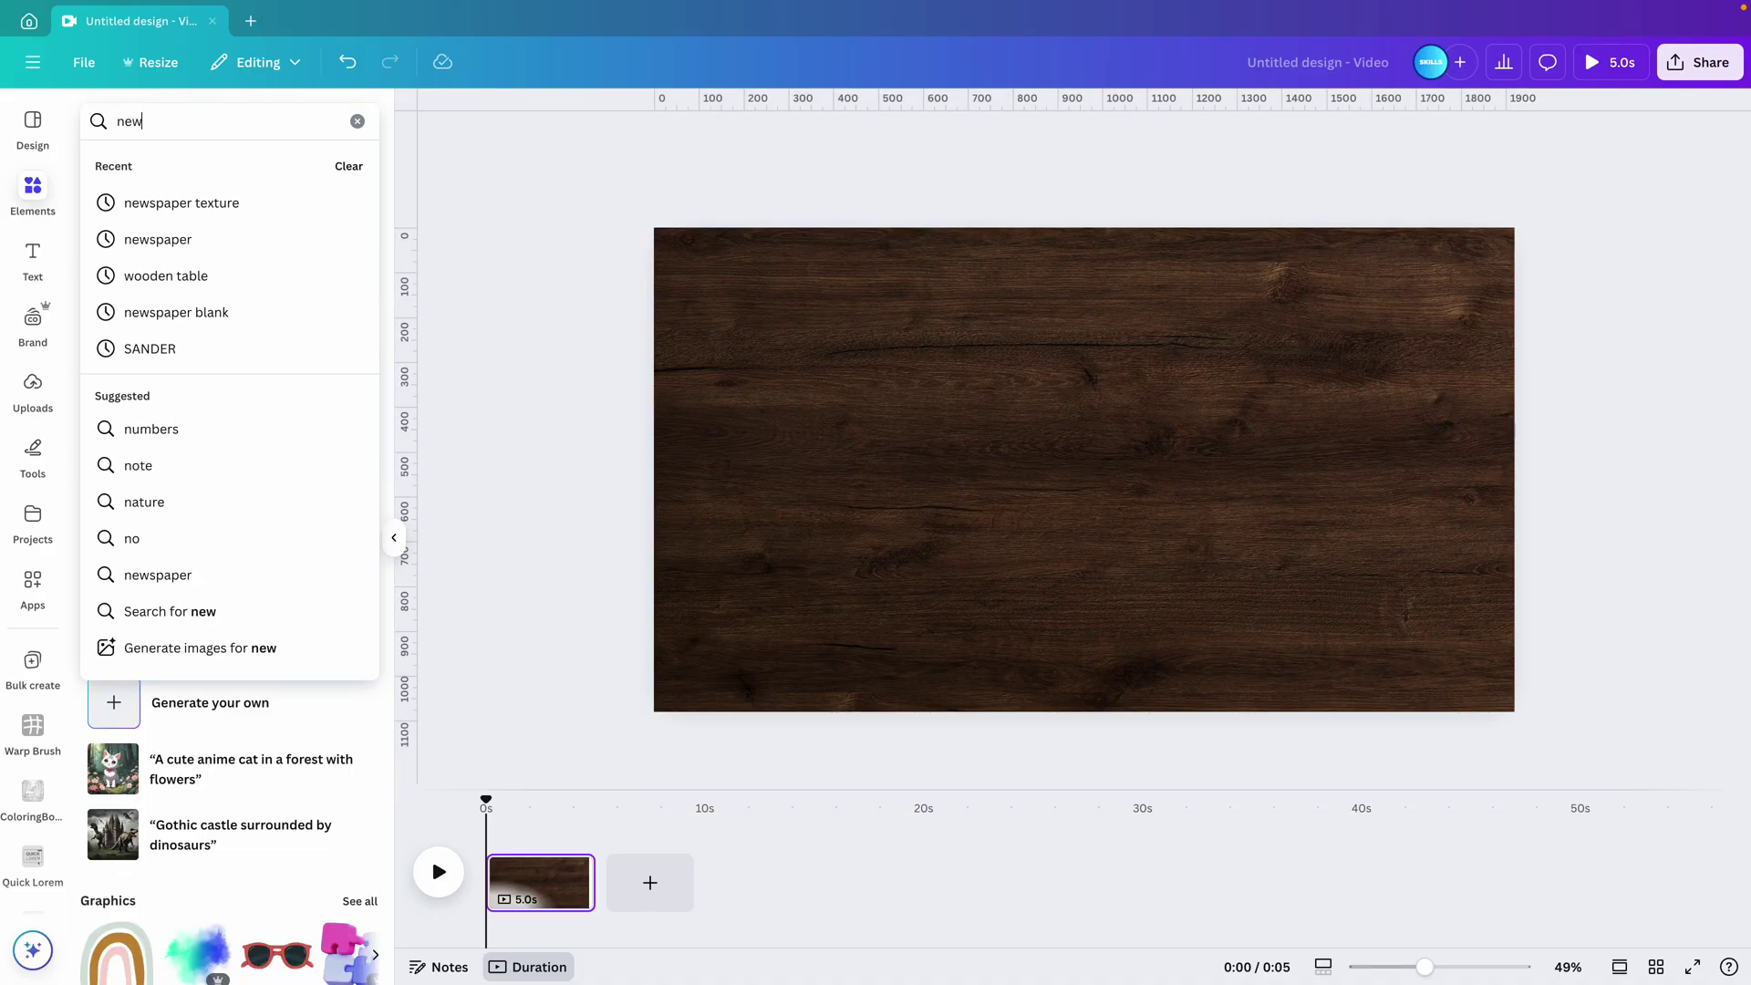
pyautogui.write('spaper texture')
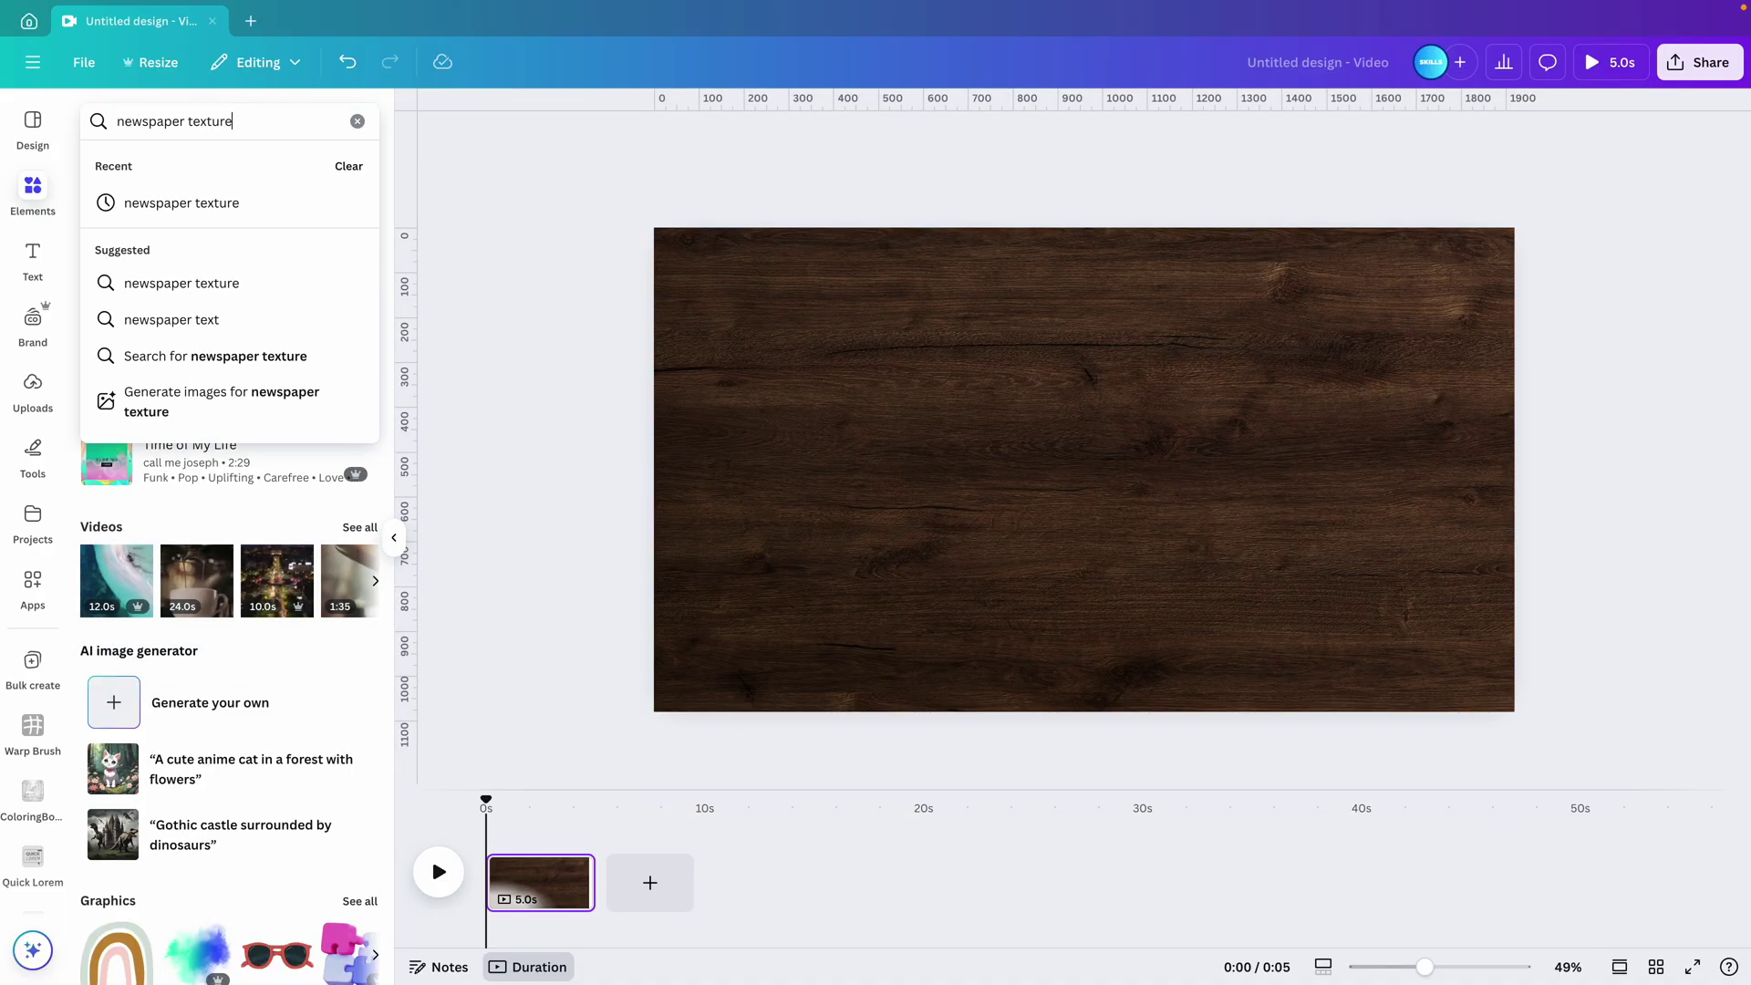
pyautogui.press('Return')
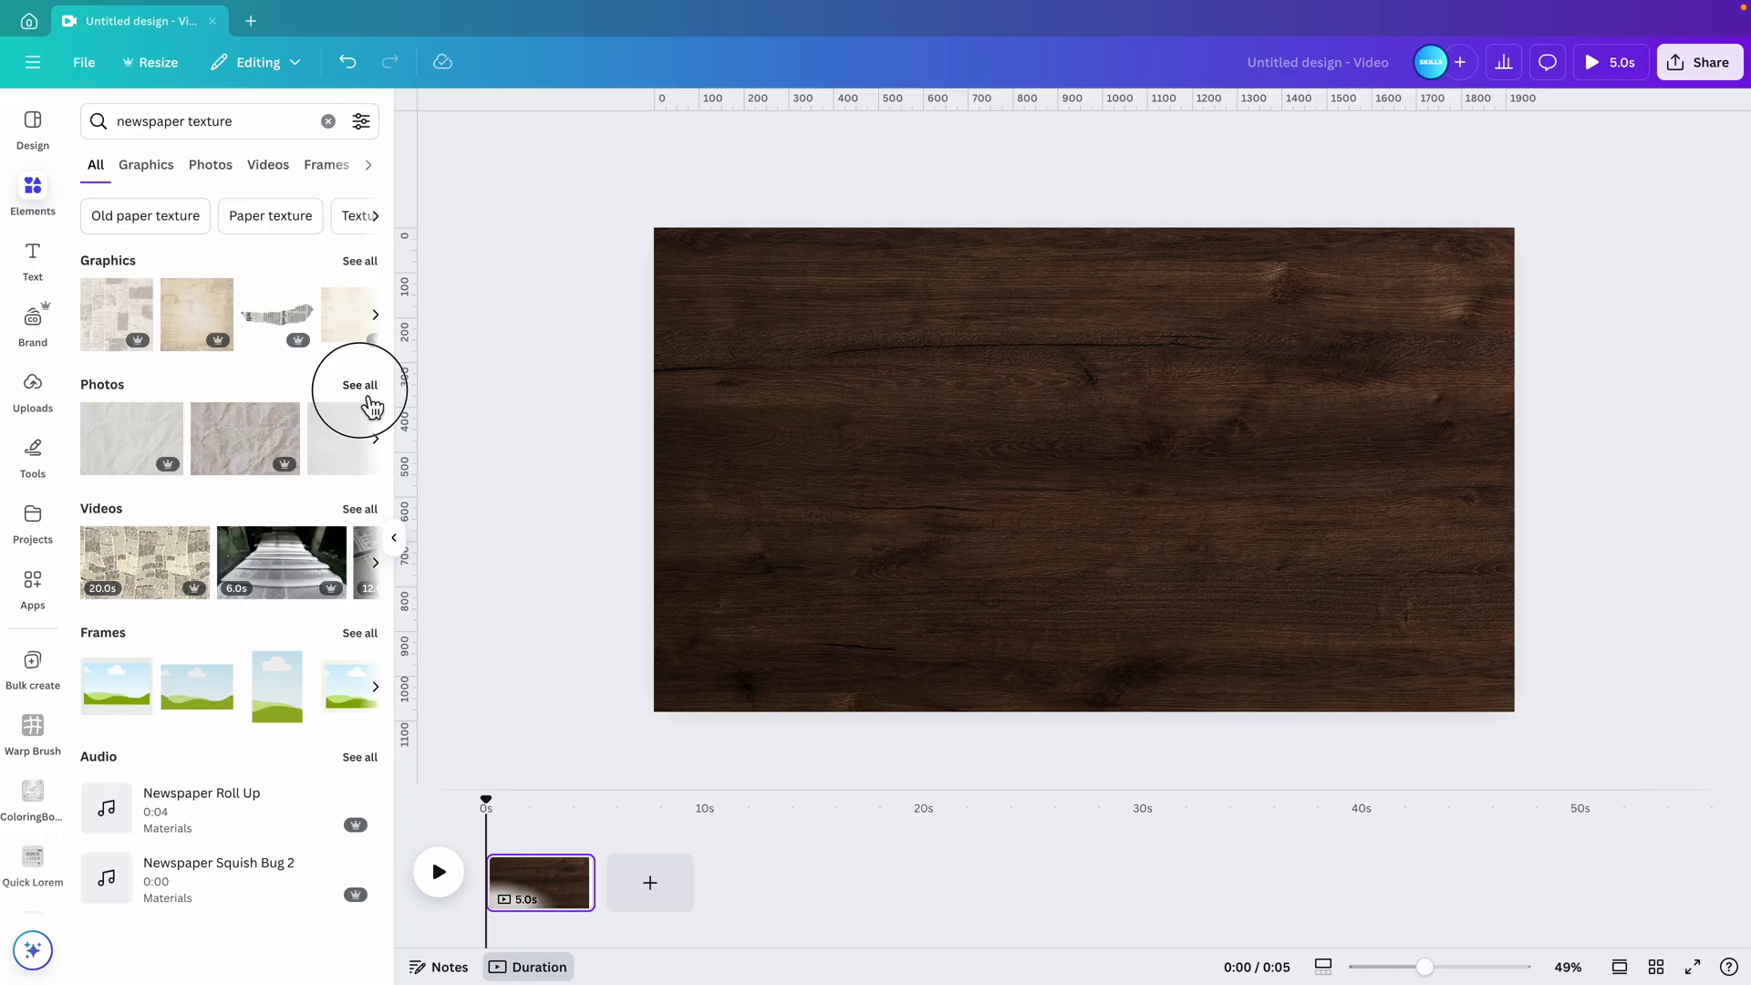
pyautogui.click(360, 385)
pyautogui.scroll(-5, 232, 392)
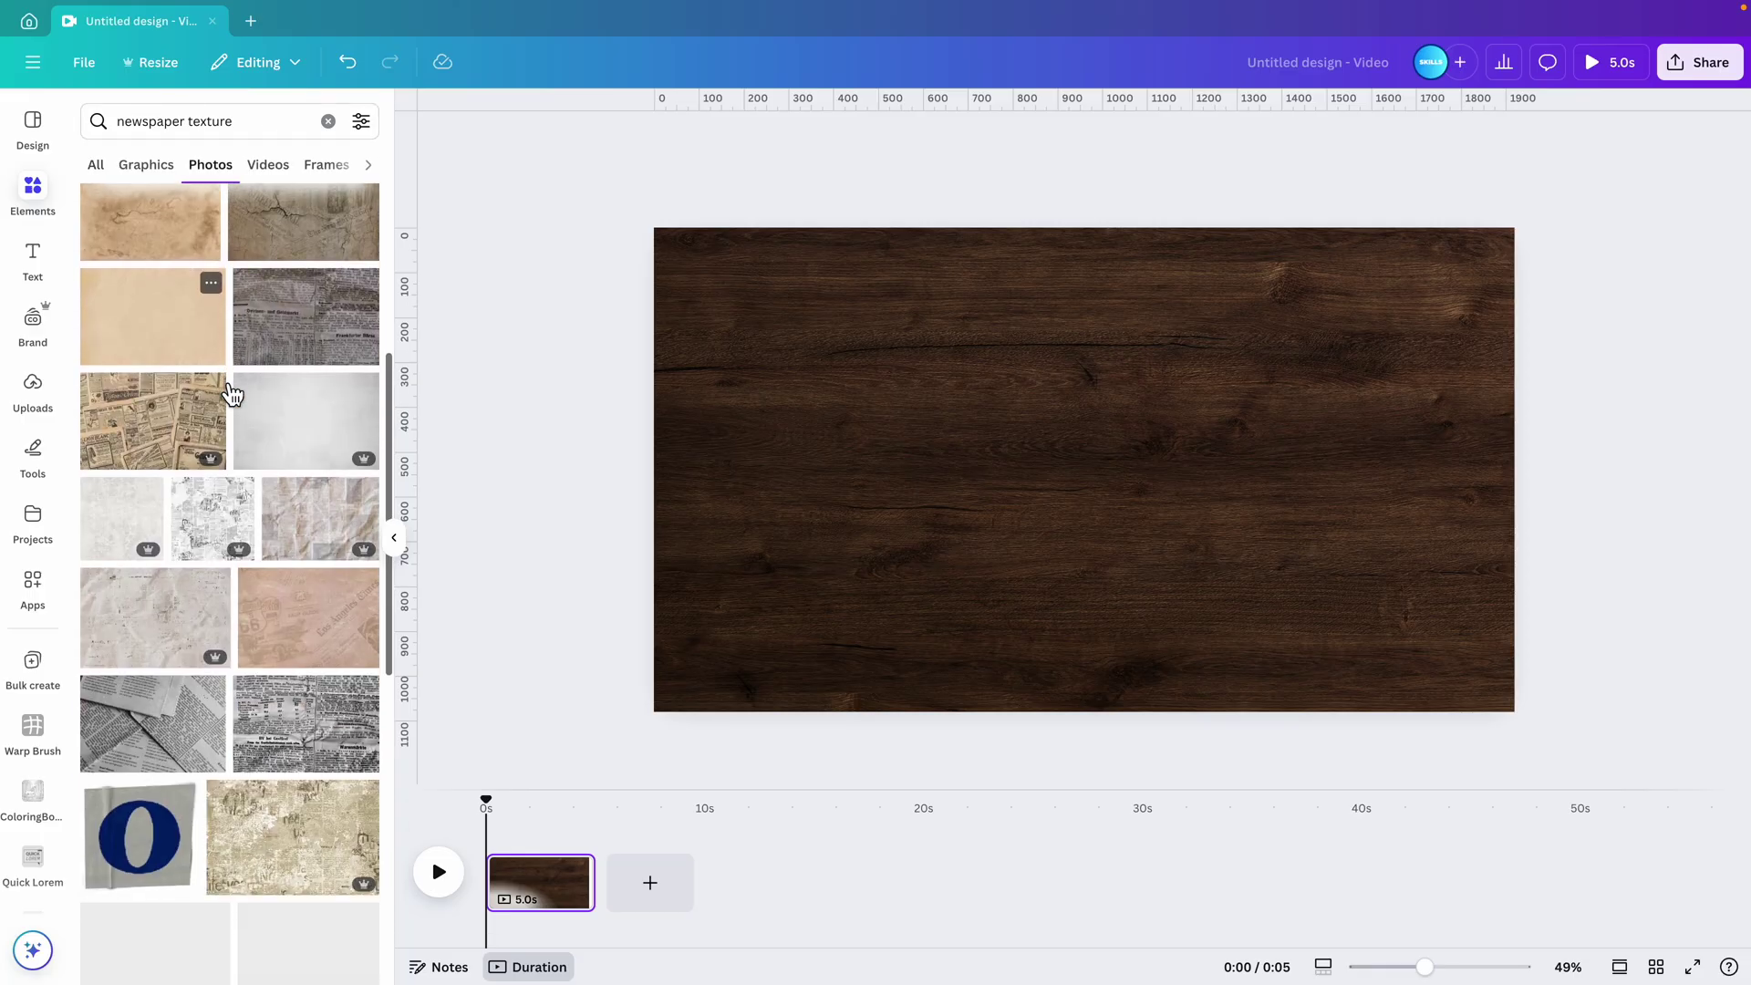
pyautogui.scroll(-4, 232, 392)
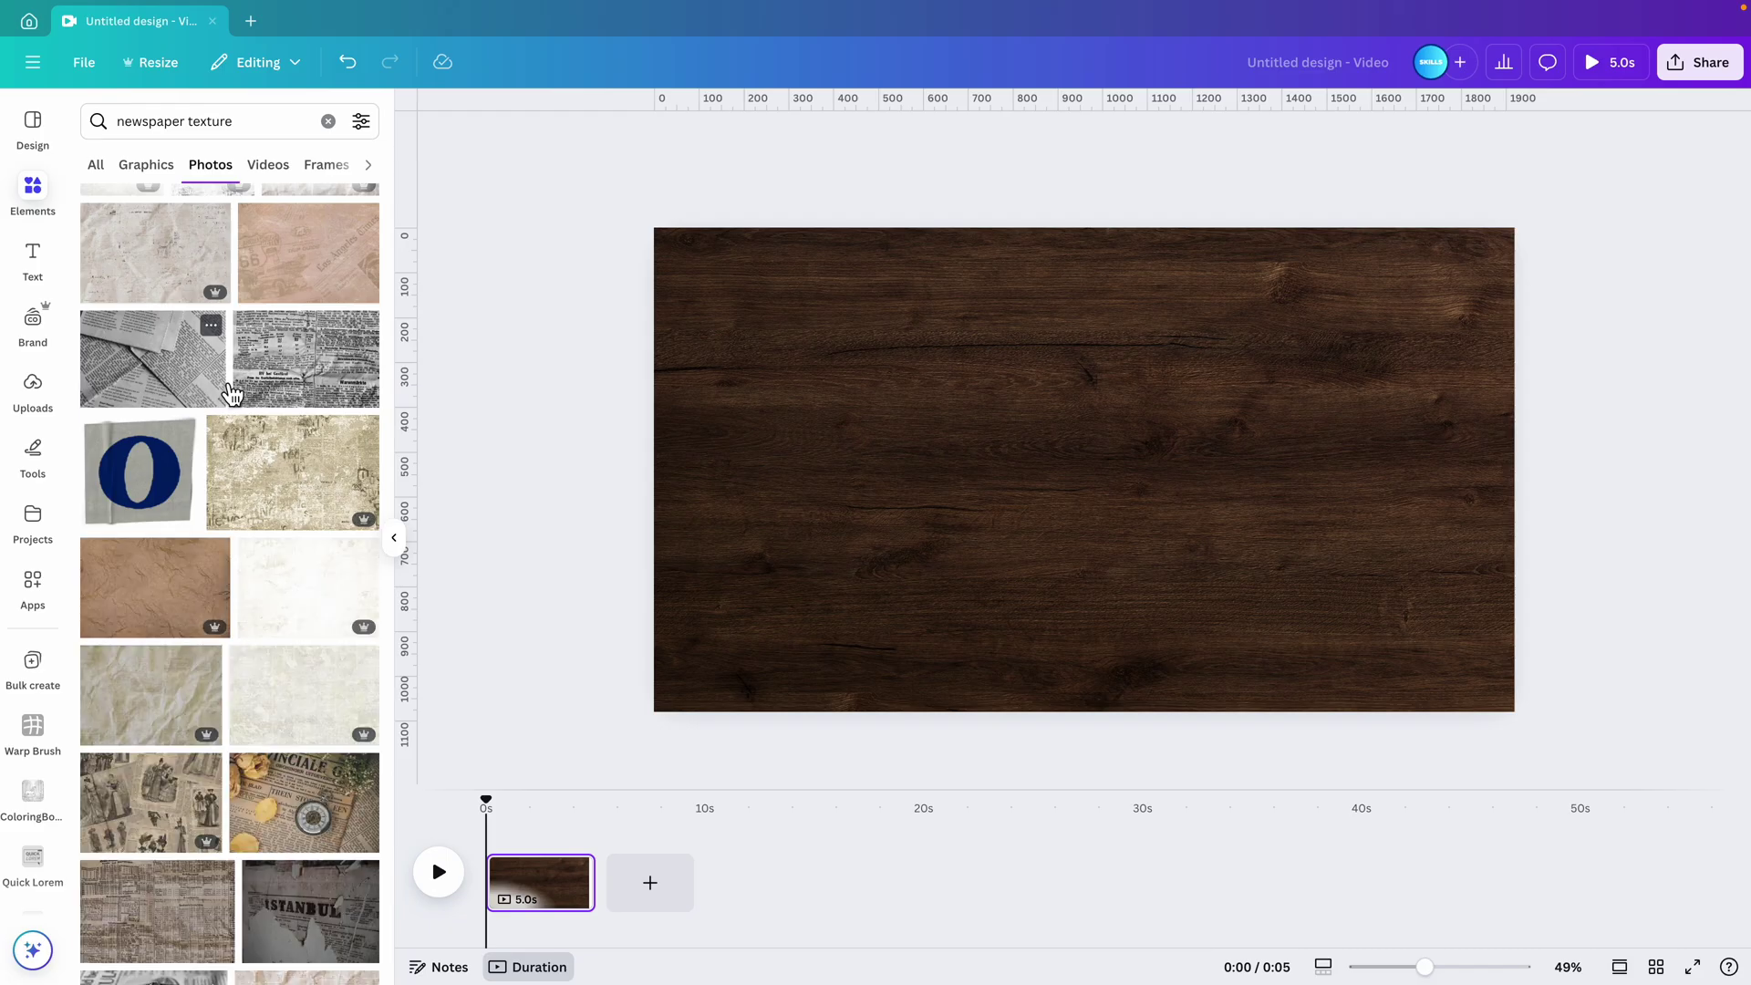
pyautogui.click(164, 170)
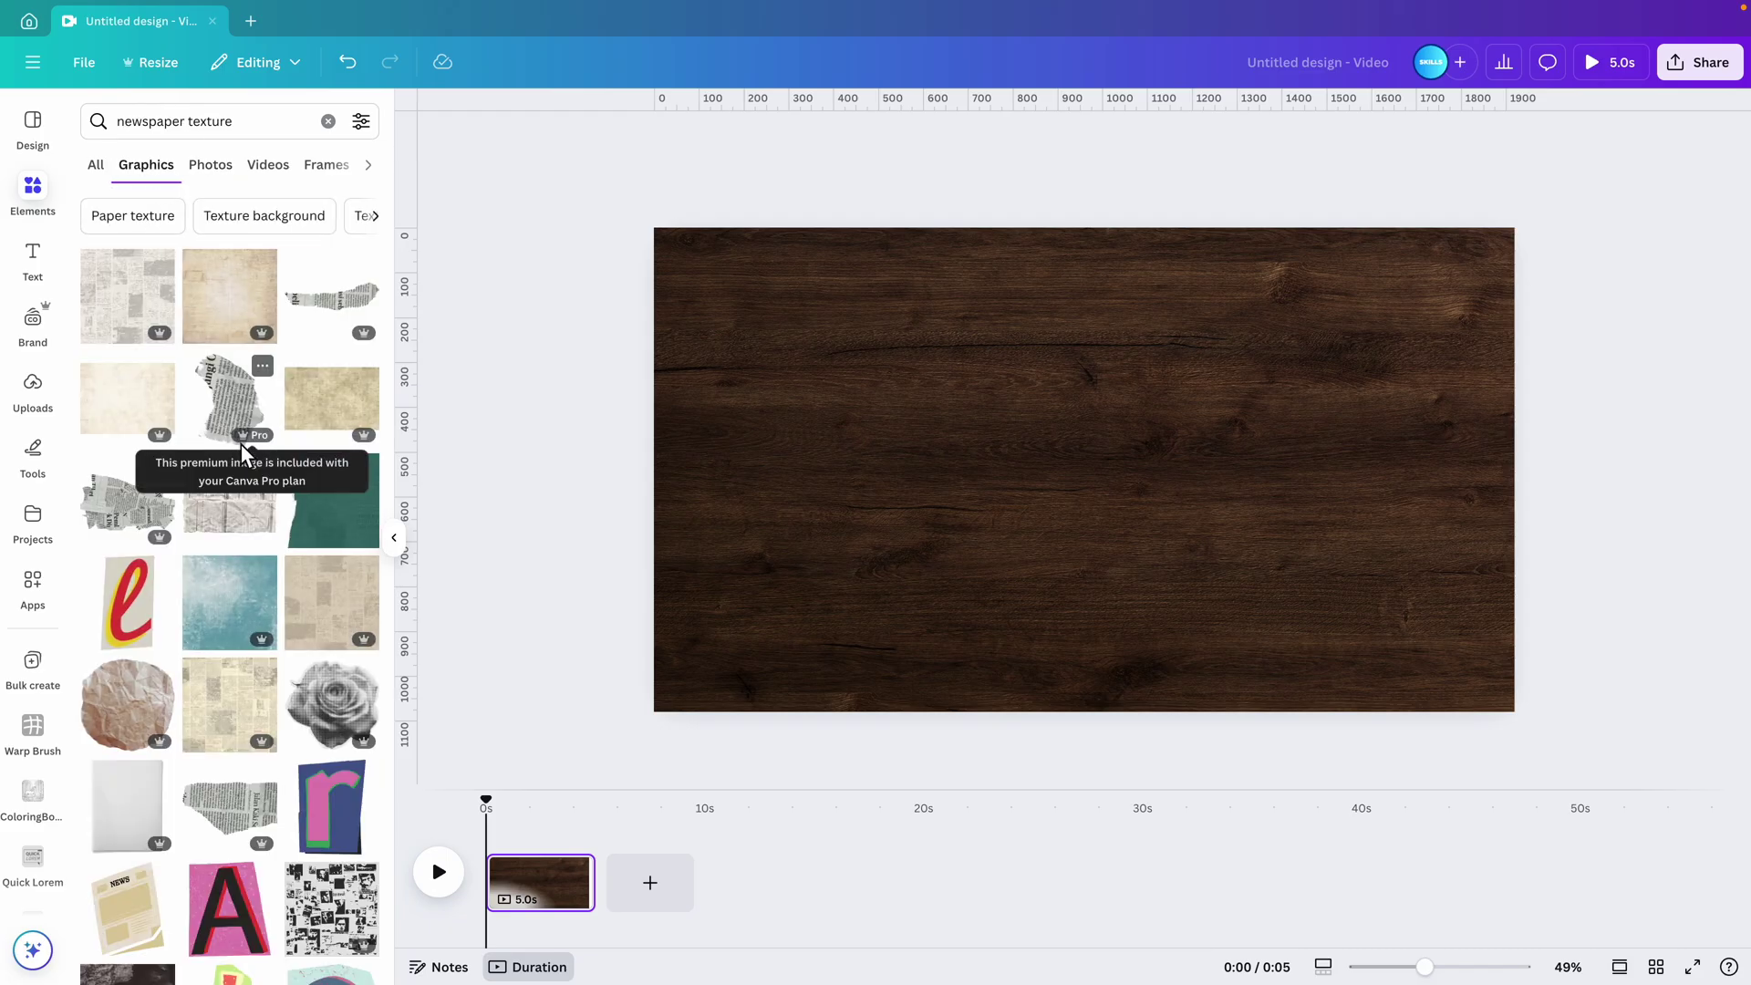
pyautogui.scroll(-2, 241, 444)
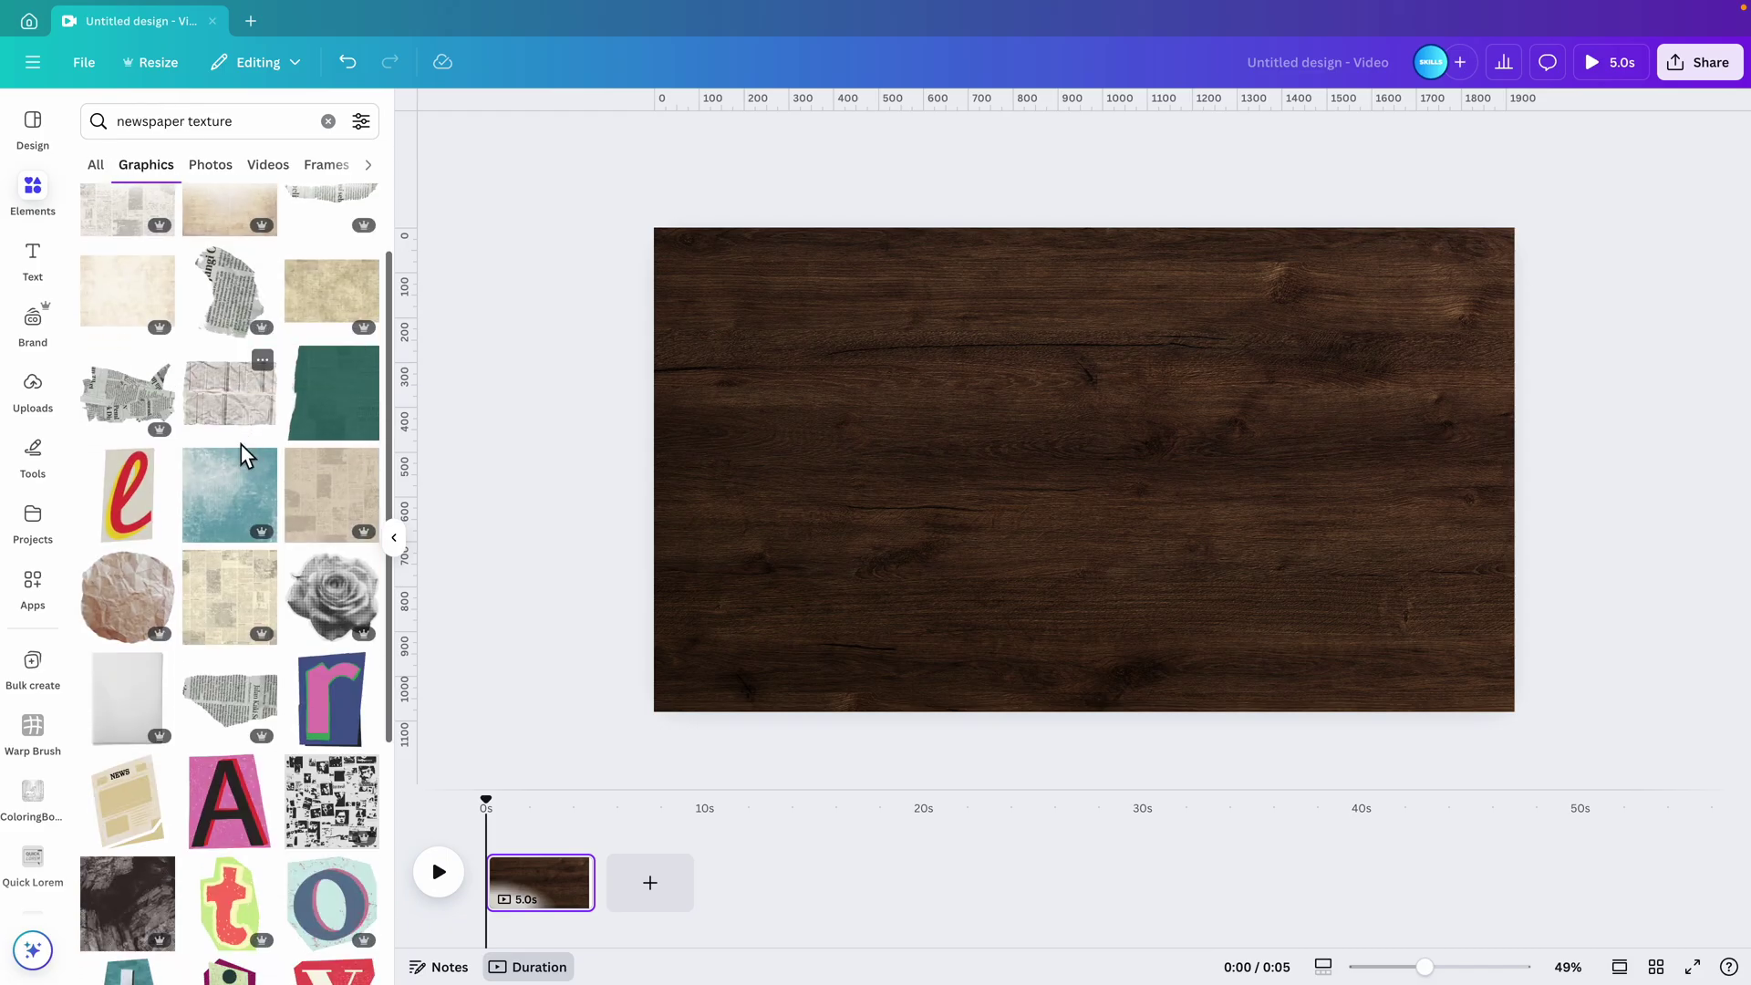
pyautogui.click(136, 710)
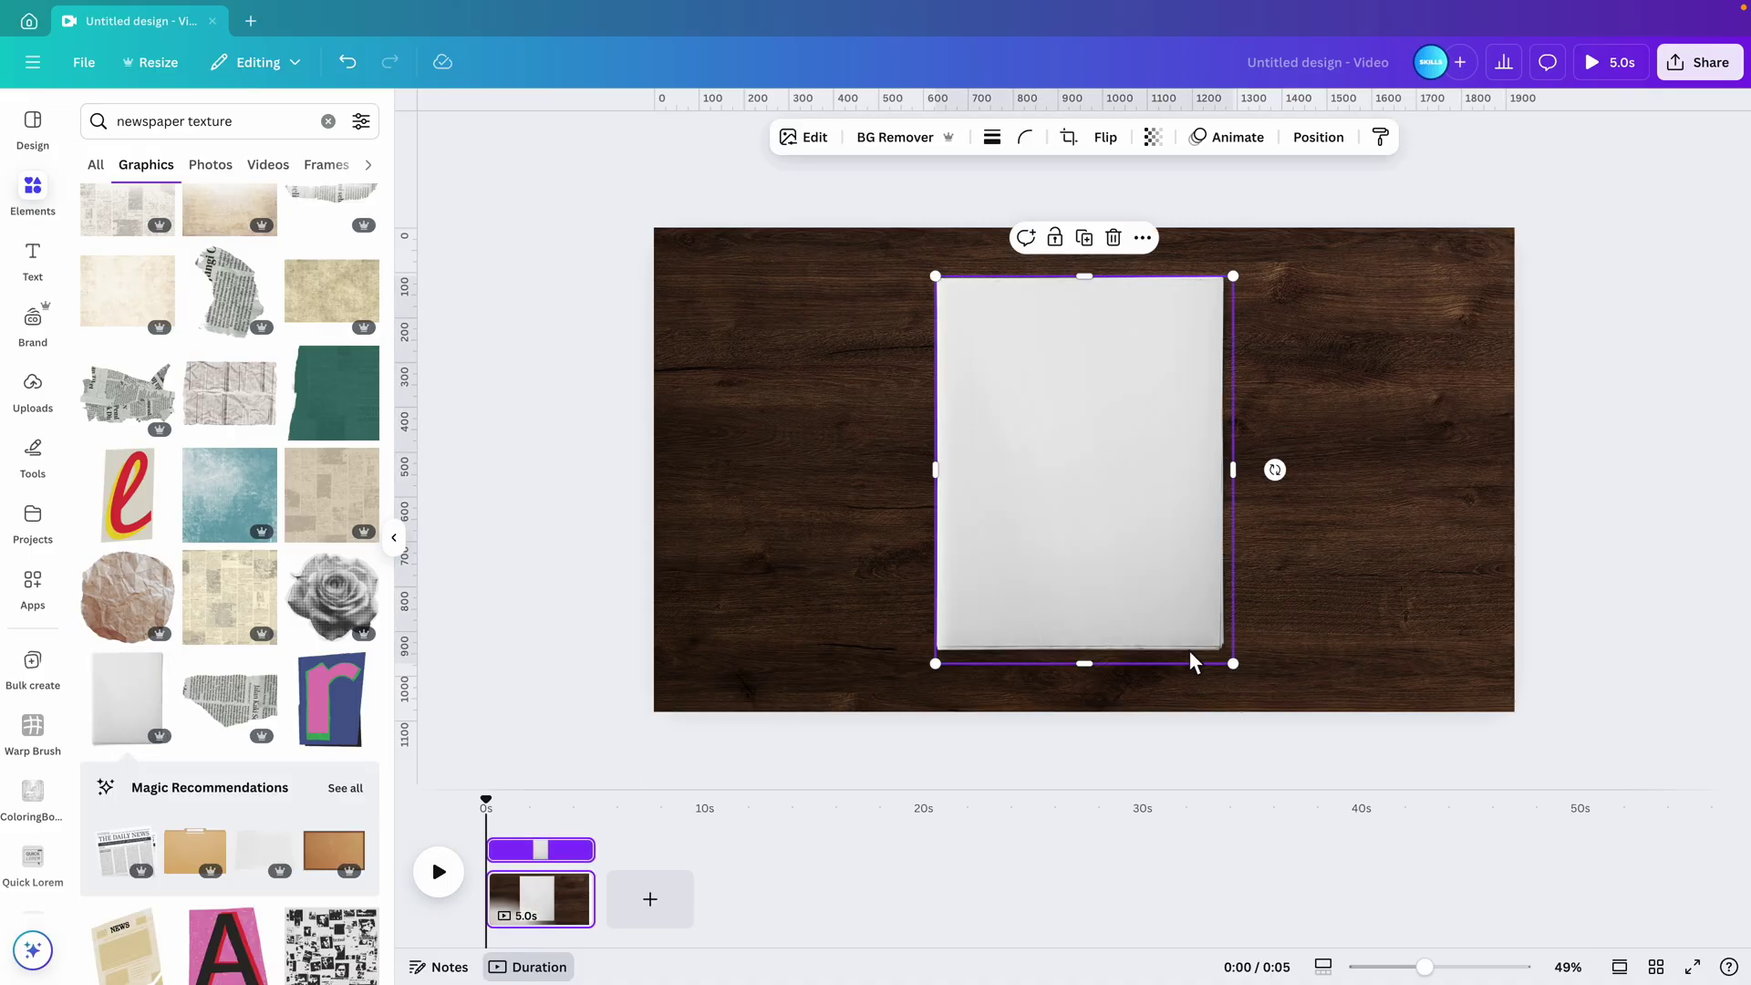
# - Enlarge the paper and centre it on the table, running off the bottom edge
pyautogui.click(1518, 626)
pyautogui.click(1152, 539)
pyautogui.moveTo(1233, 275); pyautogui.dragTo(1488, 98)
pyautogui.moveTo(1250, 352); pyautogui.dragTo(1166, 607)
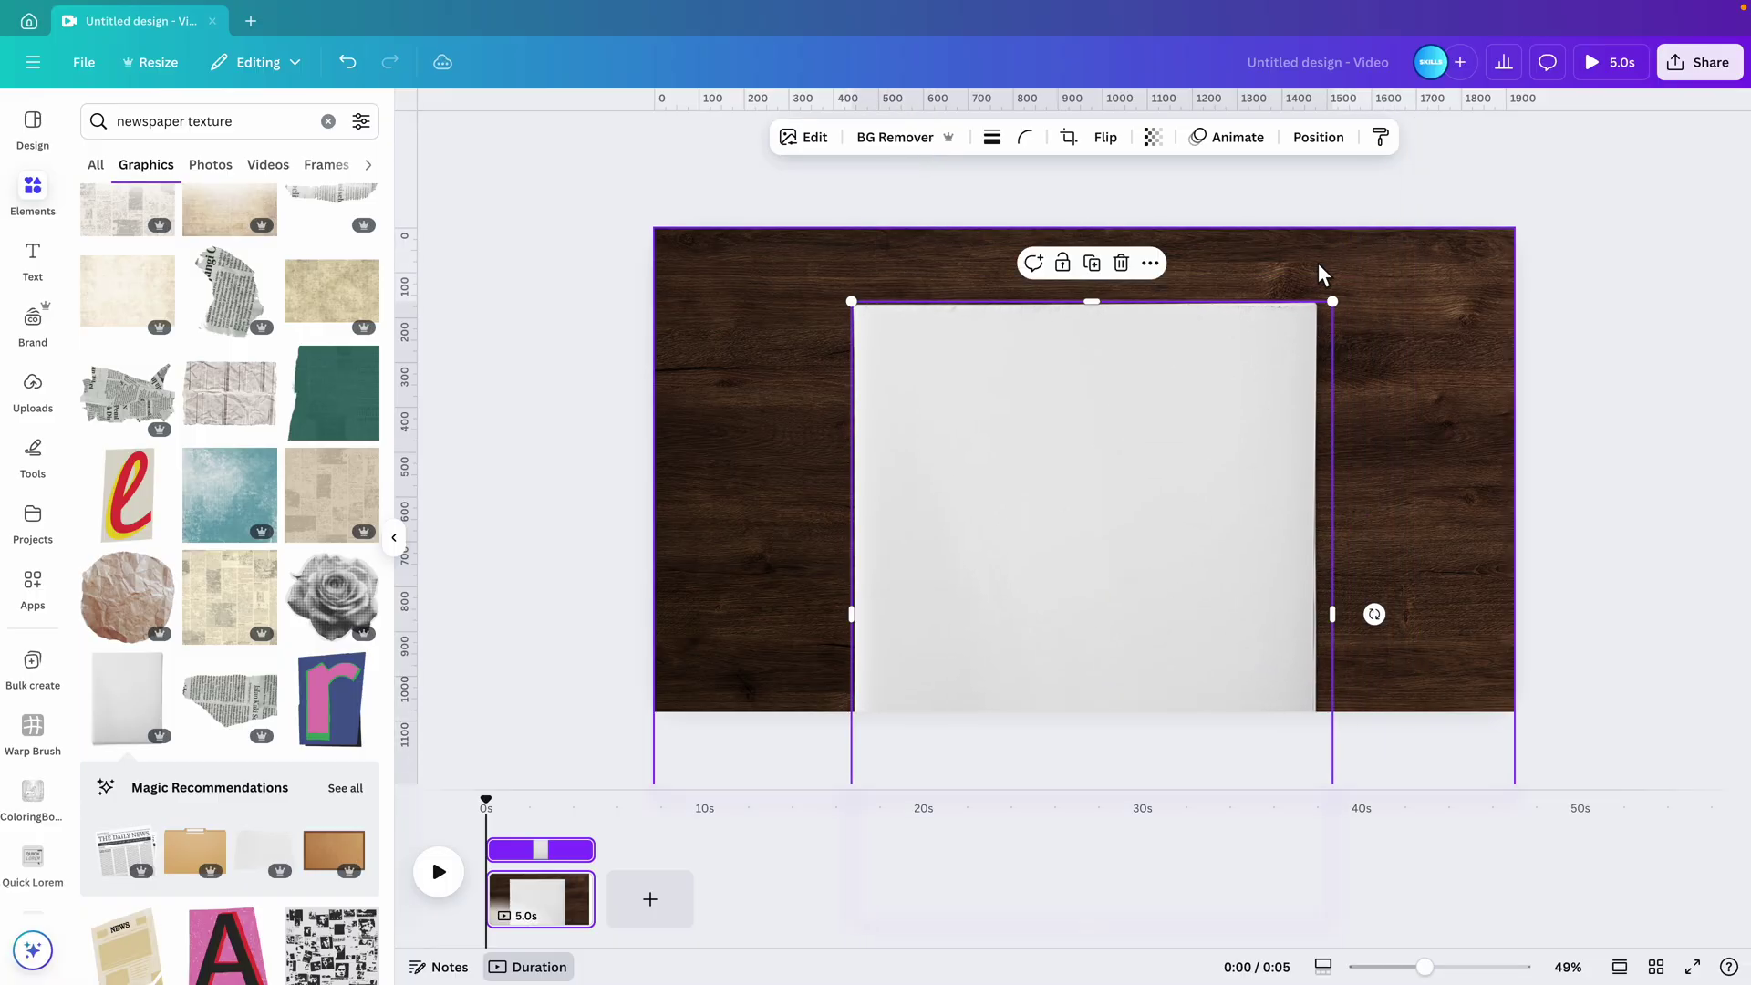
pyautogui.moveTo(1339, 303); pyautogui.dragTo(1328, 310)
pyautogui.moveTo(1085, 552); pyautogui.dragTo(1069, 545)
pyautogui.click(1637, 513)
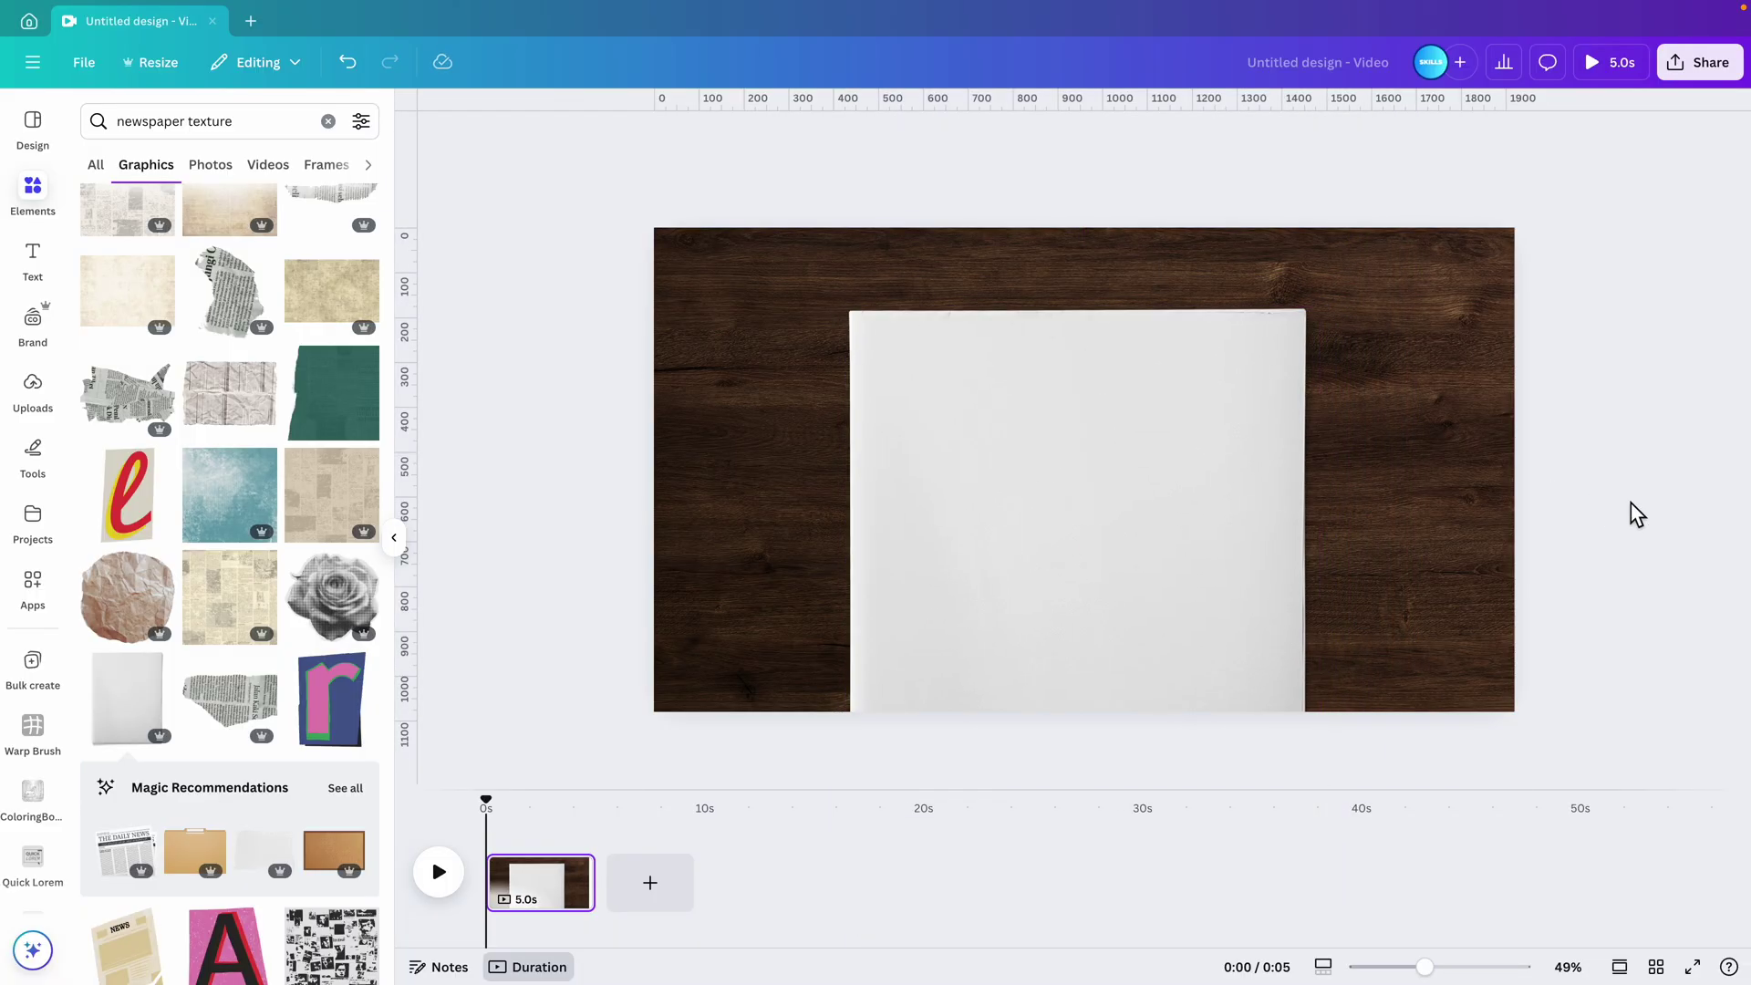
# - Add a Title text box reading 'The Canva Times' onto the paper
pyautogui.click(33, 260)
pyautogui.click(148, 343)
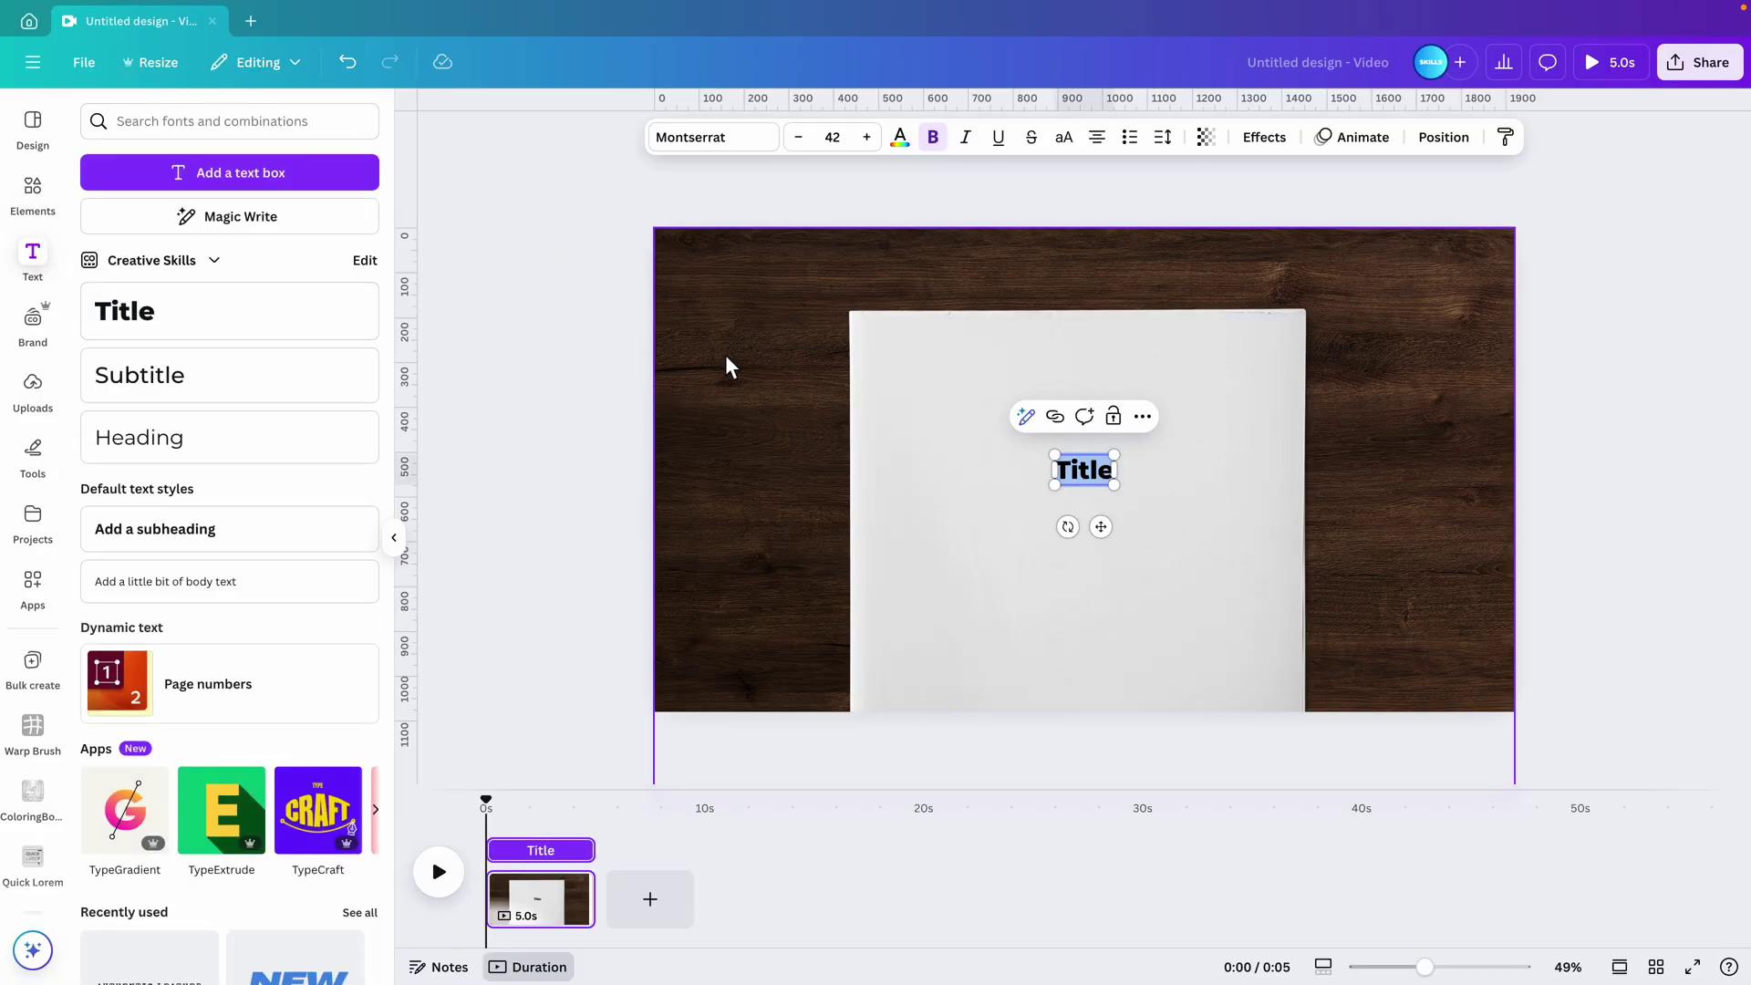
pyautogui.write('The Canva')
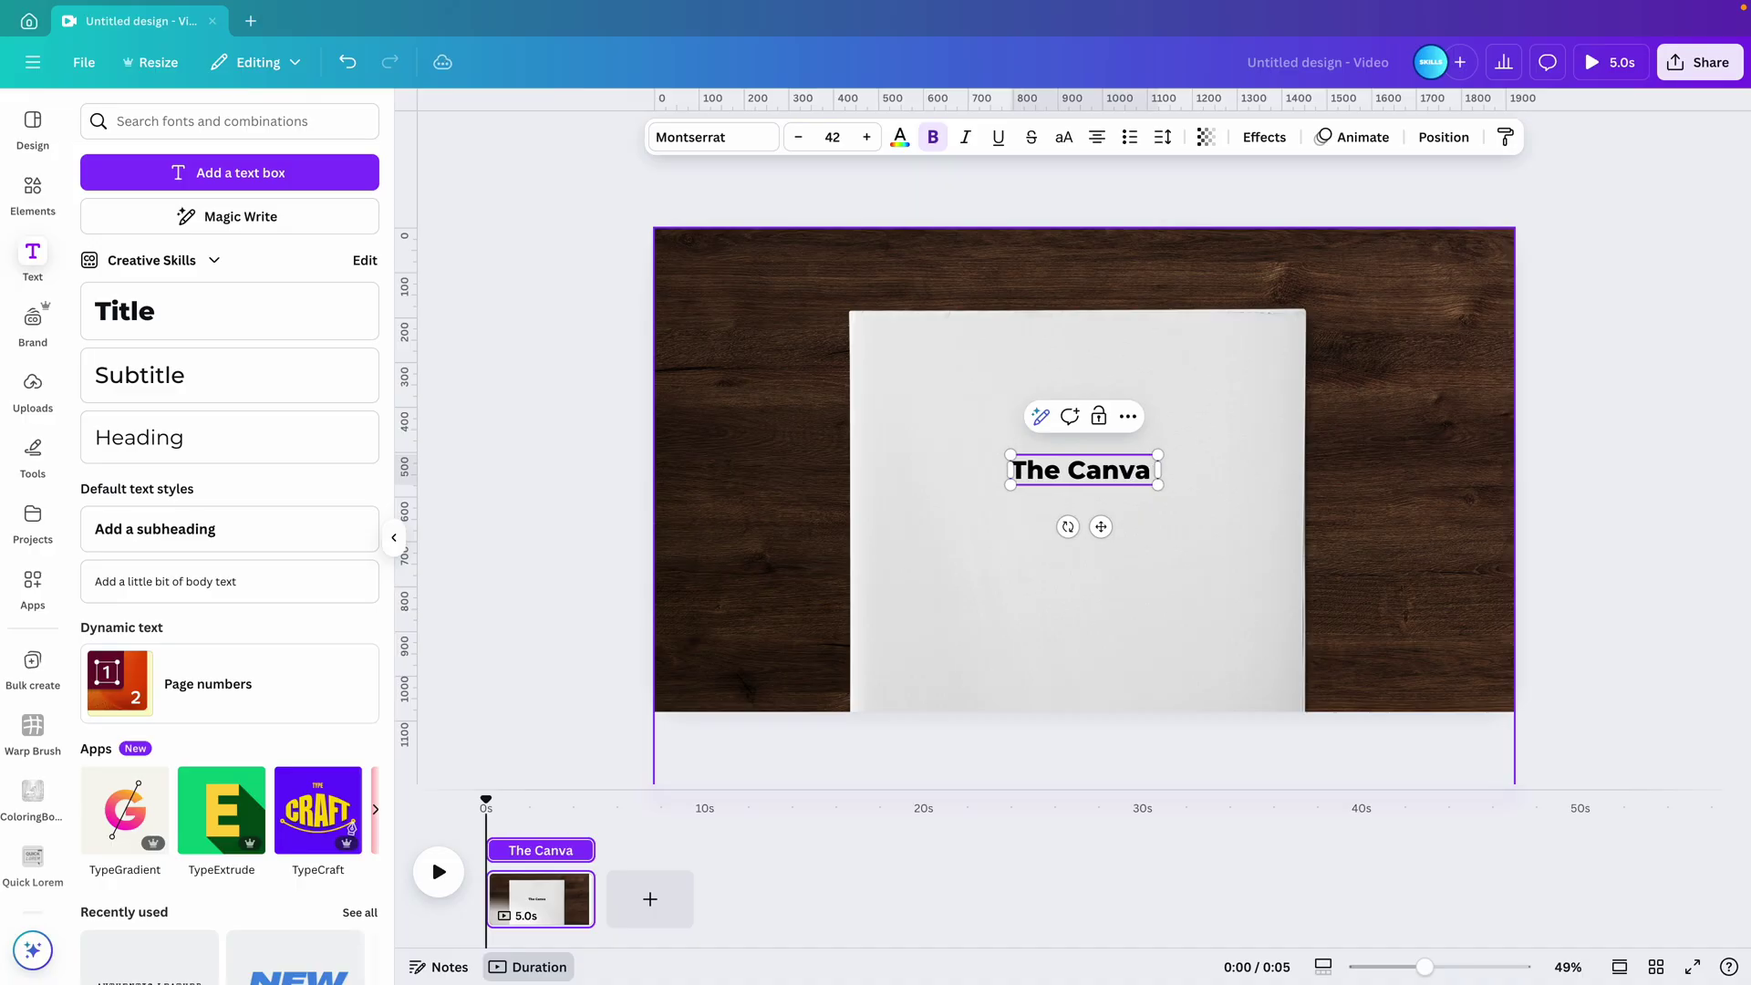
pyautogui.write(' Times')
pyautogui.press('Escape')
pyautogui.click(1158, 515)
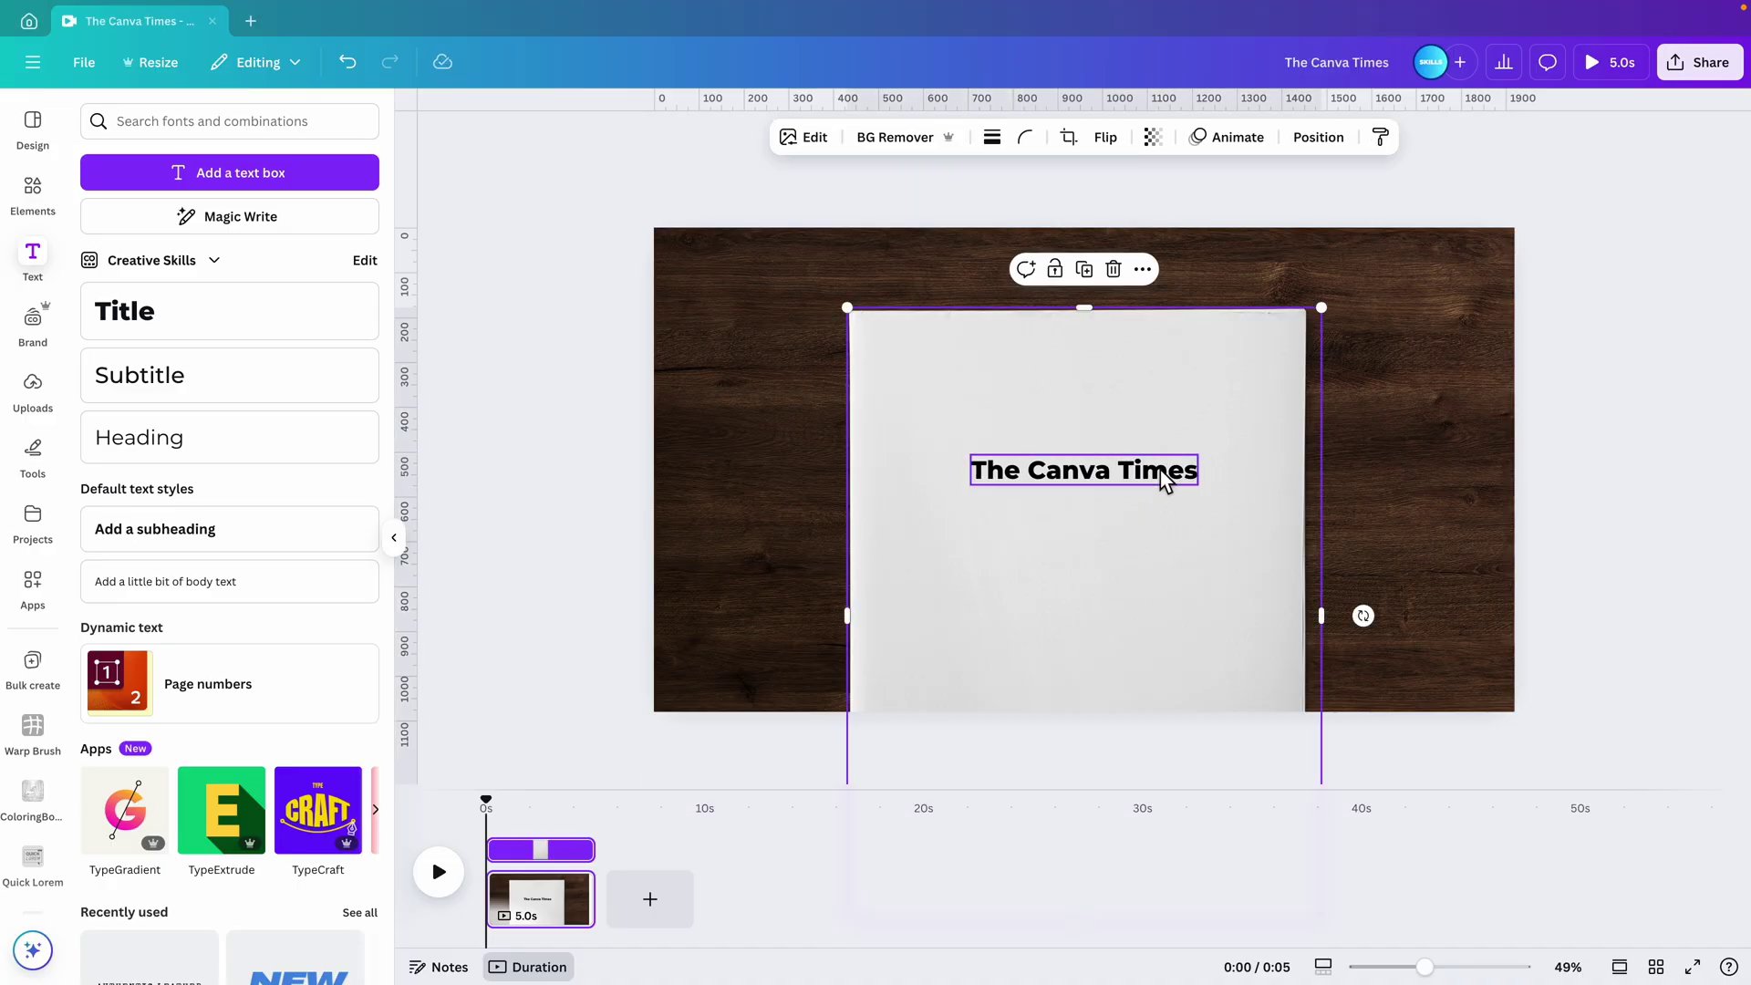
pyautogui.click(1165, 480)
# - Set the title to Farmhand Serif, enlarge it to about 102, and move it near the top
pyautogui.click(717, 146)
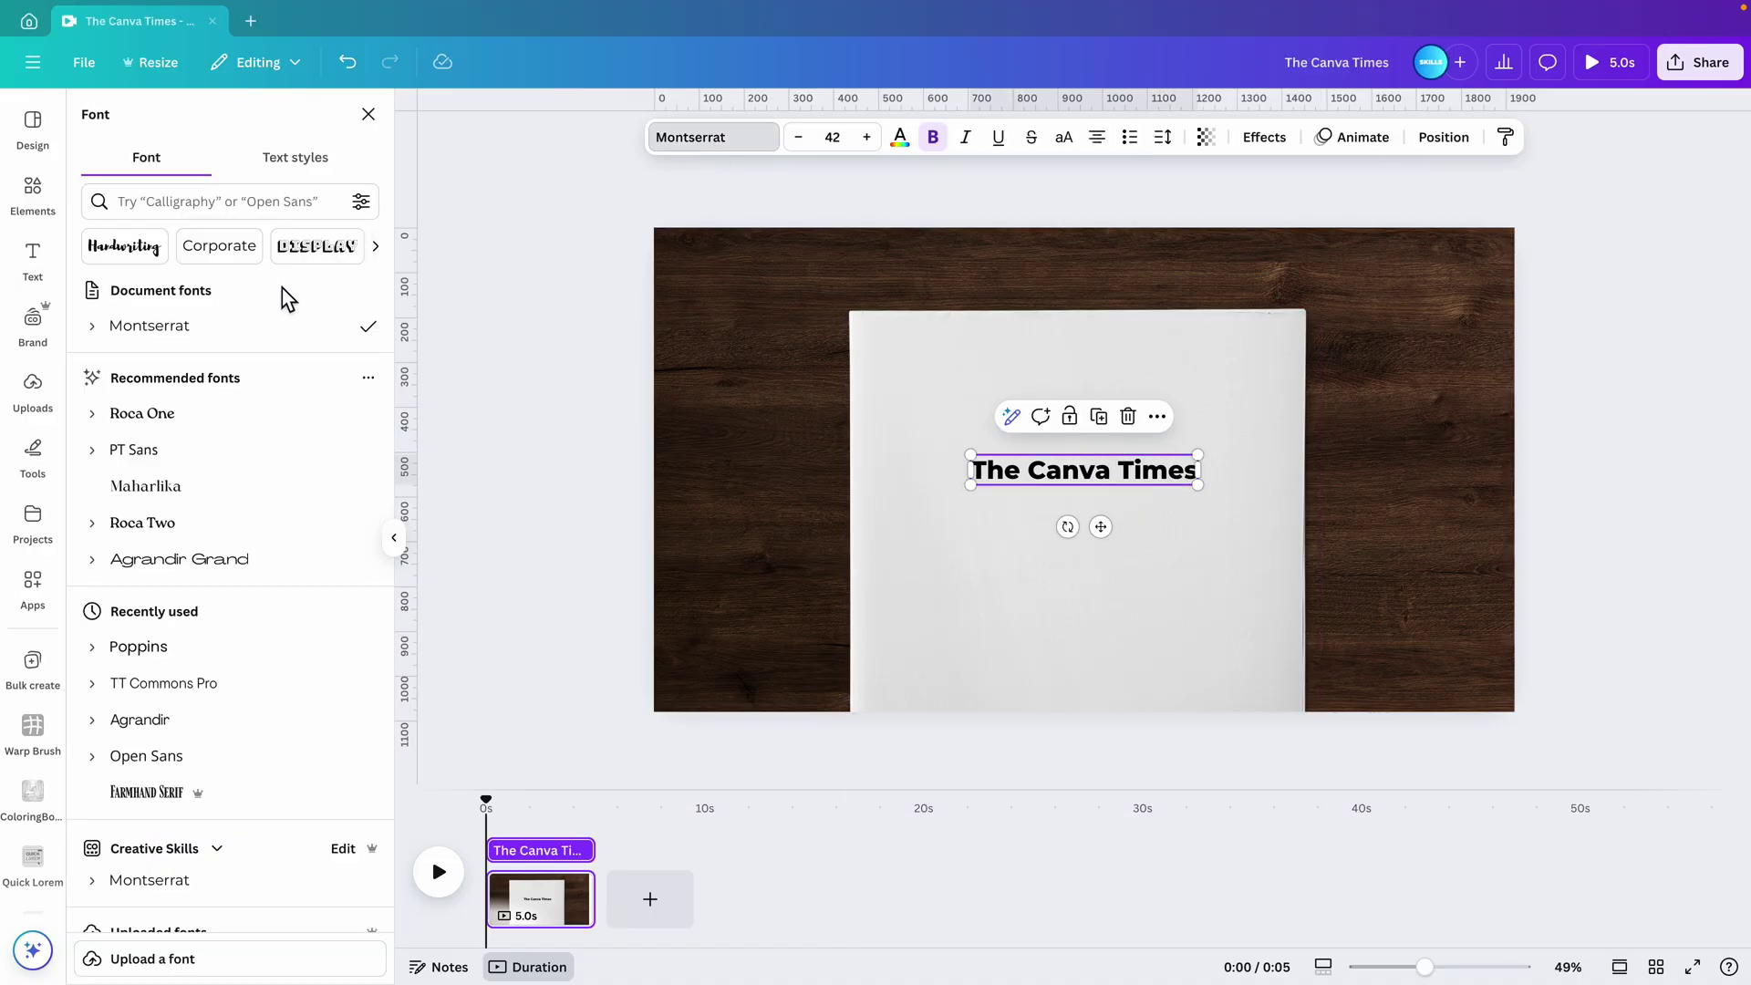
pyautogui.click(184, 203)
pyautogui.write('serif')
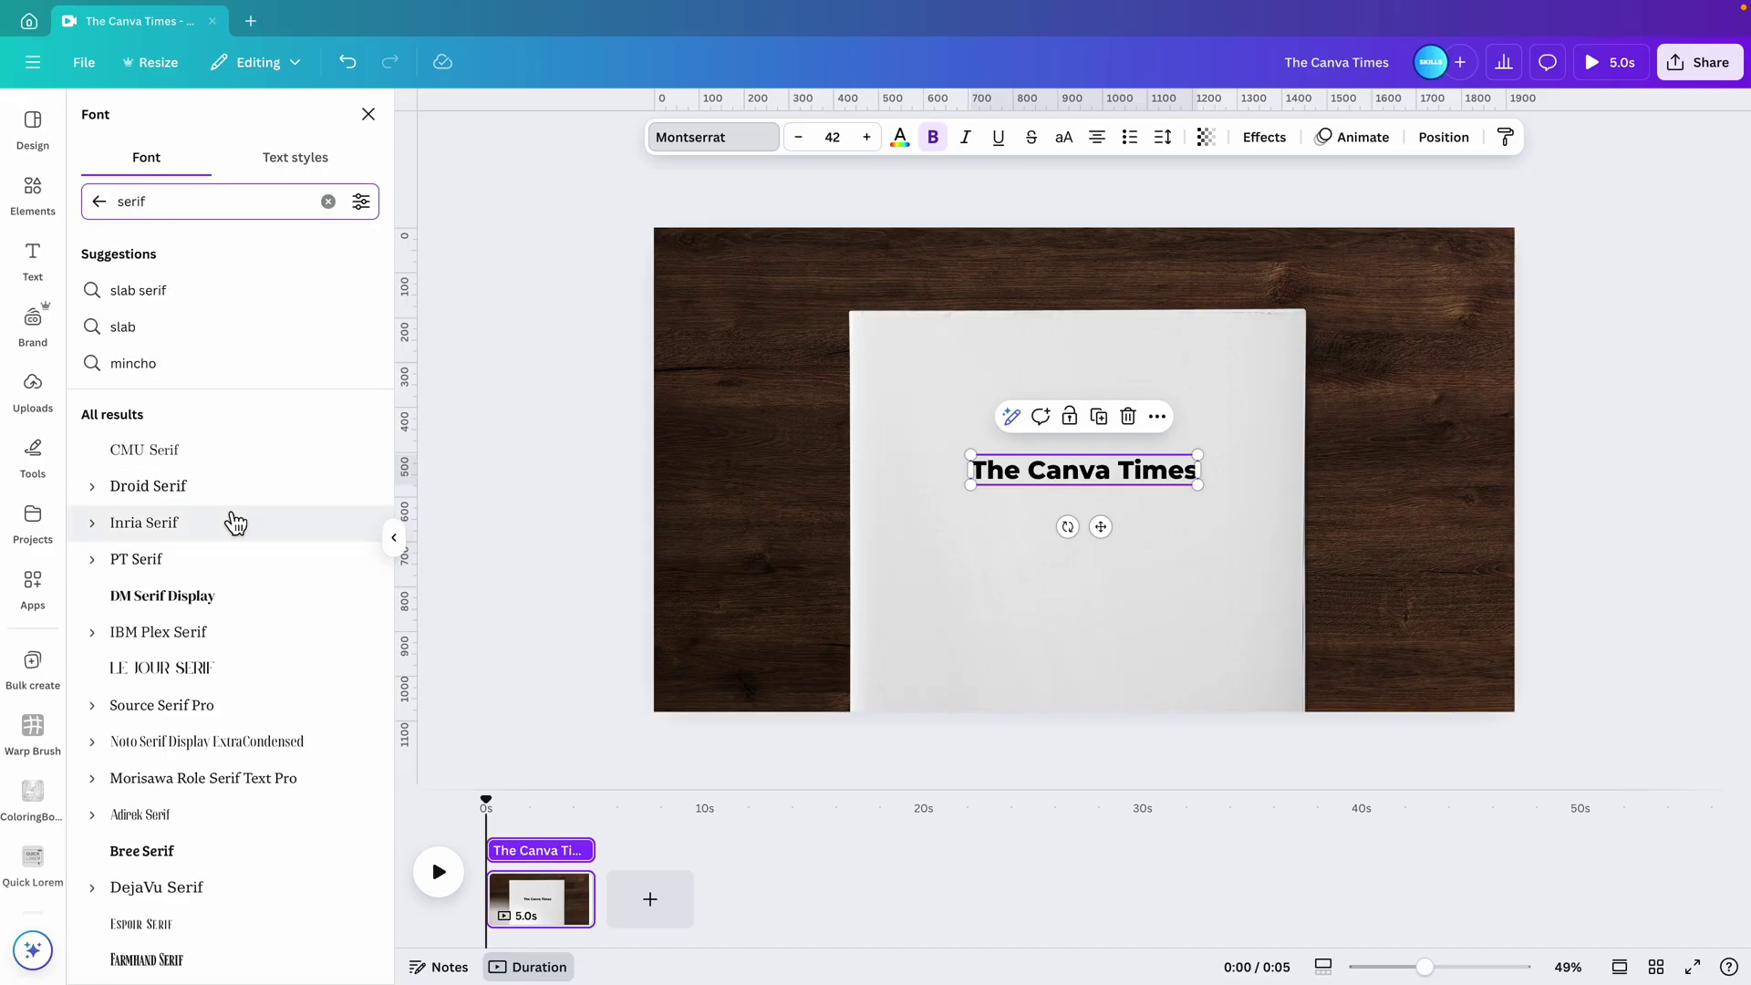
pyautogui.scroll(-3, 228, 519)
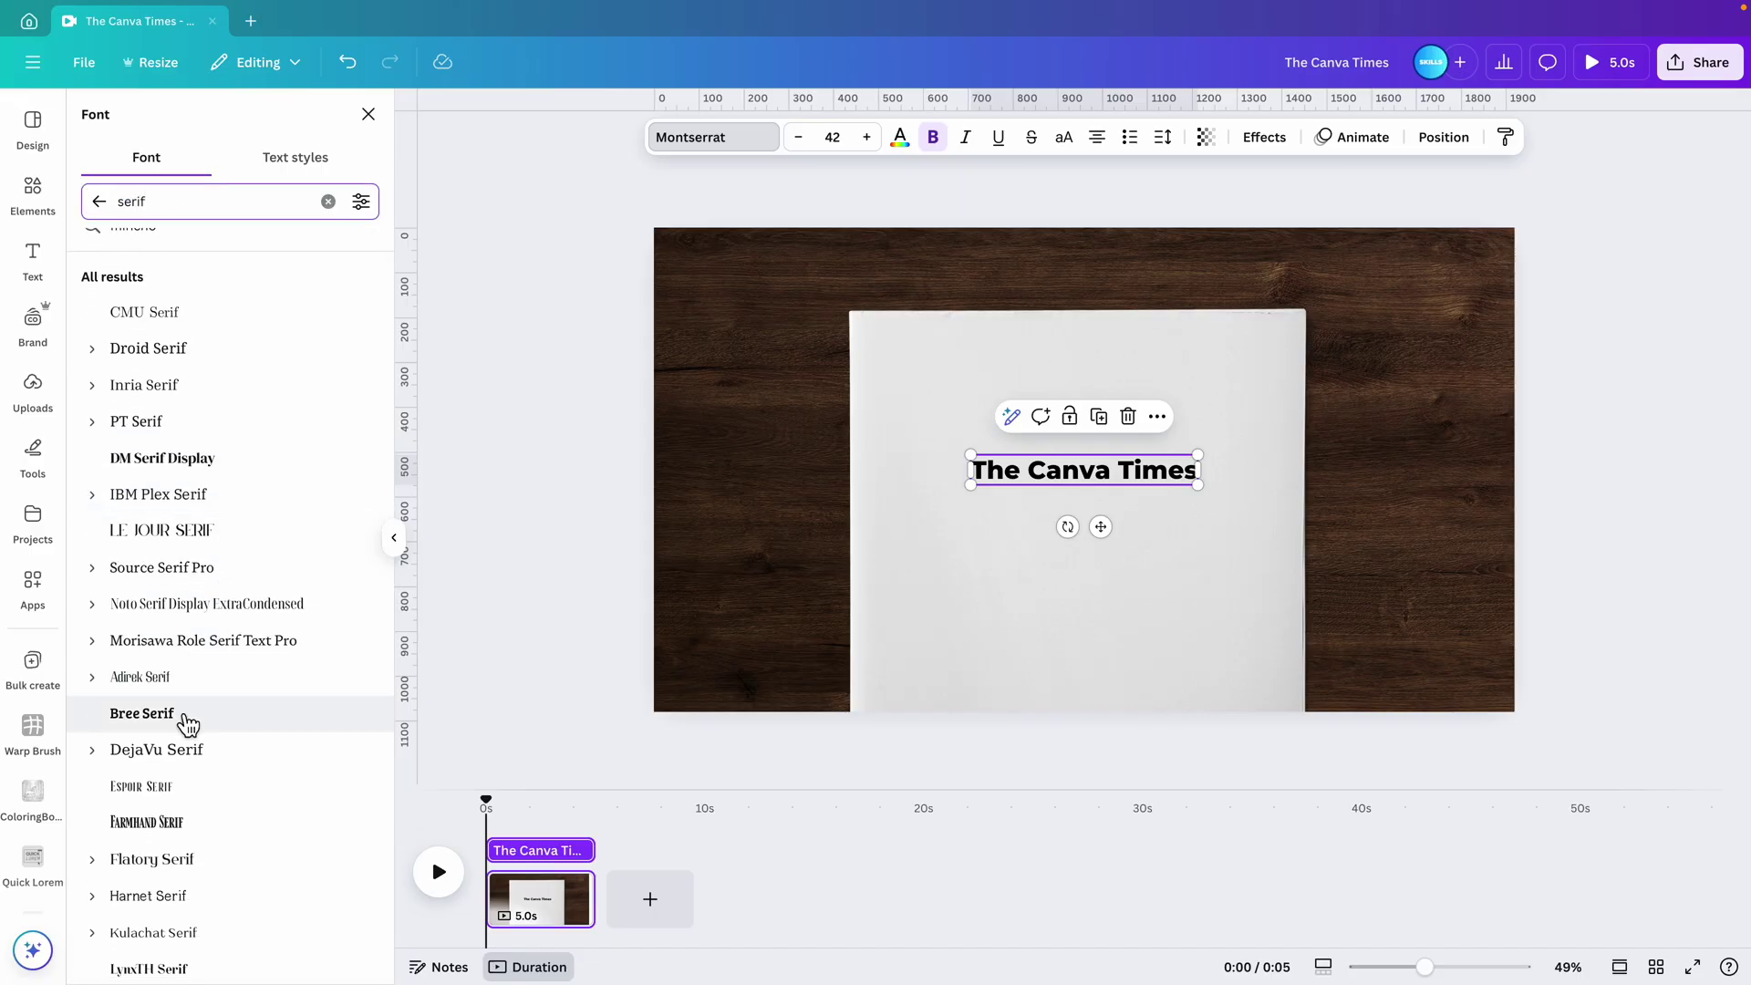
pyautogui.click(186, 757)
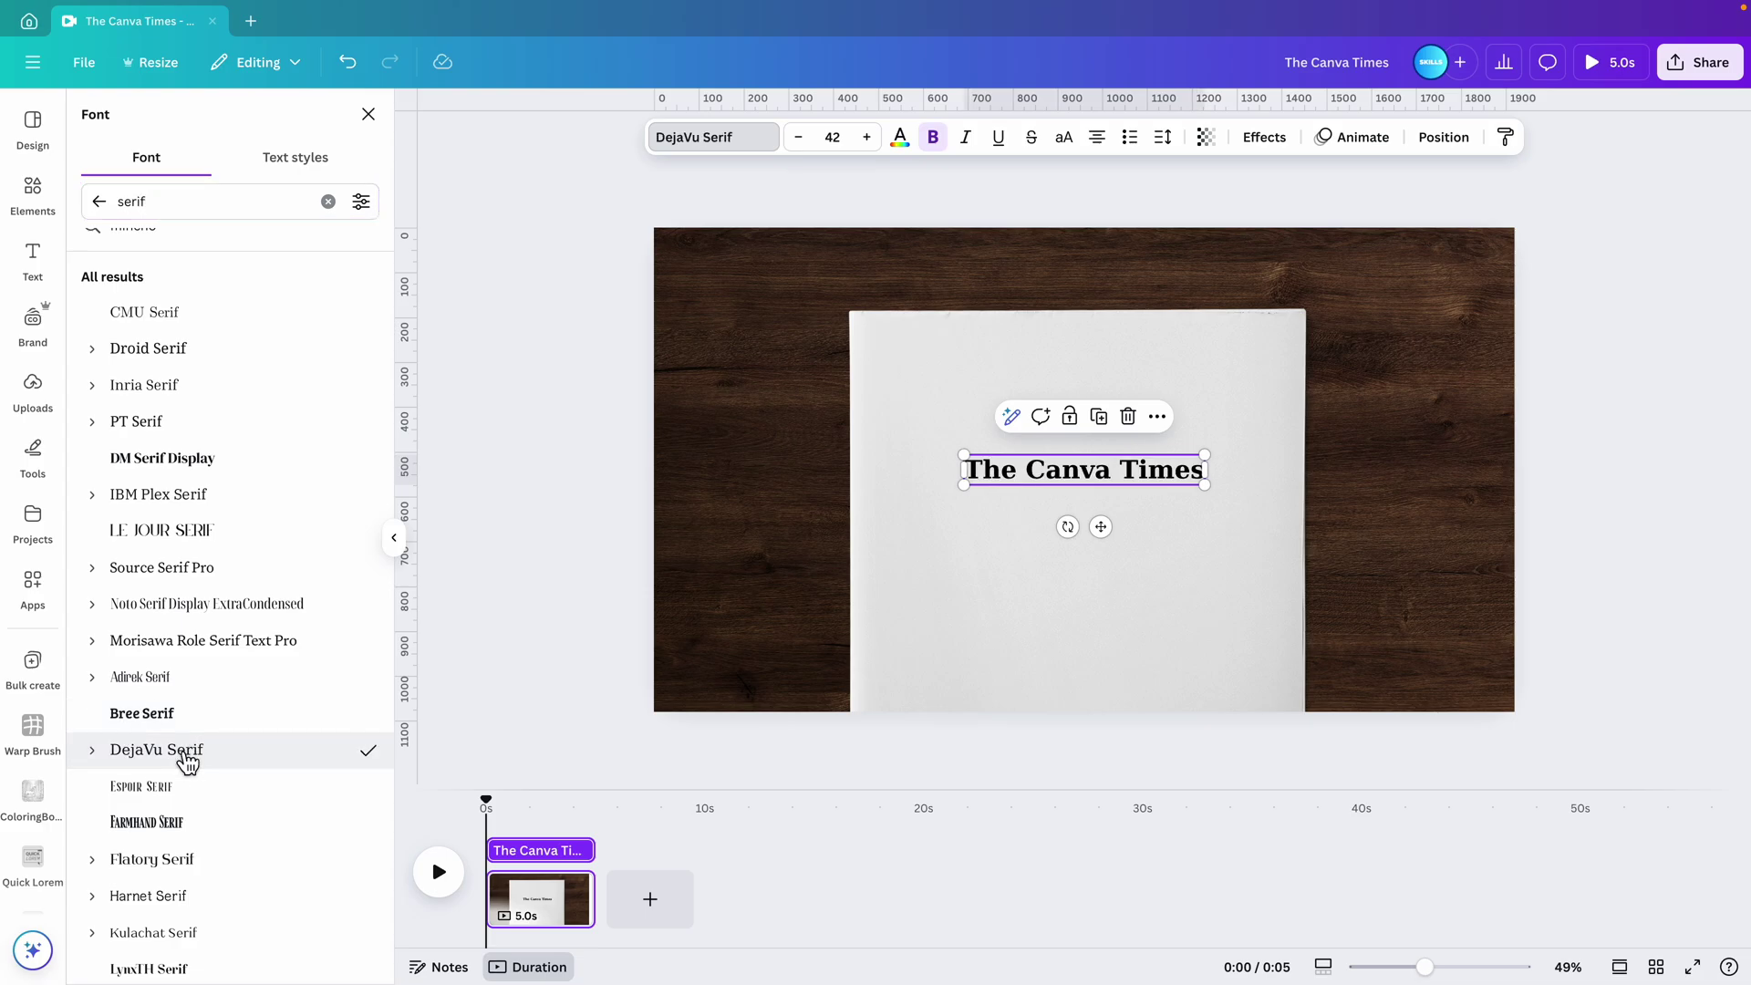
pyautogui.click(175, 825)
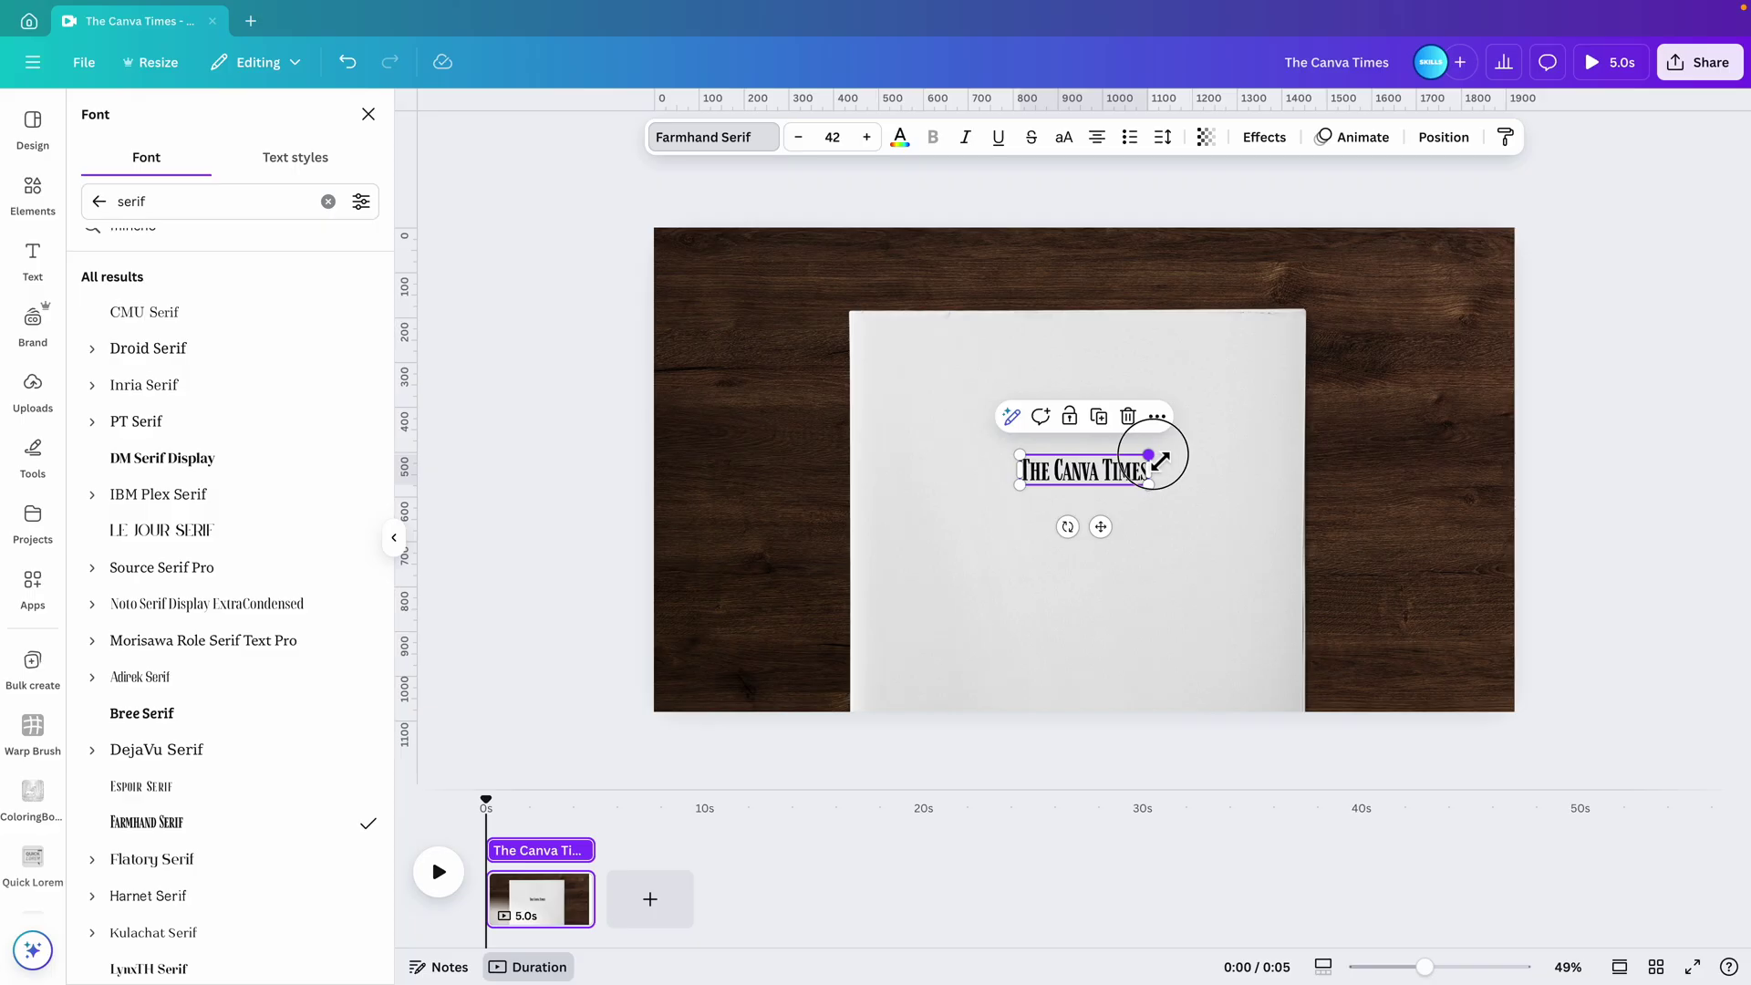
pyautogui.moveTo(1148, 454); pyautogui.dragTo(1256, 406)
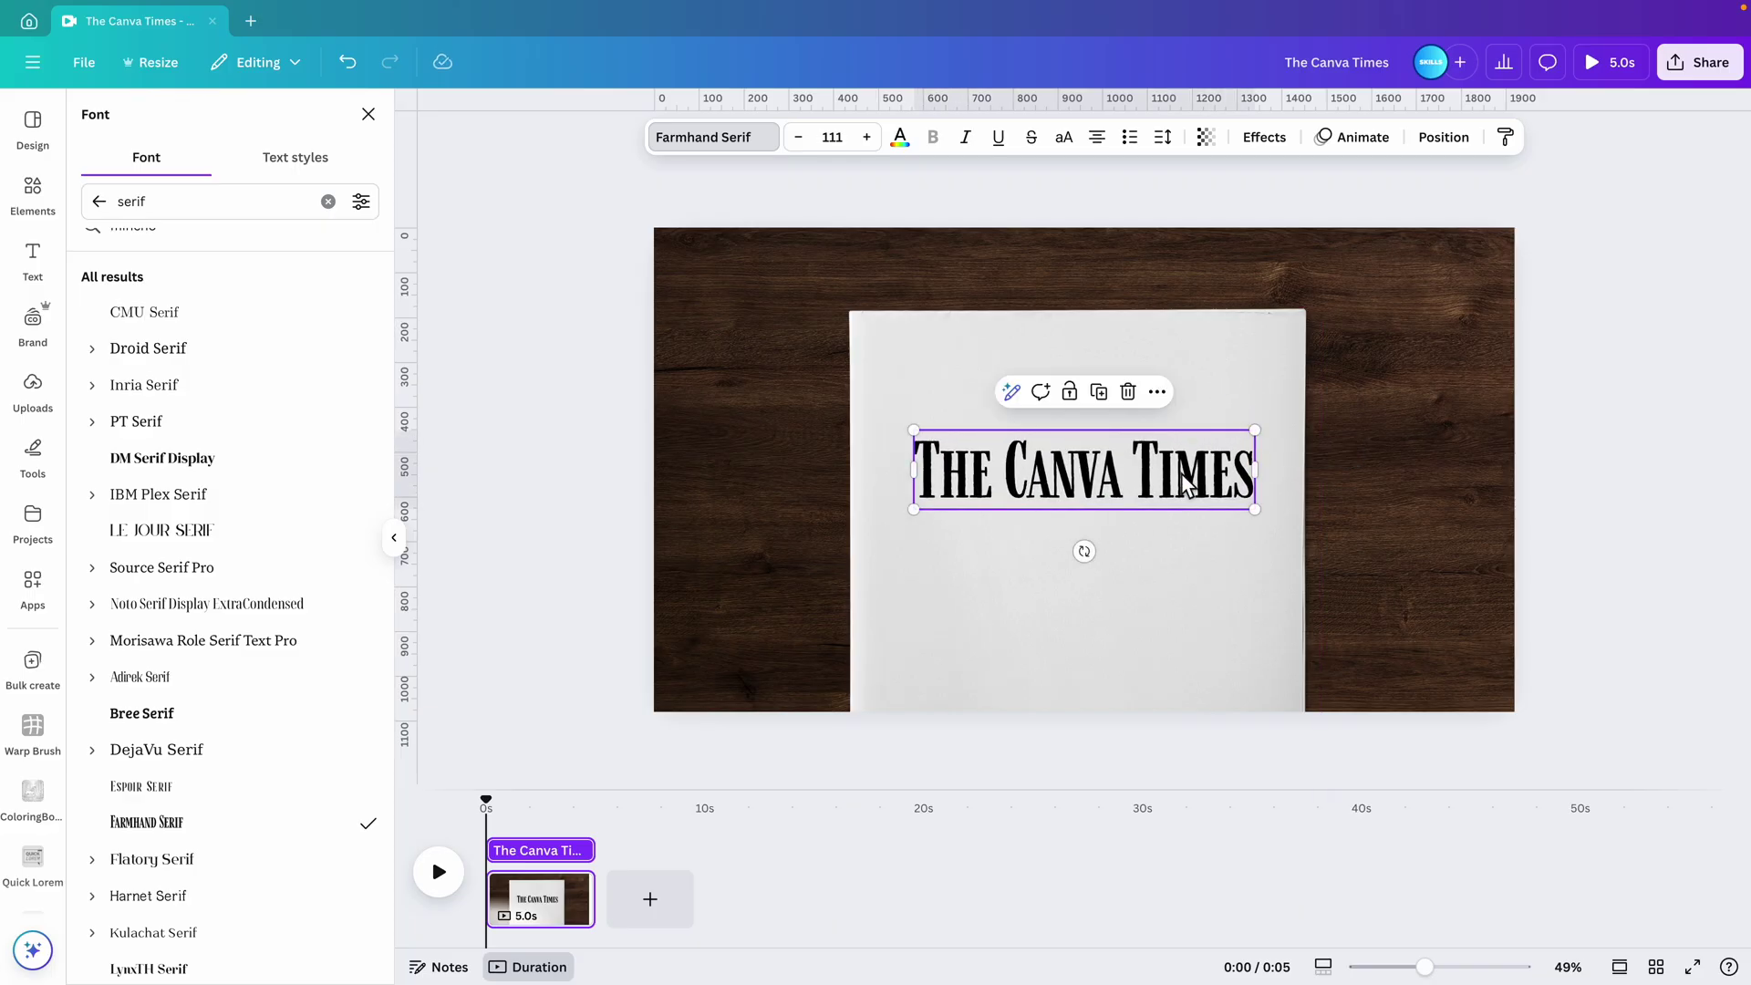
pyautogui.moveTo(1181, 482); pyautogui.dragTo(1176, 389)
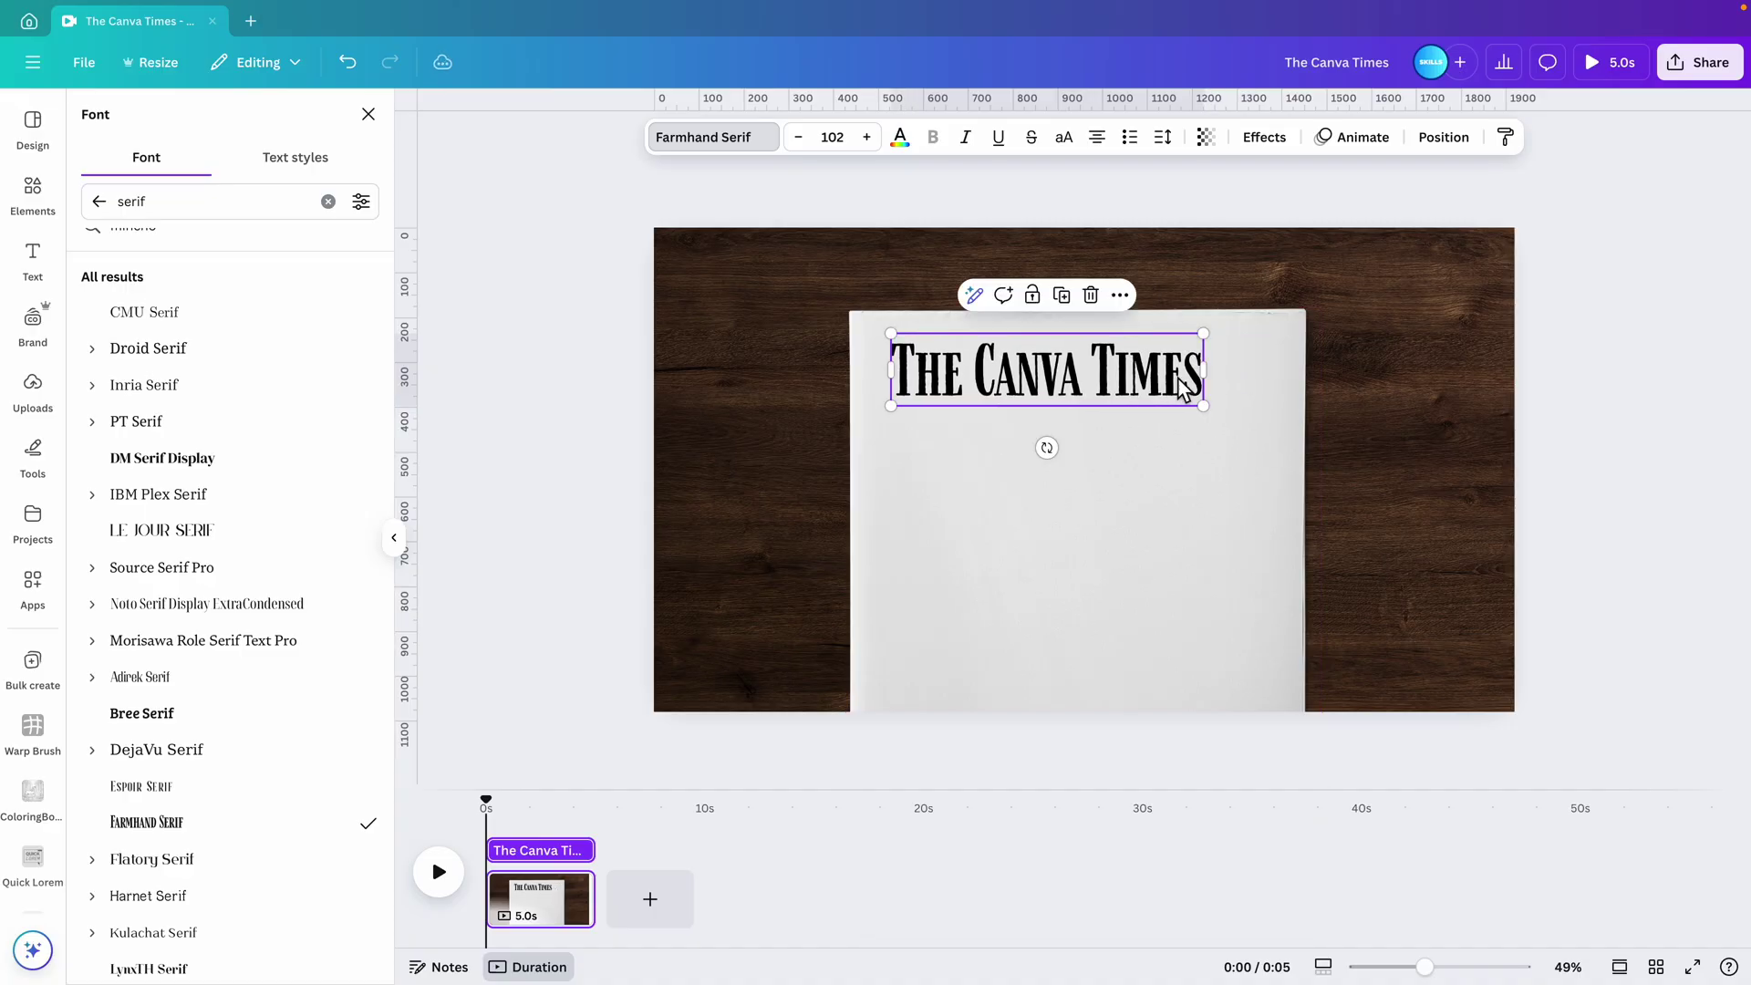
# - Add a text box reading 'Saturday / January 3rd / 2009' on three lines
pyautogui.press('t')
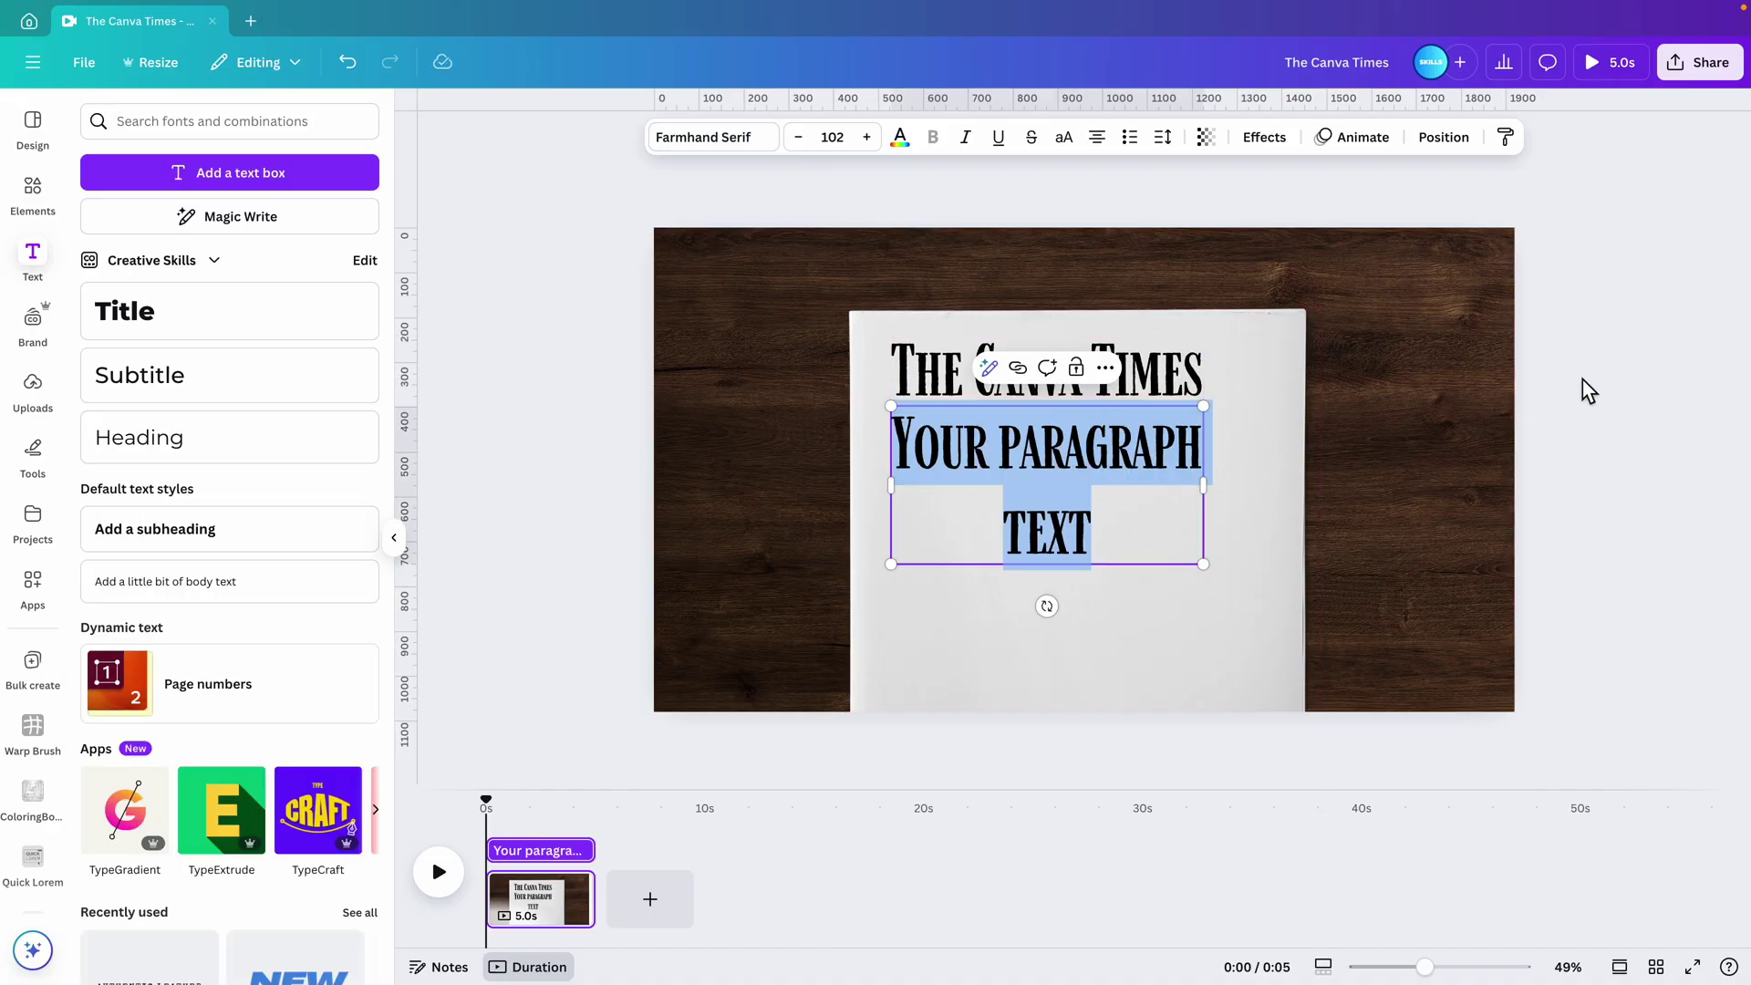
pyautogui.write('Stur')
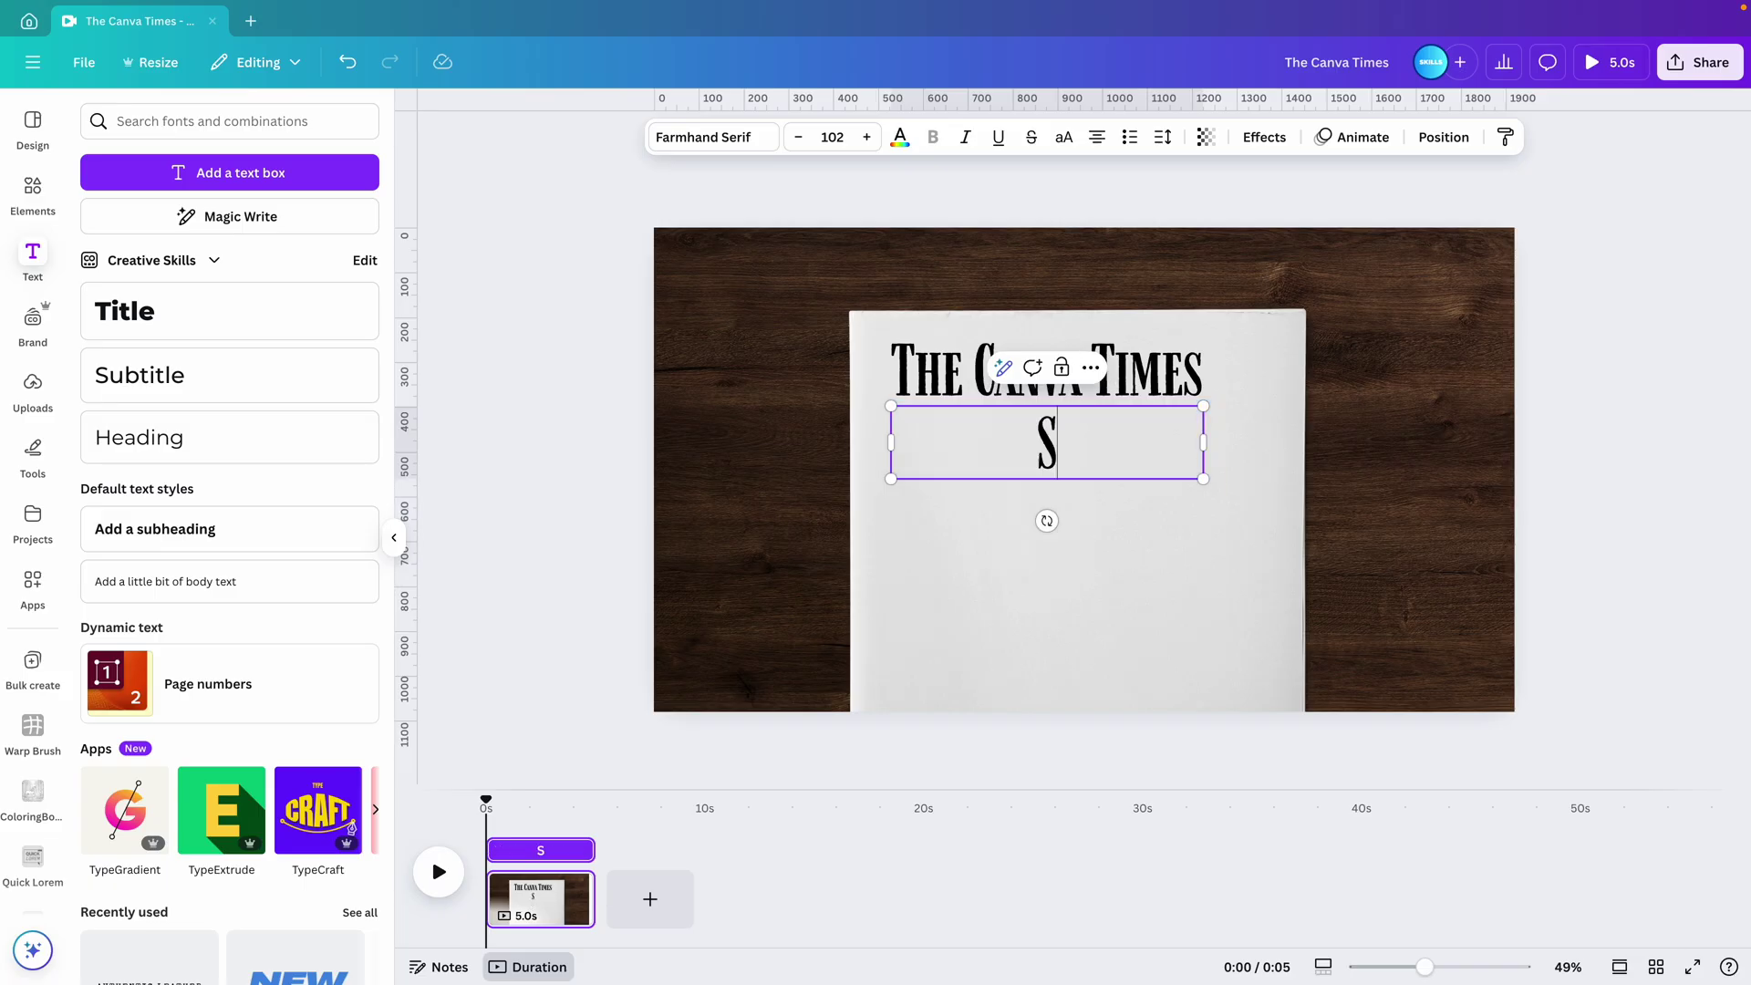
pyautogui.press('BackSpace')
pyautogui.press('BackSpace')
pyautogui.press('BackSpace')
pyautogui.write('aturday')
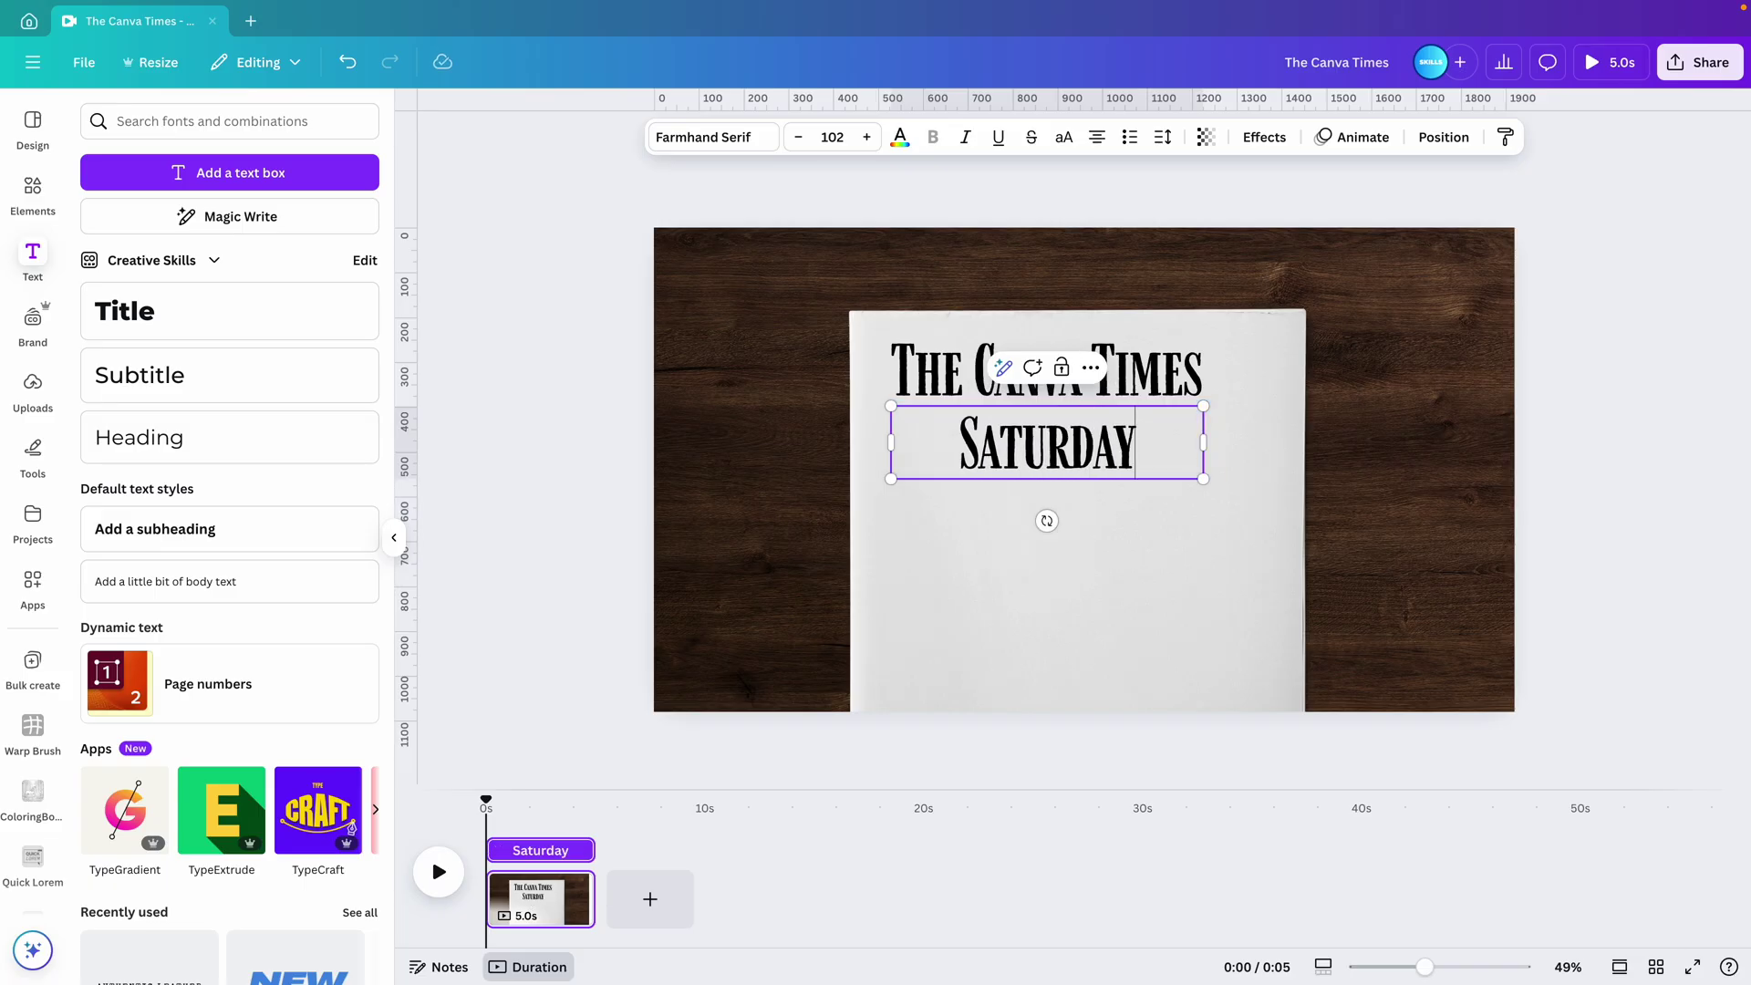
pyautogui.press('Return')
pyautogui.write('Janar')
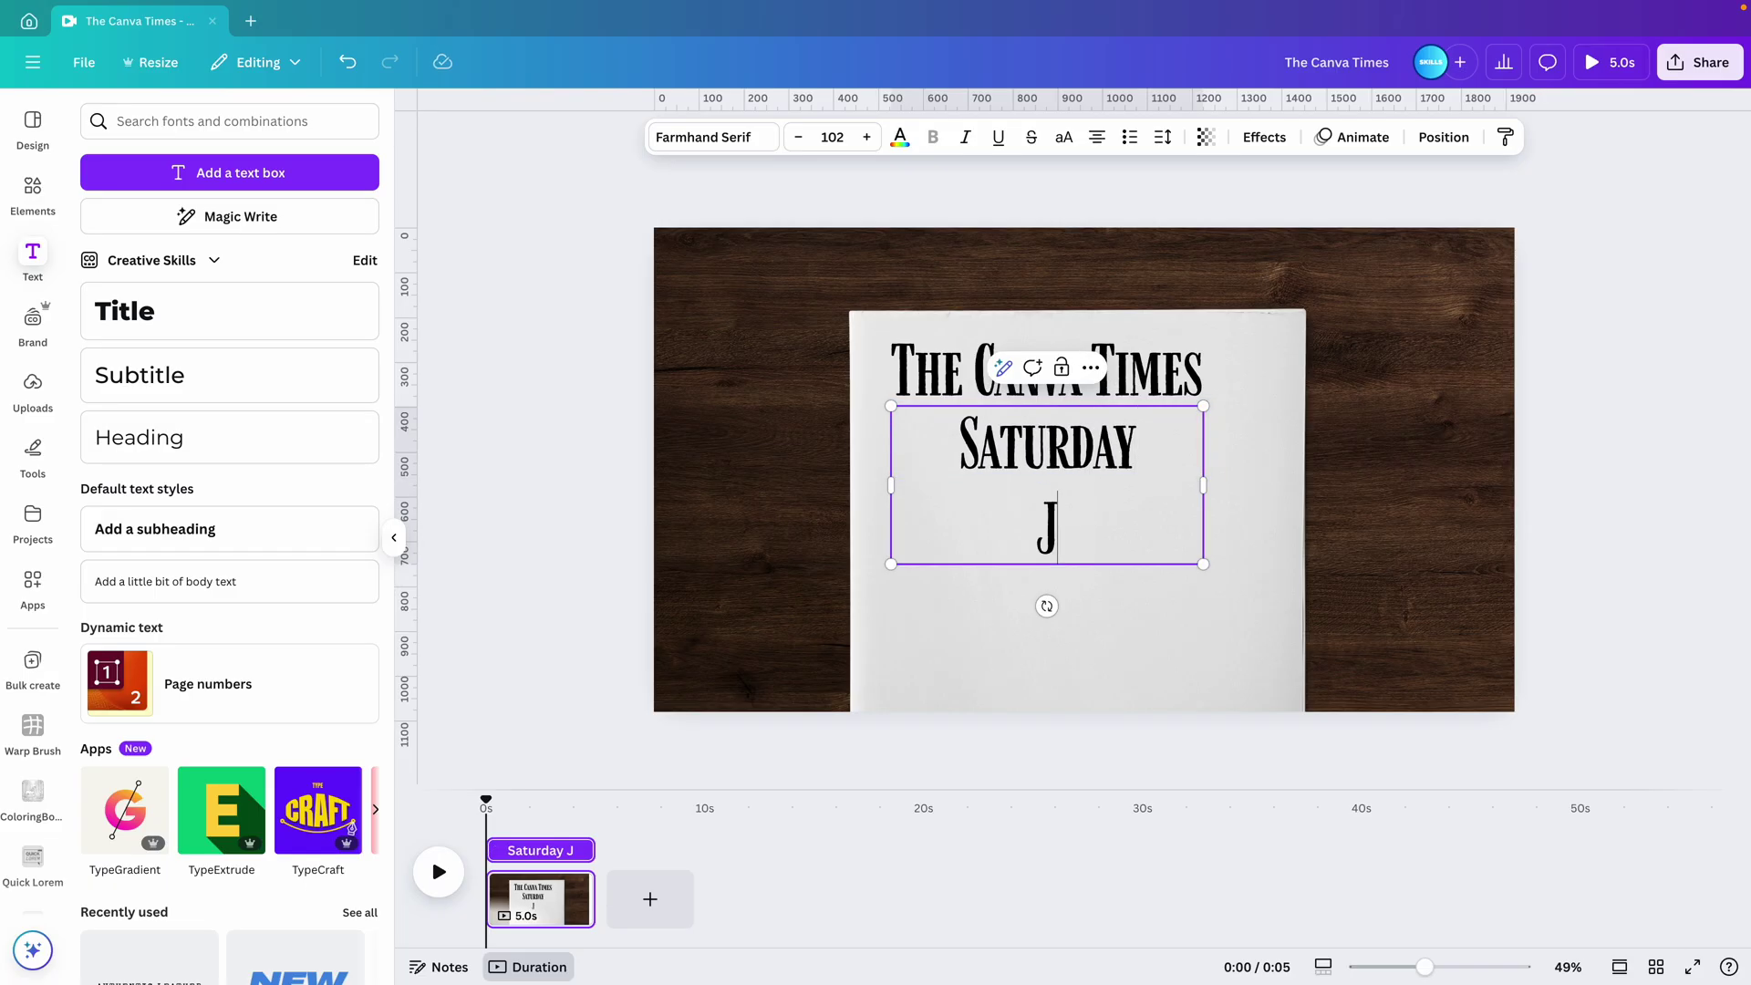
pyautogui.press('BackSpace')
pyautogui.press('BackSpace')
pyautogui.write('uary ')
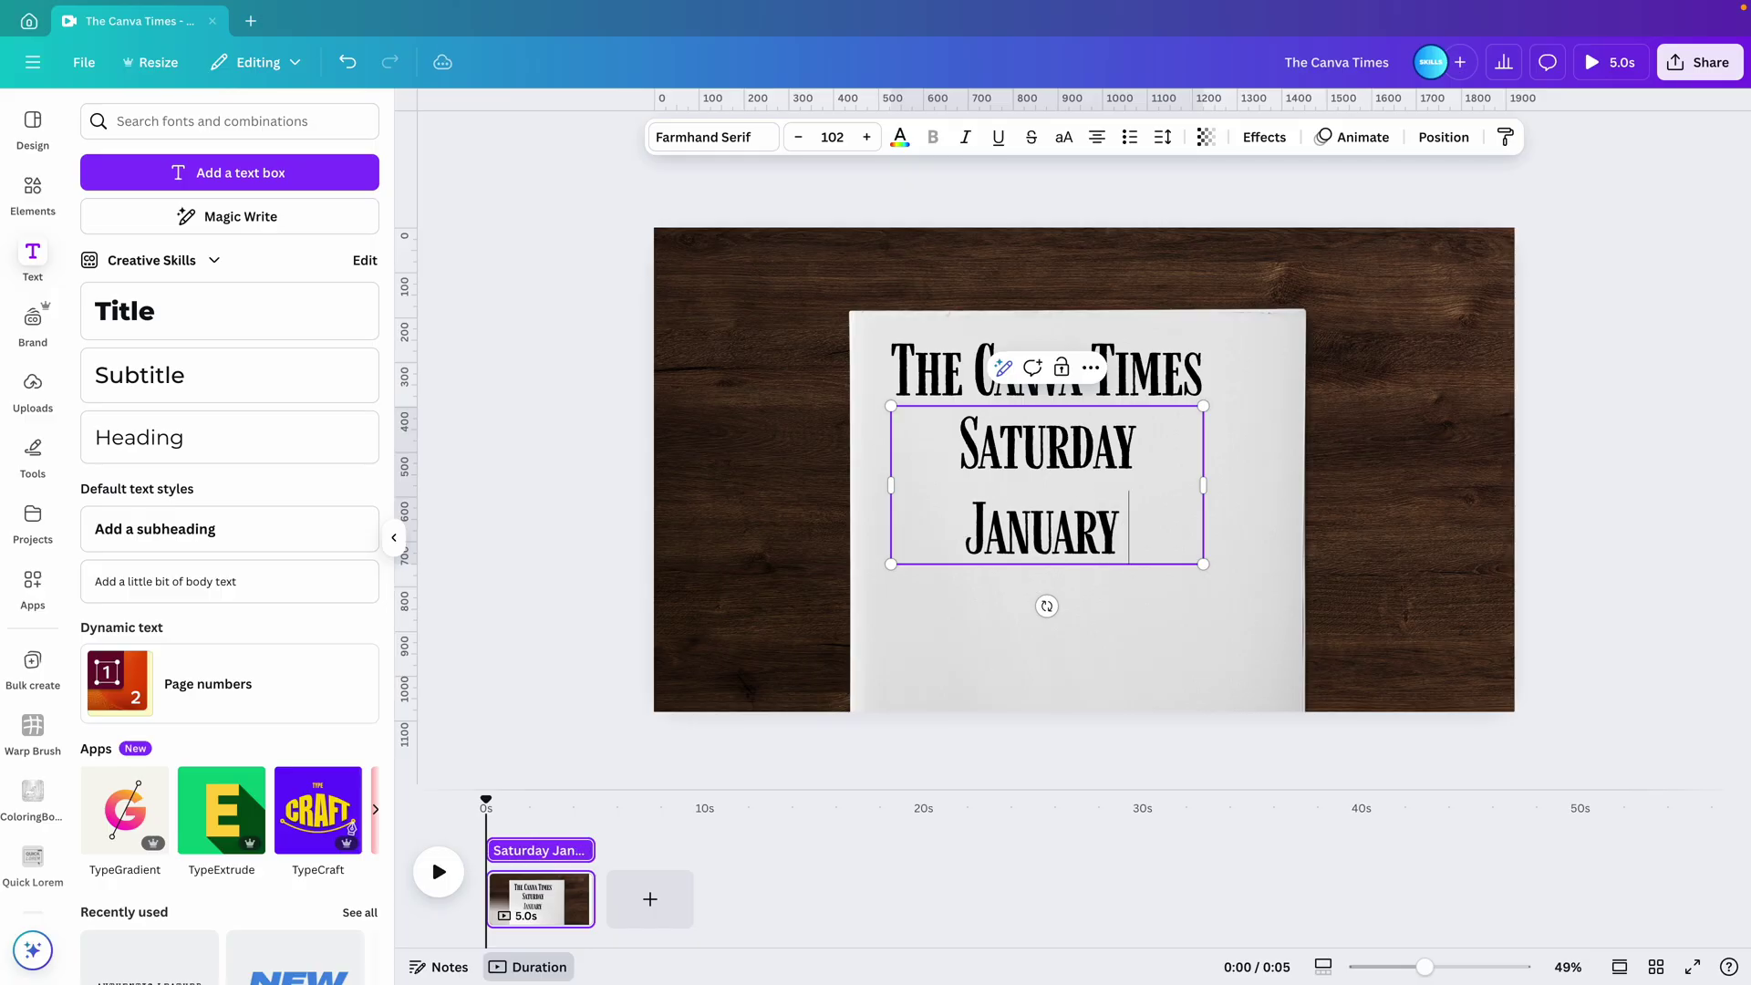
pyautogui.write('3rd')
pyautogui.press('Return')
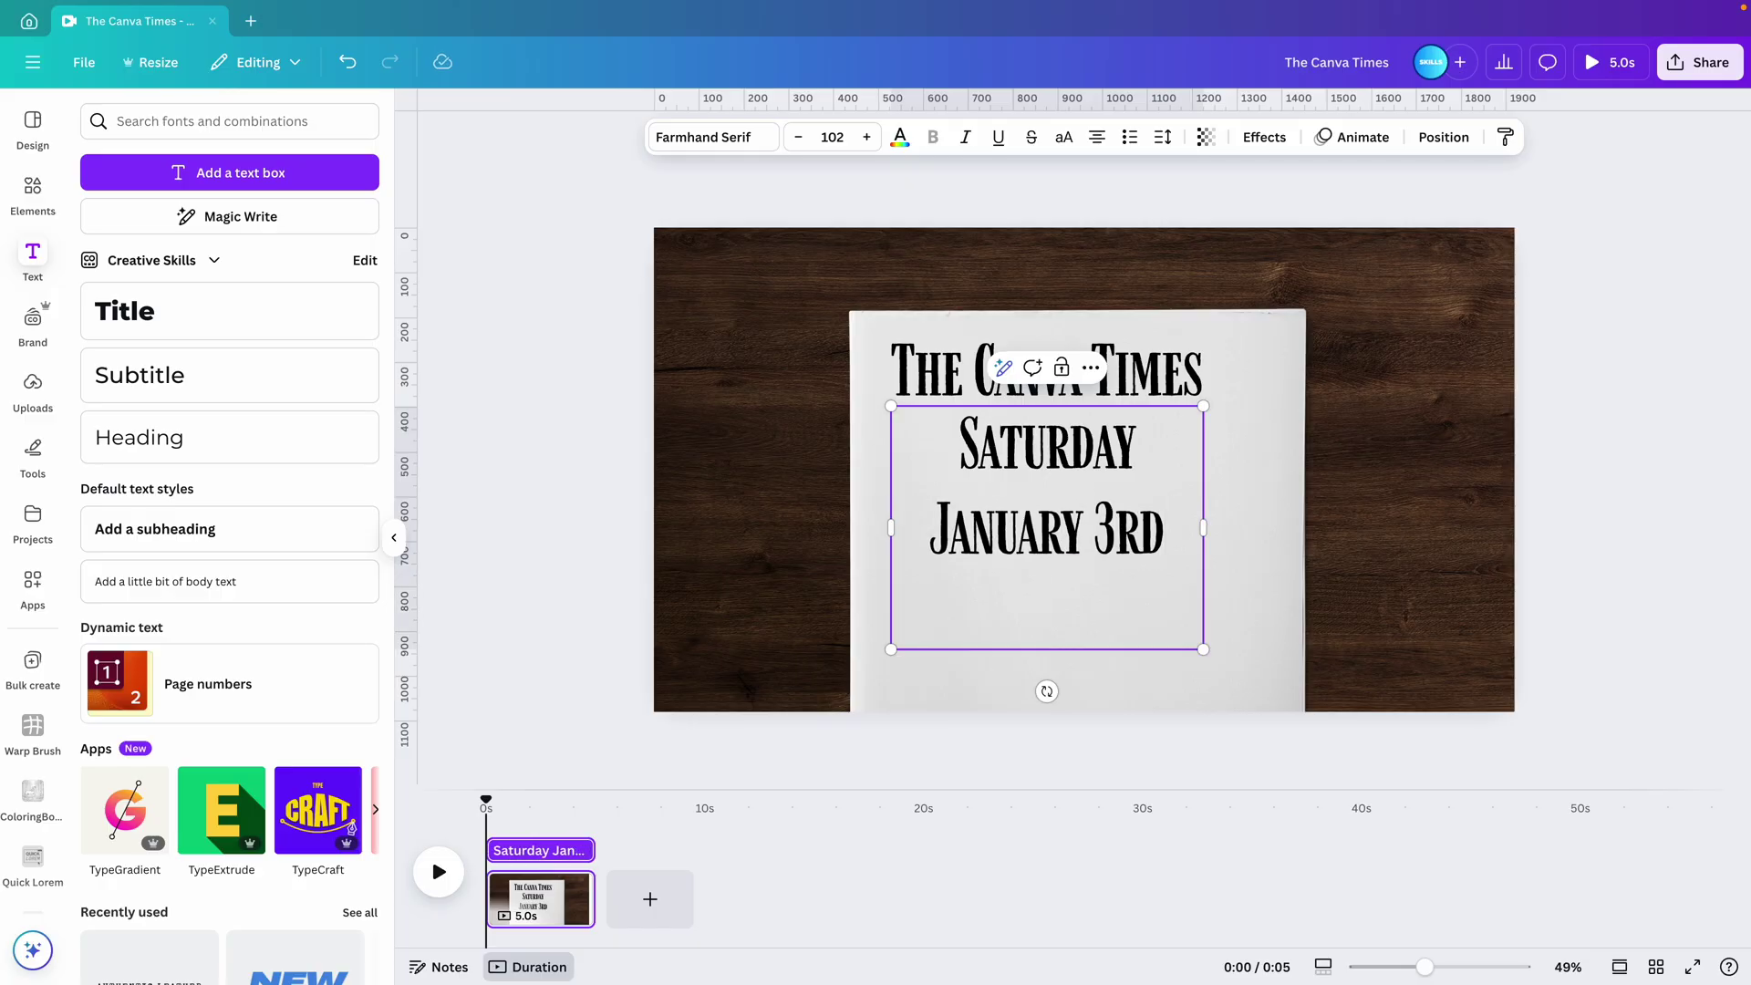
pyautogui.write('2009')
# - Left-align the date, shrink the box, and tighten its letter and line spacing
pyautogui.hotkey('ctrl', 'a')
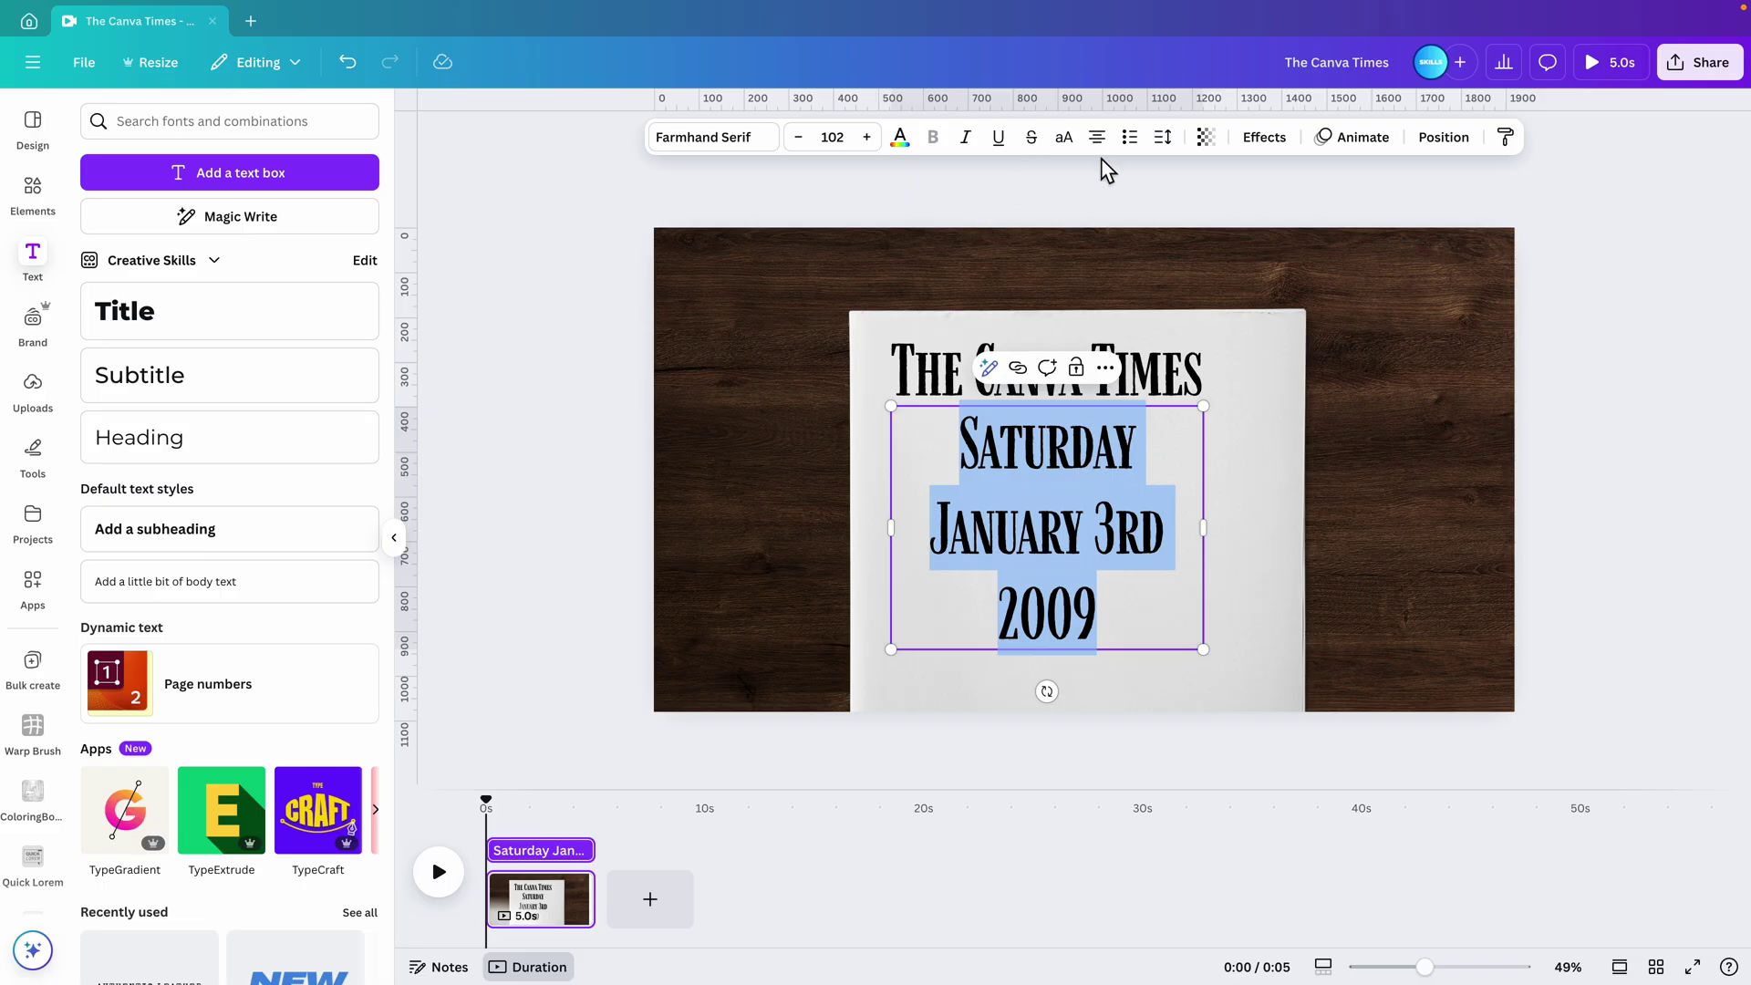
pyautogui.click(1098, 137)
pyautogui.moveTo(1203, 650); pyautogui.dragTo(972, 466)
pyautogui.click(1162, 137)
pyautogui.moveTo(1104, 211); pyautogui.dragTo(1113, 217)
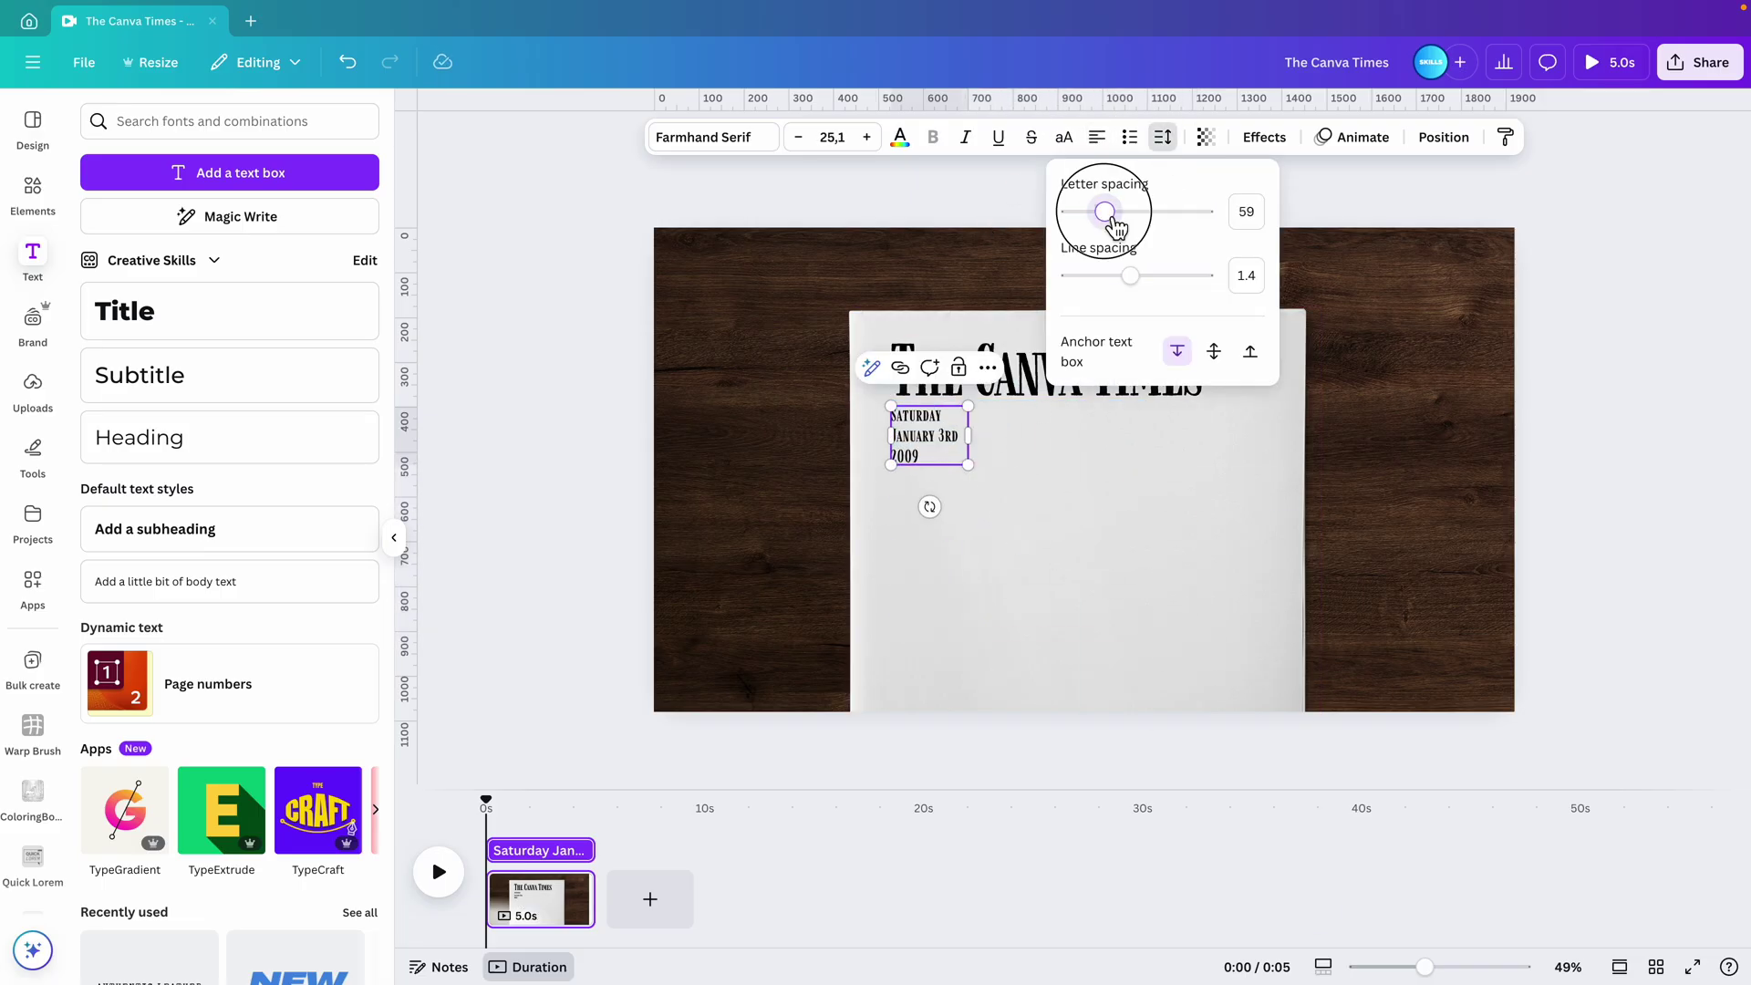
pyautogui.moveTo(1135, 278); pyautogui.dragTo(1110, 273)
pyautogui.press('Return')
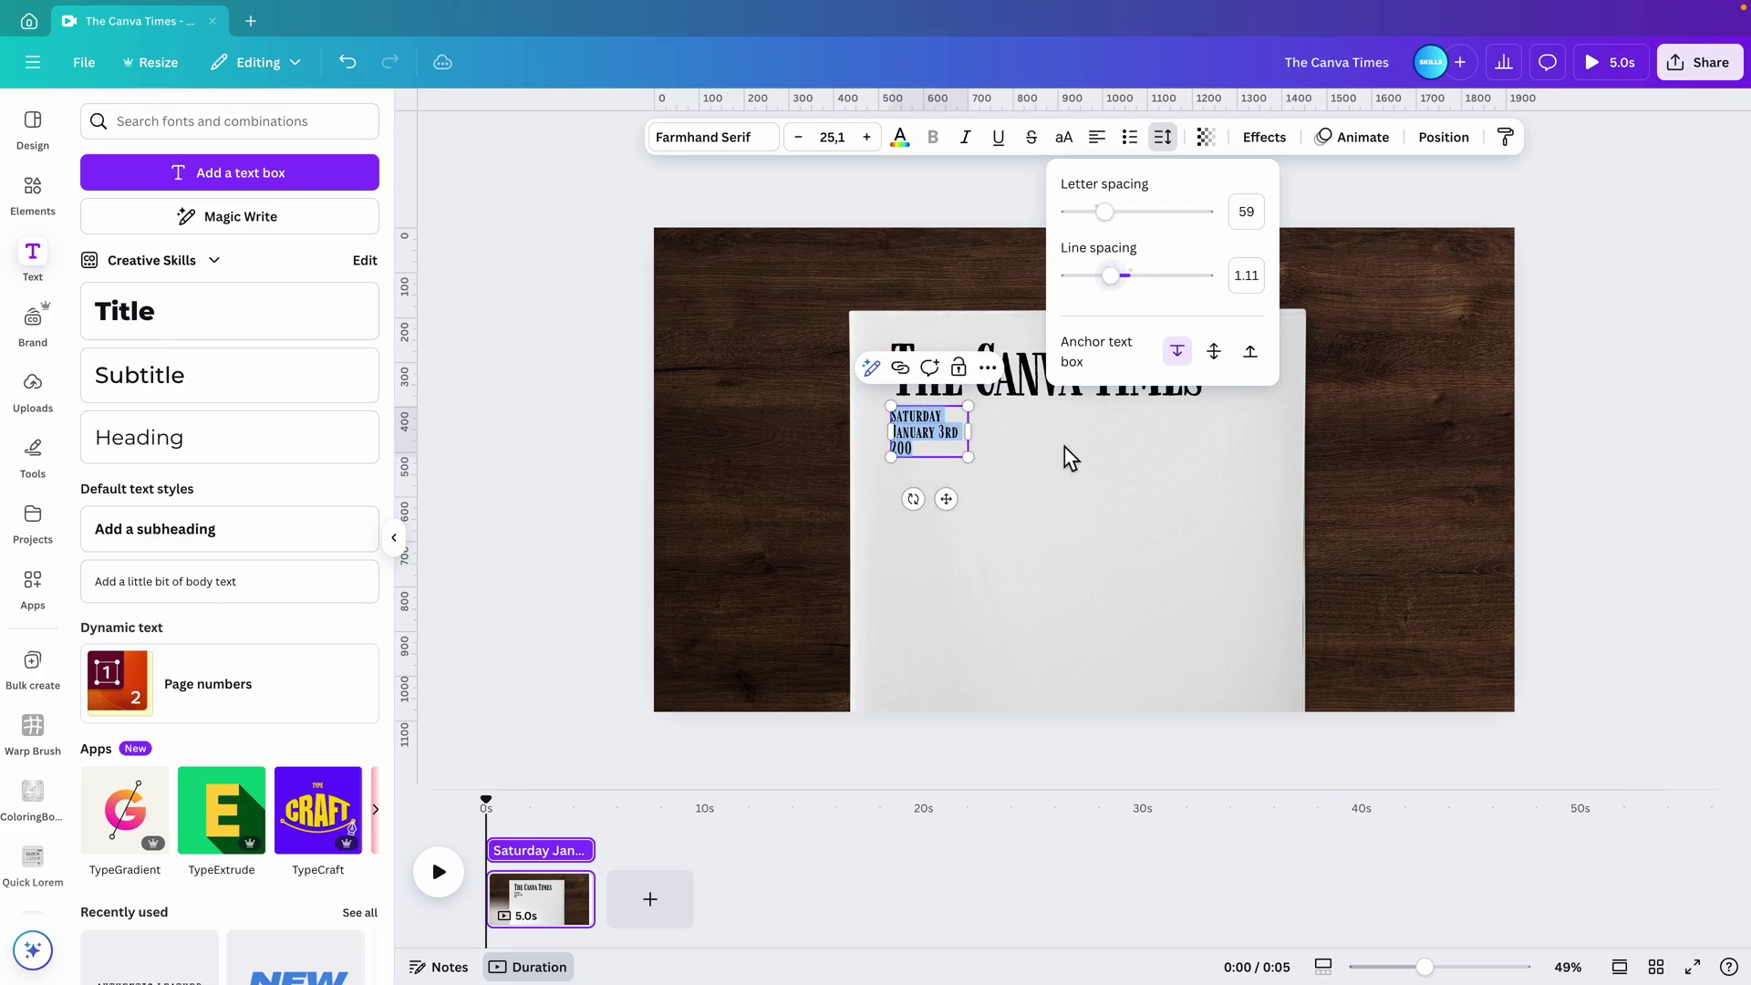
pyautogui.click(1068, 453)
pyautogui.click(948, 461)
# - Set the date to Poppins Regular, place it beside the title, and copy it just below
pyautogui.click(703, 137)
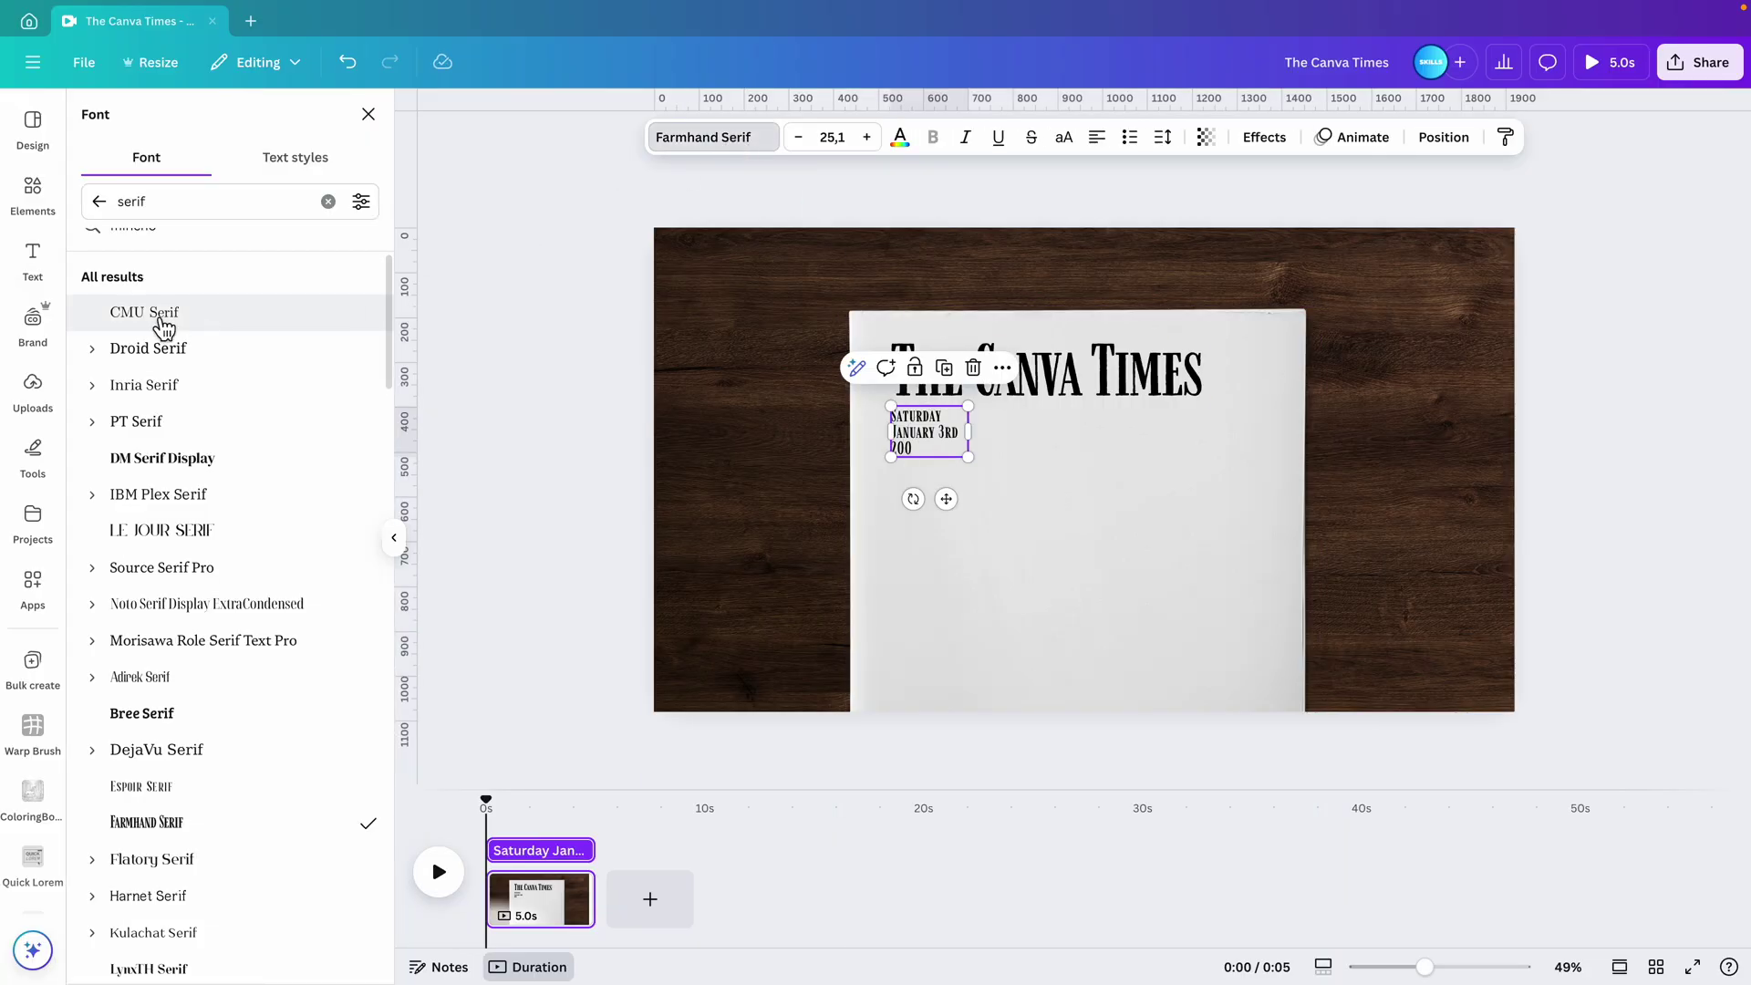
pyautogui.click(335, 215)
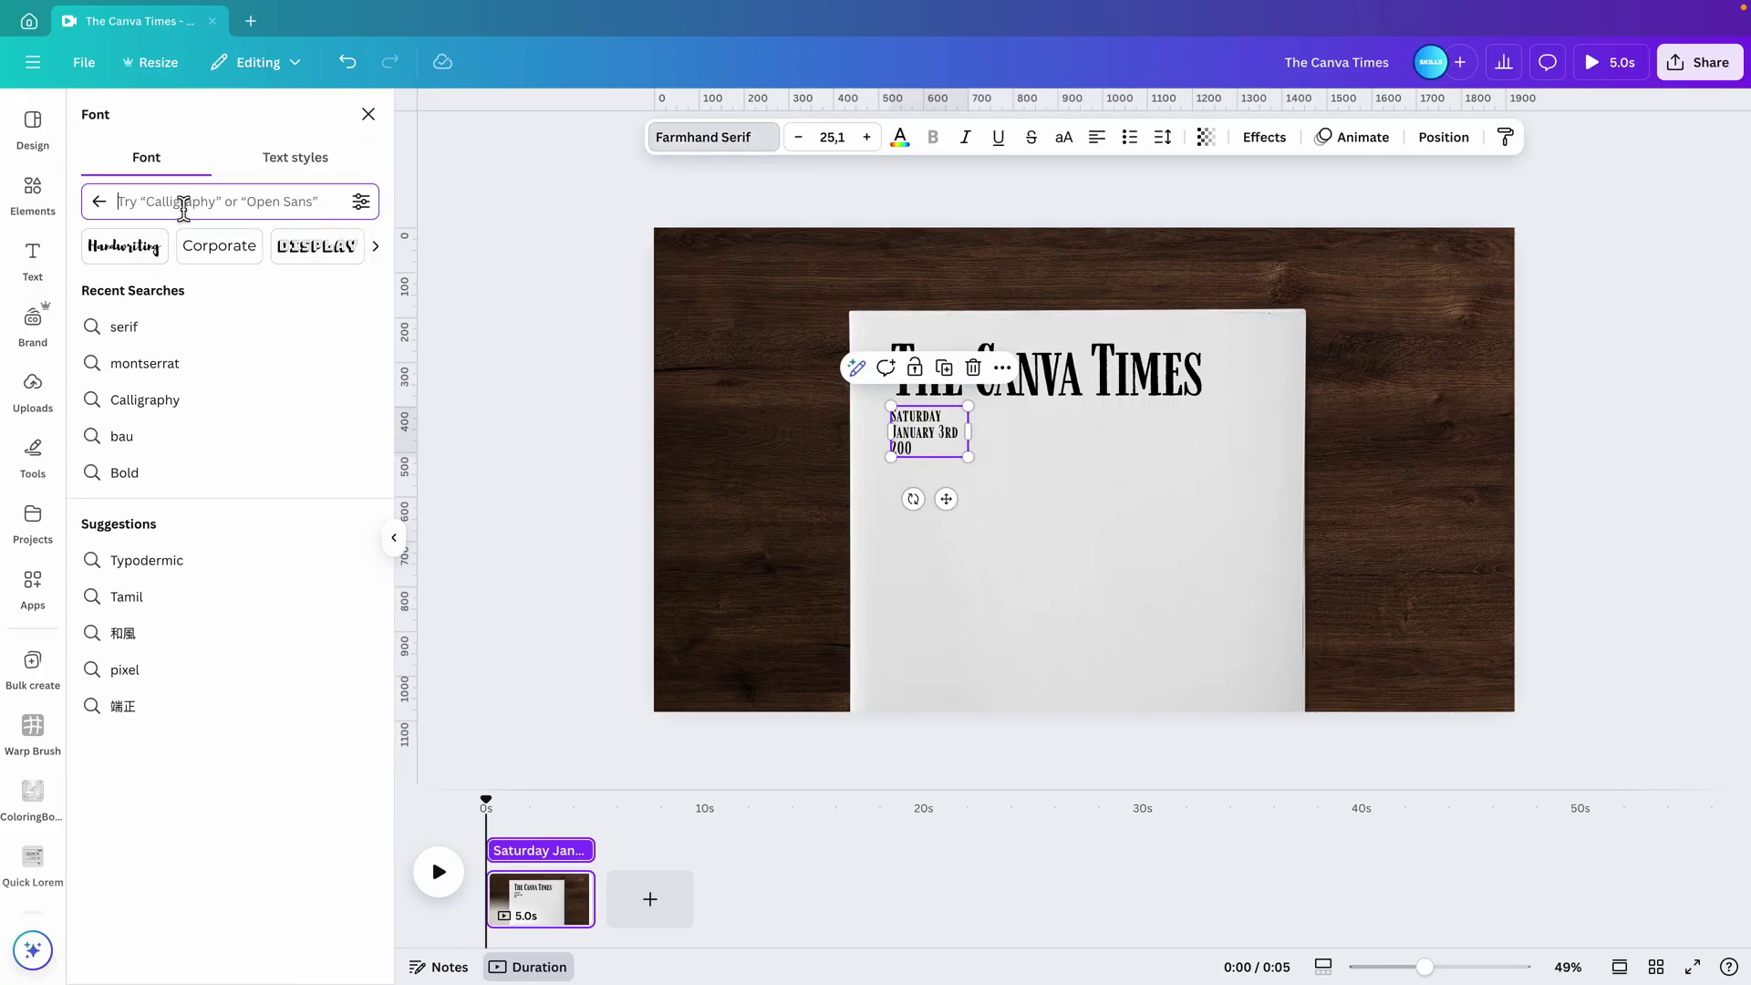
pyautogui.write('popp')
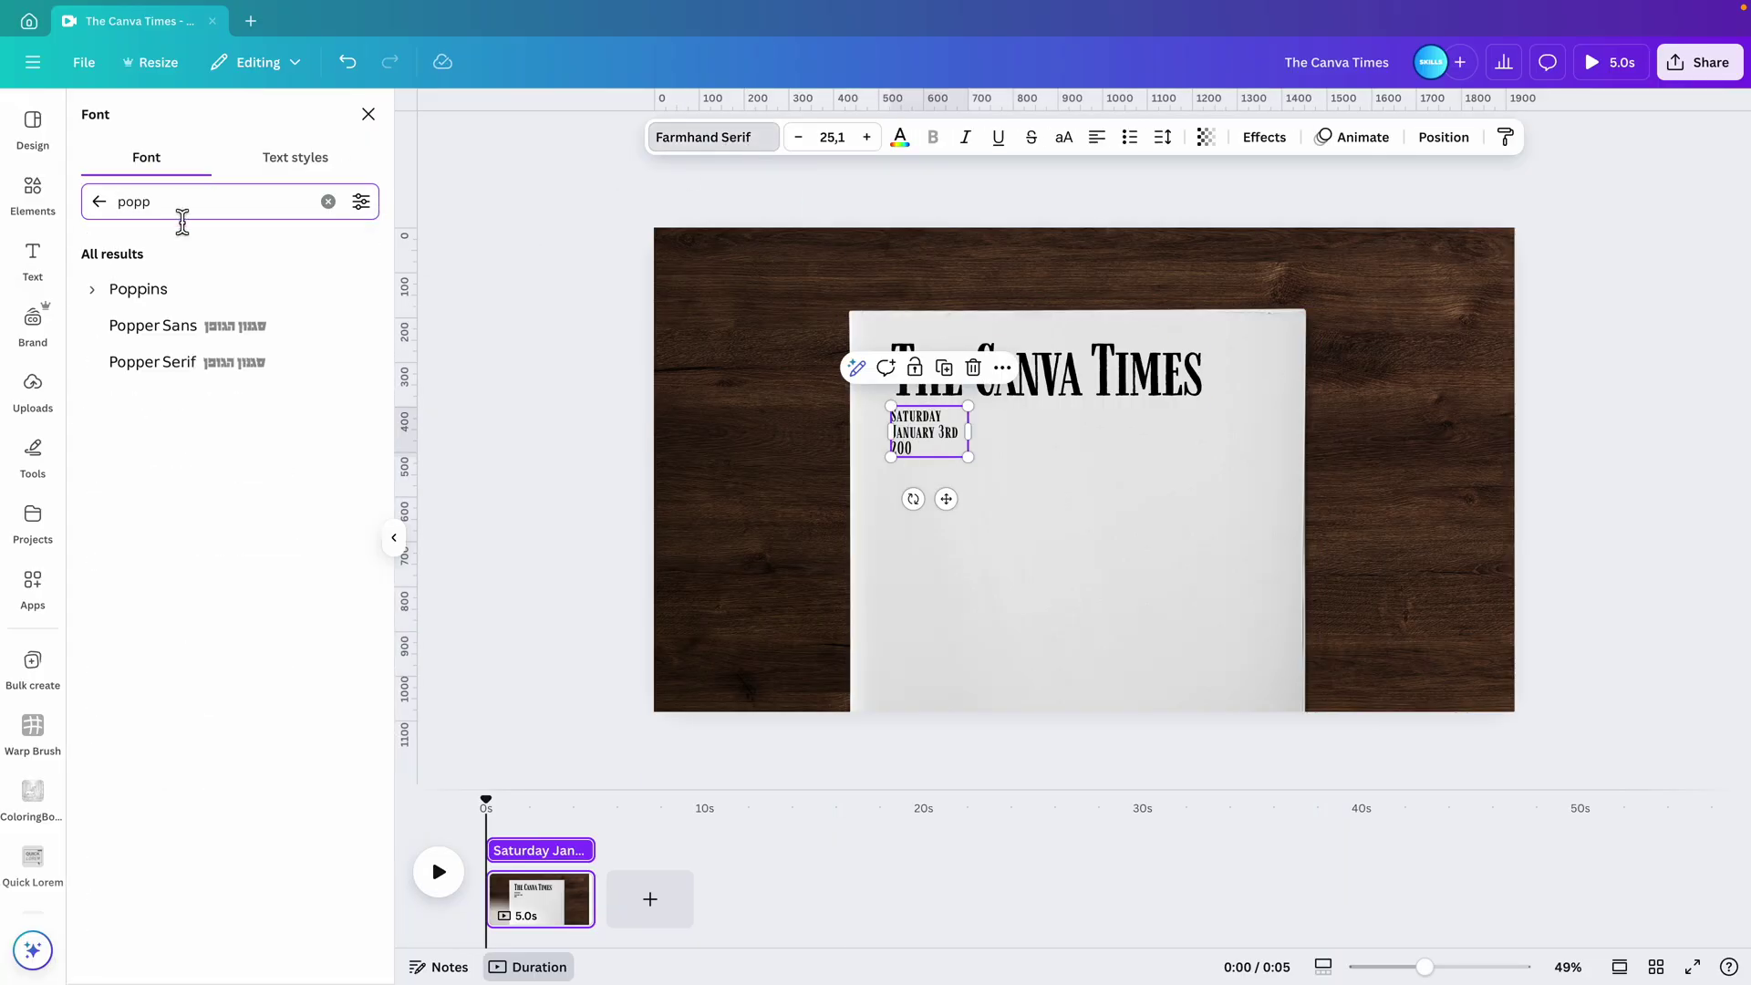
pyautogui.click(138, 294)
pyautogui.click(164, 443)
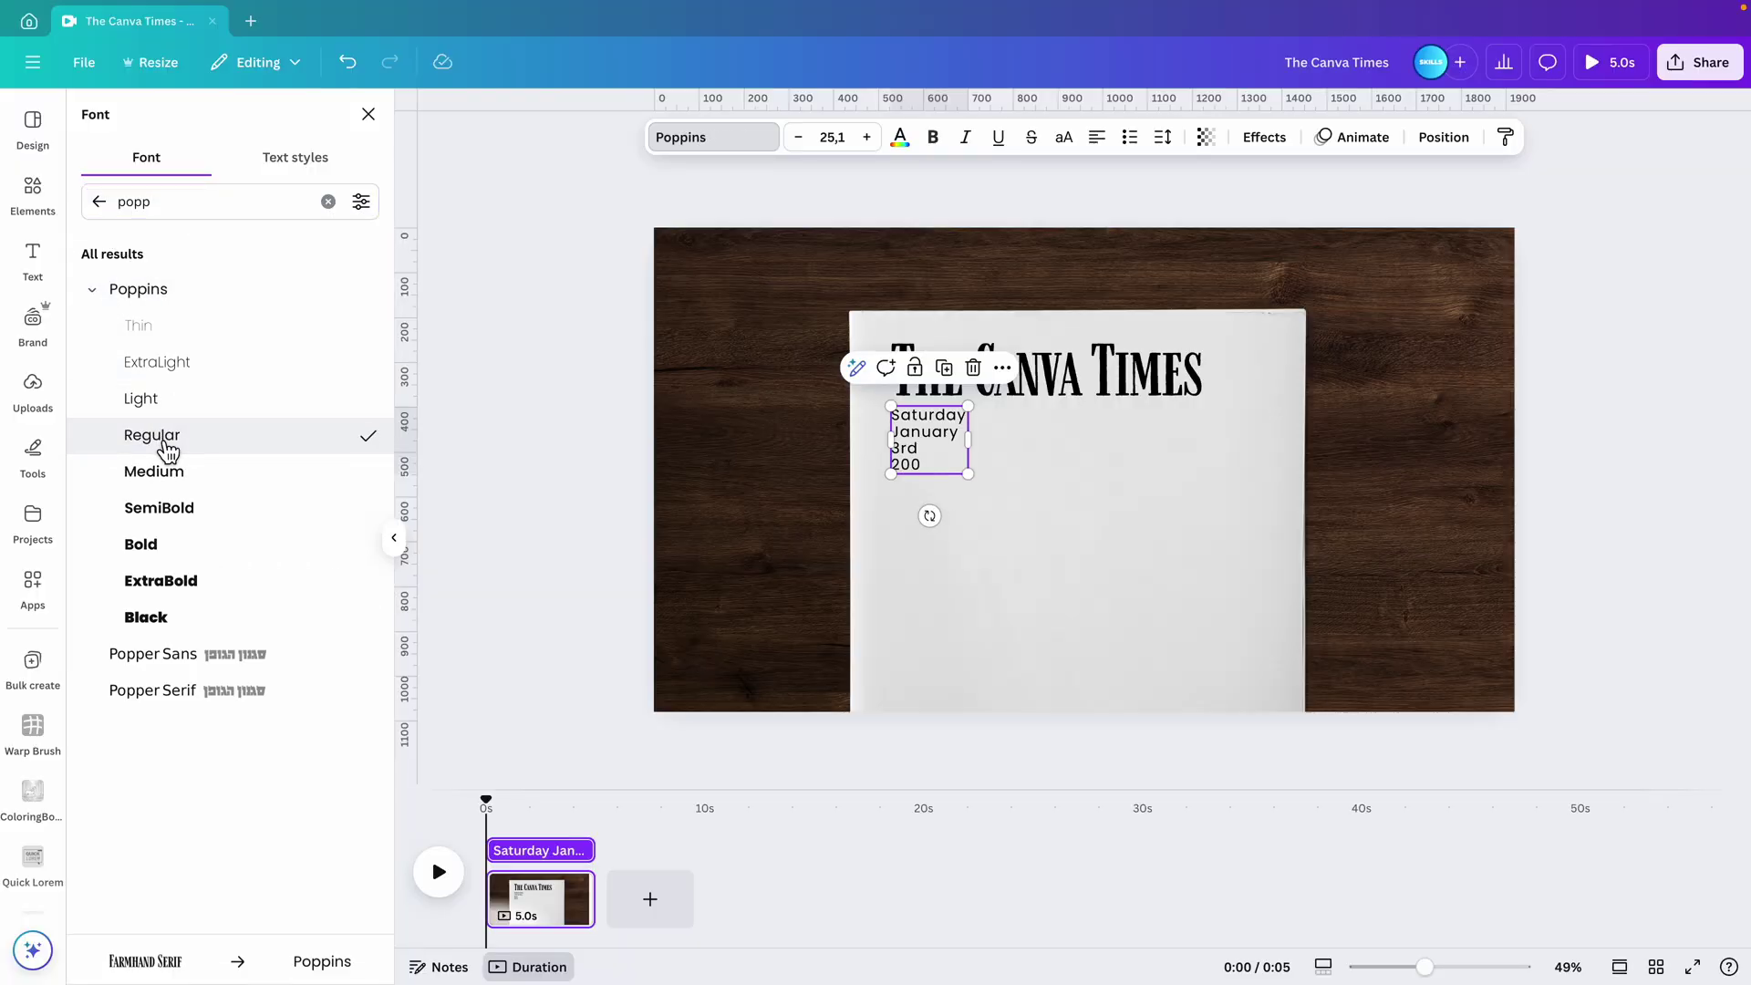
pyautogui.moveTo(968, 439); pyautogui.dragTo(1239, 445)
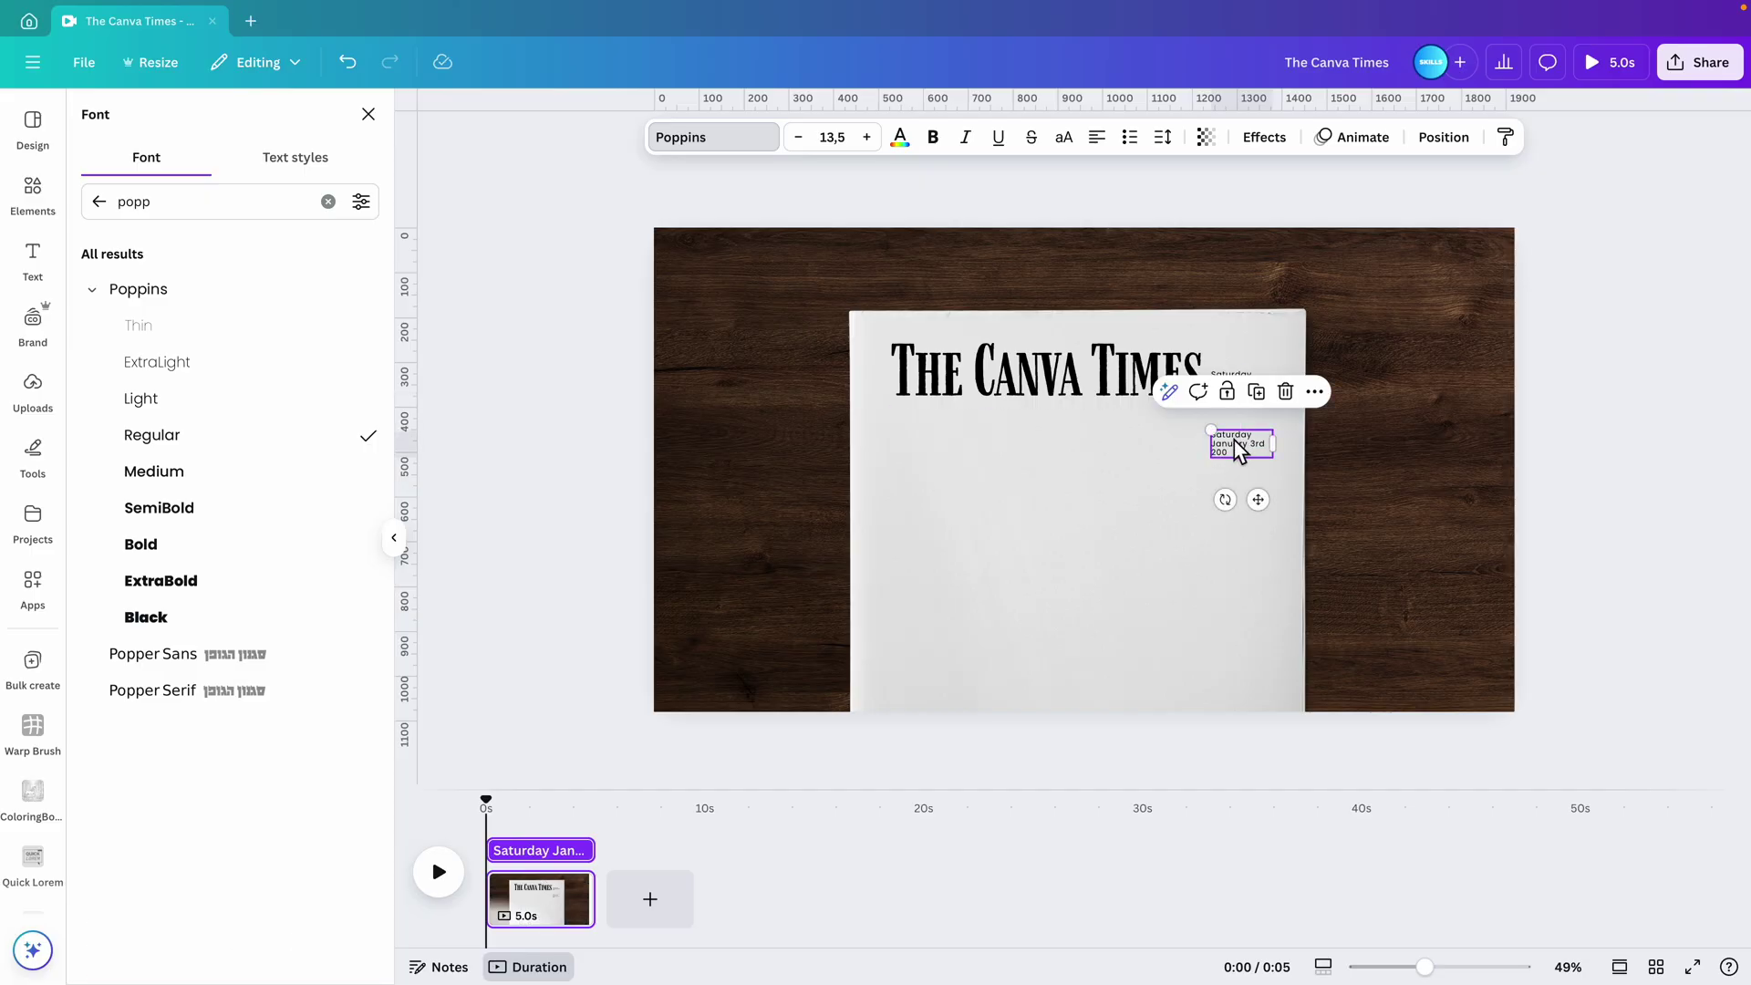
pyautogui.doubleClick(1238, 444)
# - Type 'NEWSPAPER HEADLINE' into the copy and scale it to one line spanning the paper, size about 55.3
pyautogui.write('NEWSP')
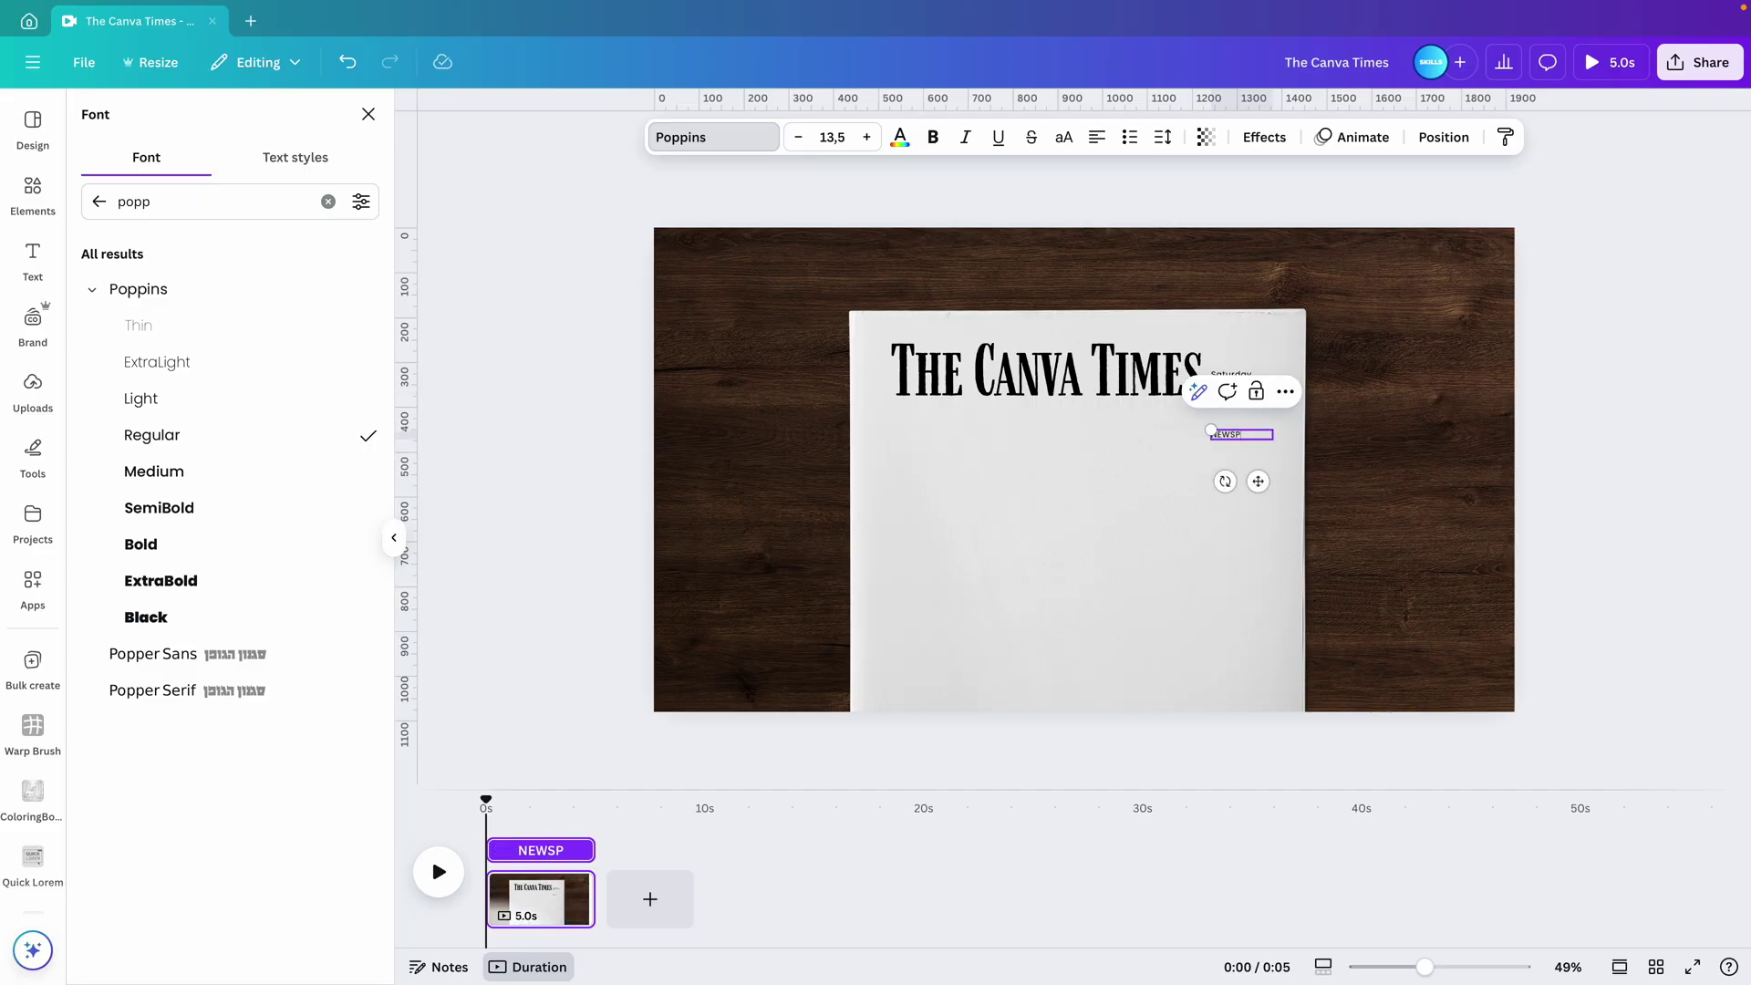
pyautogui.write('APER HE')
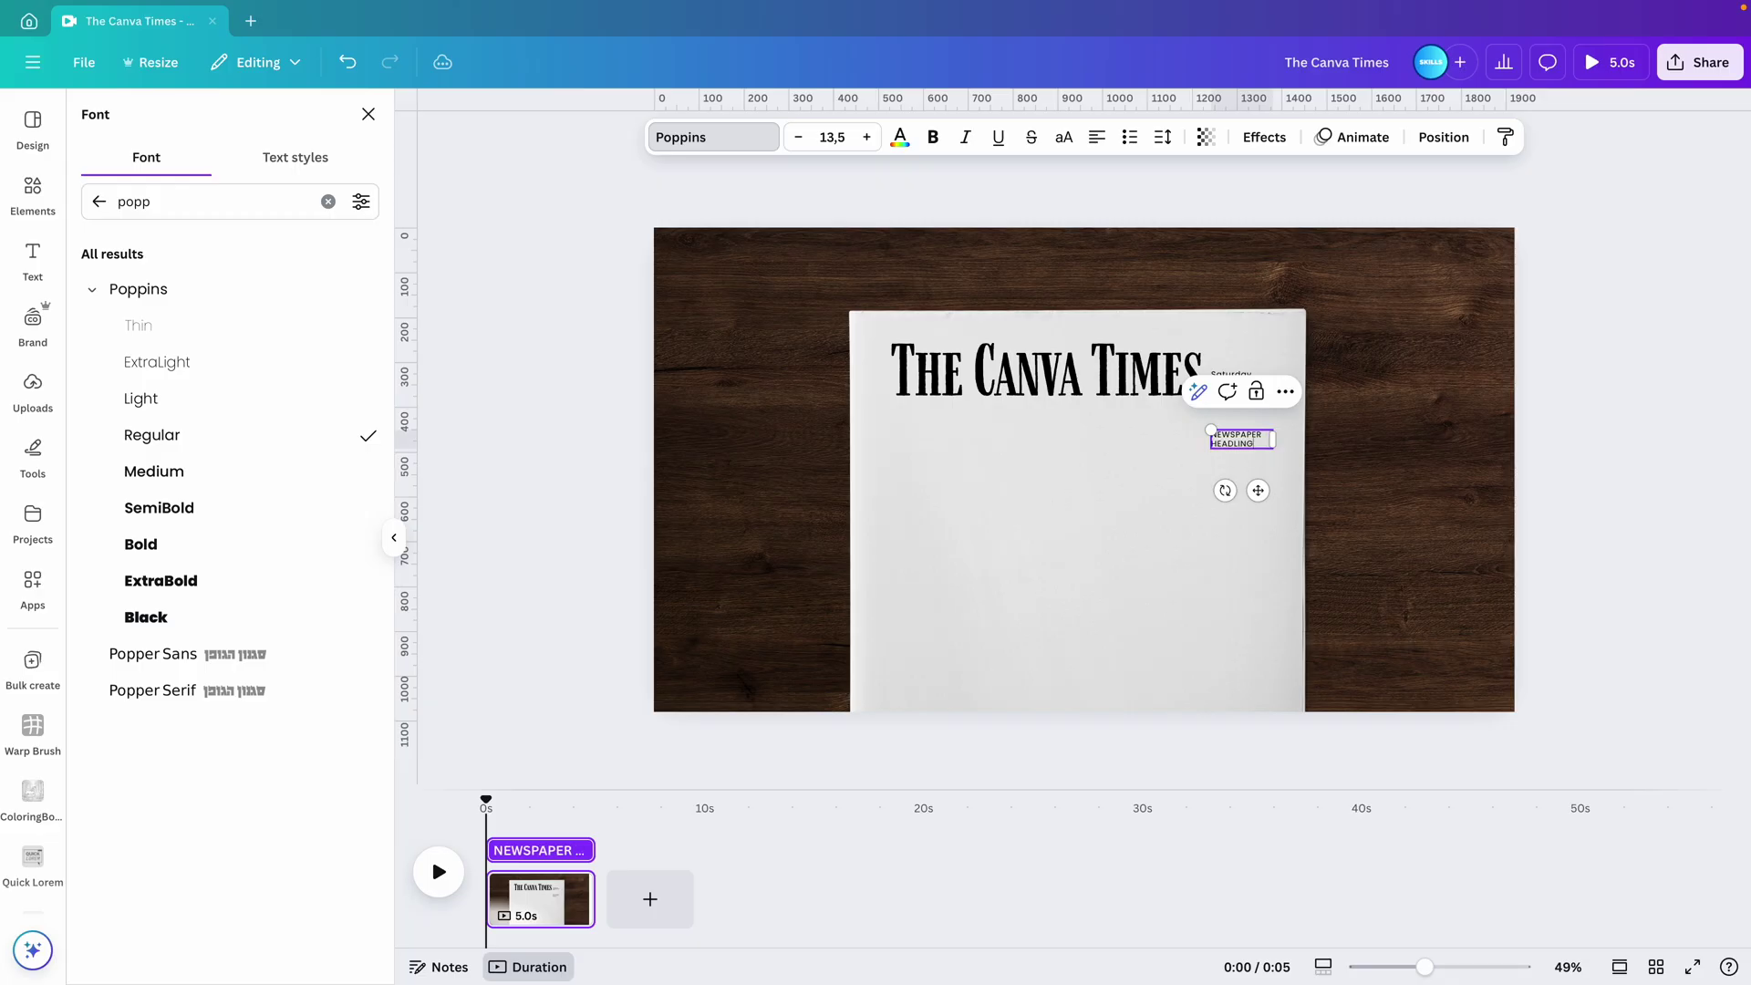
pyautogui.write('ADLINE')
pyautogui.moveTo(1273, 440); pyautogui.dragTo(1343, 441)
pyautogui.moveTo(1171, 438); pyautogui.dragTo(954, 441)
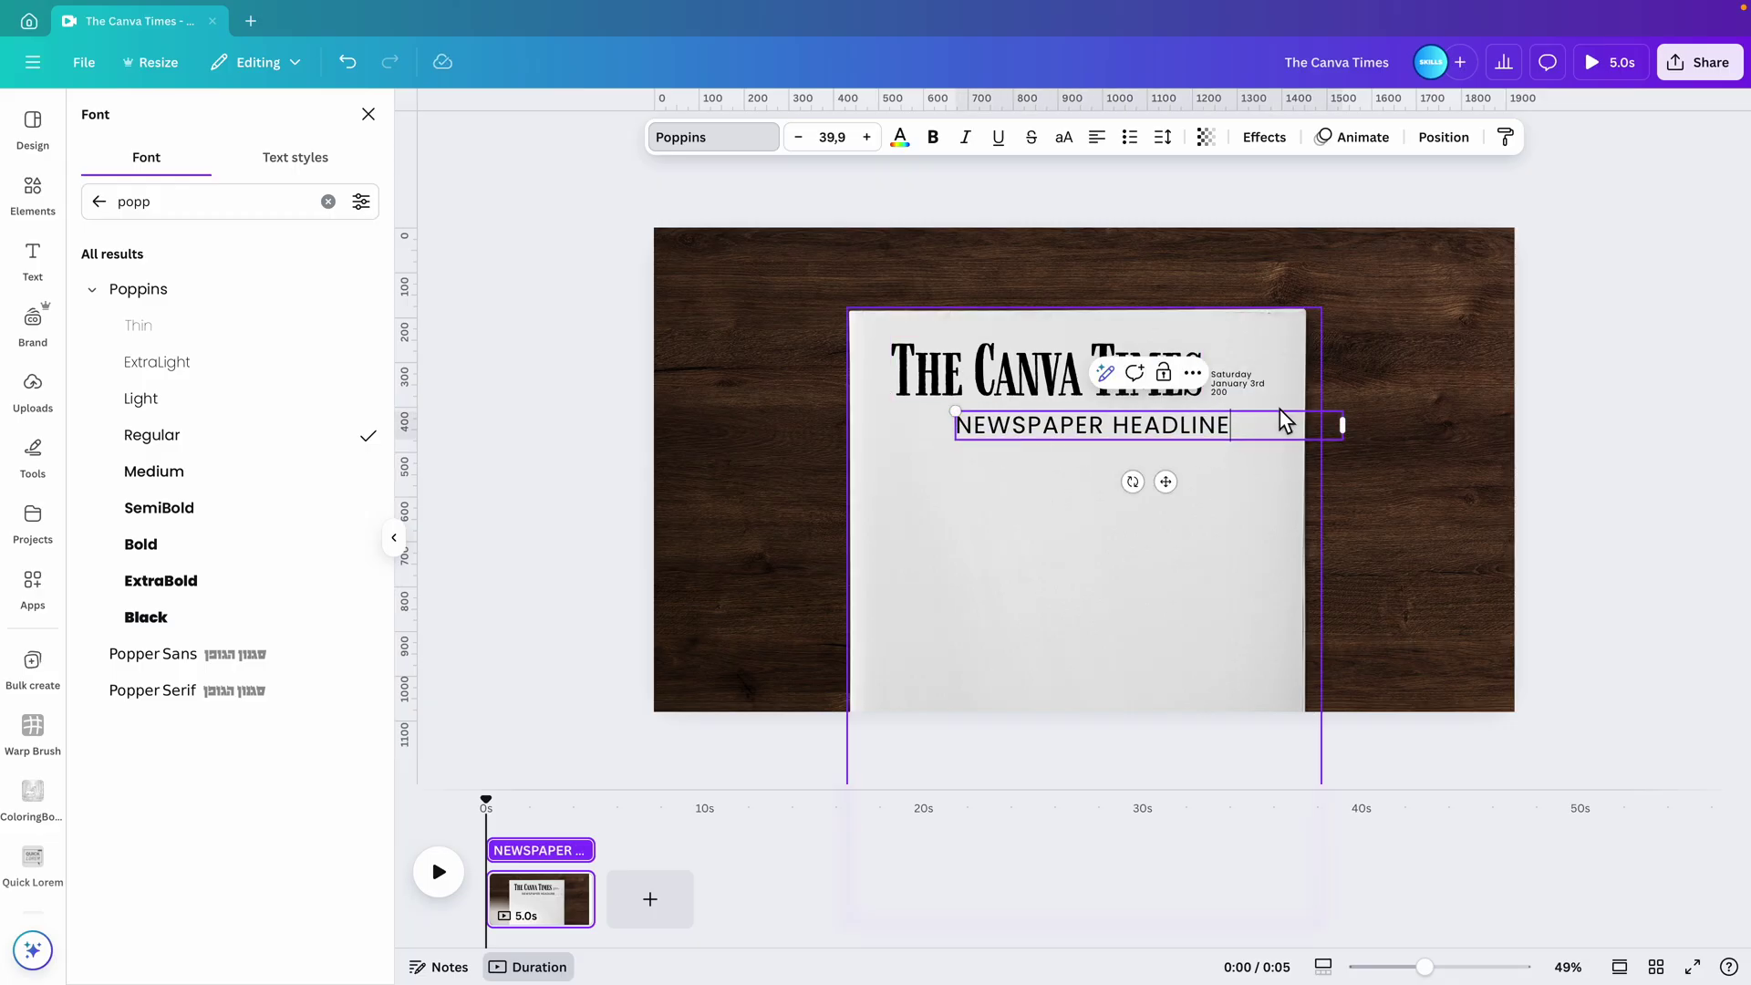
pyautogui.click(1368, 333)
pyautogui.moveTo(1213, 430); pyautogui.dragTo(1141, 417)
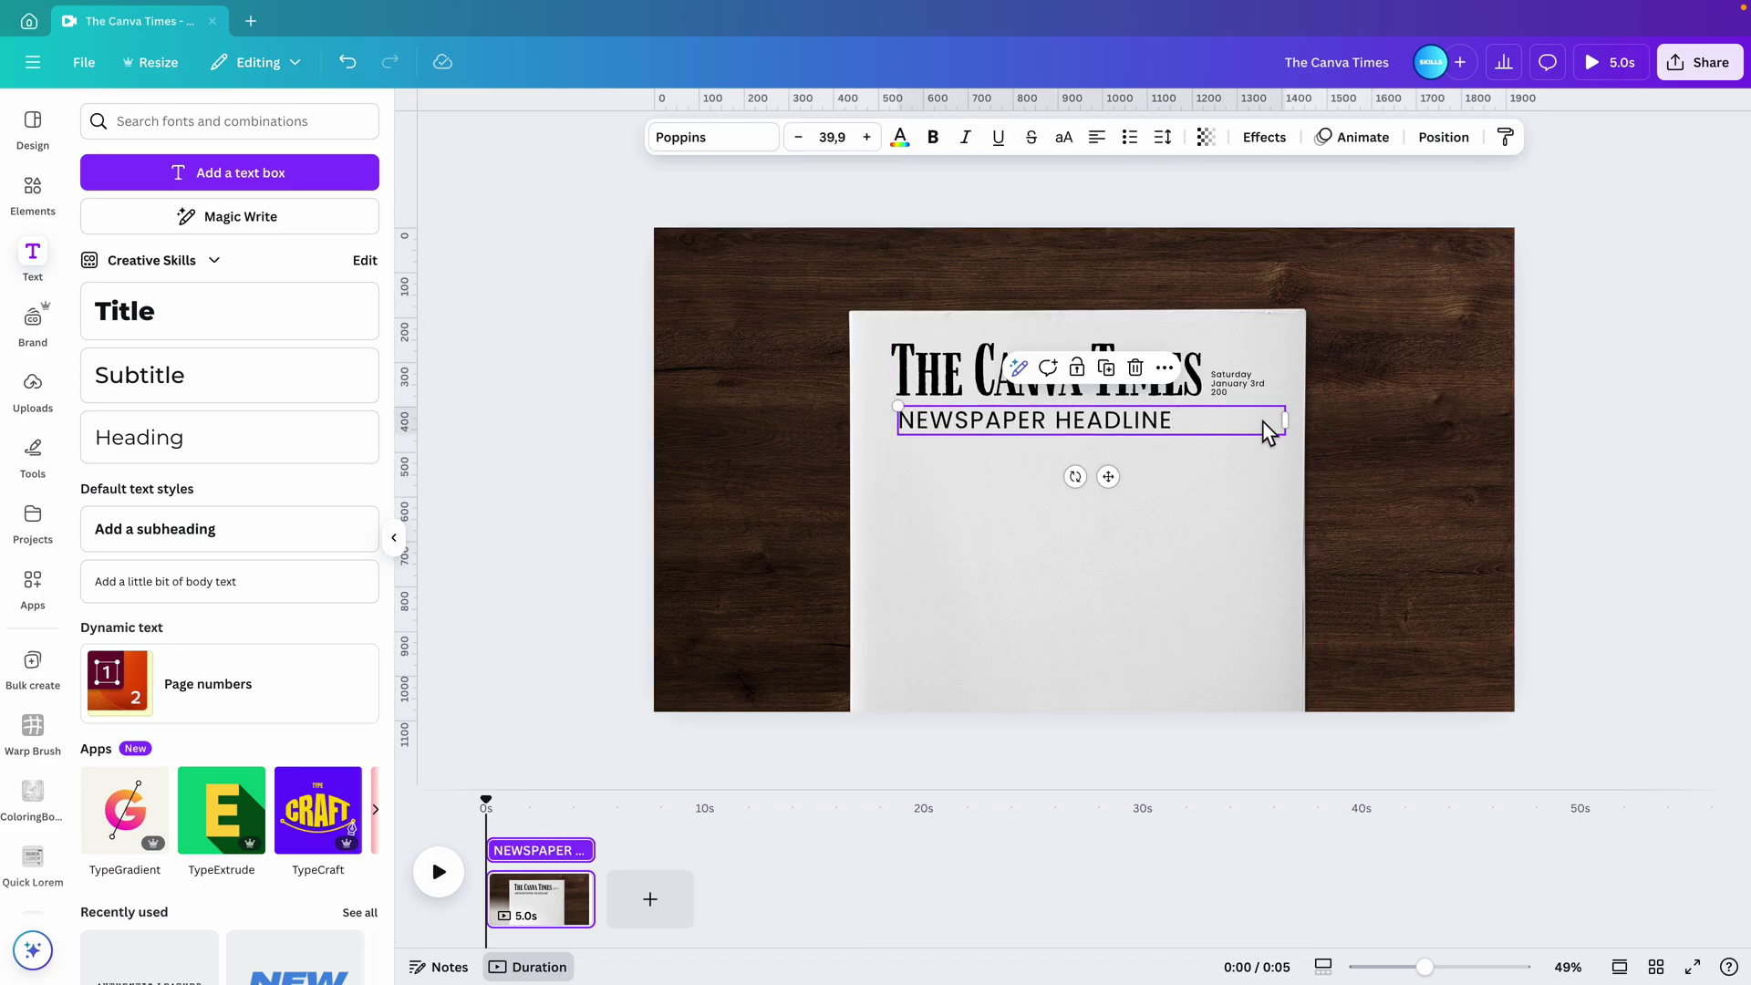
pyautogui.moveTo(1286, 421); pyautogui.dragTo(1286, 461)
pyautogui.moveTo(898, 444); pyautogui.dragTo(887, 473)
pyautogui.moveTo(1091, 453); pyautogui.dragTo(1087, 452)
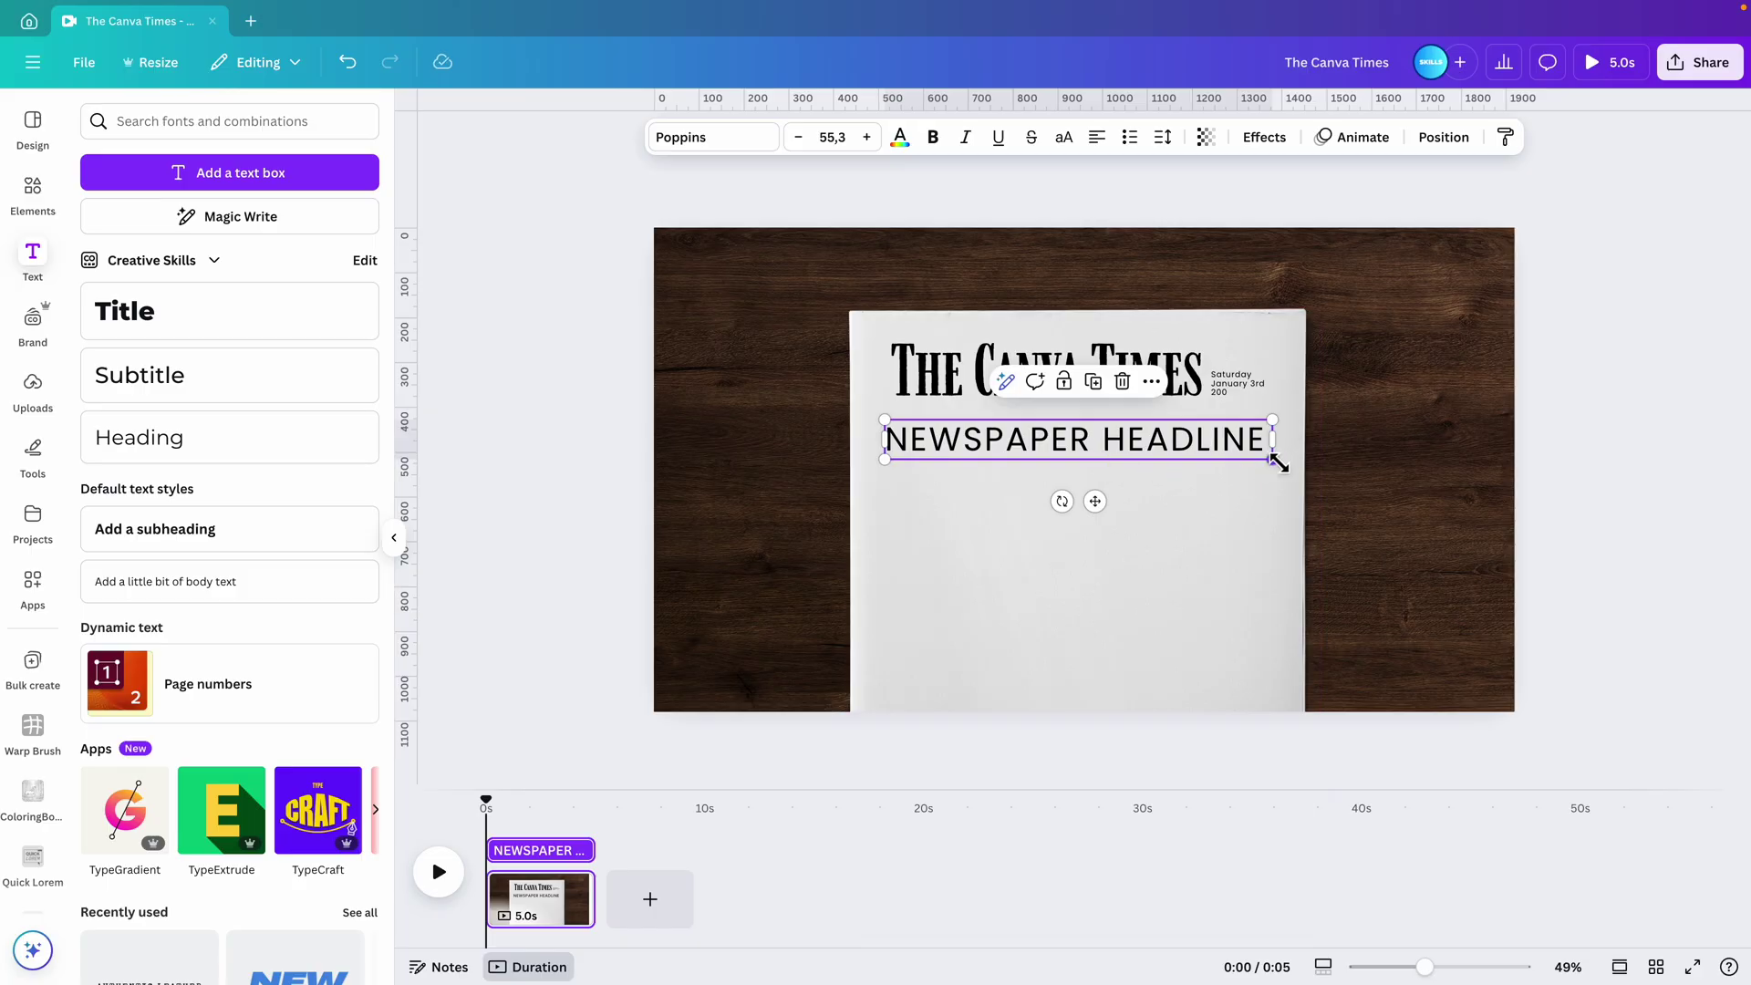
pyautogui.moveTo(1277, 464); pyautogui.dragTo(1285, 456)
pyautogui.click(1539, 453)
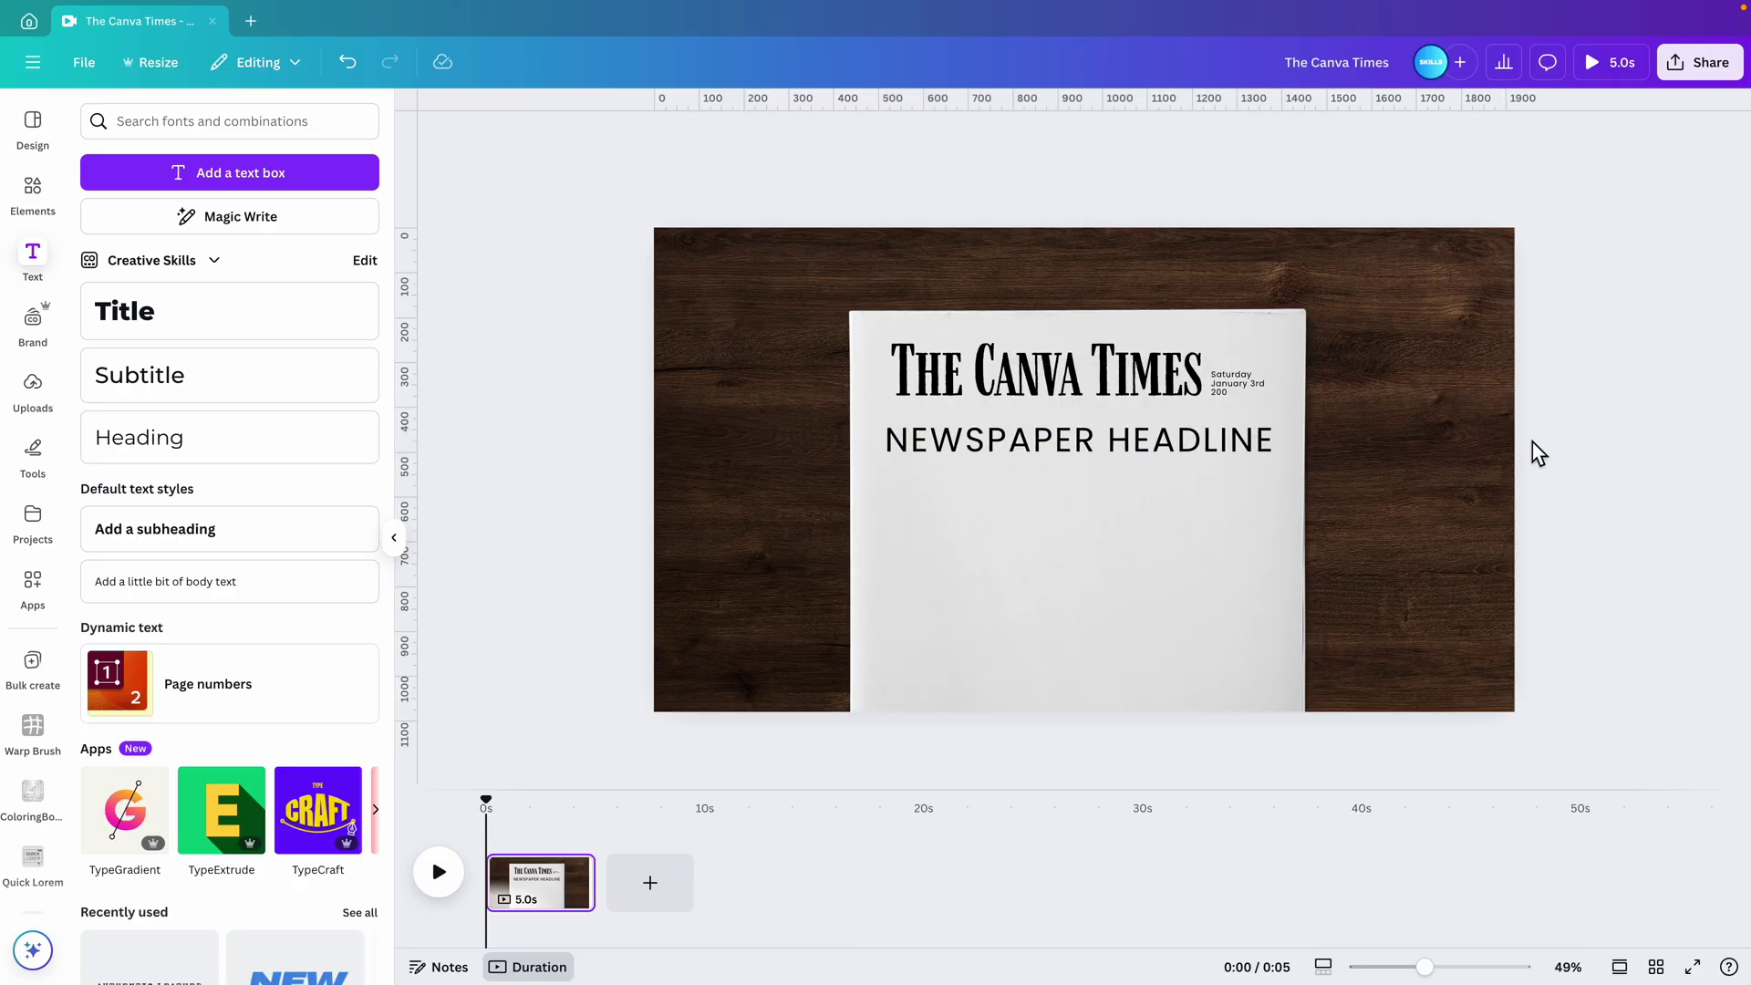
# - Add a straight rule under the title, stretch it across the paper, and duplicate it below
pyautogui.press('l')
pyautogui.moveTo(1106, 507); pyautogui.dragTo(1115, 459)
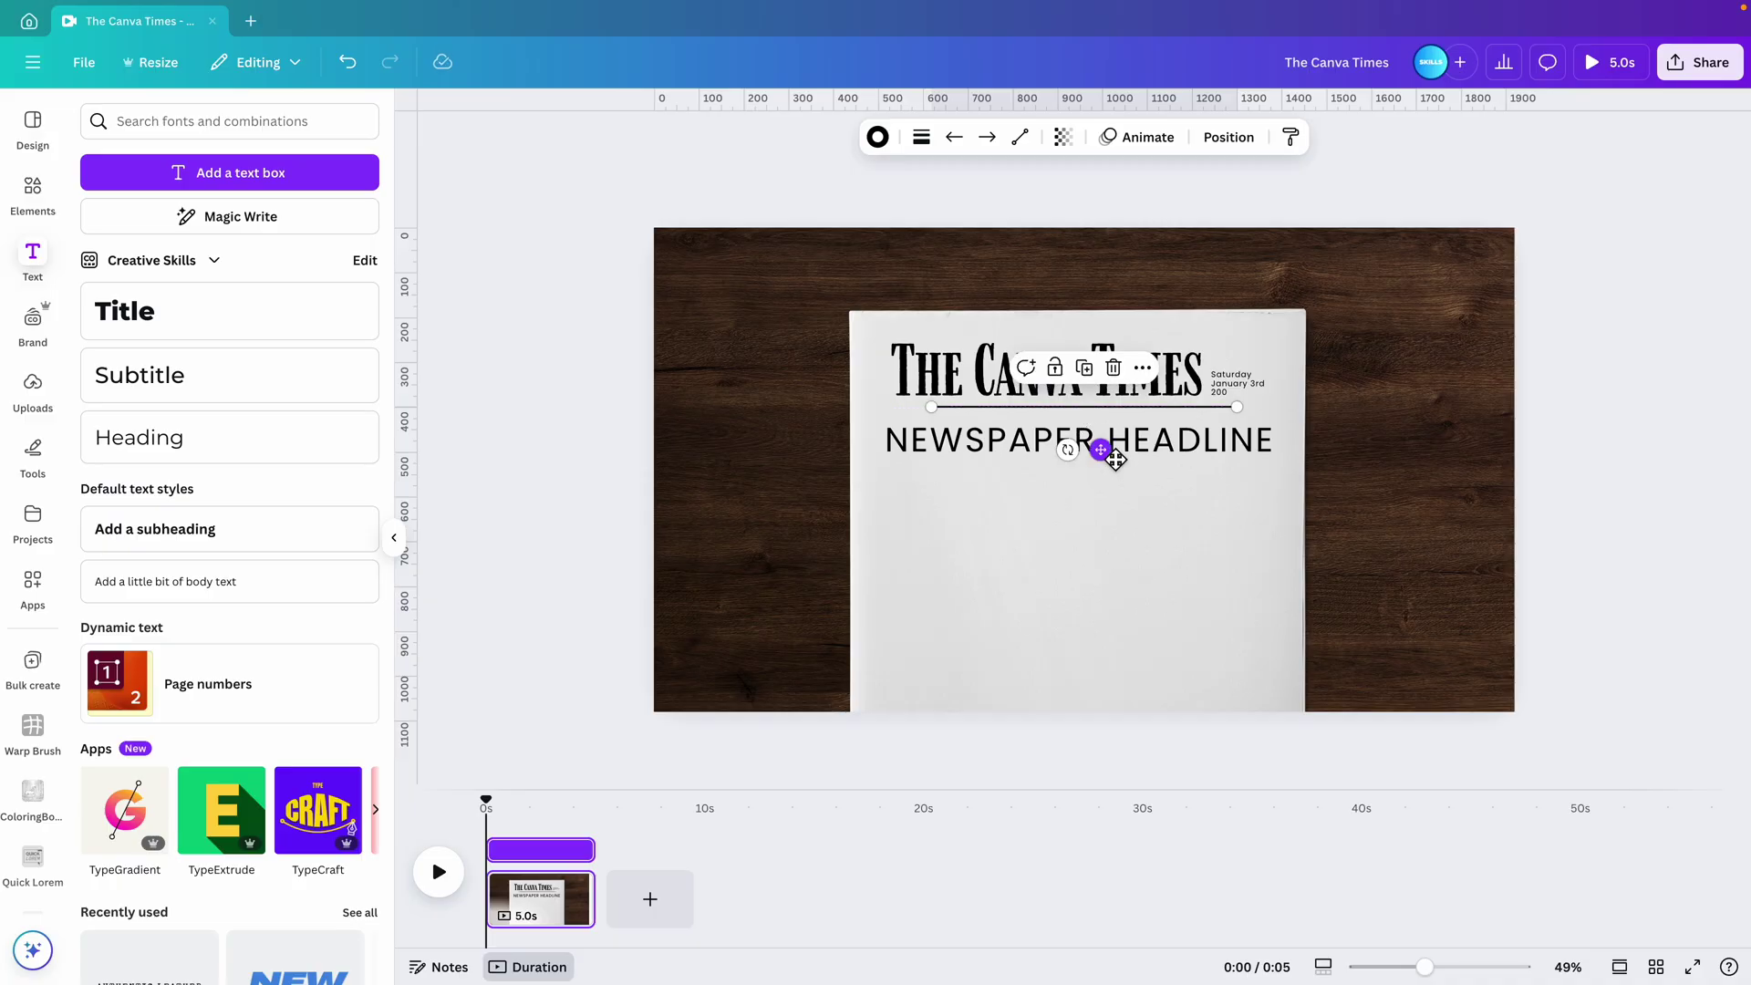
pyautogui.keyDown('ctrl'); pyautogui.scroll(2, 1114, 460); pyautogui.keyUp('ctrl')
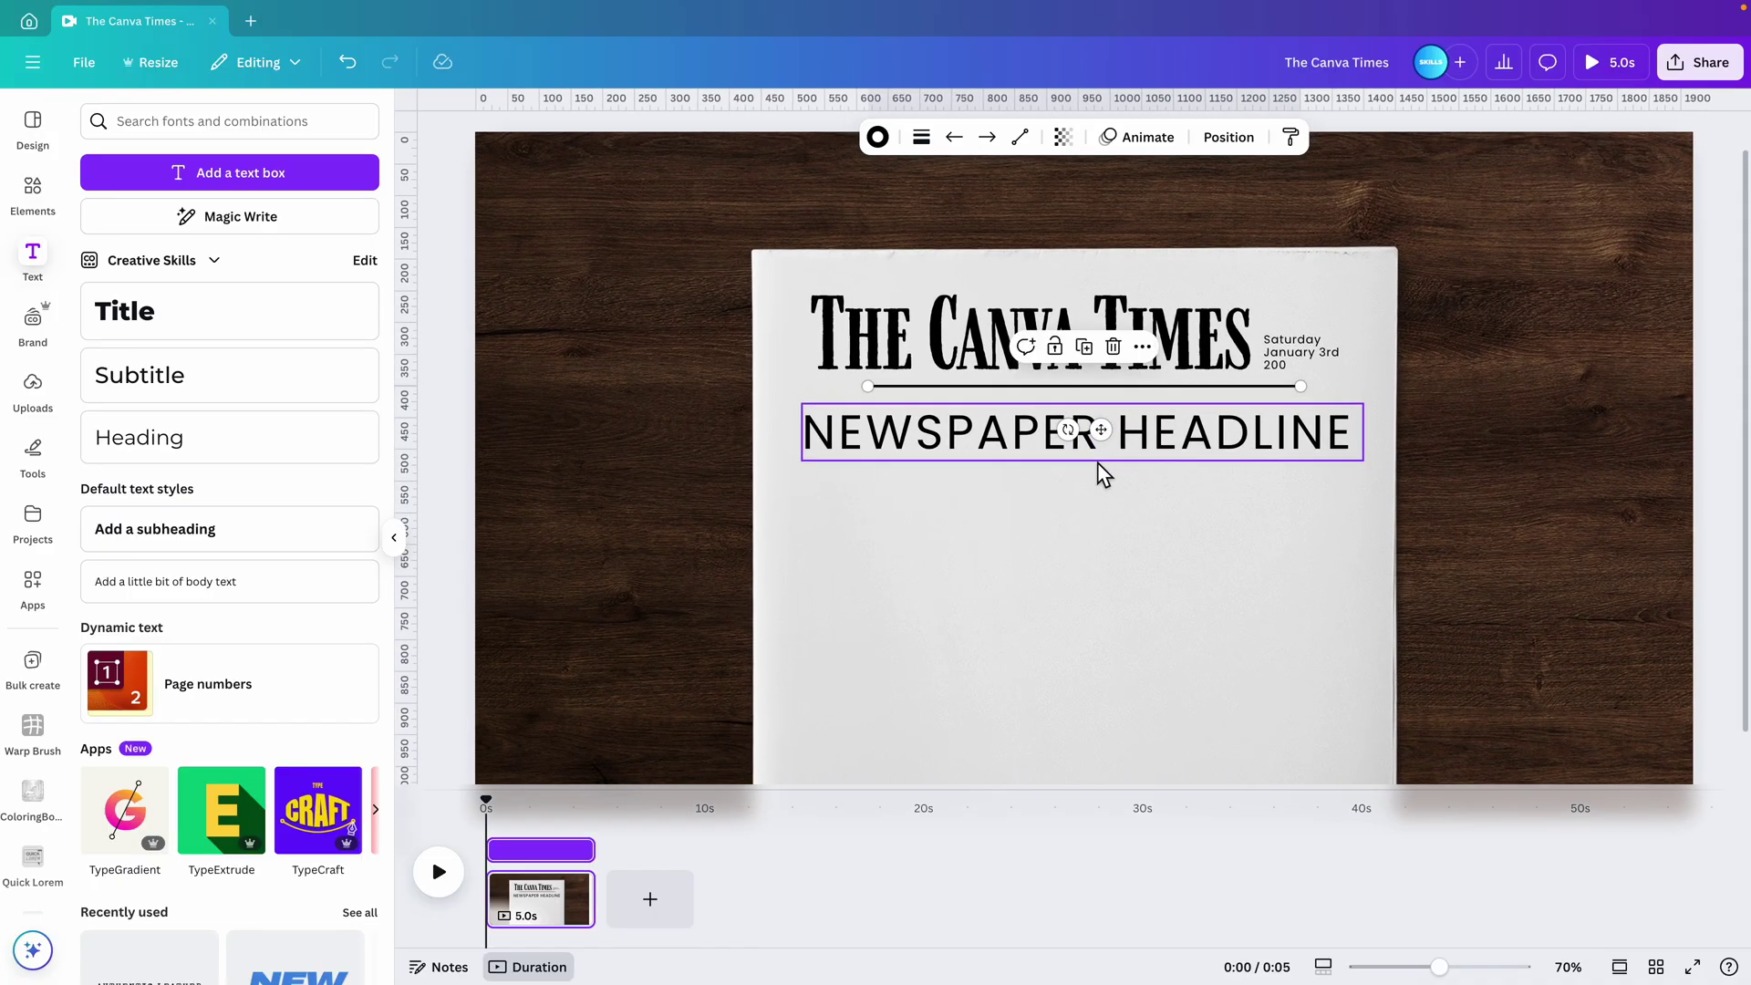
pyautogui.keyDown('ctrl'); pyautogui.scroll(2, 1104, 472); pyautogui.keyUp('ctrl')
pyautogui.moveTo(802, 366); pyautogui.dragTo(728, 364)
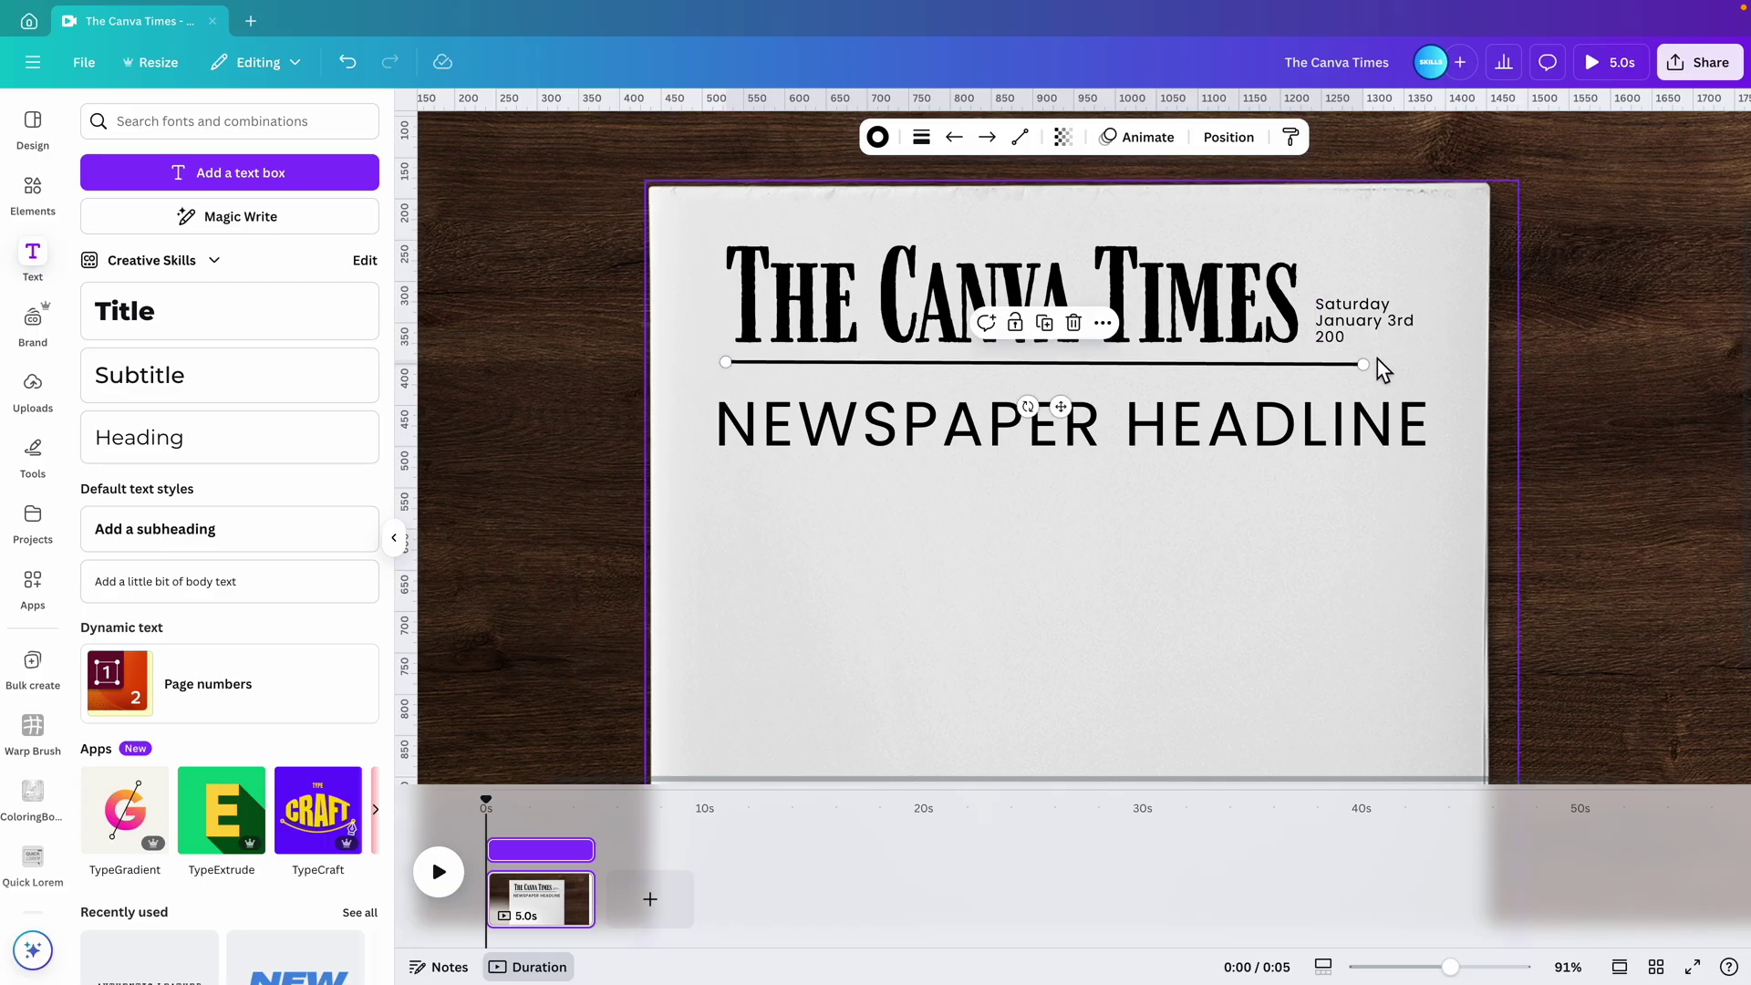
pyautogui.moveTo(1363, 365); pyautogui.dragTo(1436, 369)
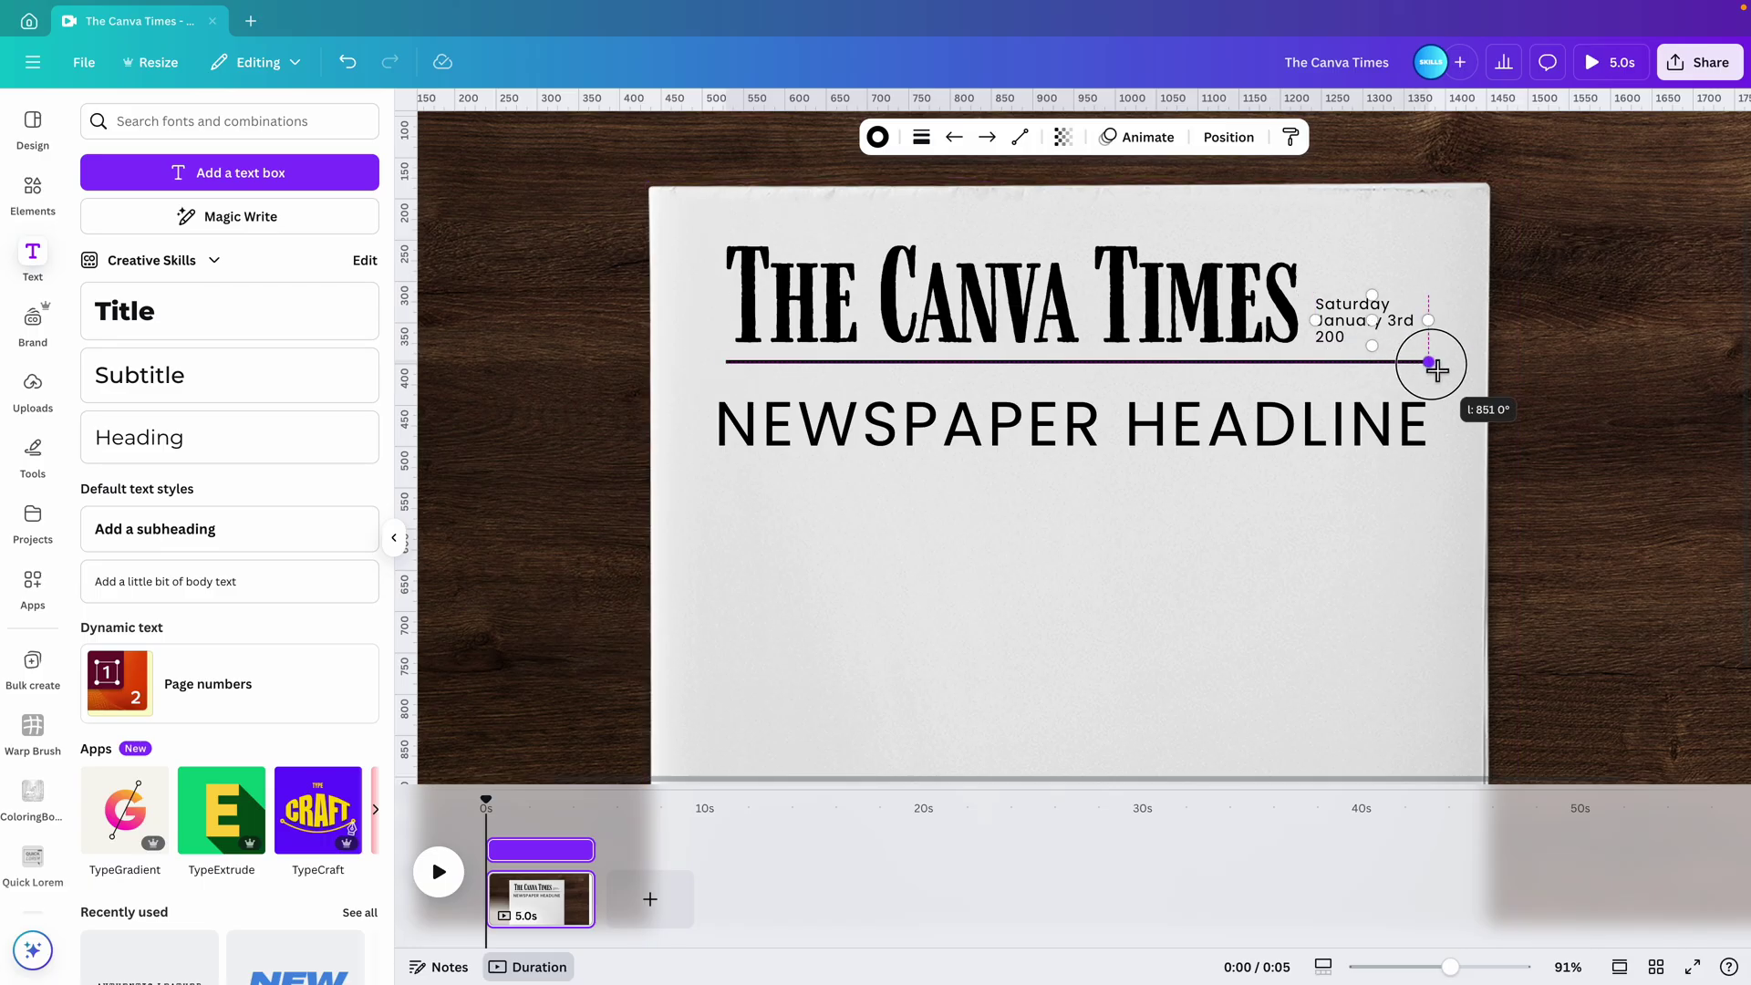
pyautogui.click(1247, 461)
pyautogui.moveTo(1222, 364); pyautogui.dragTo(1227, 392)
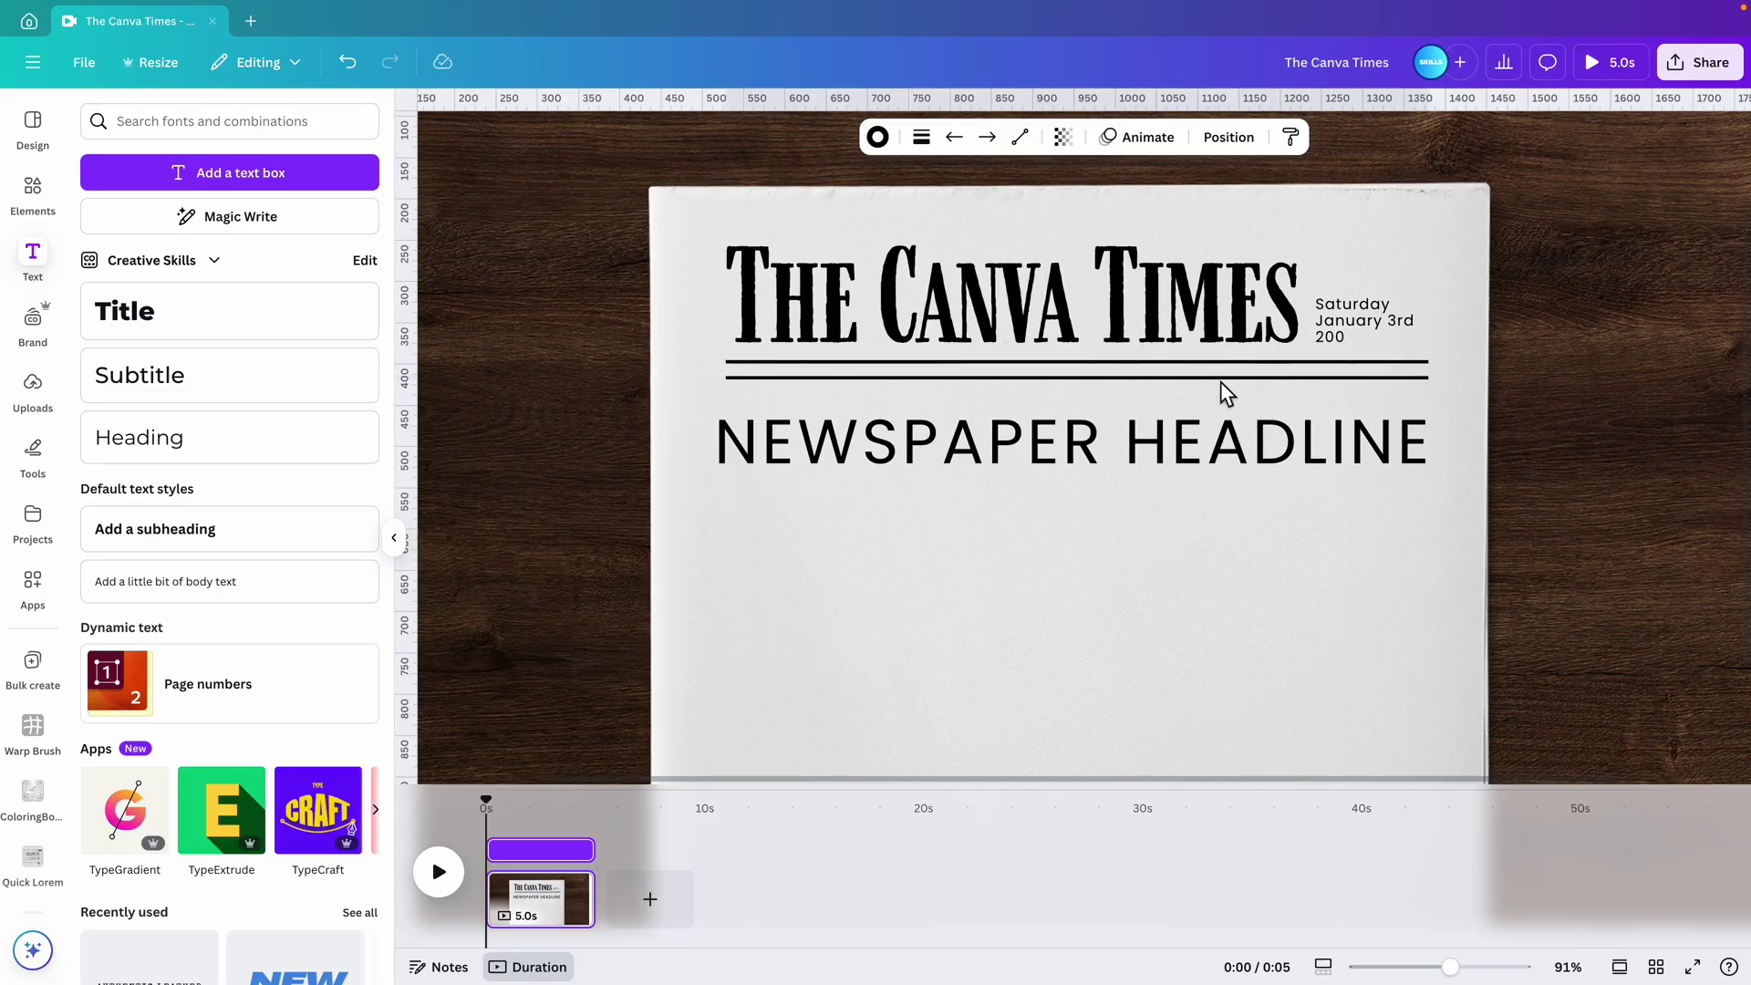
# - Thin both rule lines from weight 4 to 3
pyautogui.keyDown('shift'); pyautogui.click(1239, 365); pyautogui.keyUp('shift')
pyautogui.click(921, 137)
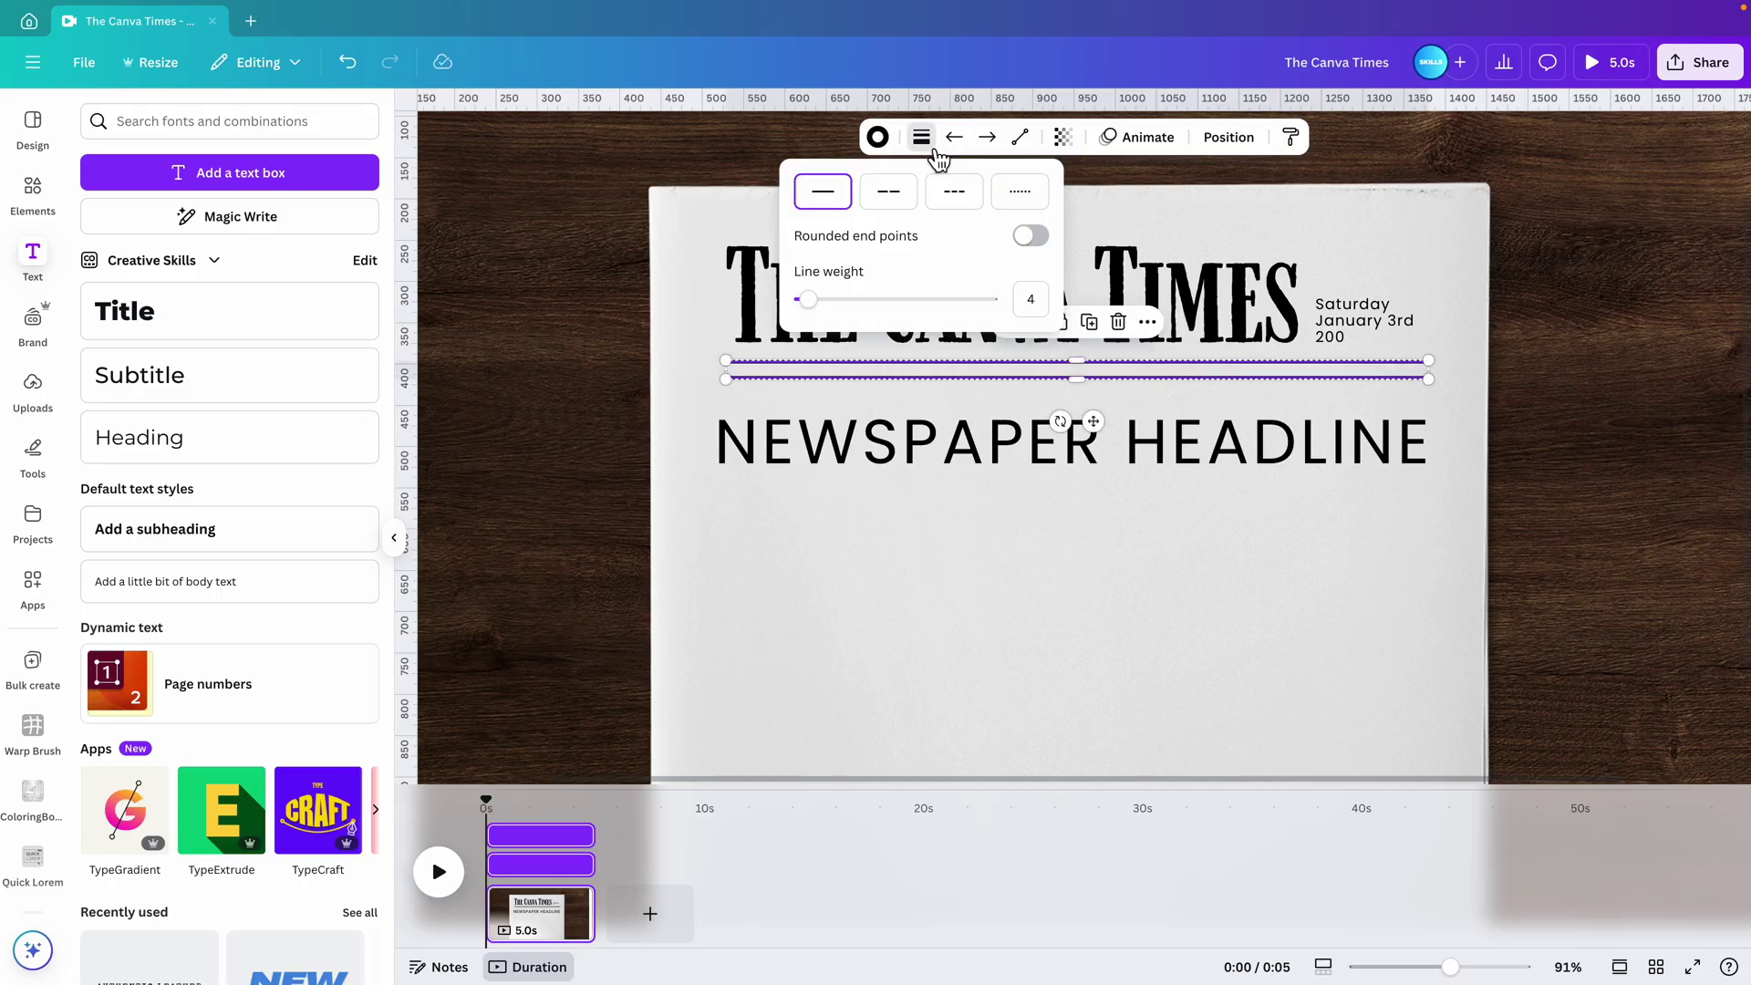
pyautogui.moveTo(818, 313); pyautogui.dragTo(815, 314)
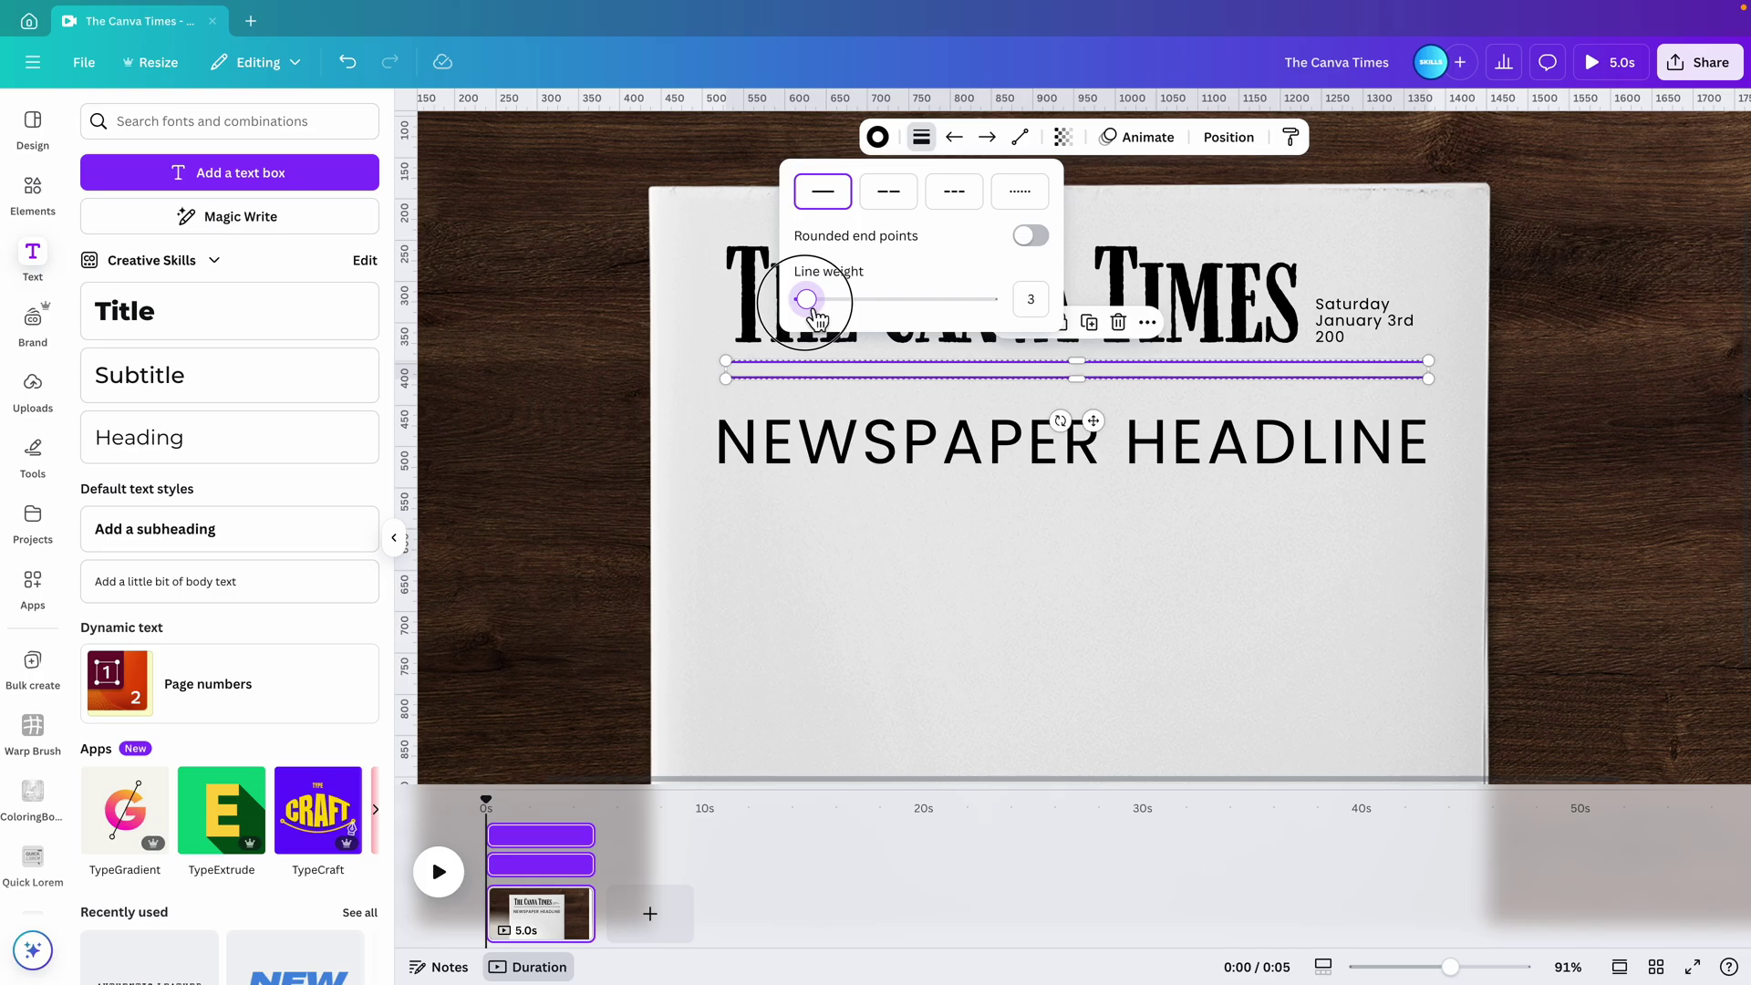
pyautogui.click(928, 481)
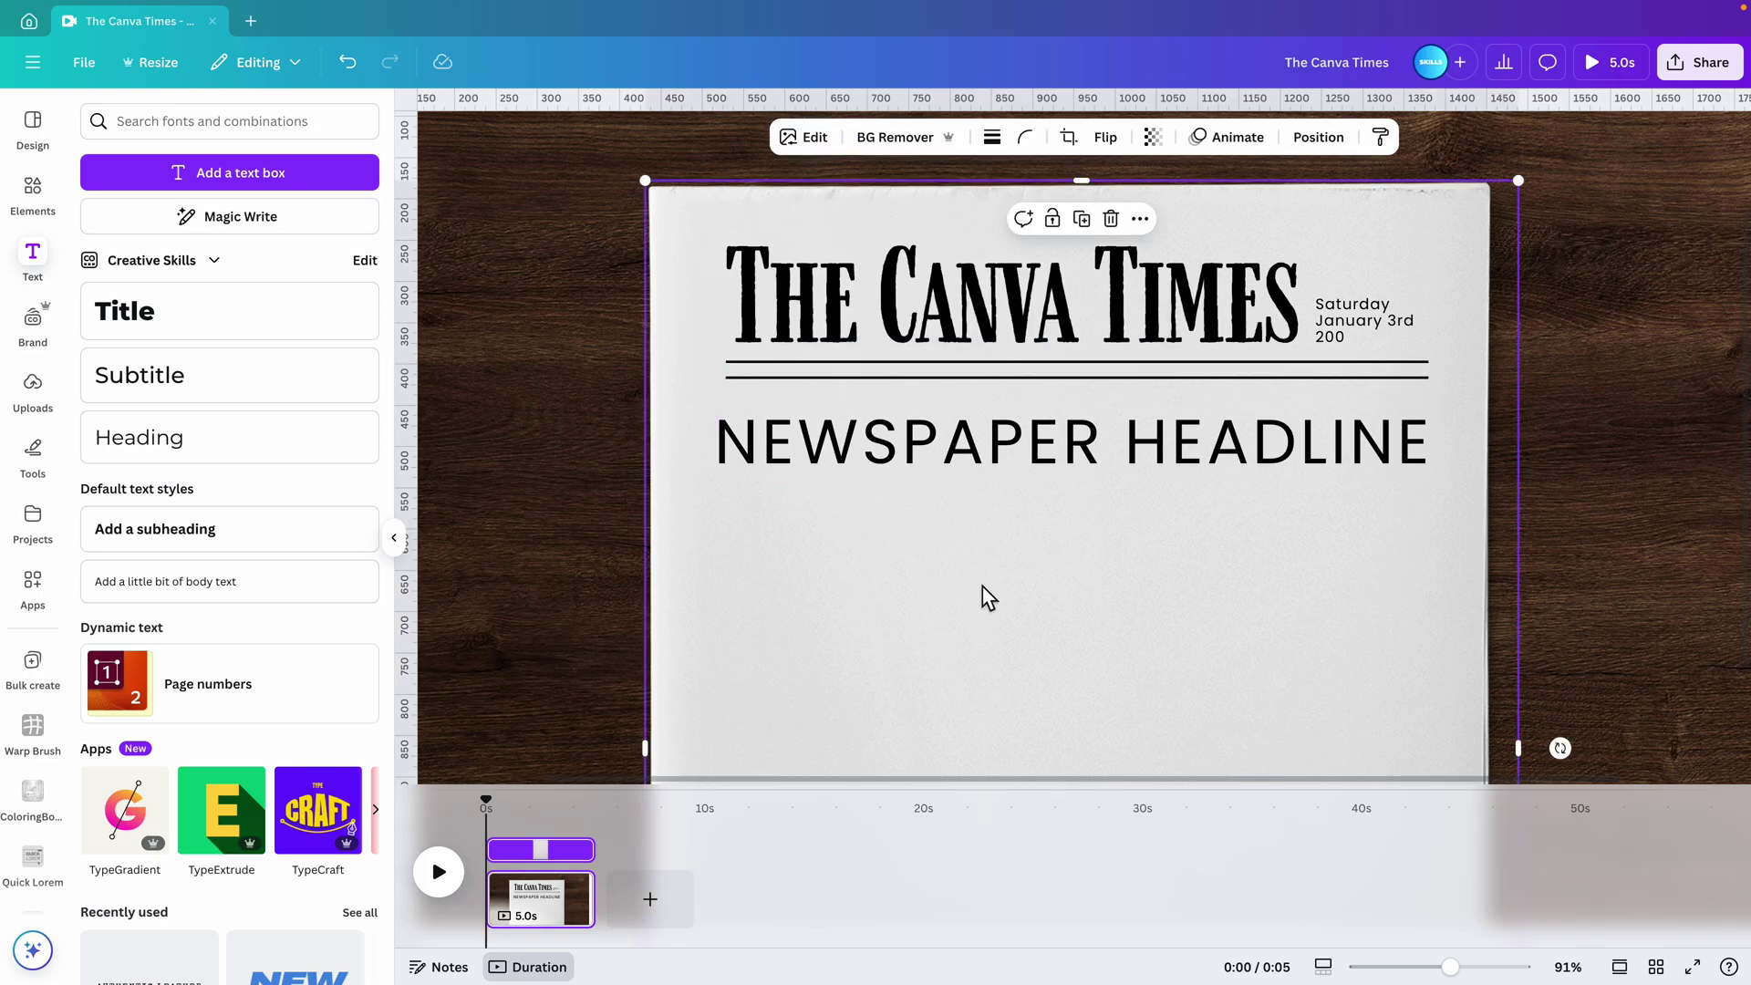
pyautogui.scroll(-3, 984, 594)
pyautogui.click(1080, 463)
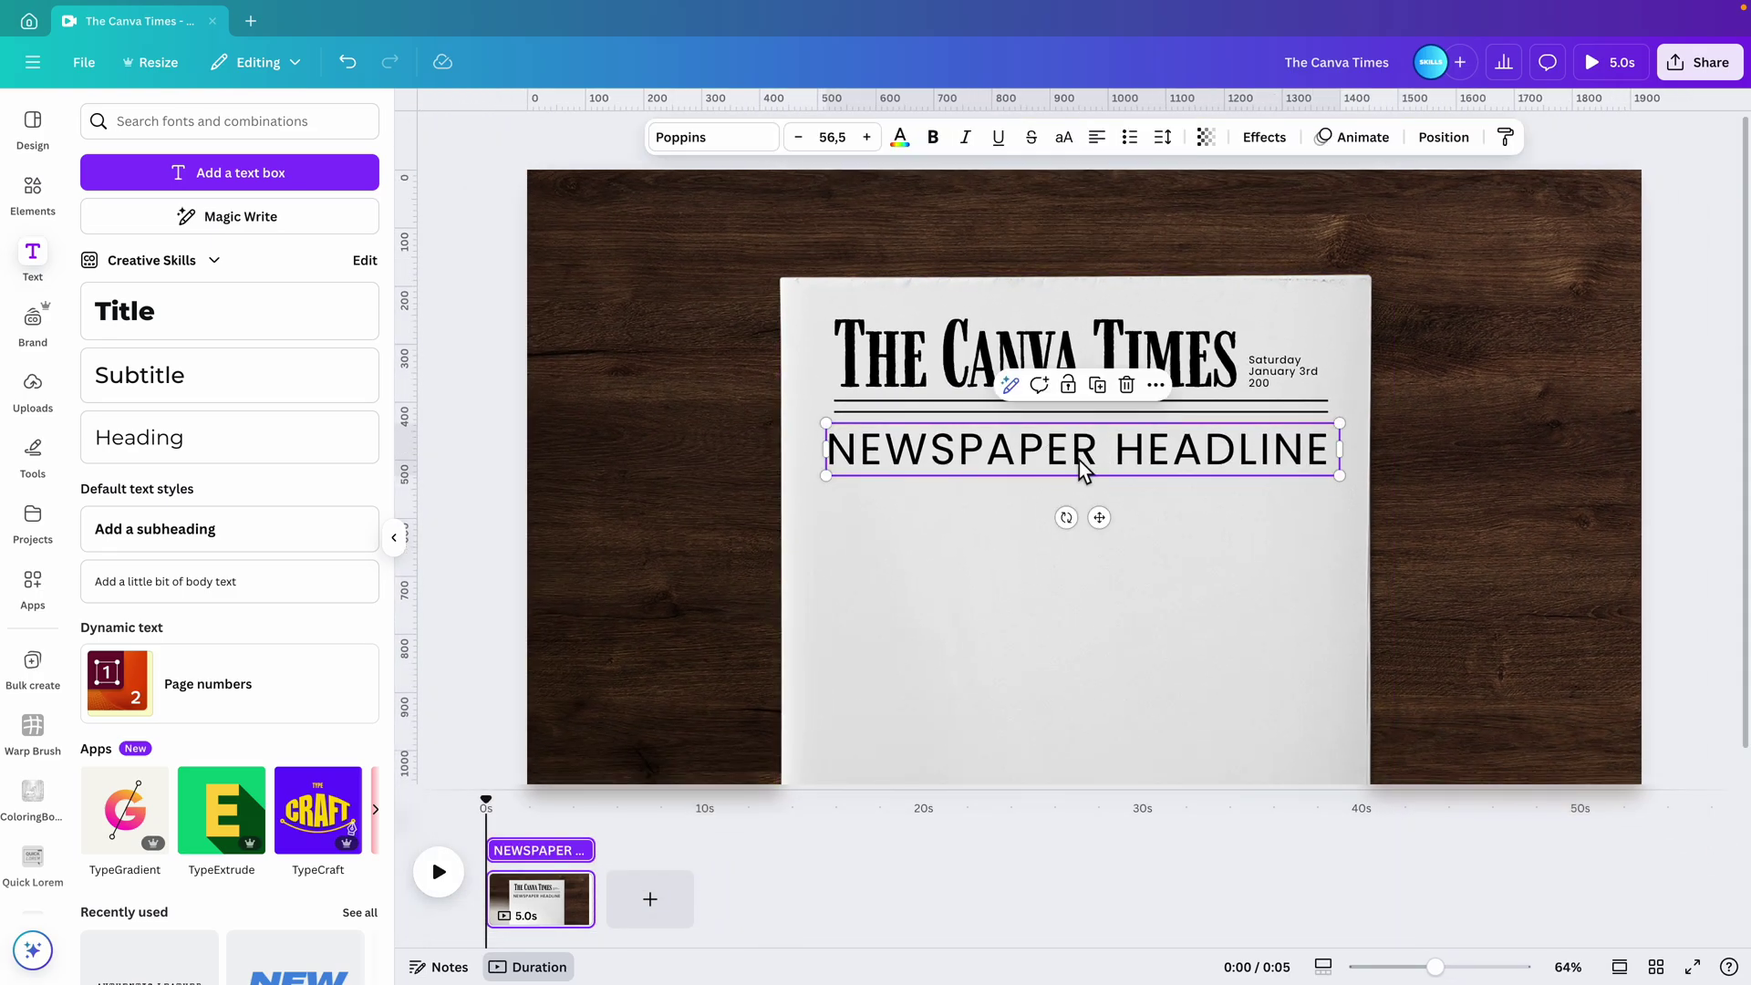
pyautogui.scroll(-2, 1079, 462)
pyautogui.click(1557, 509)
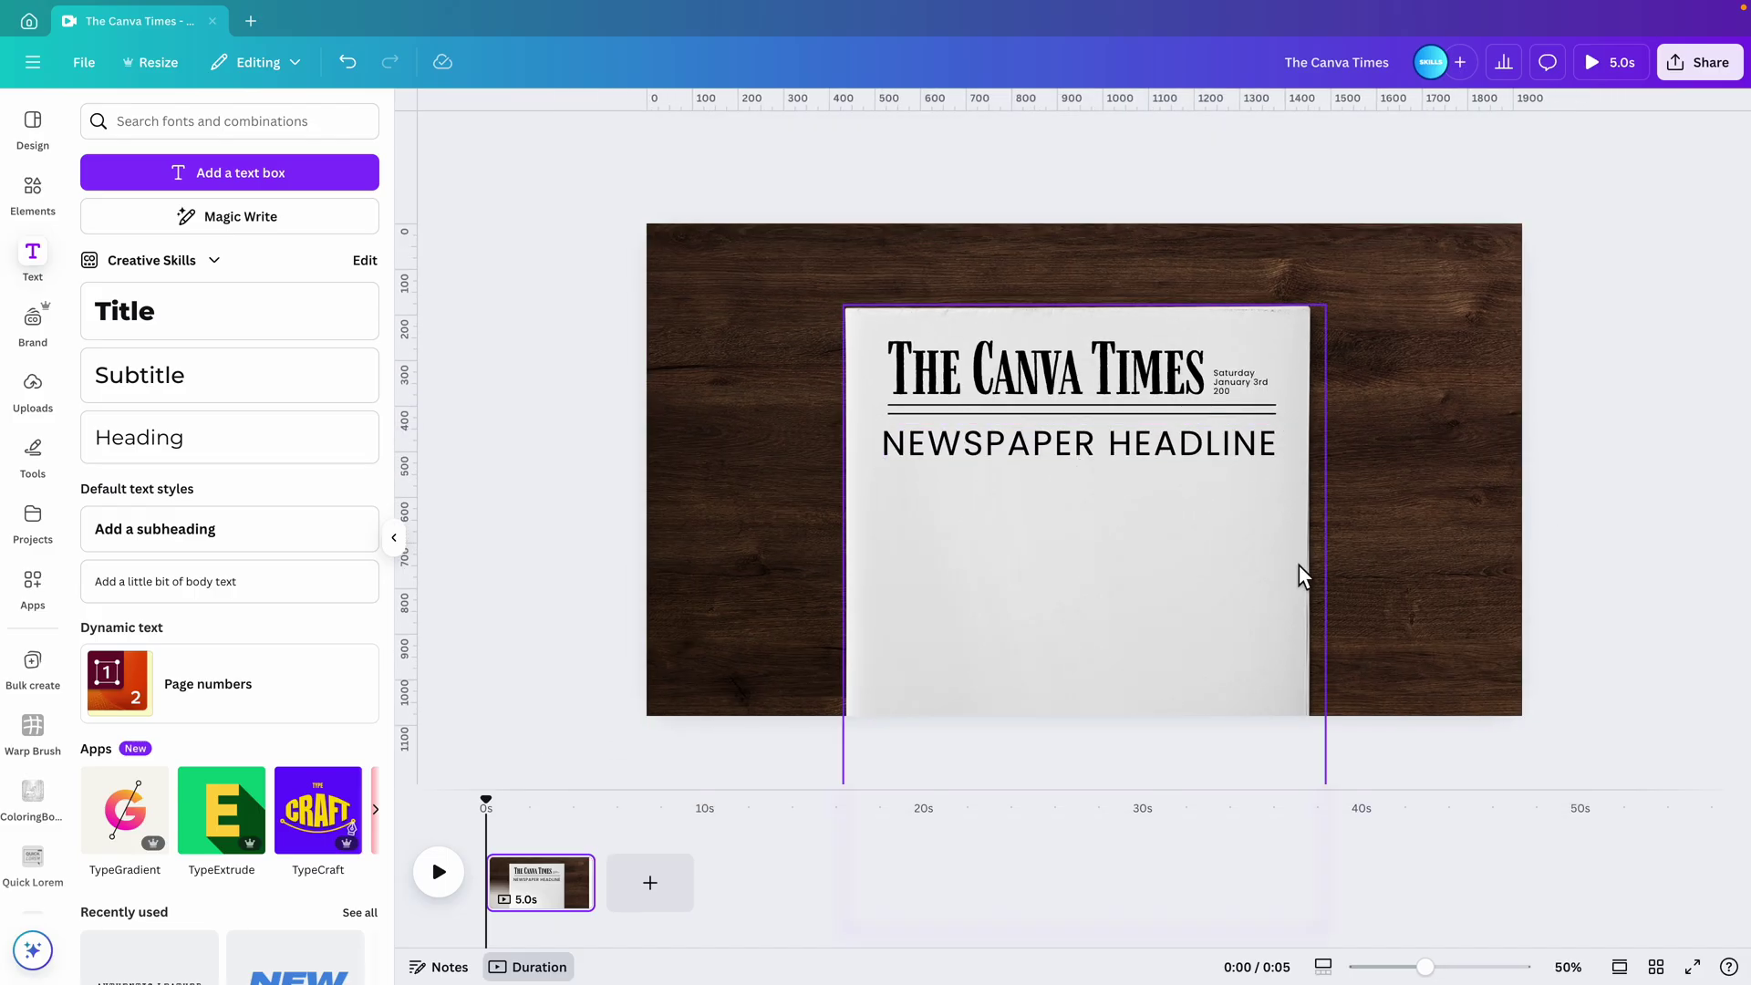
# - Search Elements for 'paris' and add an Eiffel Tower photo from Photos
pyautogui.click(33, 188)
pyautogui.click(212, 125)
pyautogui.tripleClick(212, 125)
pyautogui.write('paris')
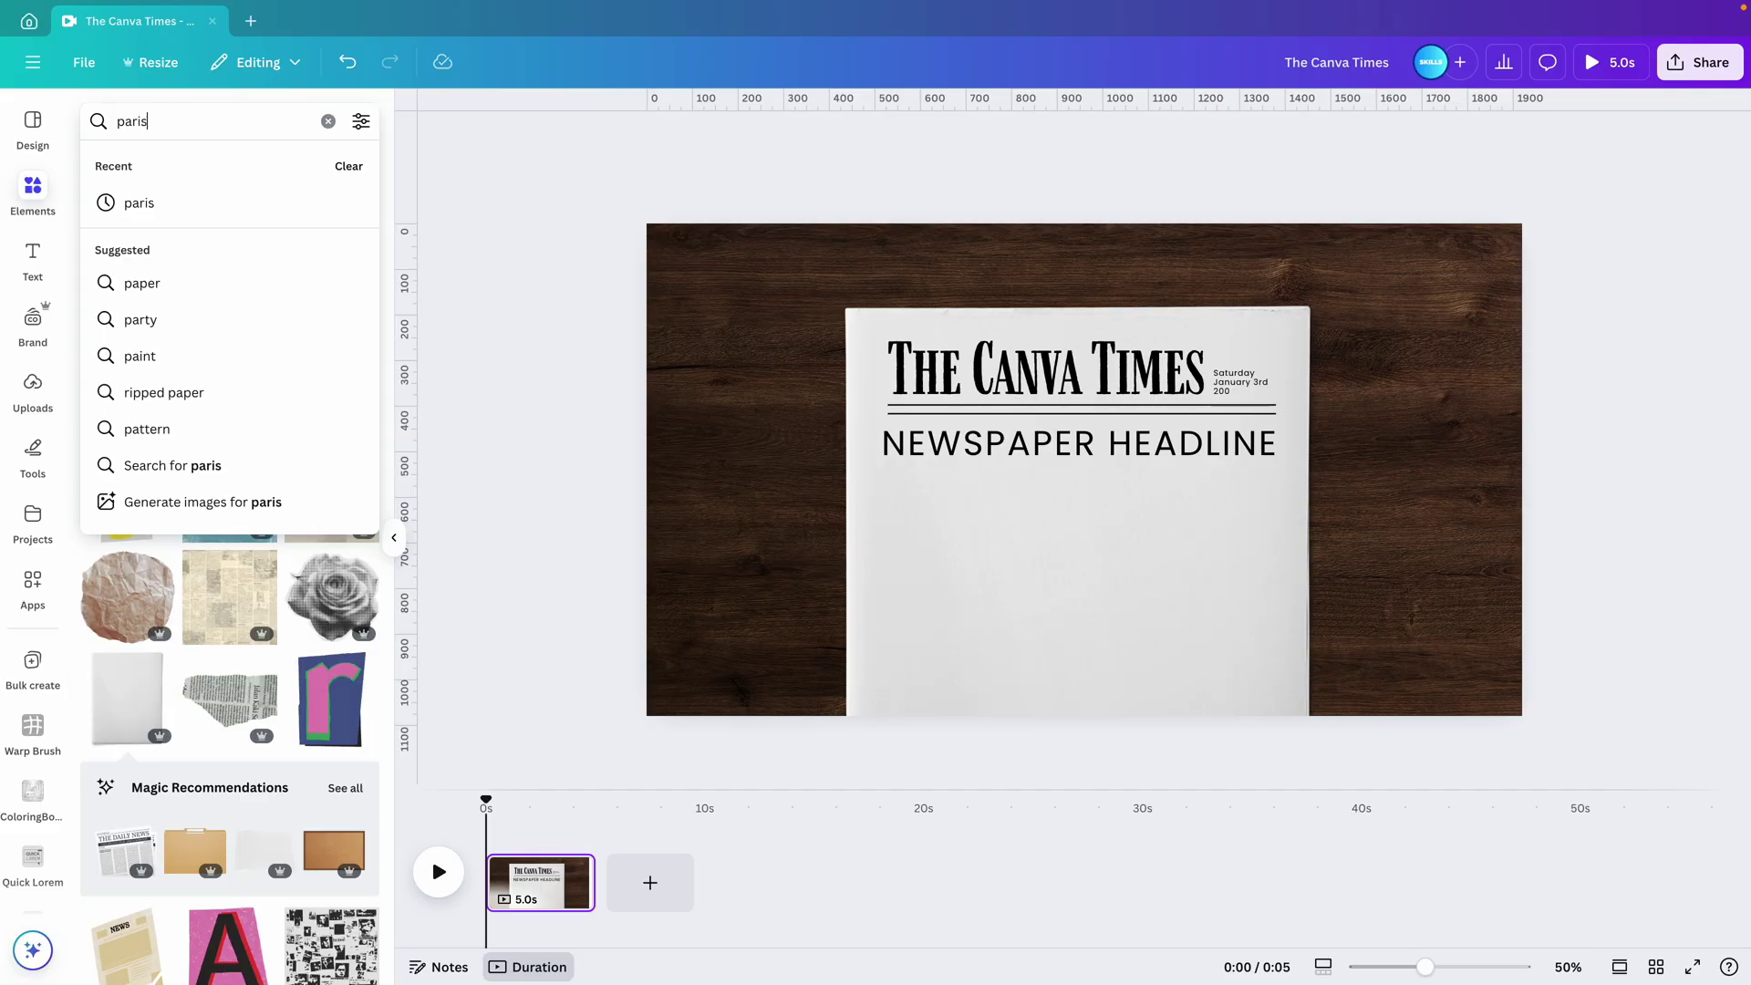
pyautogui.press('Return')
pyautogui.click(210, 167)
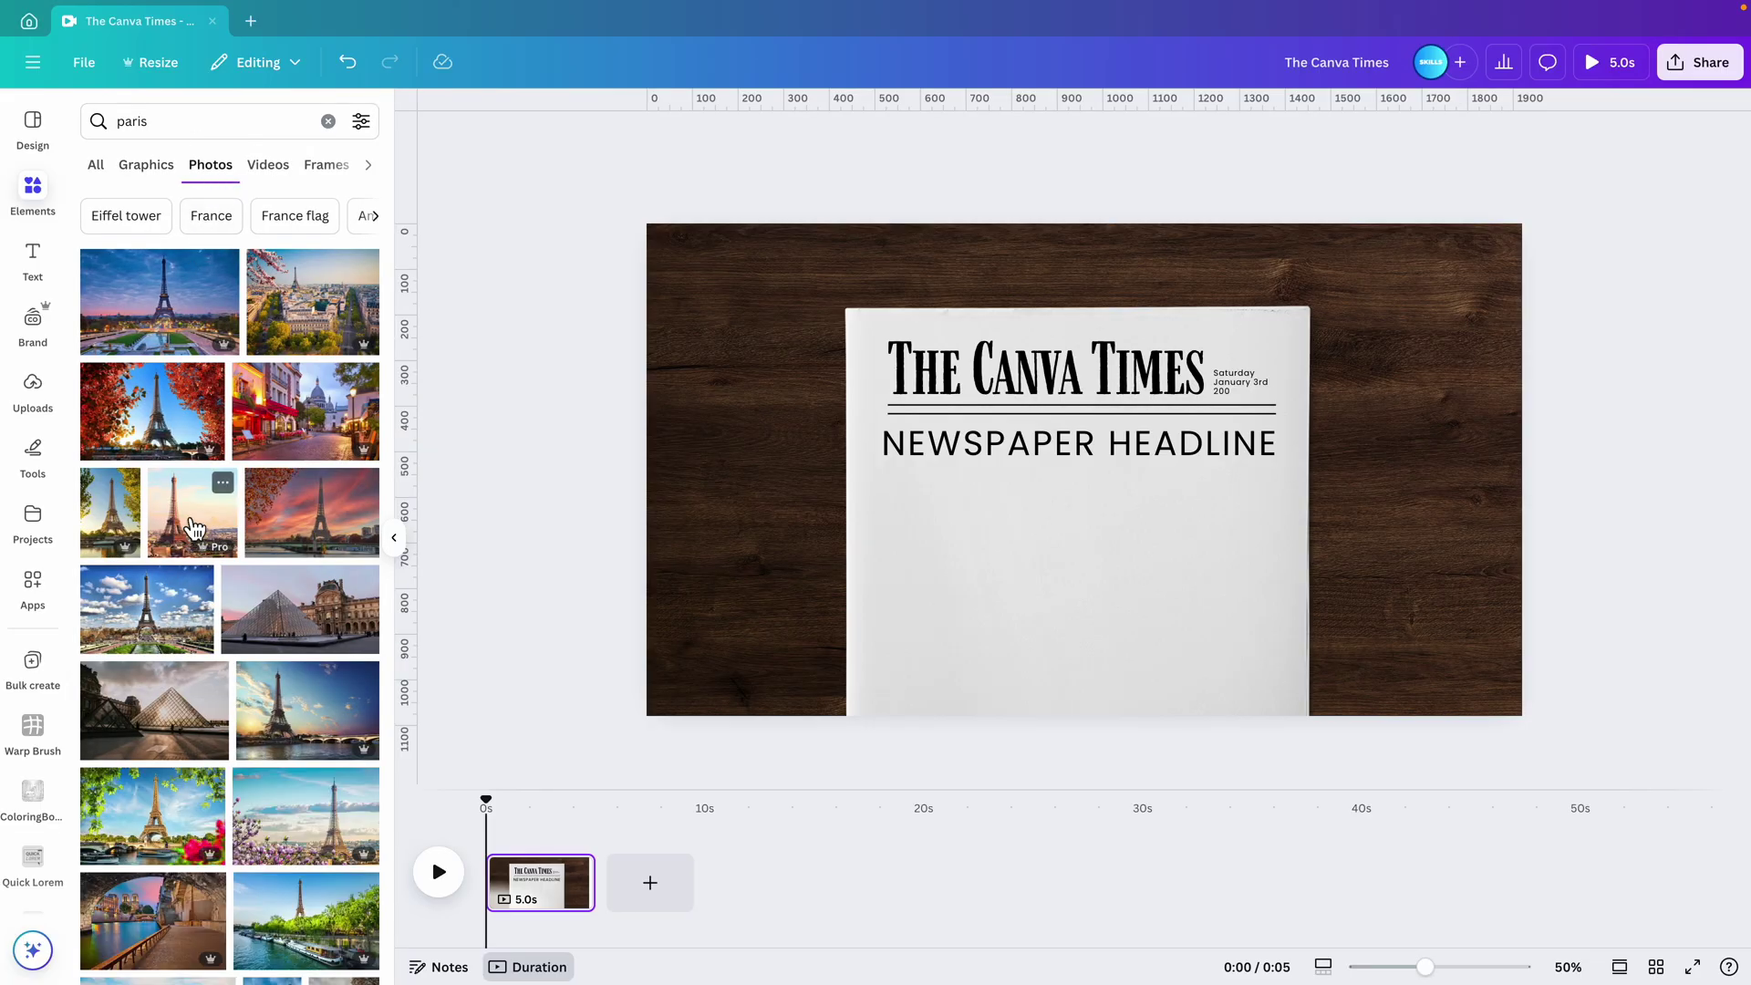
pyautogui.click(193, 527)
# - Shrink the photo into the page's lower left, stretch it taller, and crop it
pyautogui.moveTo(1281, 272); pyautogui.dragTo(1058, 466)
pyautogui.moveTo(981, 667); pyautogui.dragTo(992, 727)
pyautogui.doubleClick(974, 630)
pyautogui.moveTo(973, 629); pyautogui.dragTo(1008, 625)
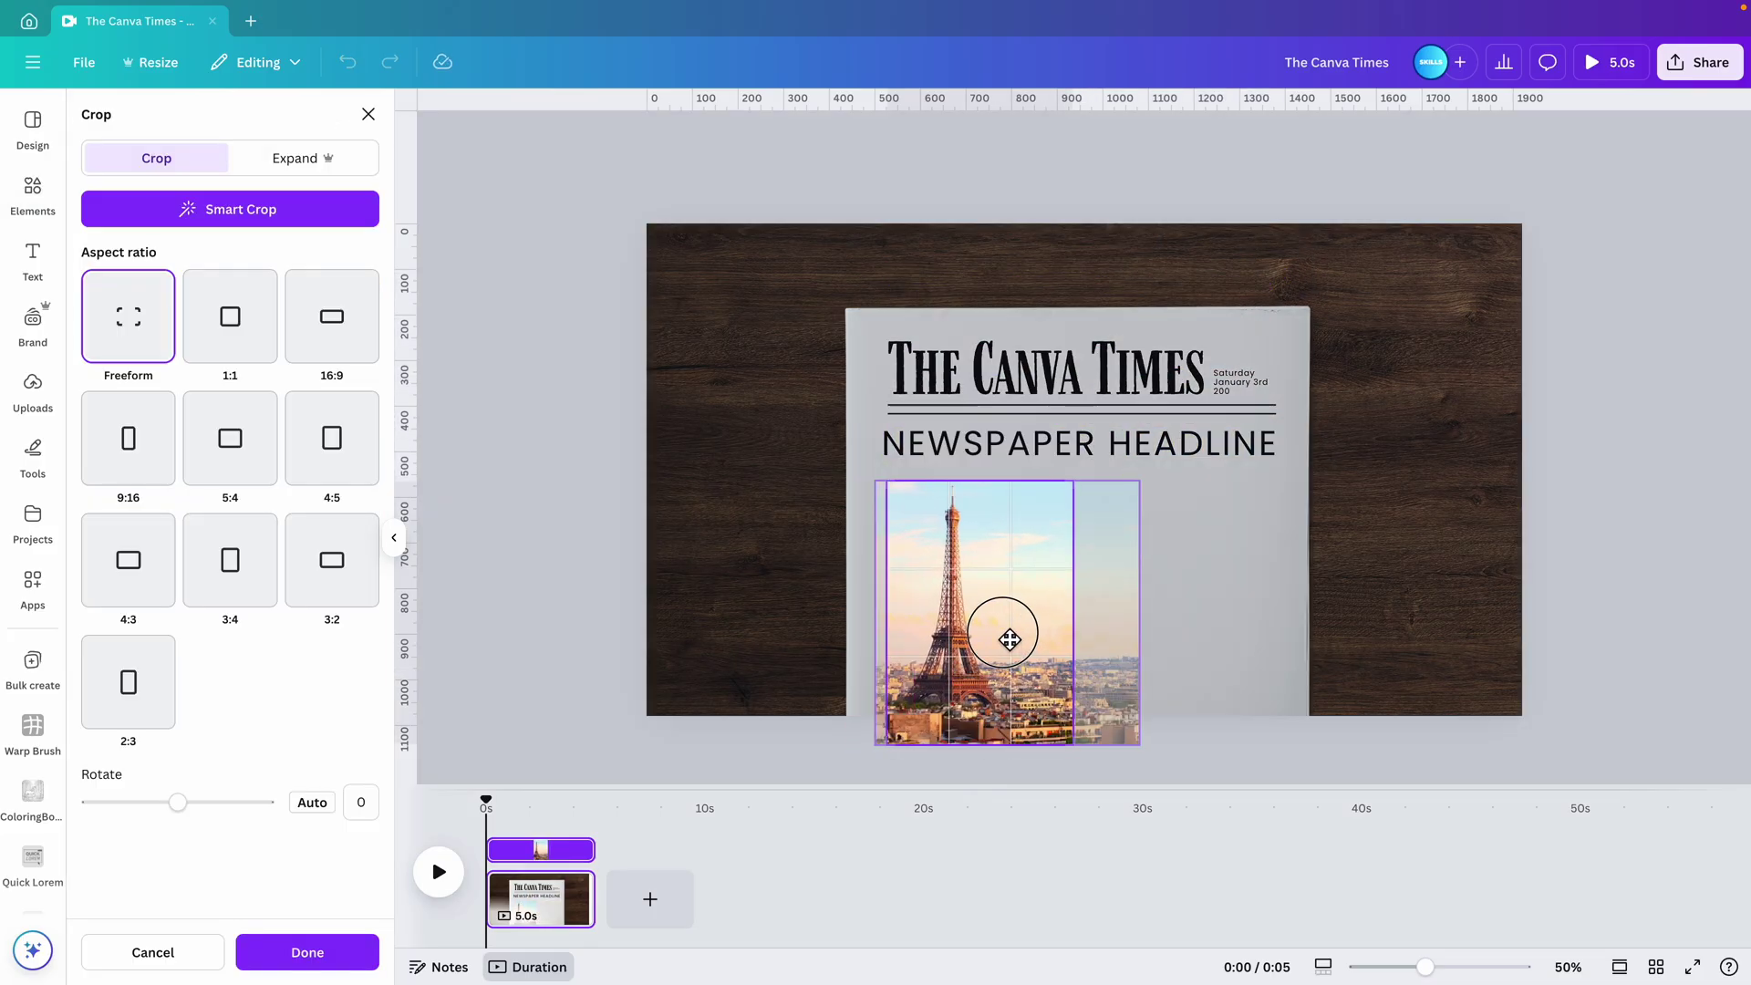
pyautogui.click(1324, 574)
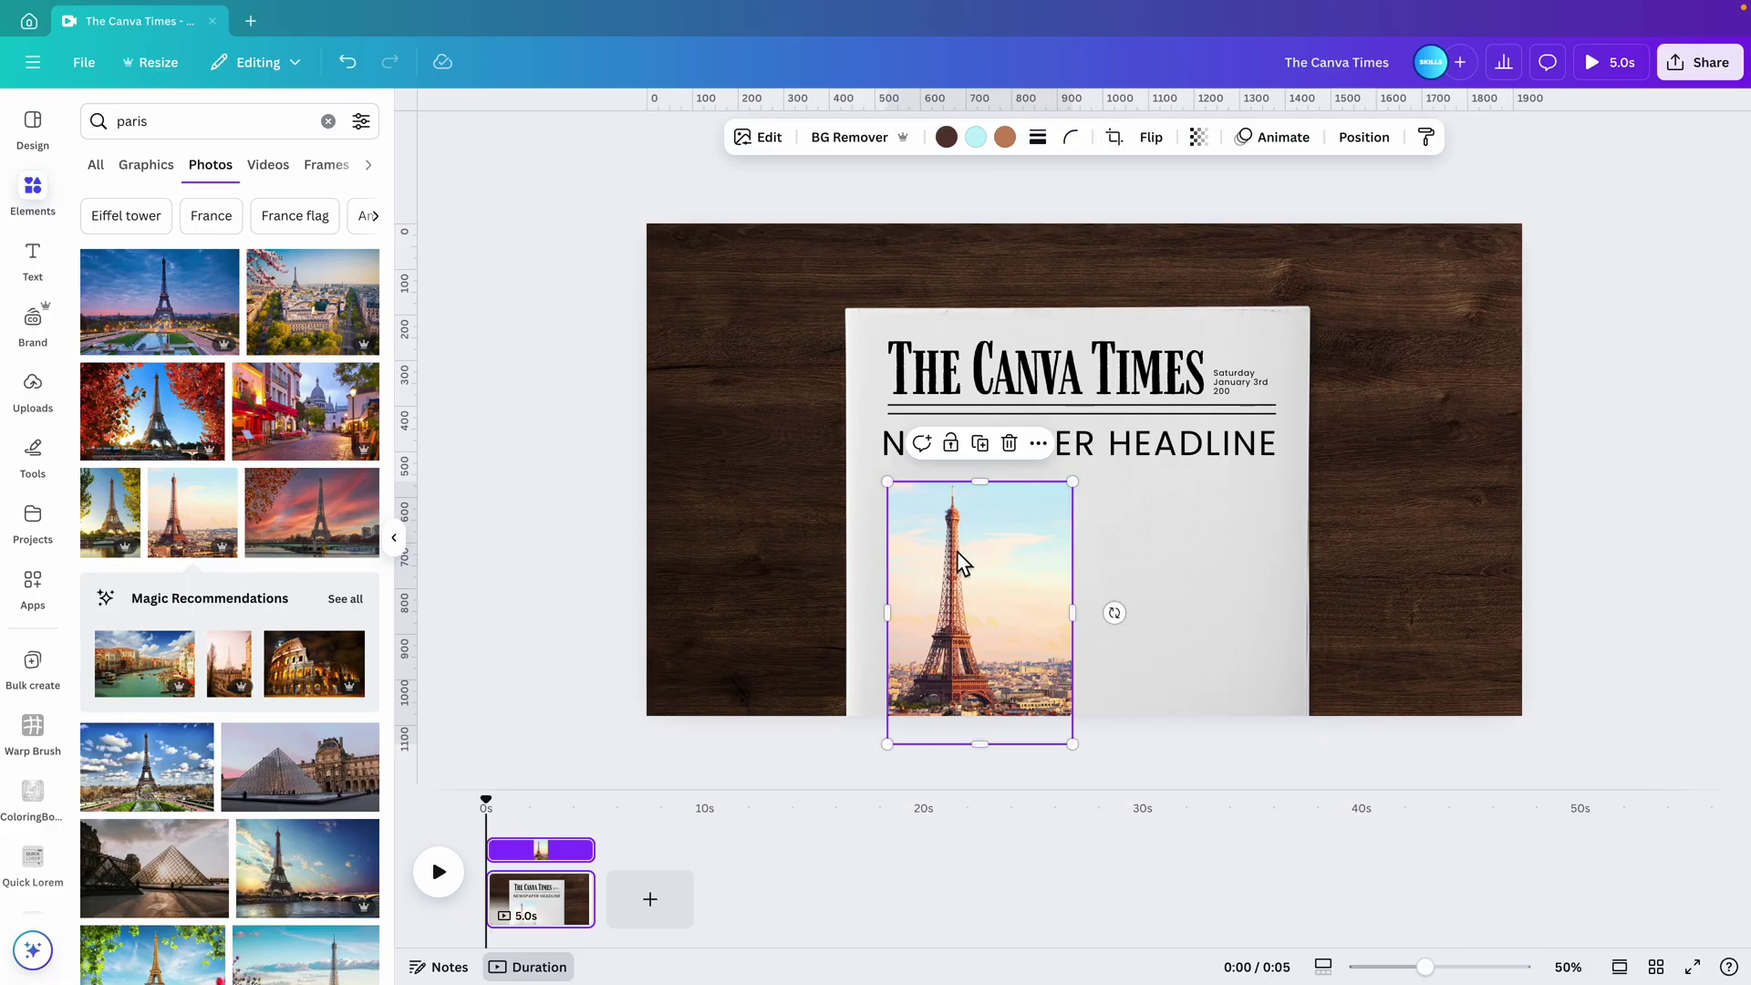
pyautogui.click(1340, 549)
pyautogui.click(1004, 552)
# - Compare Newspaper, Noir, Ink, Classic and Film filters, then apply Slate to the photo
pyautogui.click(766, 139)
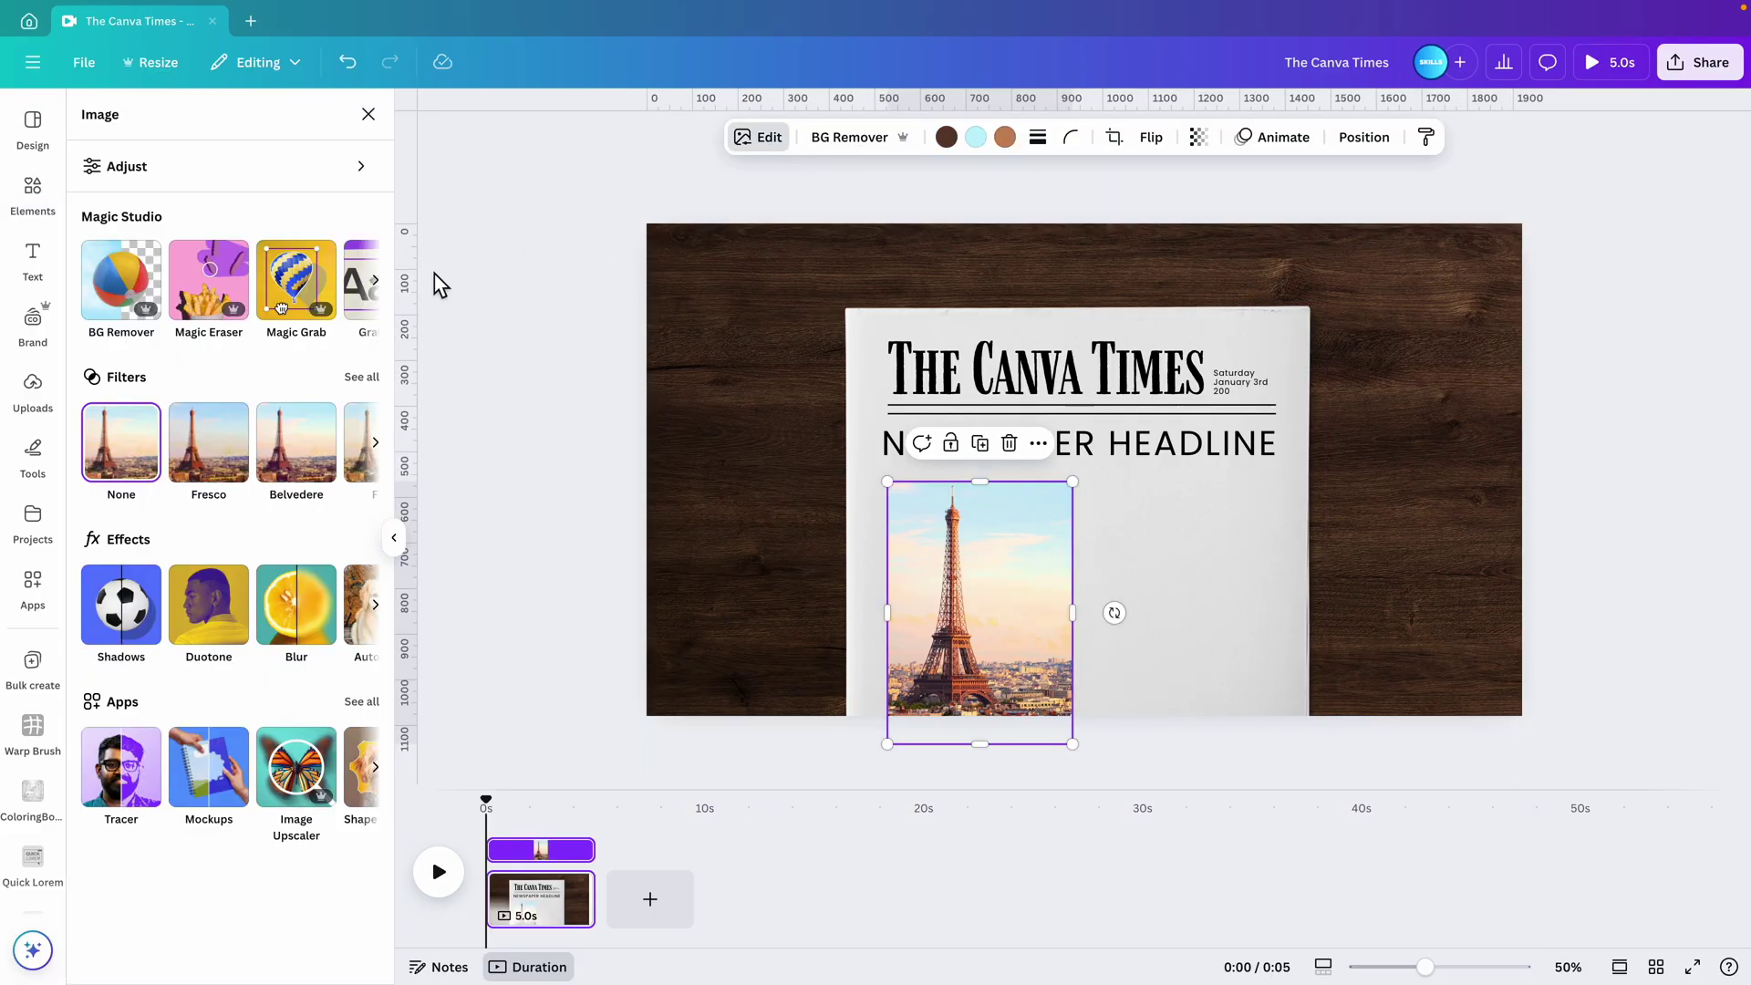
pyautogui.click(343, 178)
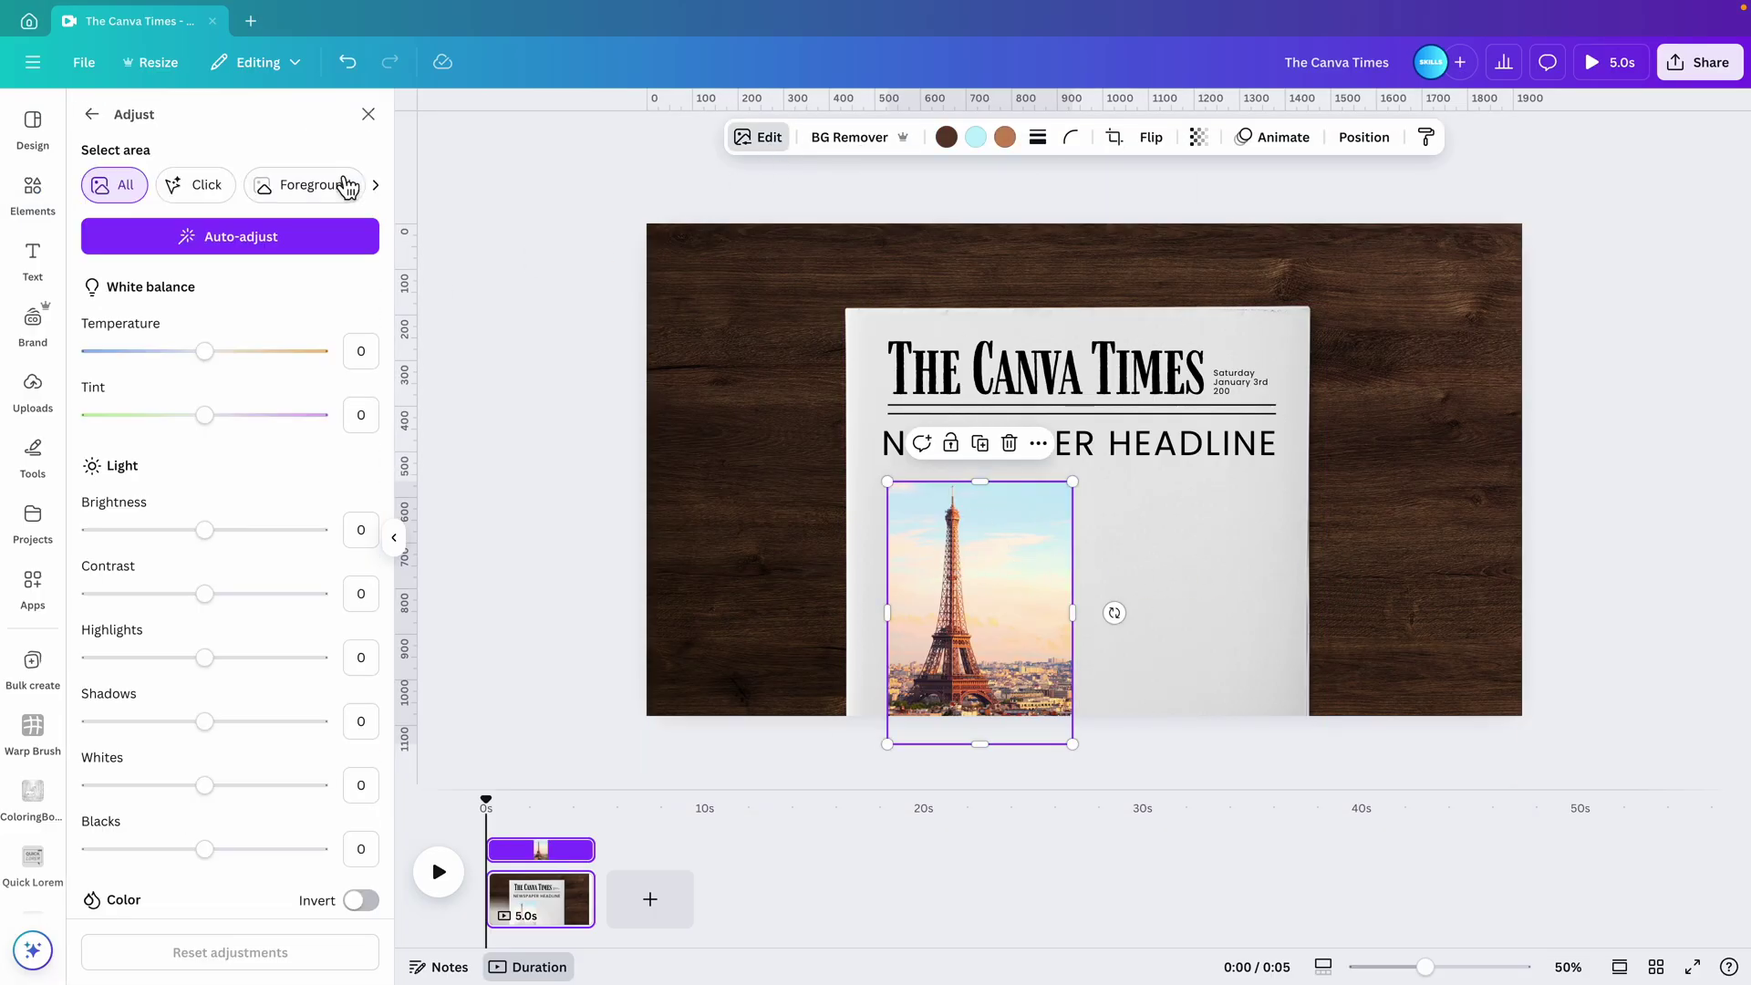
pyautogui.click(102, 117)
pyautogui.click(362, 377)
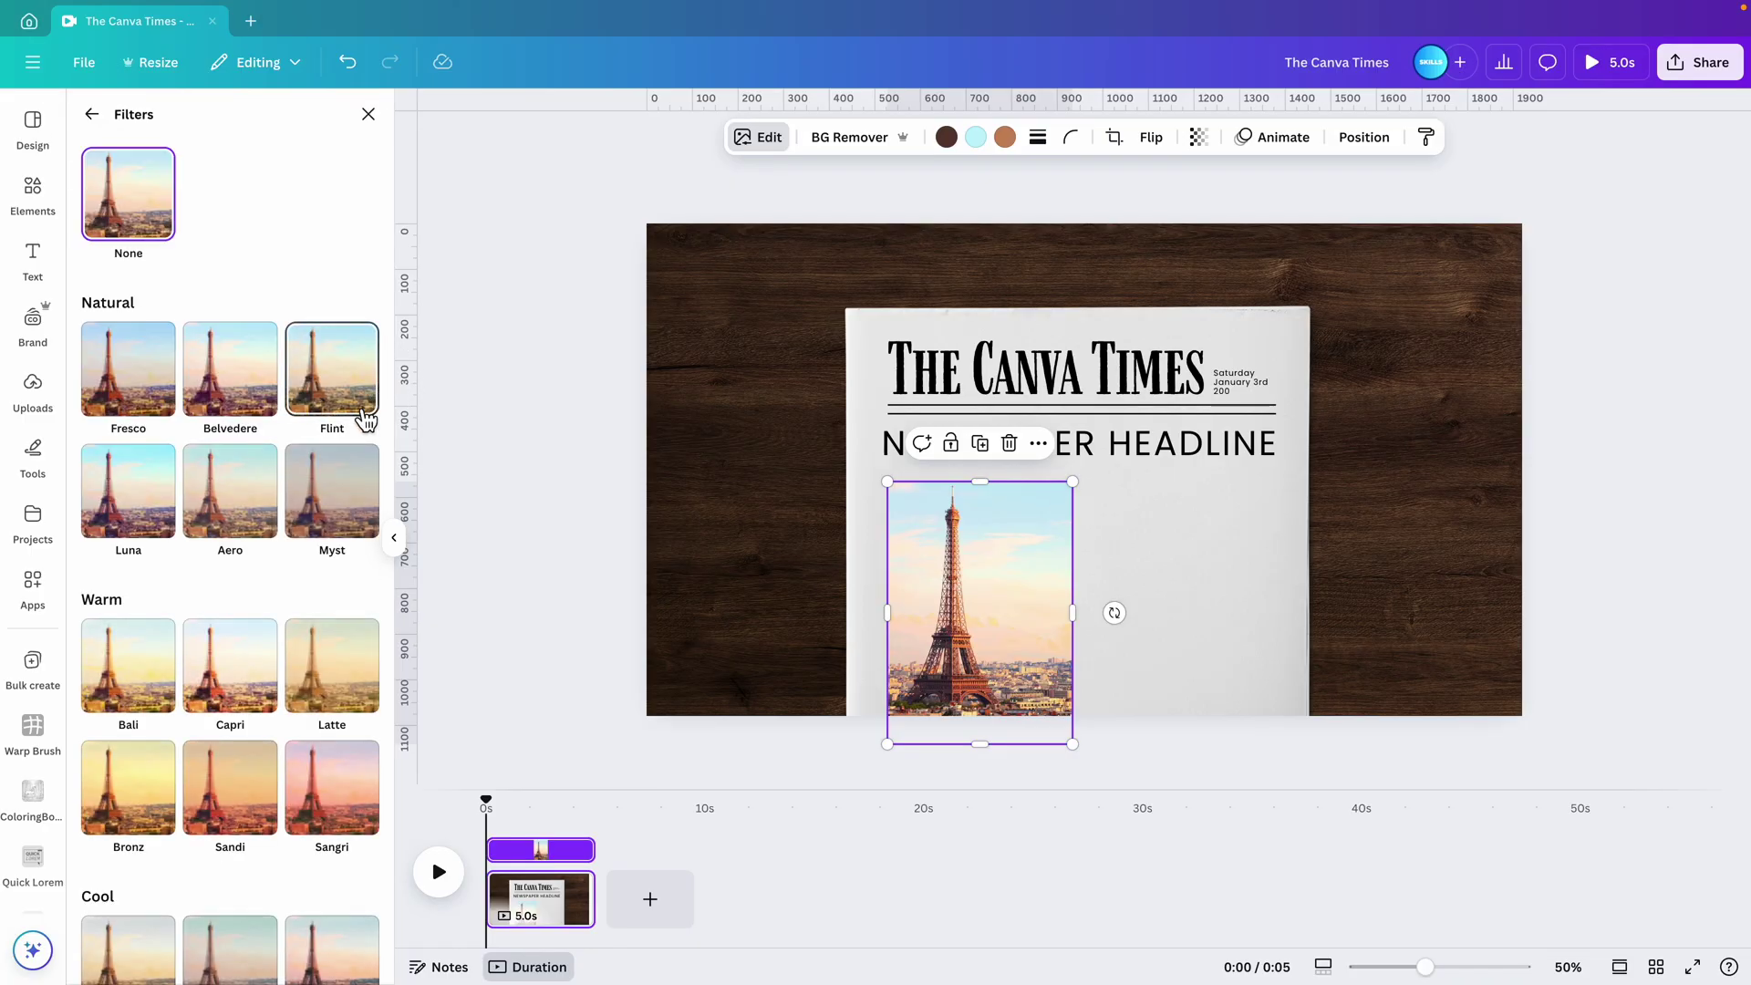
pyautogui.scroll(-15, 160, 704)
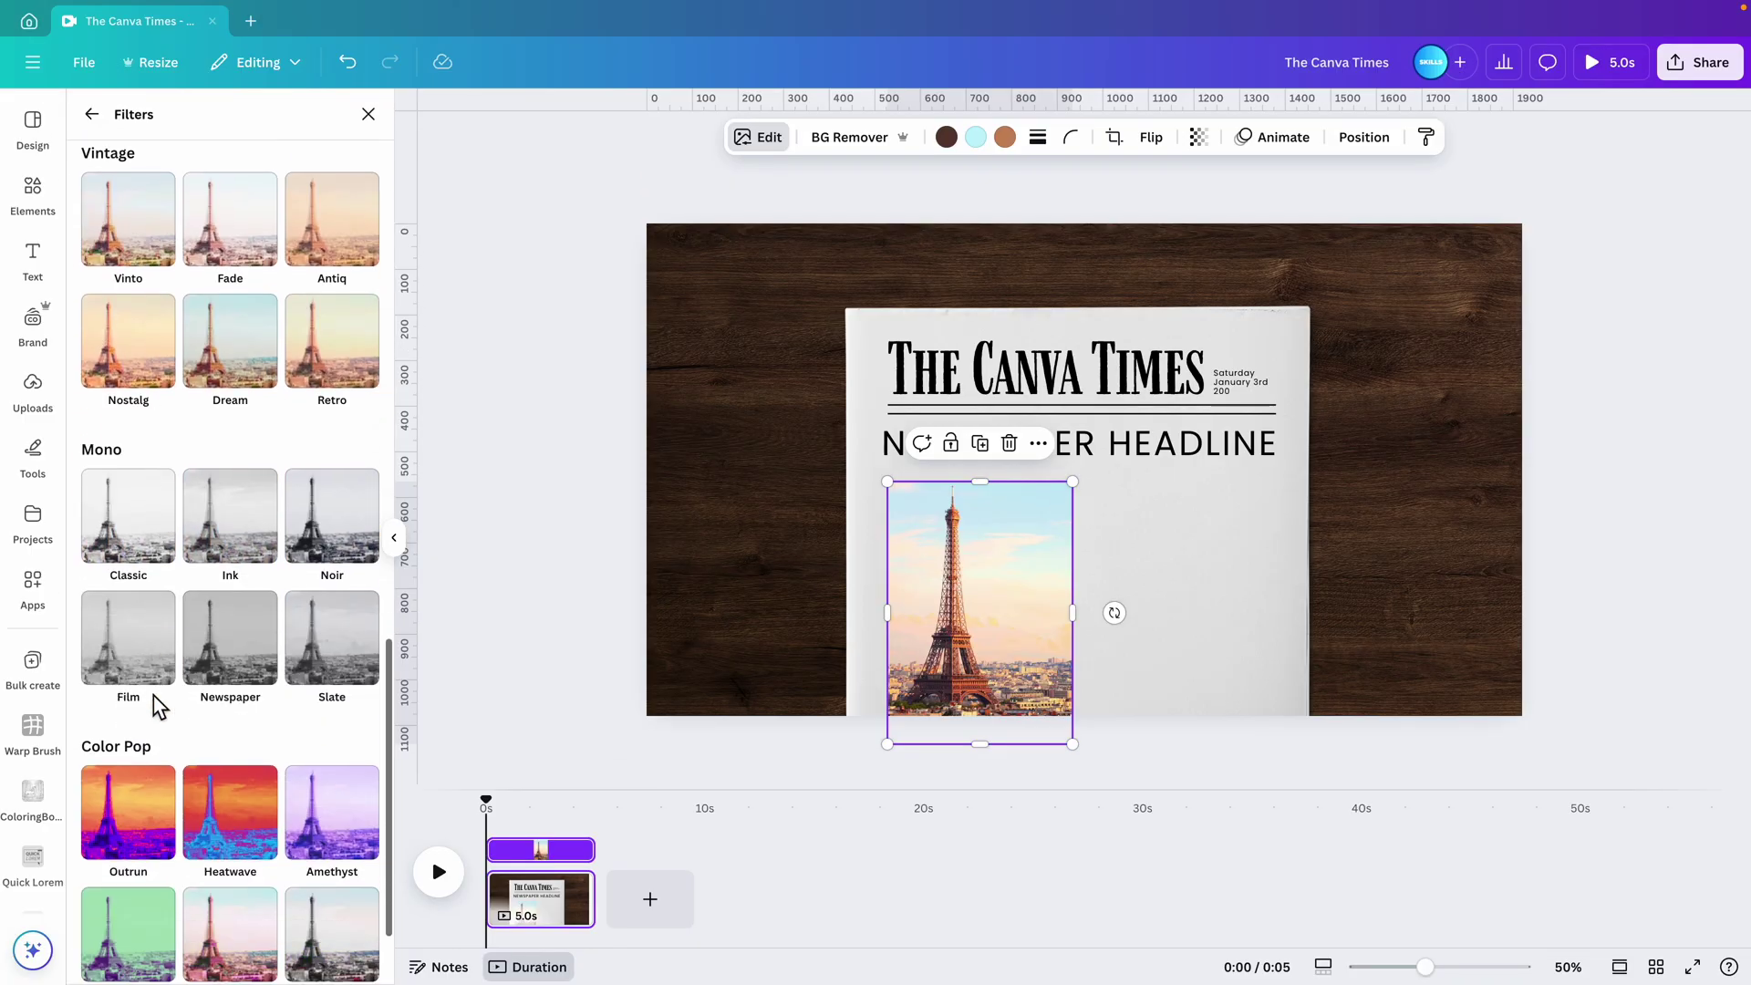
pyautogui.scroll(-2, 159, 704)
pyautogui.click(243, 517)
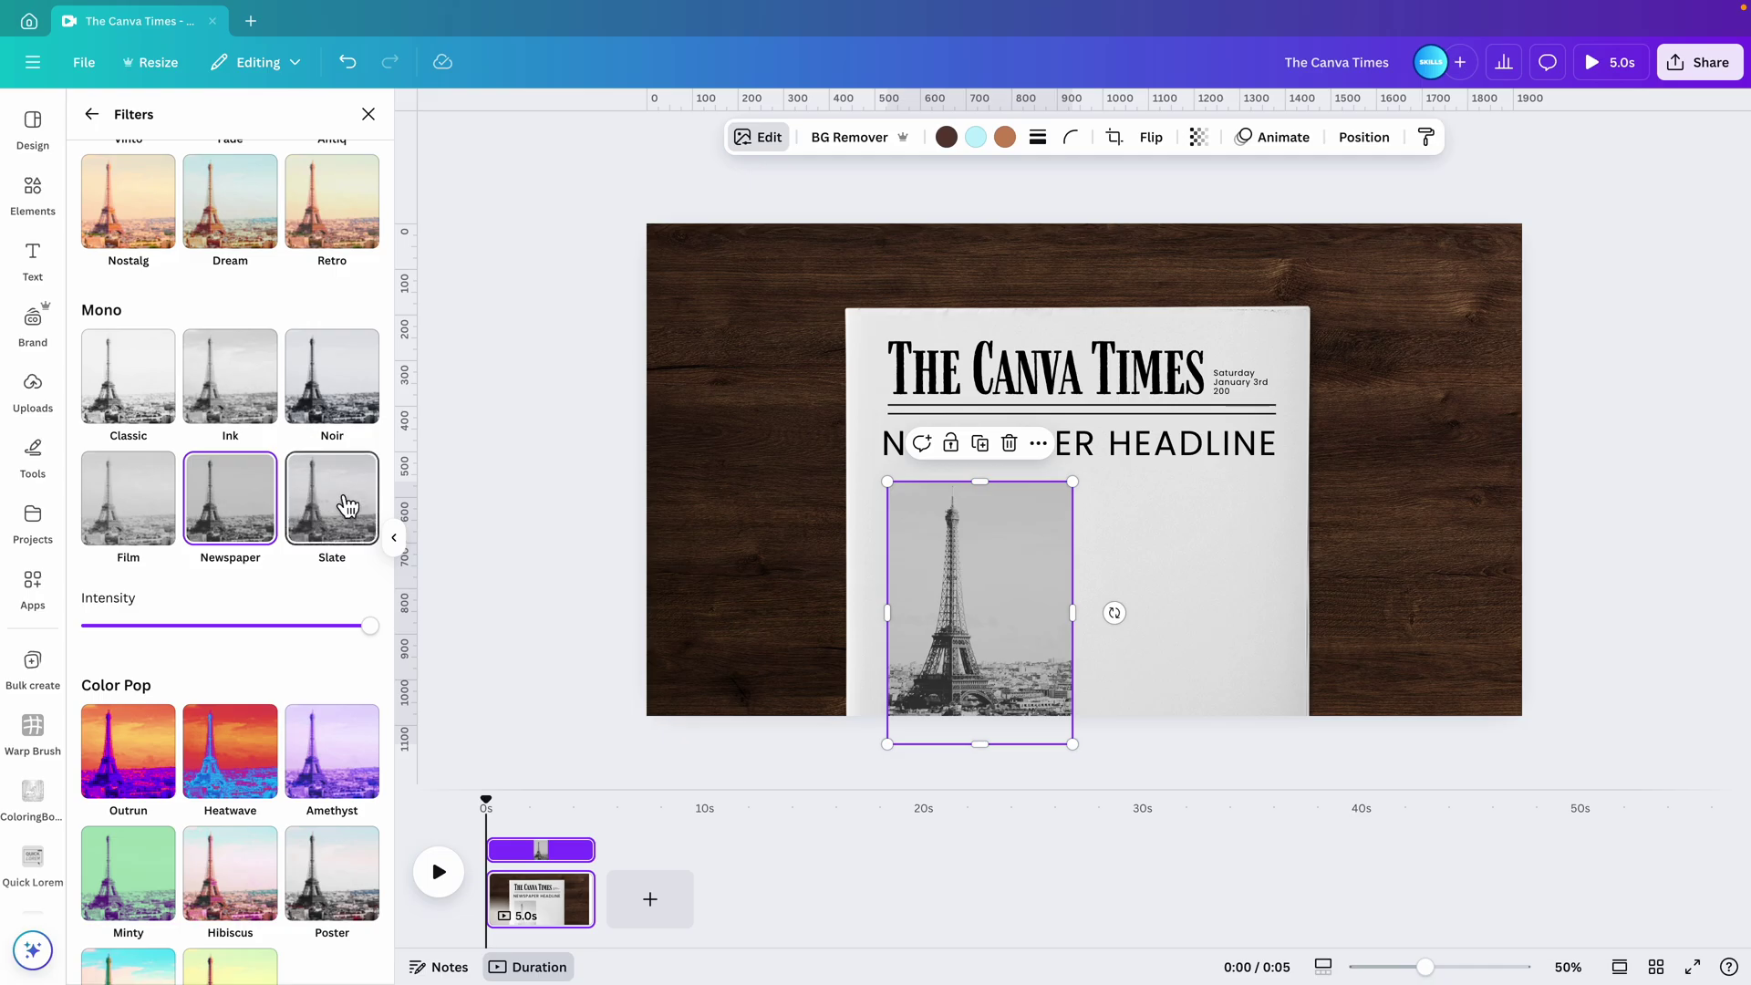
pyautogui.click(348, 406)
pyautogui.click(246, 427)
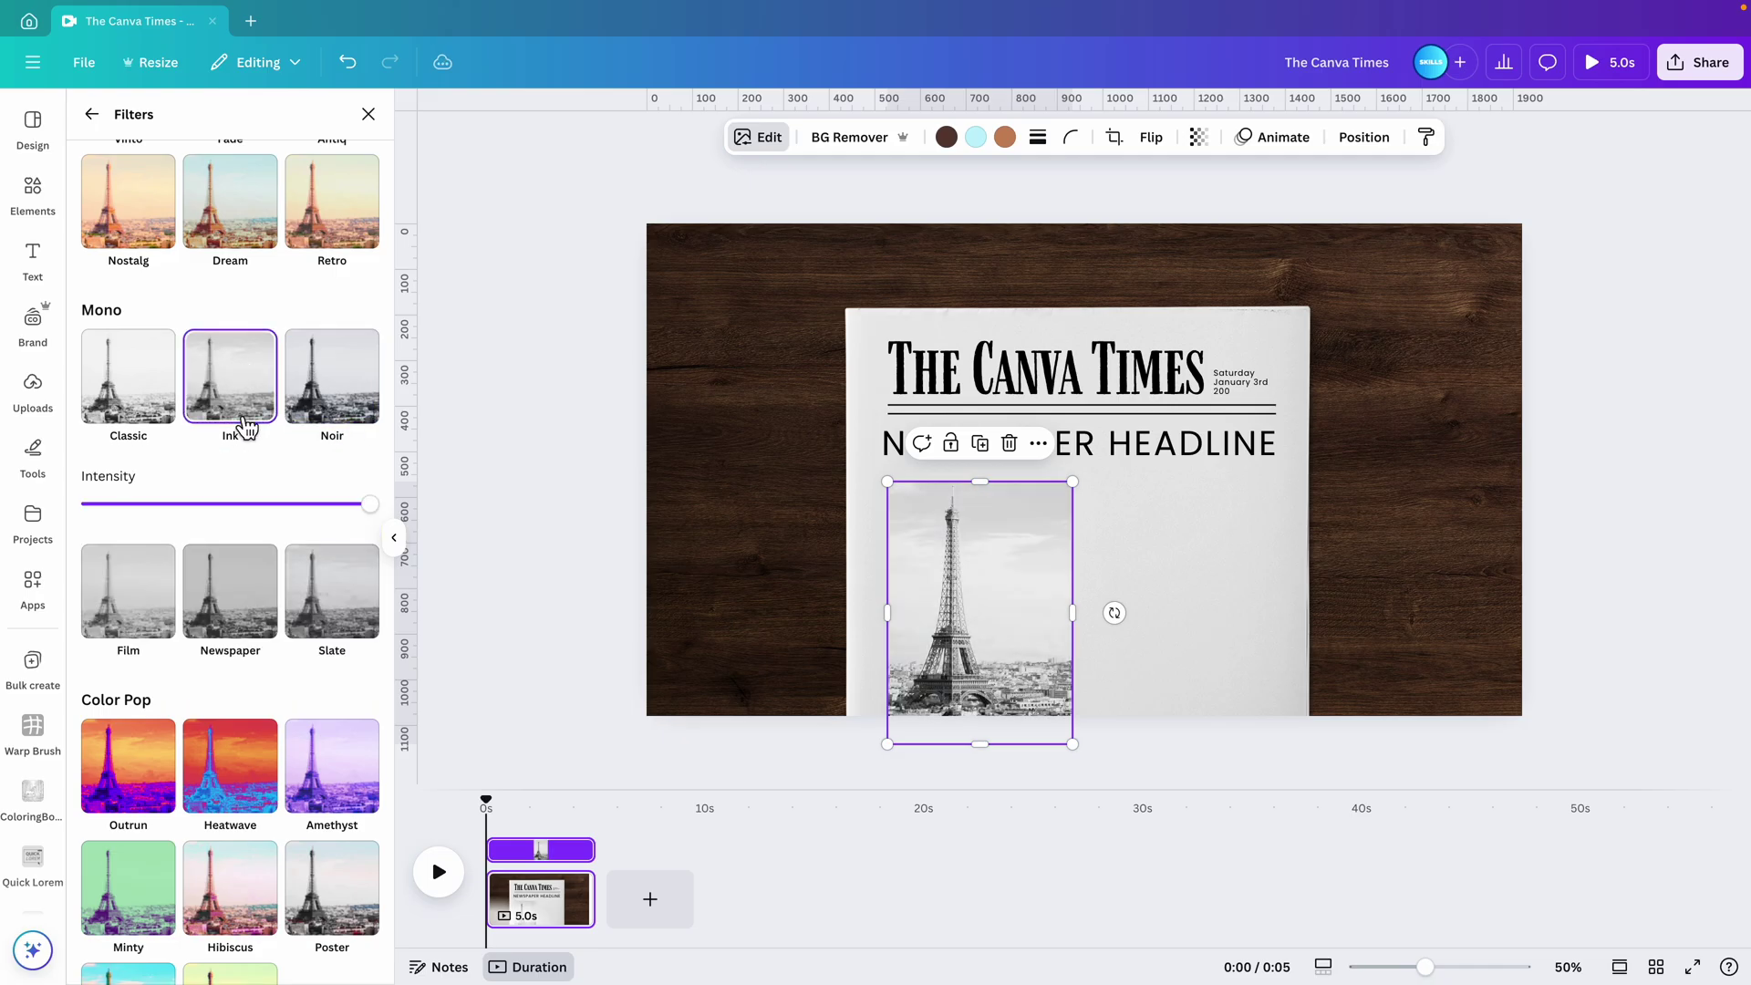
pyautogui.click(164, 406)
pyautogui.click(159, 574)
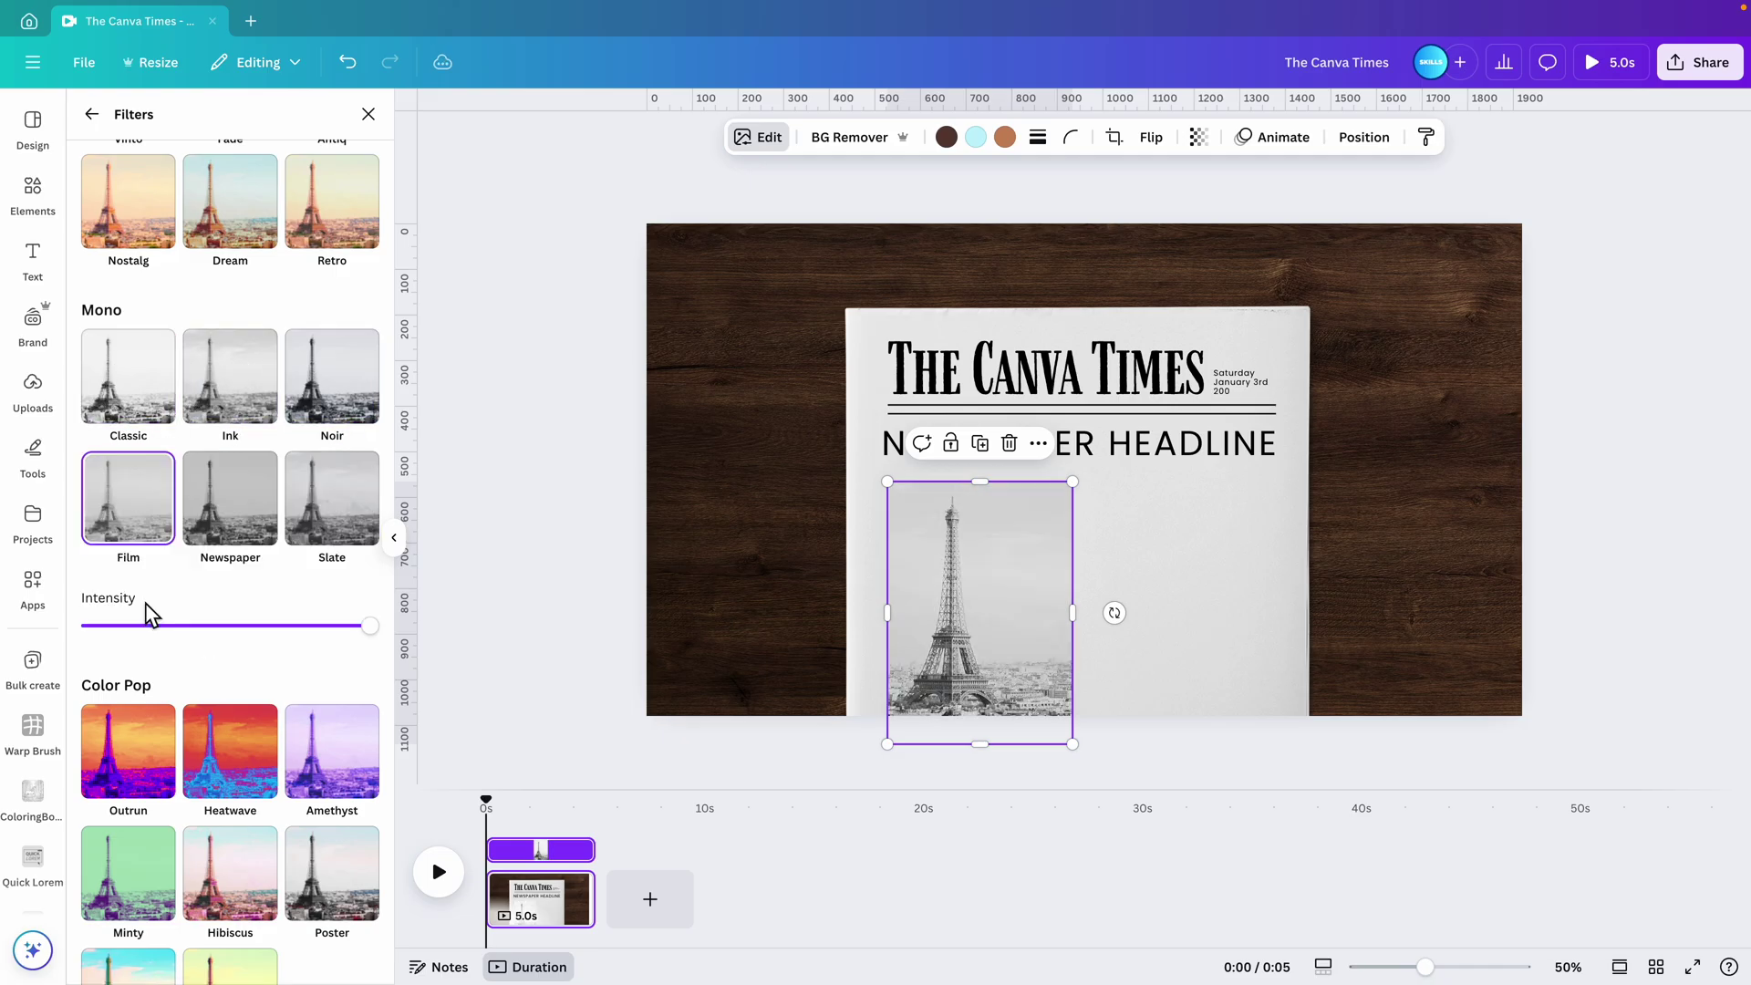
pyautogui.click(235, 534)
pyautogui.click(314, 513)
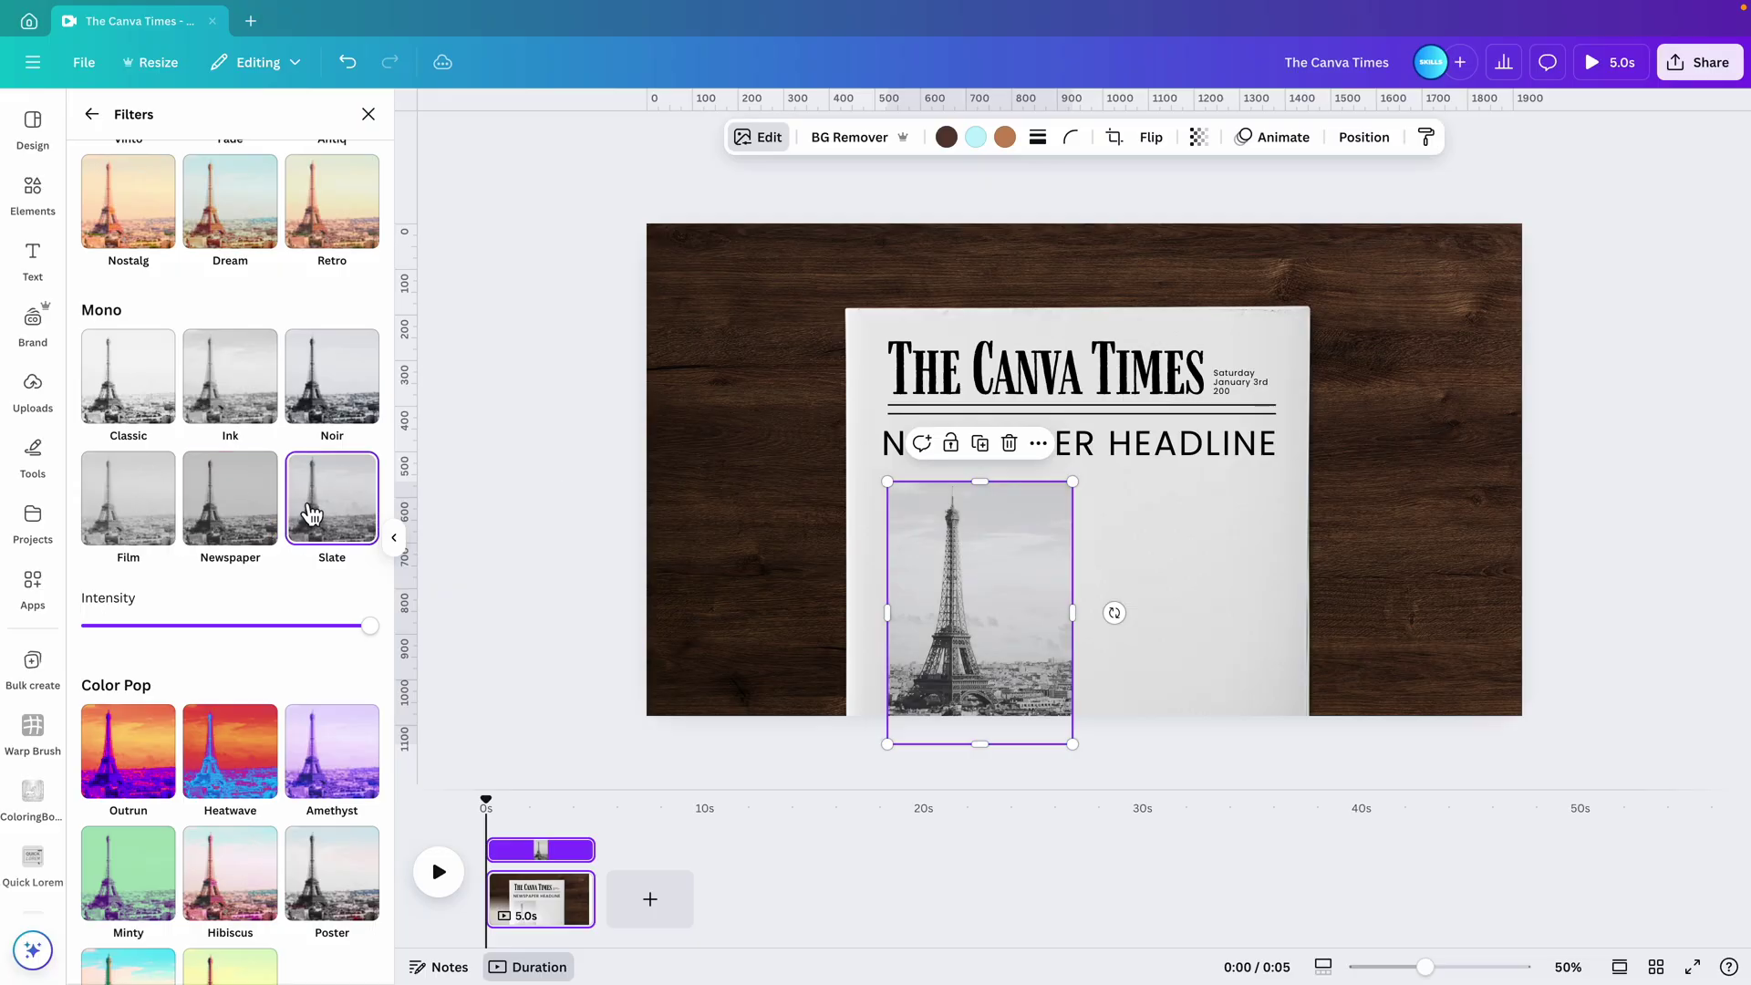
pyautogui.click(1543, 496)
# - Add a text box right of the Eiffel Tower photo, paste the news article, and narrow it into a column
pyautogui.click(1714, 493)
pyautogui.press('t')
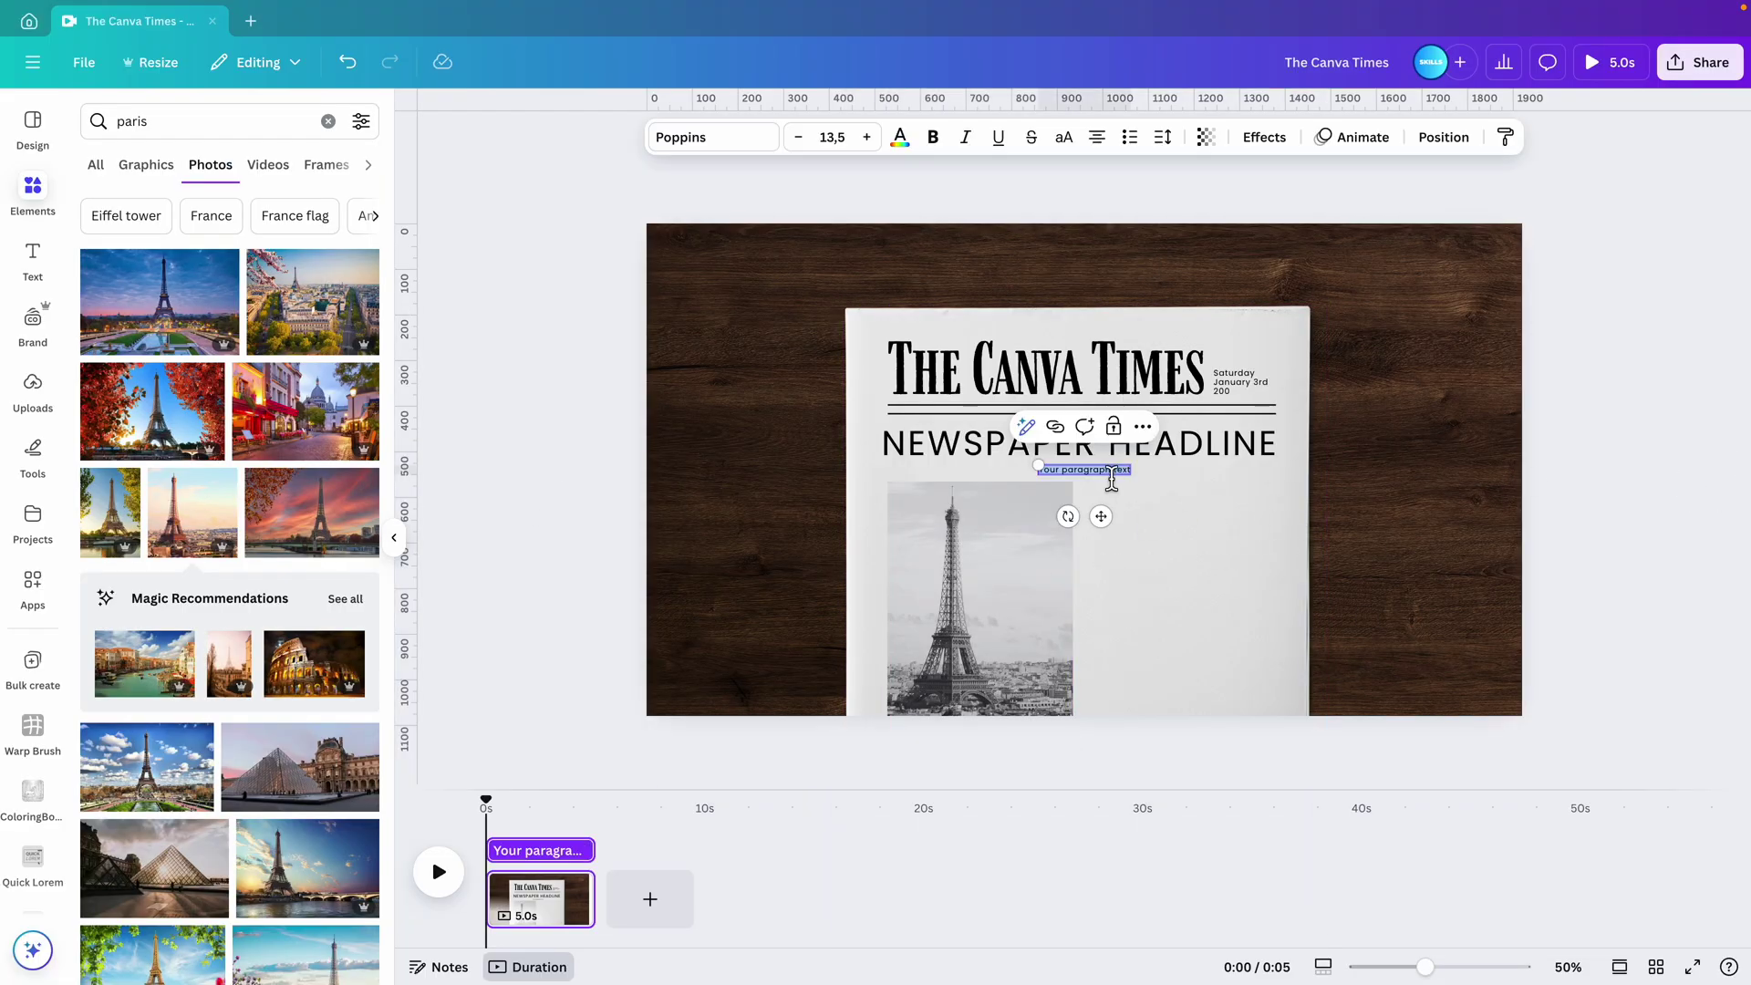
pyautogui.moveTo(1109, 522); pyautogui.dragTo(1154, 542)
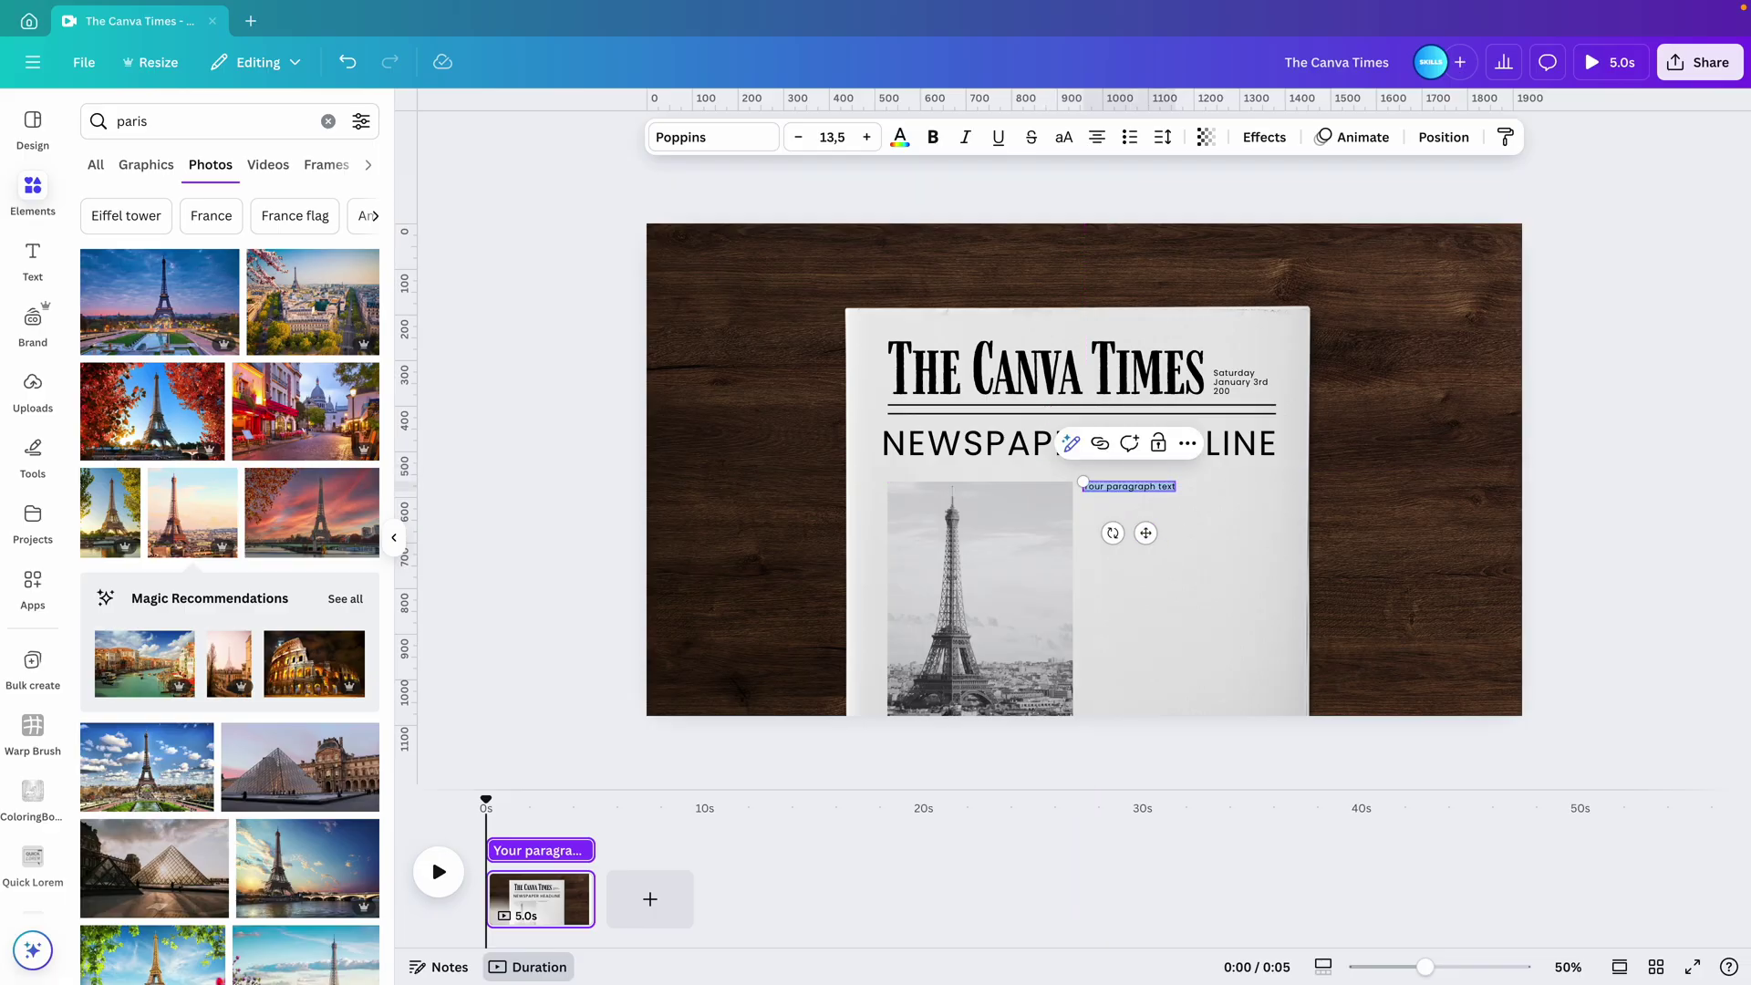
pyautogui.hotkey('ctrl', 'v')
pyautogui.moveTo(1523, 532); pyautogui.dragTo(1176, 583)
pyautogui.click(1004, 512)
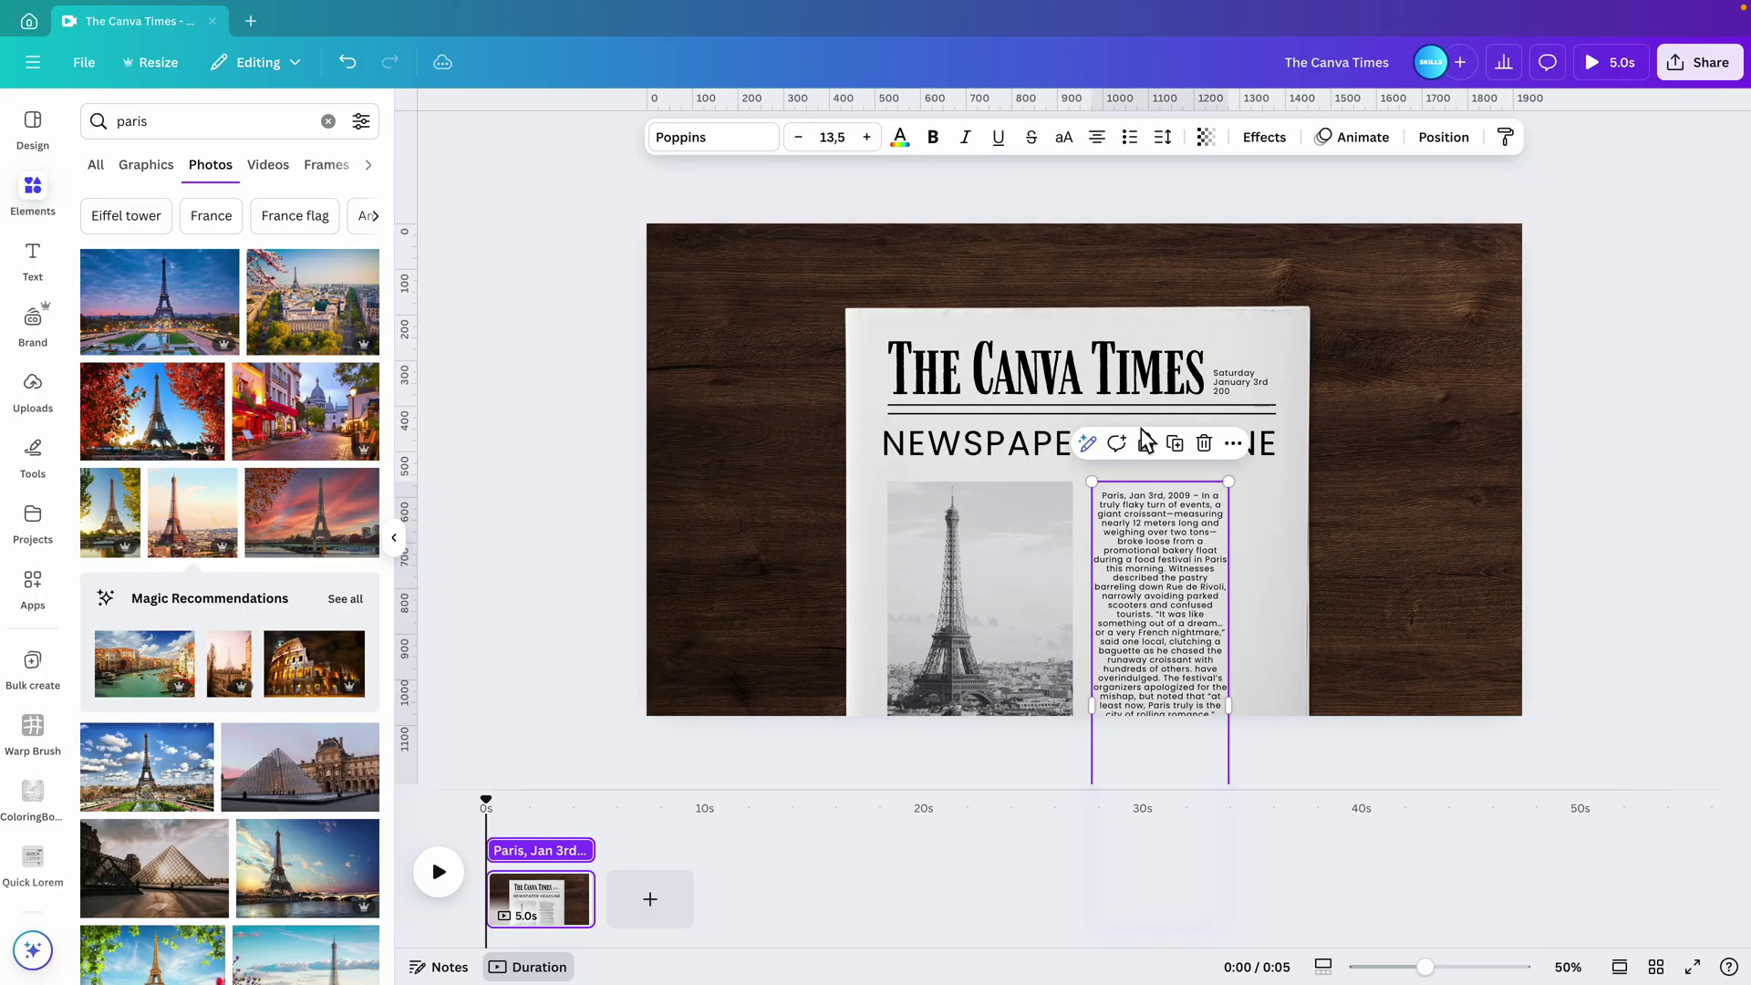
# - Justify the article text and delete its trailing paragraph
pyautogui.click(1098, 138)
pyautogui.click(1097, 138)
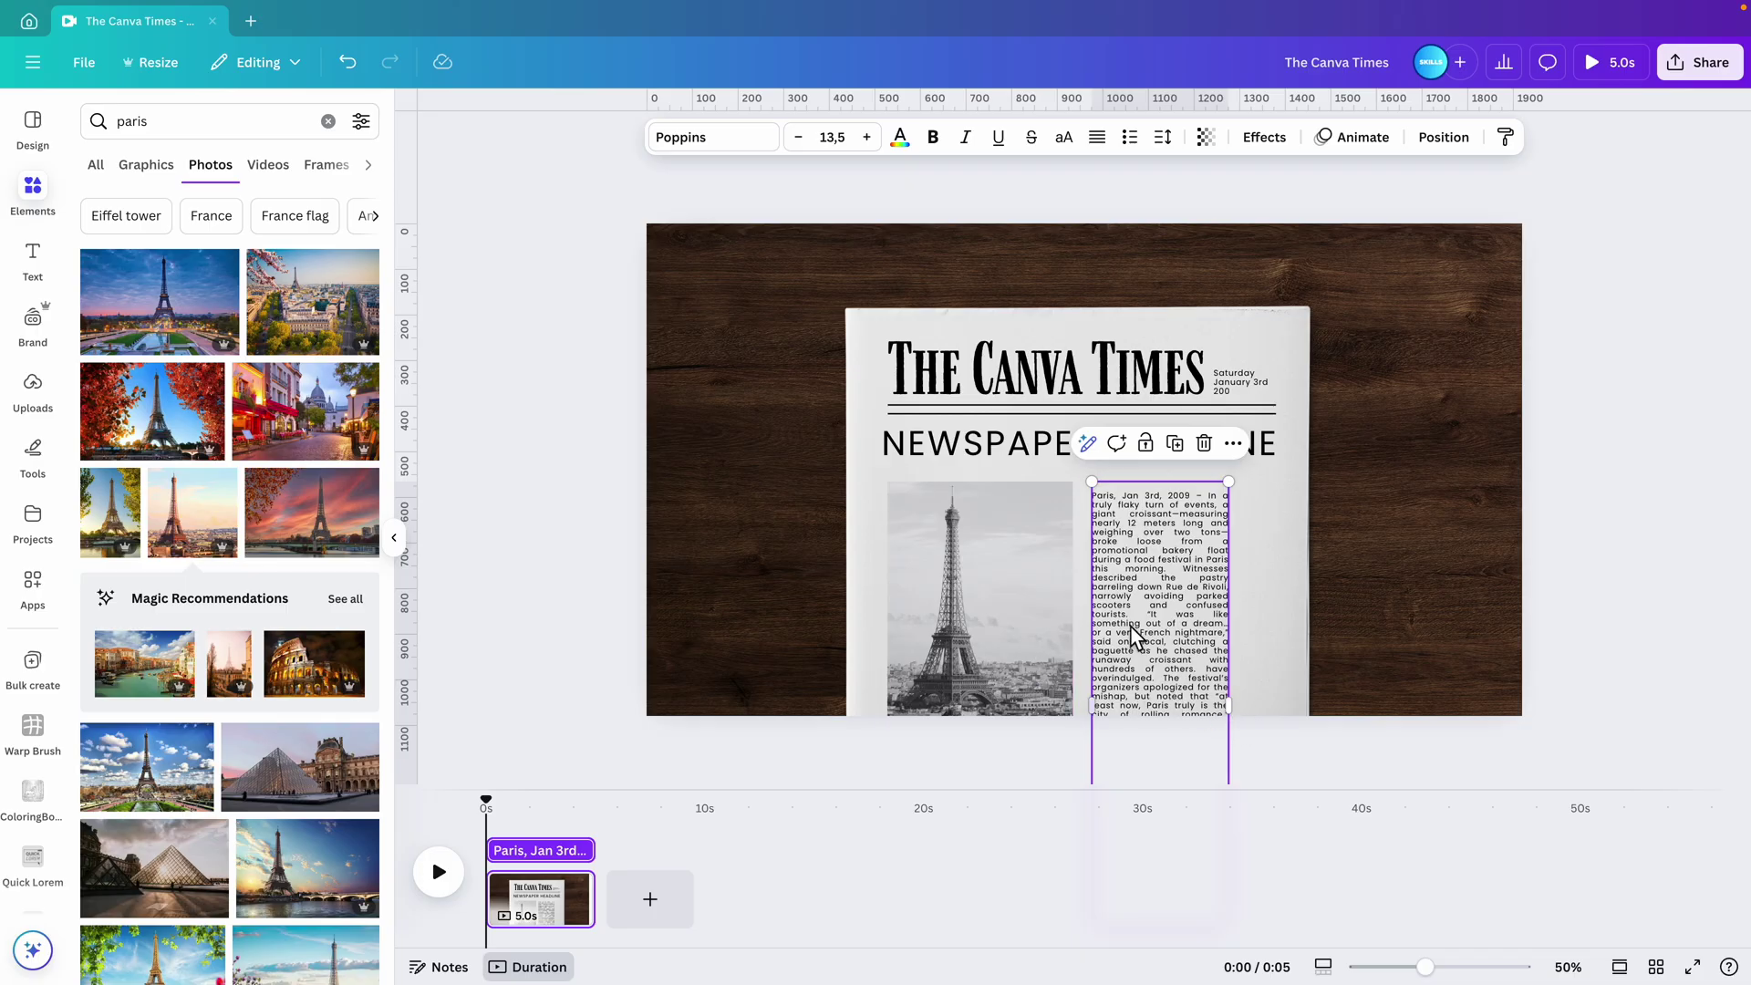
pyautogui.click(1163, 627)
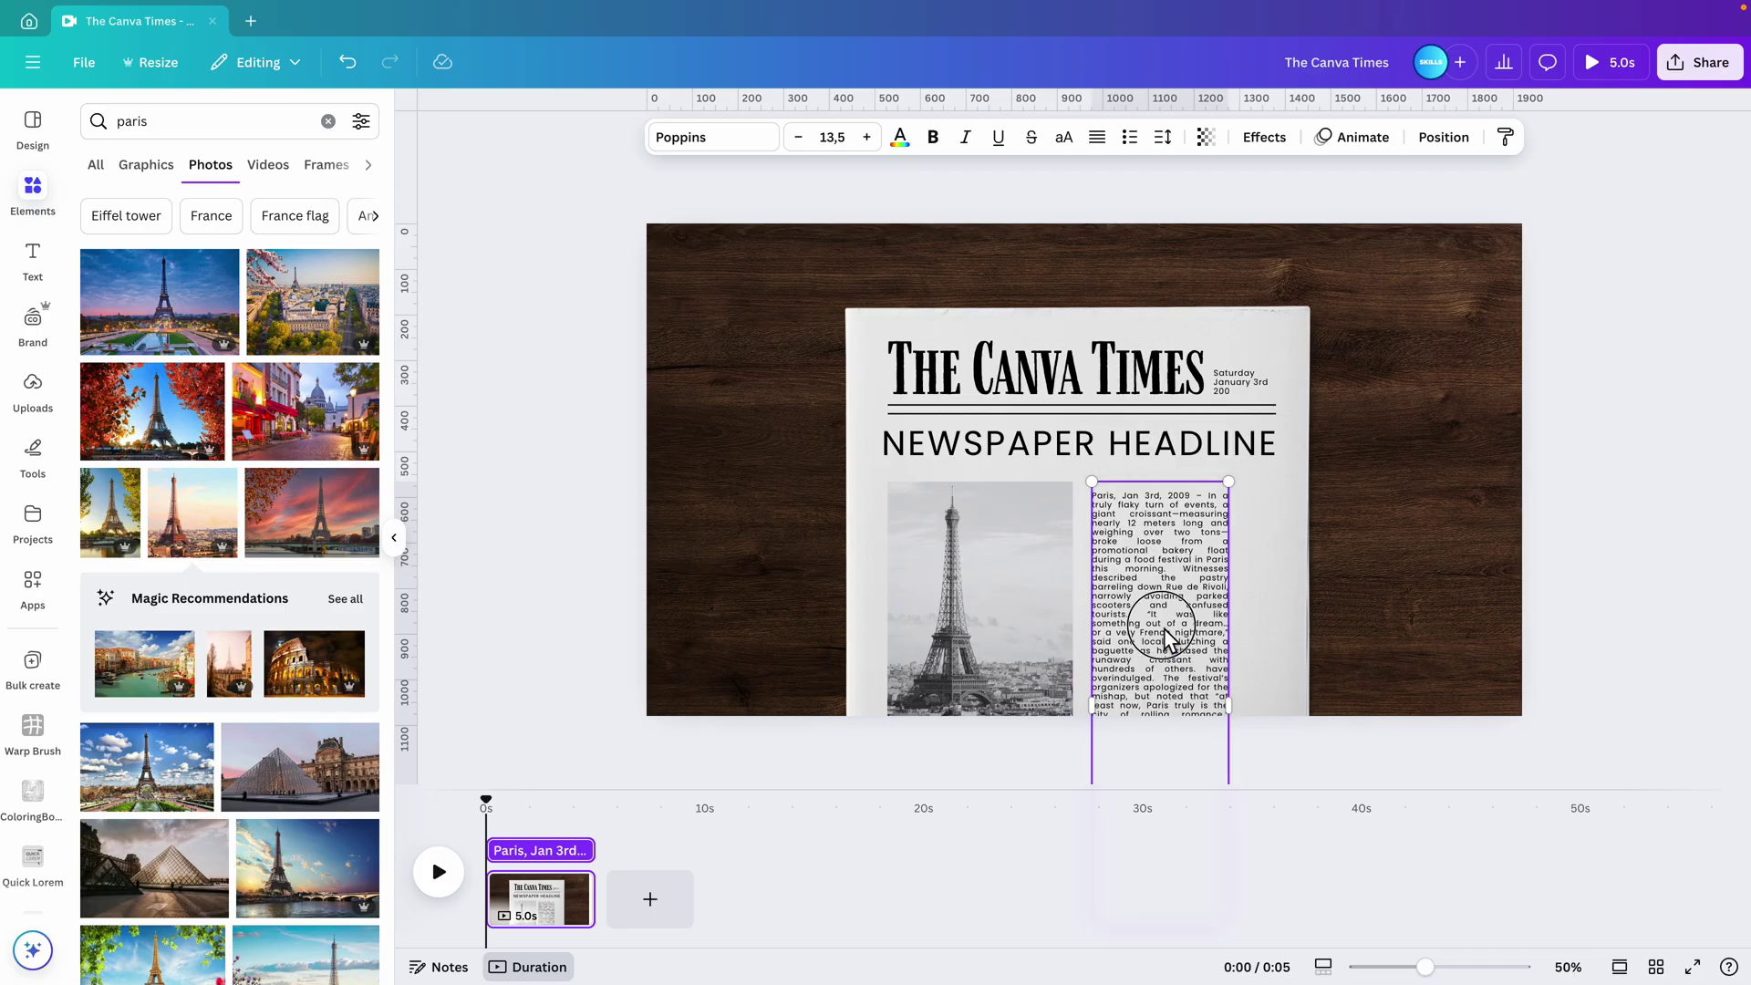
pyautogui.doubleClick(1107, 501)
pyautogui.moveTo(1085, 750); pyautogui.dragTo(1222, 782)
pyautogui.press('BackSpace')
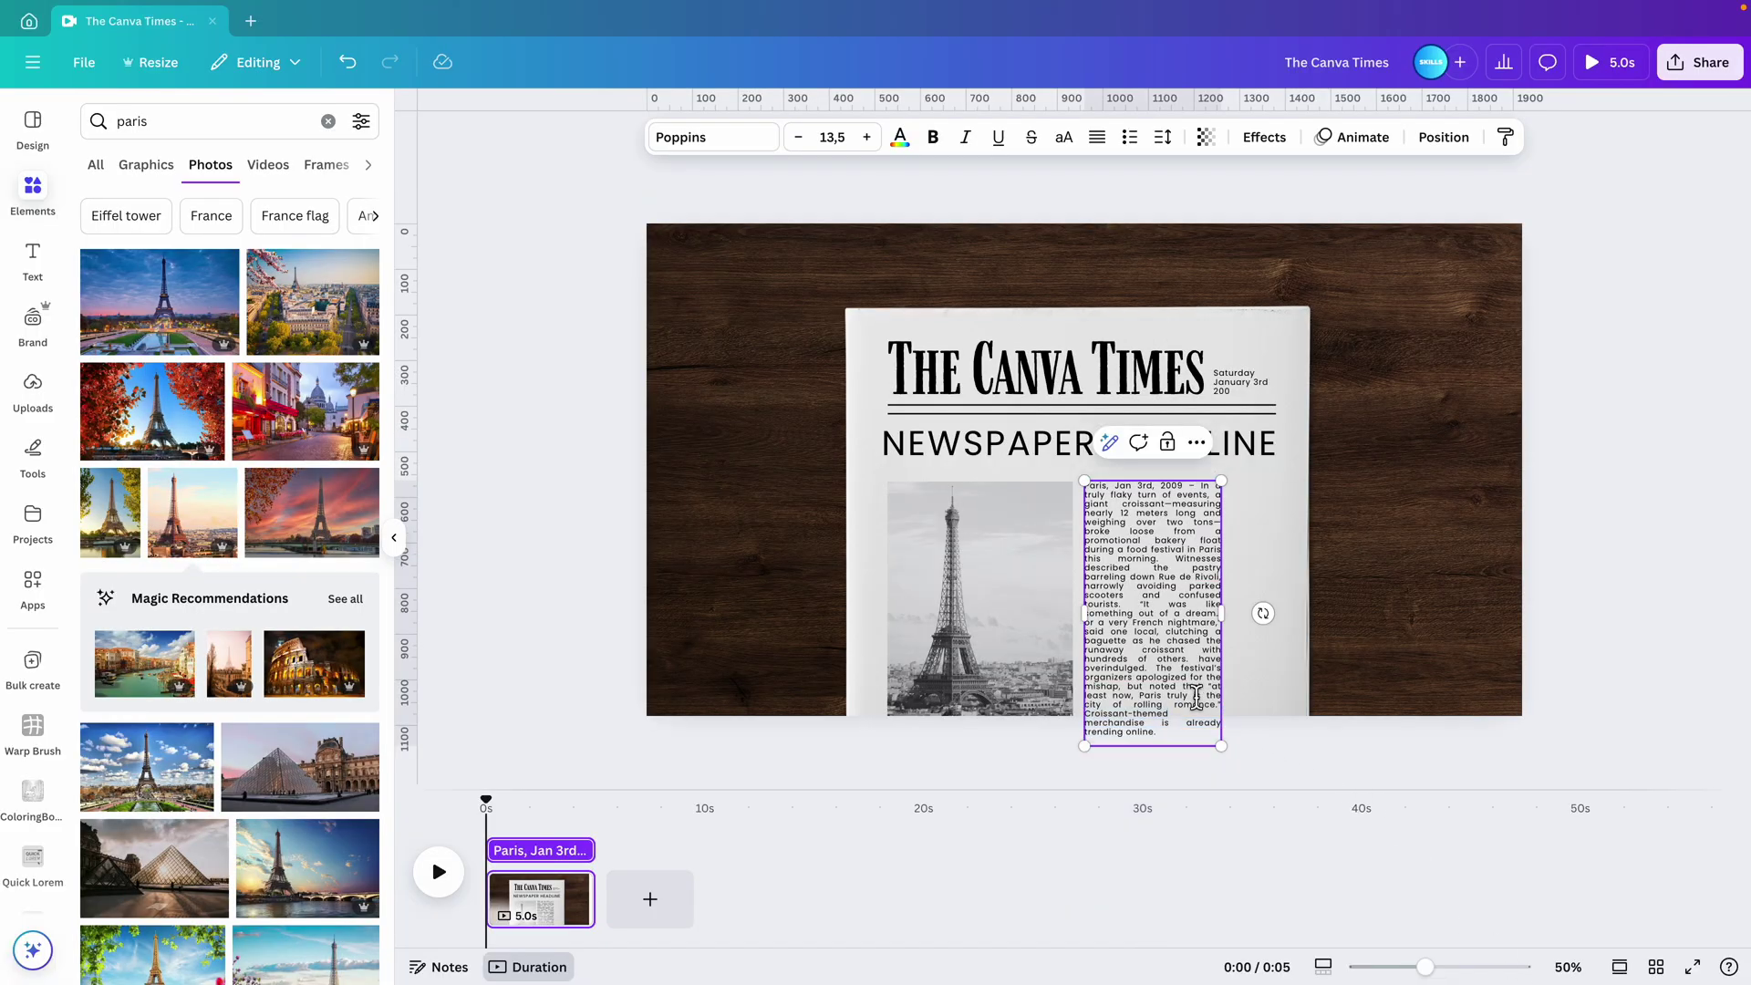
pyautogui.moveTo(1135, 586); pyautogui.dragTo(1247, 702)
pyautogui.press('Escape')
# - Duplicate the column beside the original and replace its text with the Croissant-themed continuation
pyautogui.hotkey('ctrl', 'd')
pyautogui.moveTo(1167, 638); pyautogui.dragTo(1310, 652)
pyautogui.press('Return')
pyautogui.write('Croissant-themed merchandise is already trending online. Police quickly cordoned off the area as the buttery behemoth eventually came to rest at the base of the Eiffel Tower, where it was declared a public safety hazard and an irresistible photo opportunity. Officials have since confirmed that no one was harmed except for a few pigeons who may have overindulged. The festival\'s organizers apologized for the mishap, but noted that "at least now, Paris truly is the city of rolling romance."')
pyautogui.click(1577, 521)
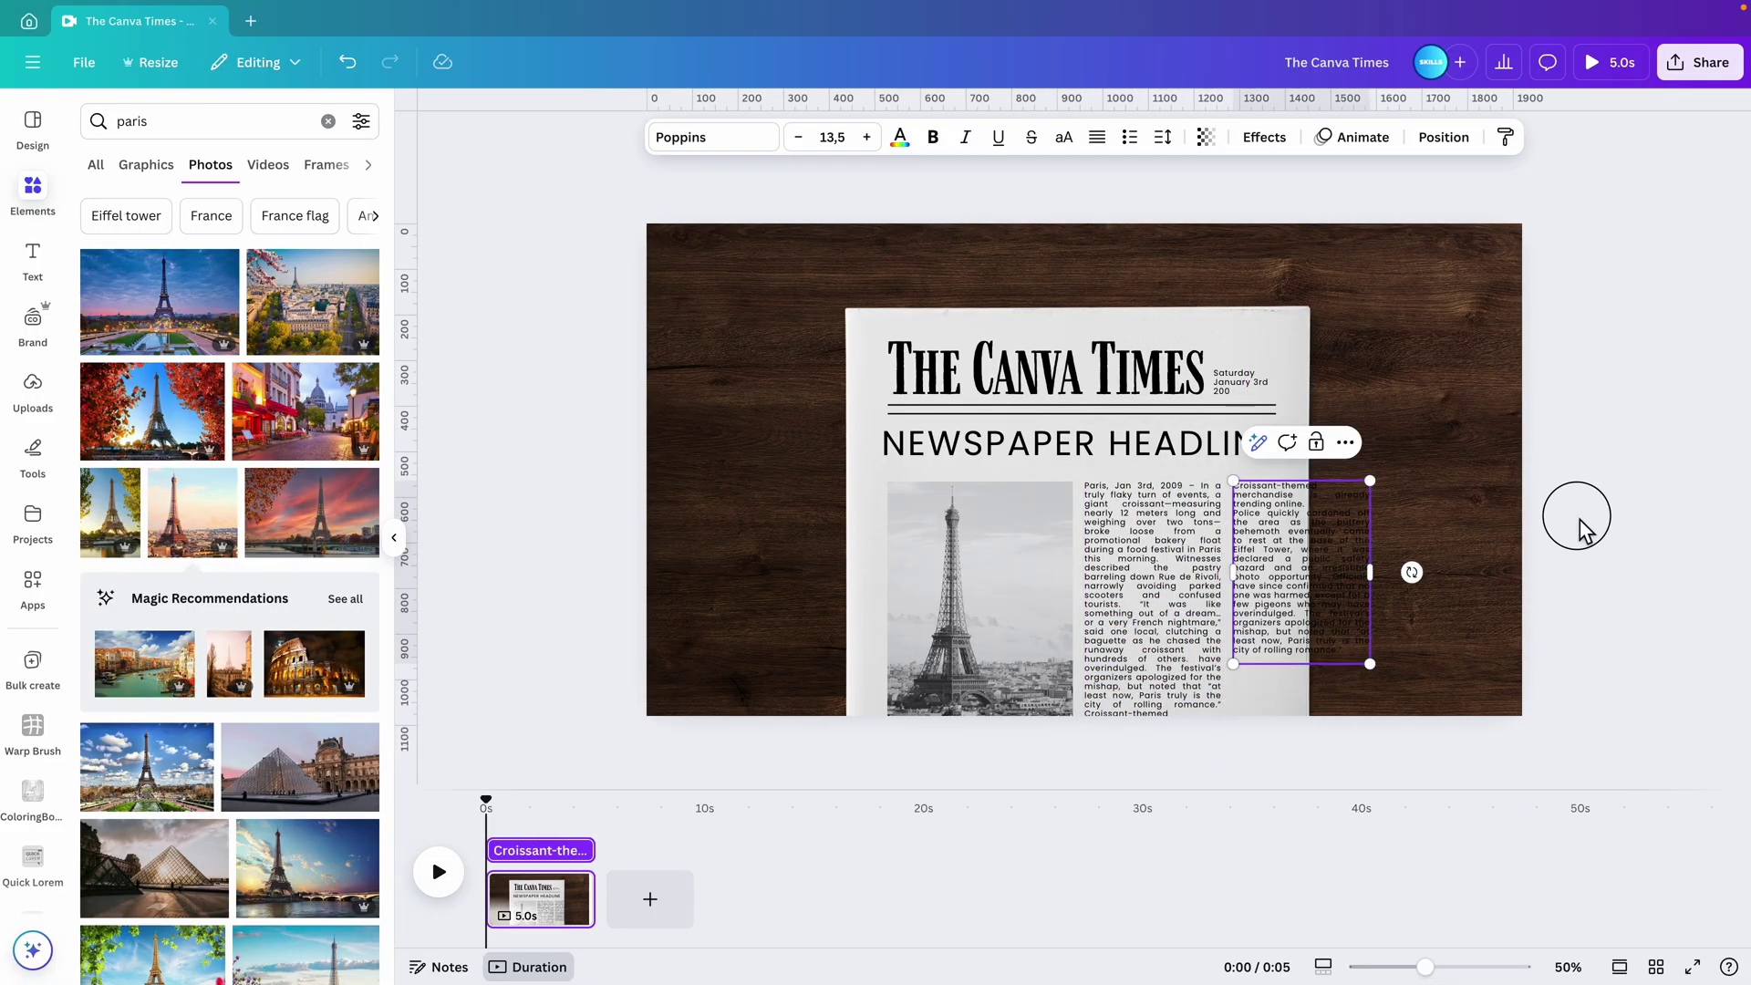
# - Adjust both column widths, narrow the Eiffel Tower photo, and shift the columns left to fit the page
pyautogui.click(1274, 570)
pyautogui.keyDown('shift'); pyautogui.click(1165, 574); pyautogui.keyUp('shift')
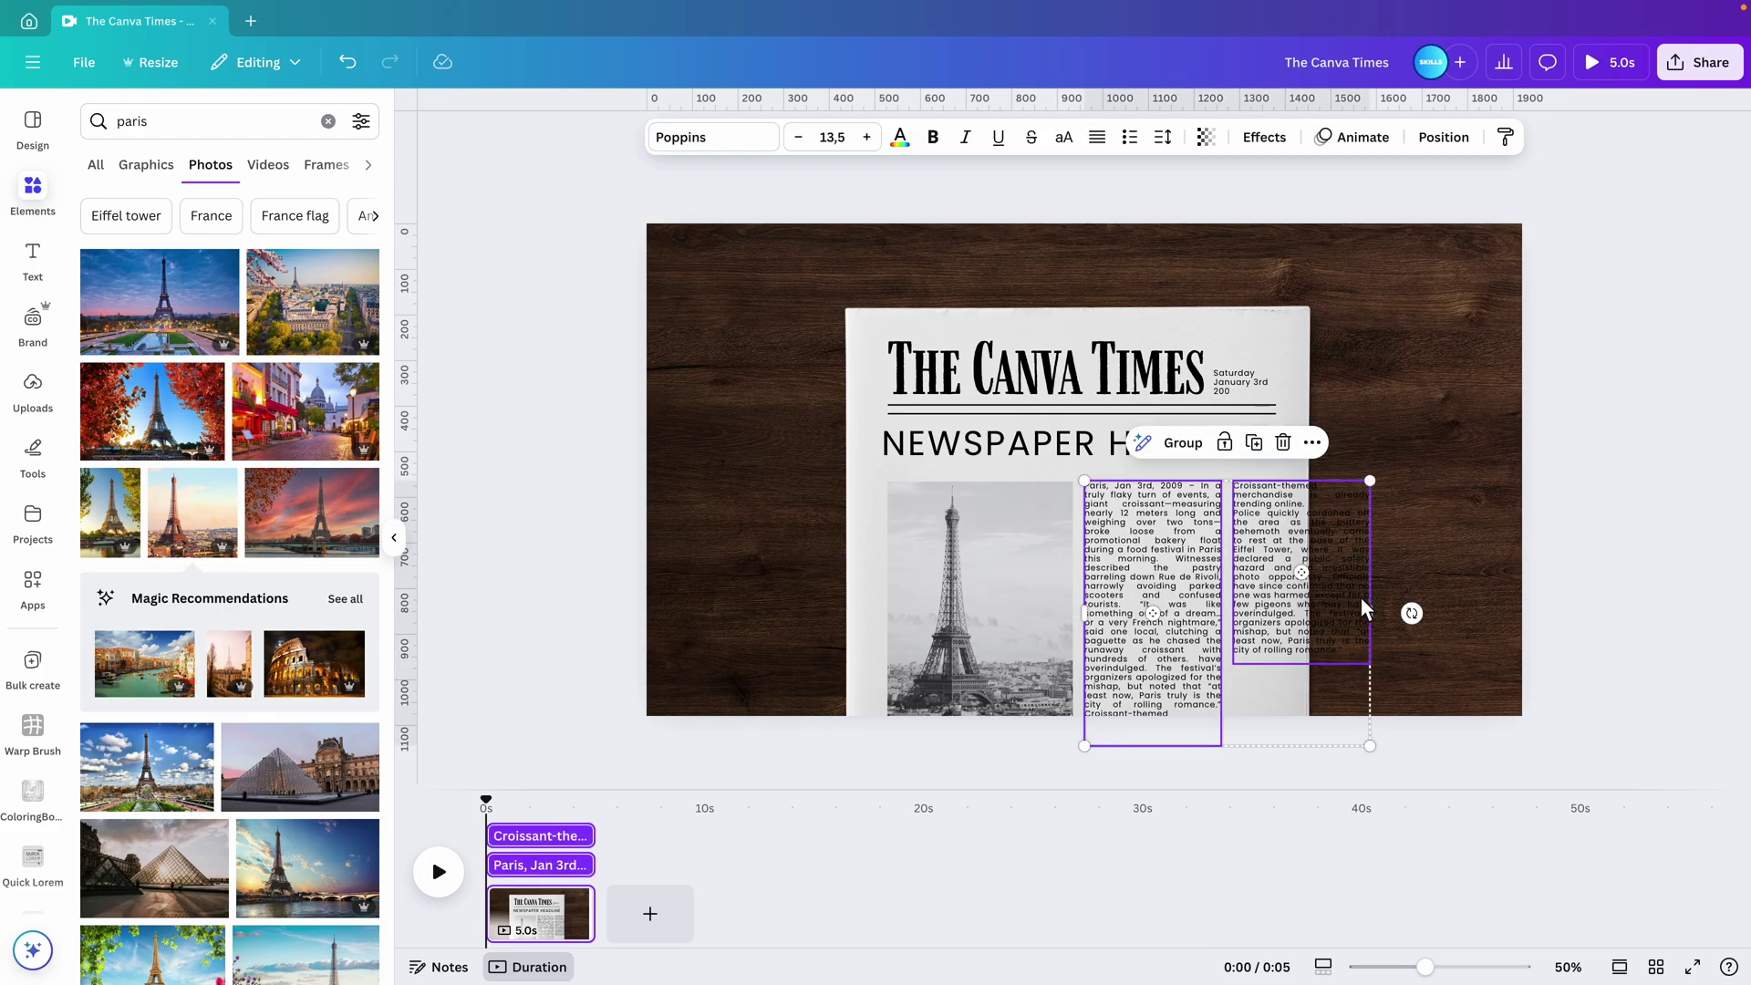
pyautogui.moveTo(1375, 615); pyautogui.dragTo(1337, 618)
pyautogui.click(1019, 584)
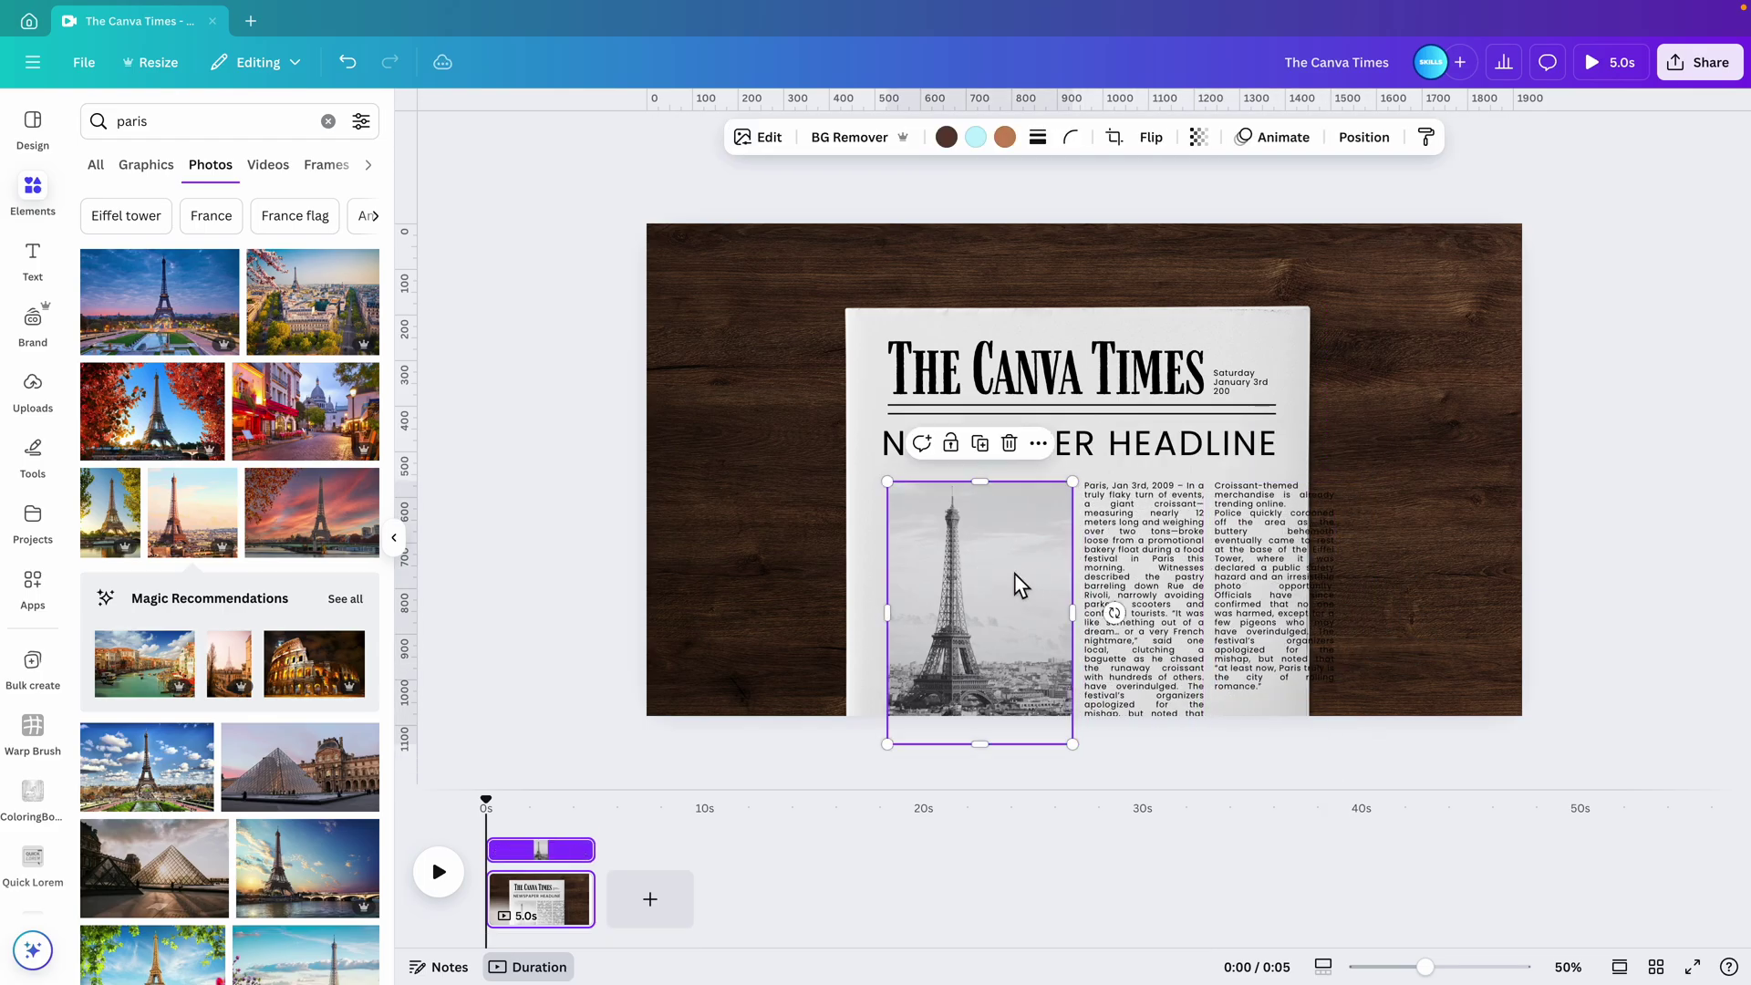
pyautogui.moveTo(1073, 612); pyautogui.dragTo(1040, 613)
pyautogui.click(1144, 593)
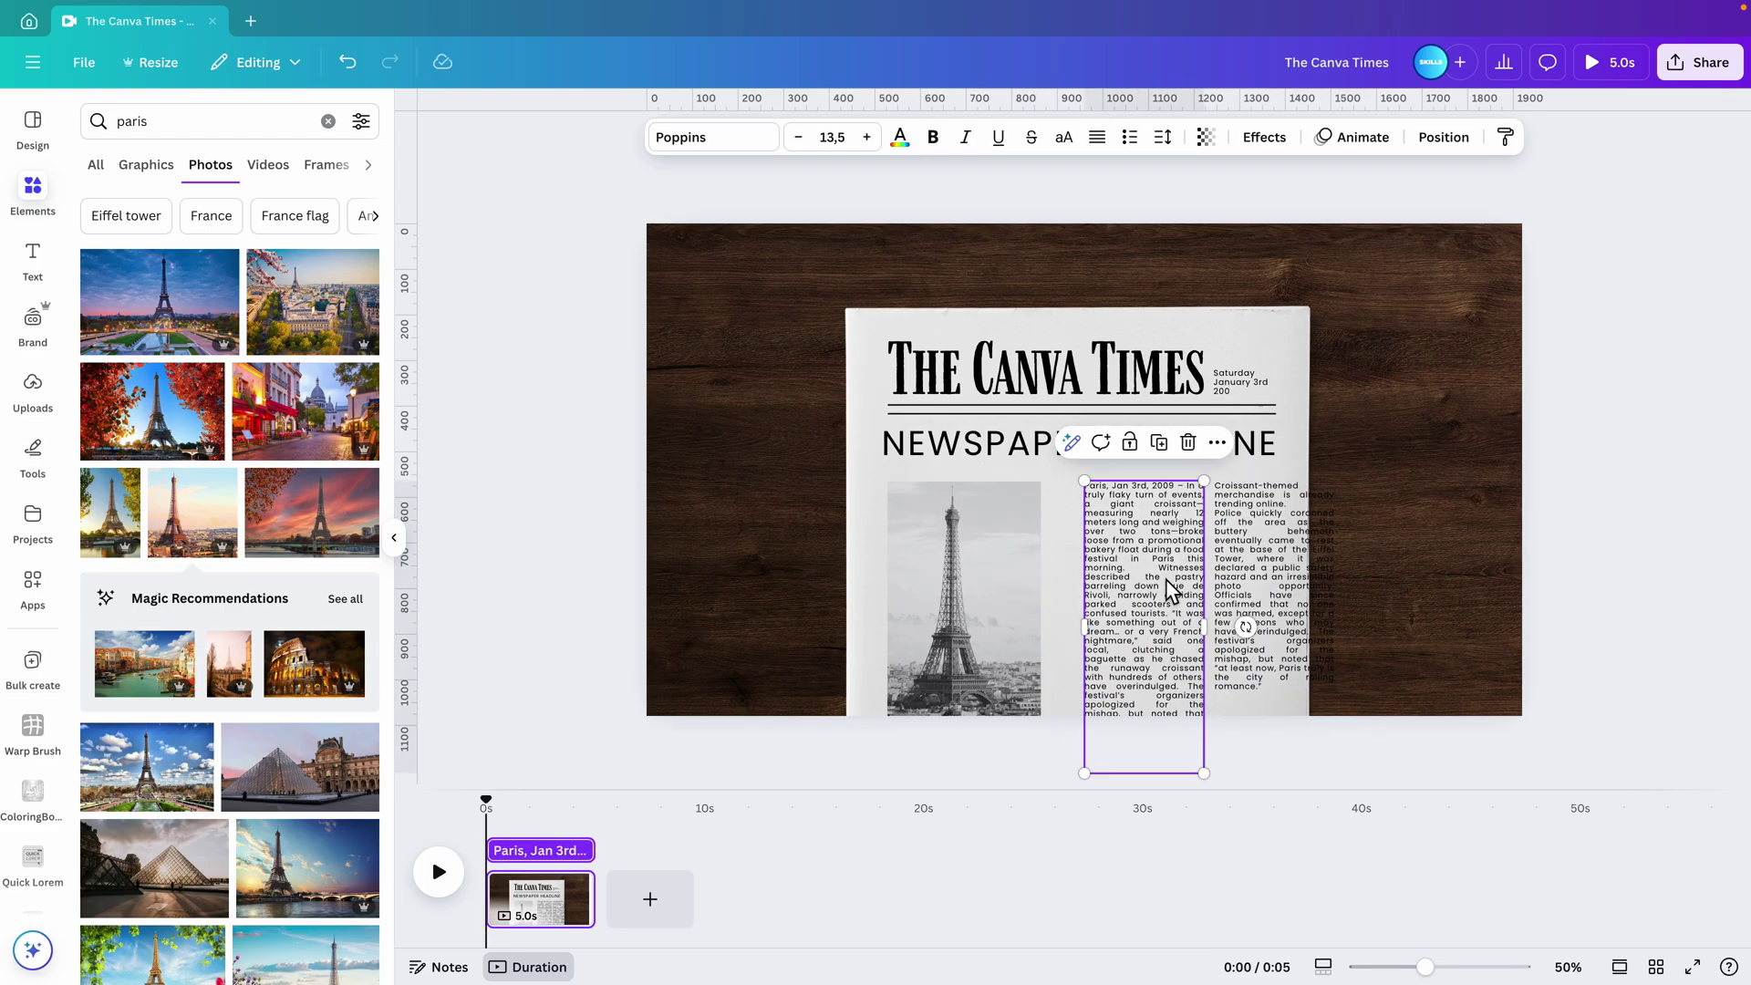
pyautogui.keyDown('shift'); pyautogui.click(1261, 579); pyautogui.keyUp('shift')
pyautogui.moveTo(1260, 576)
pyautogui.mouseDown()
pyautogui.moveTo(1215, 566)
pyautogui.moveTo(1231, 568)
pyautogui.mouseUp()
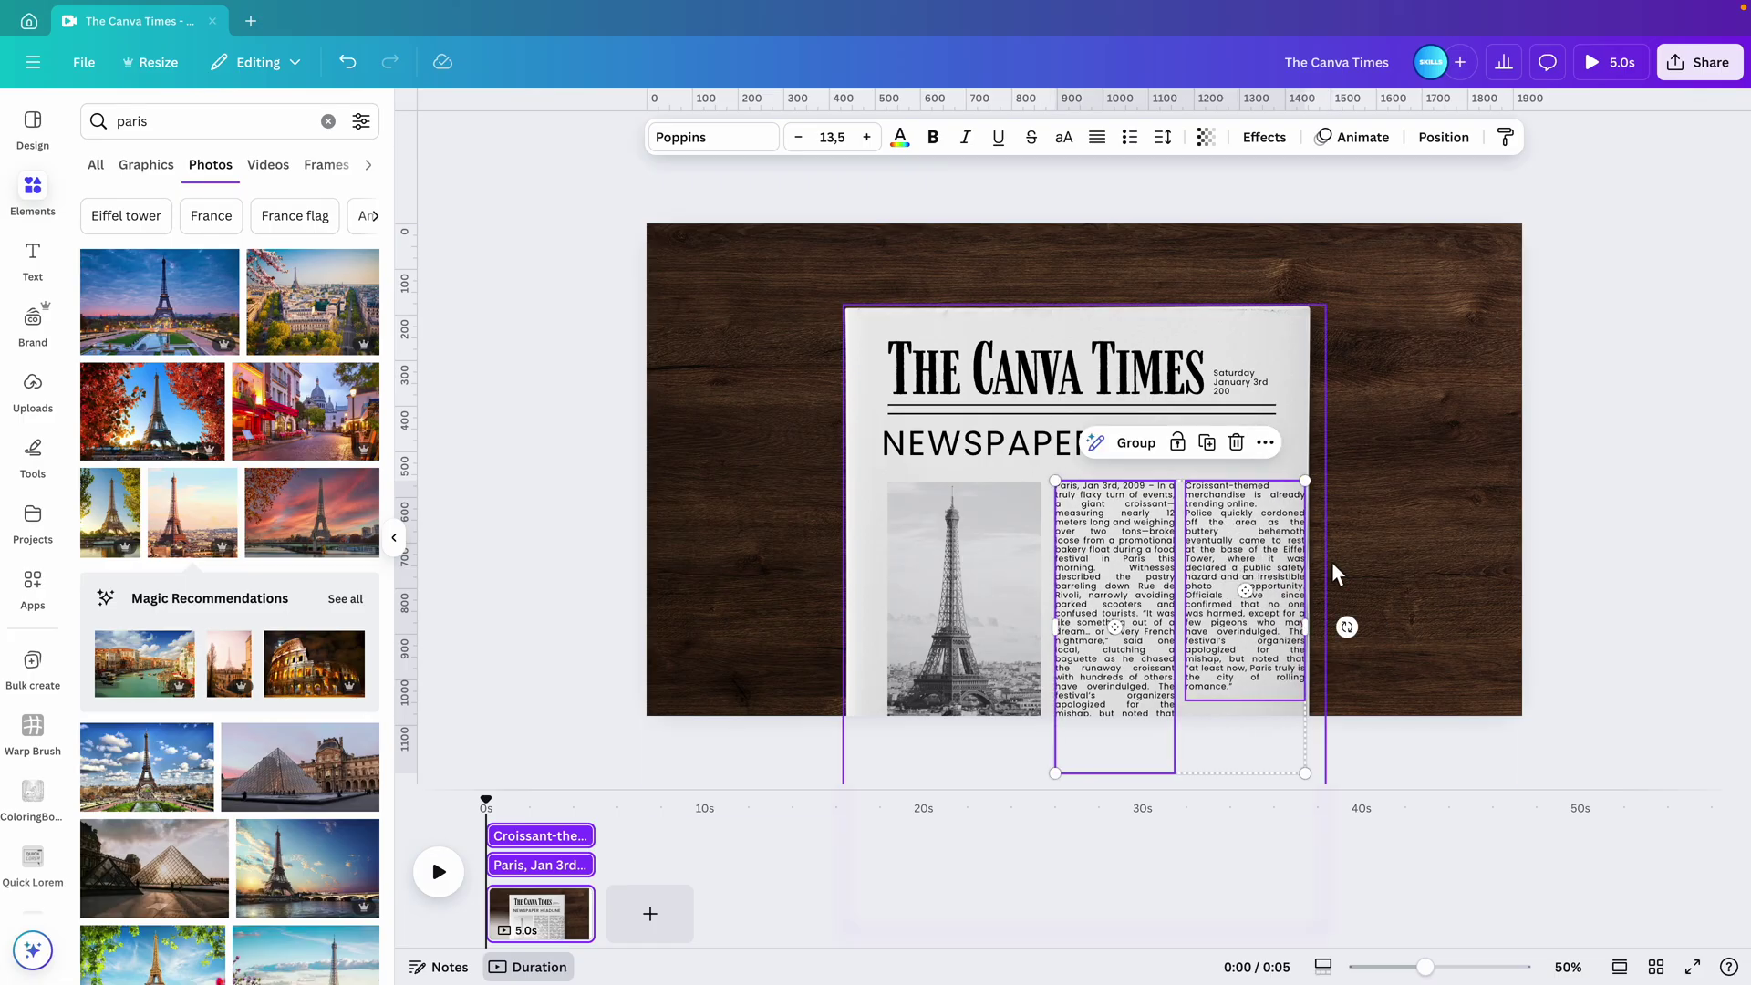
pyautogui.moveTo(1317, 629); pyautogui.dragTo(1304, 629)
pyautogui.click(1359, 600)
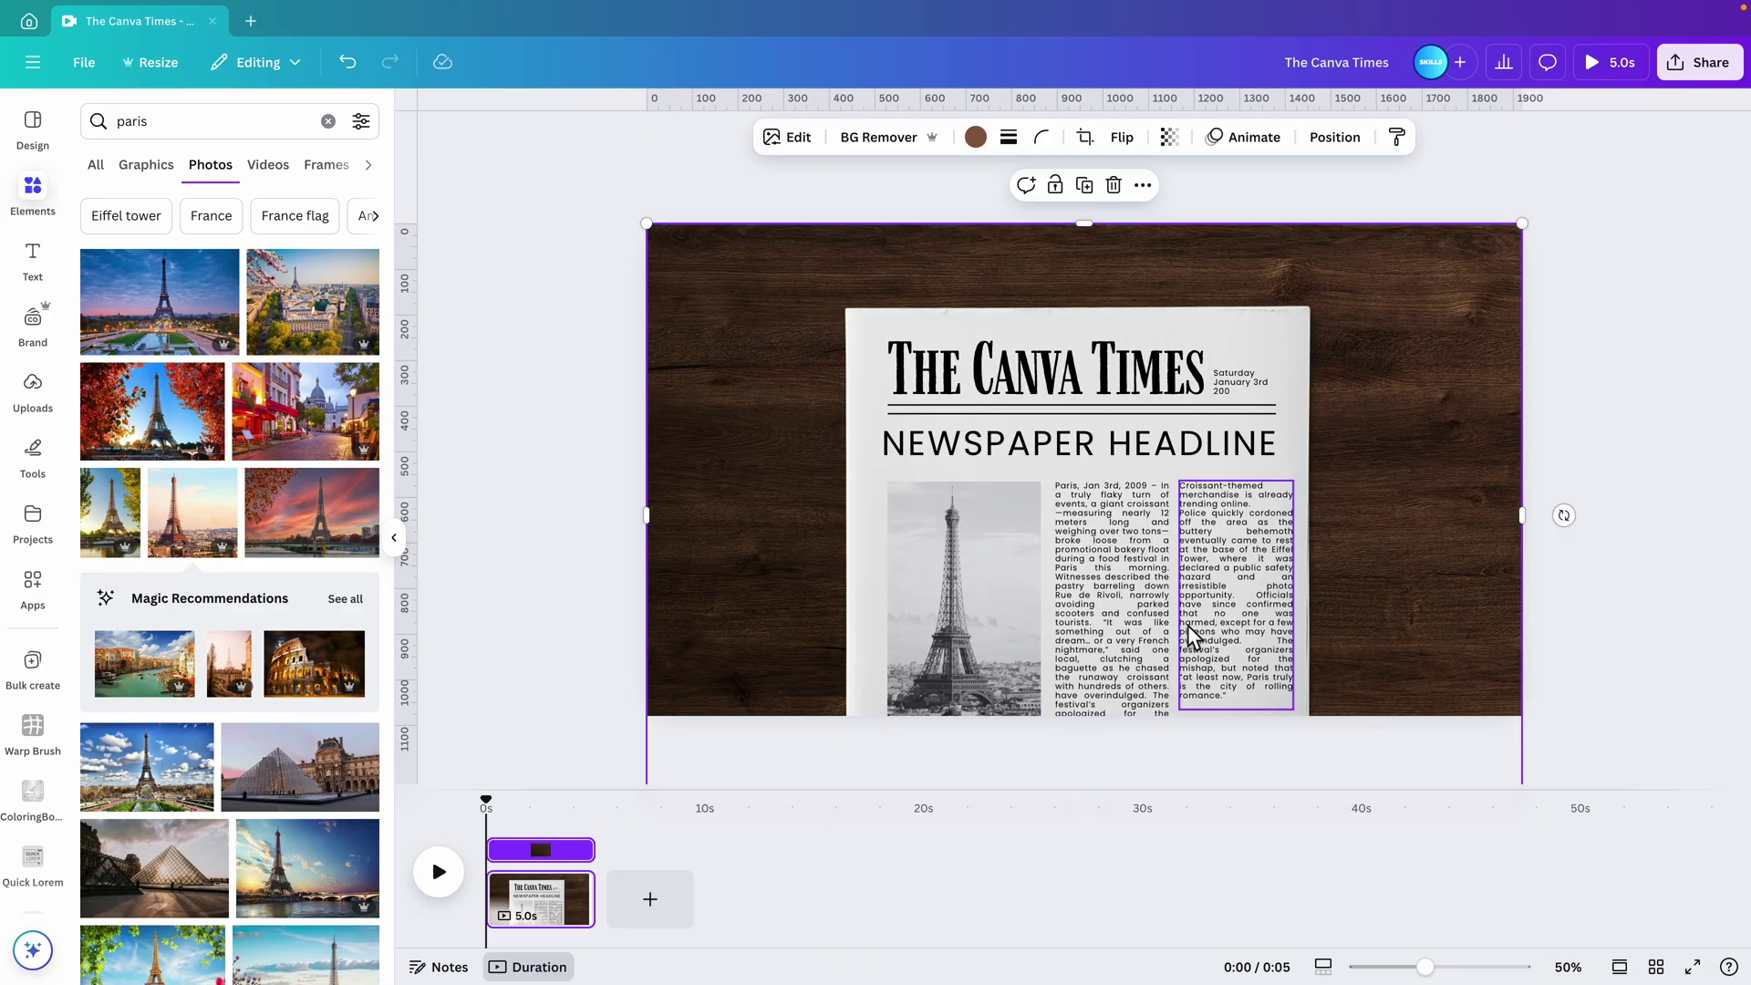
# - Group all the newspaper elements and duplicate the page
pyautogui.moveTo(1584, 239); pyautogui.dragTo(918, 735)
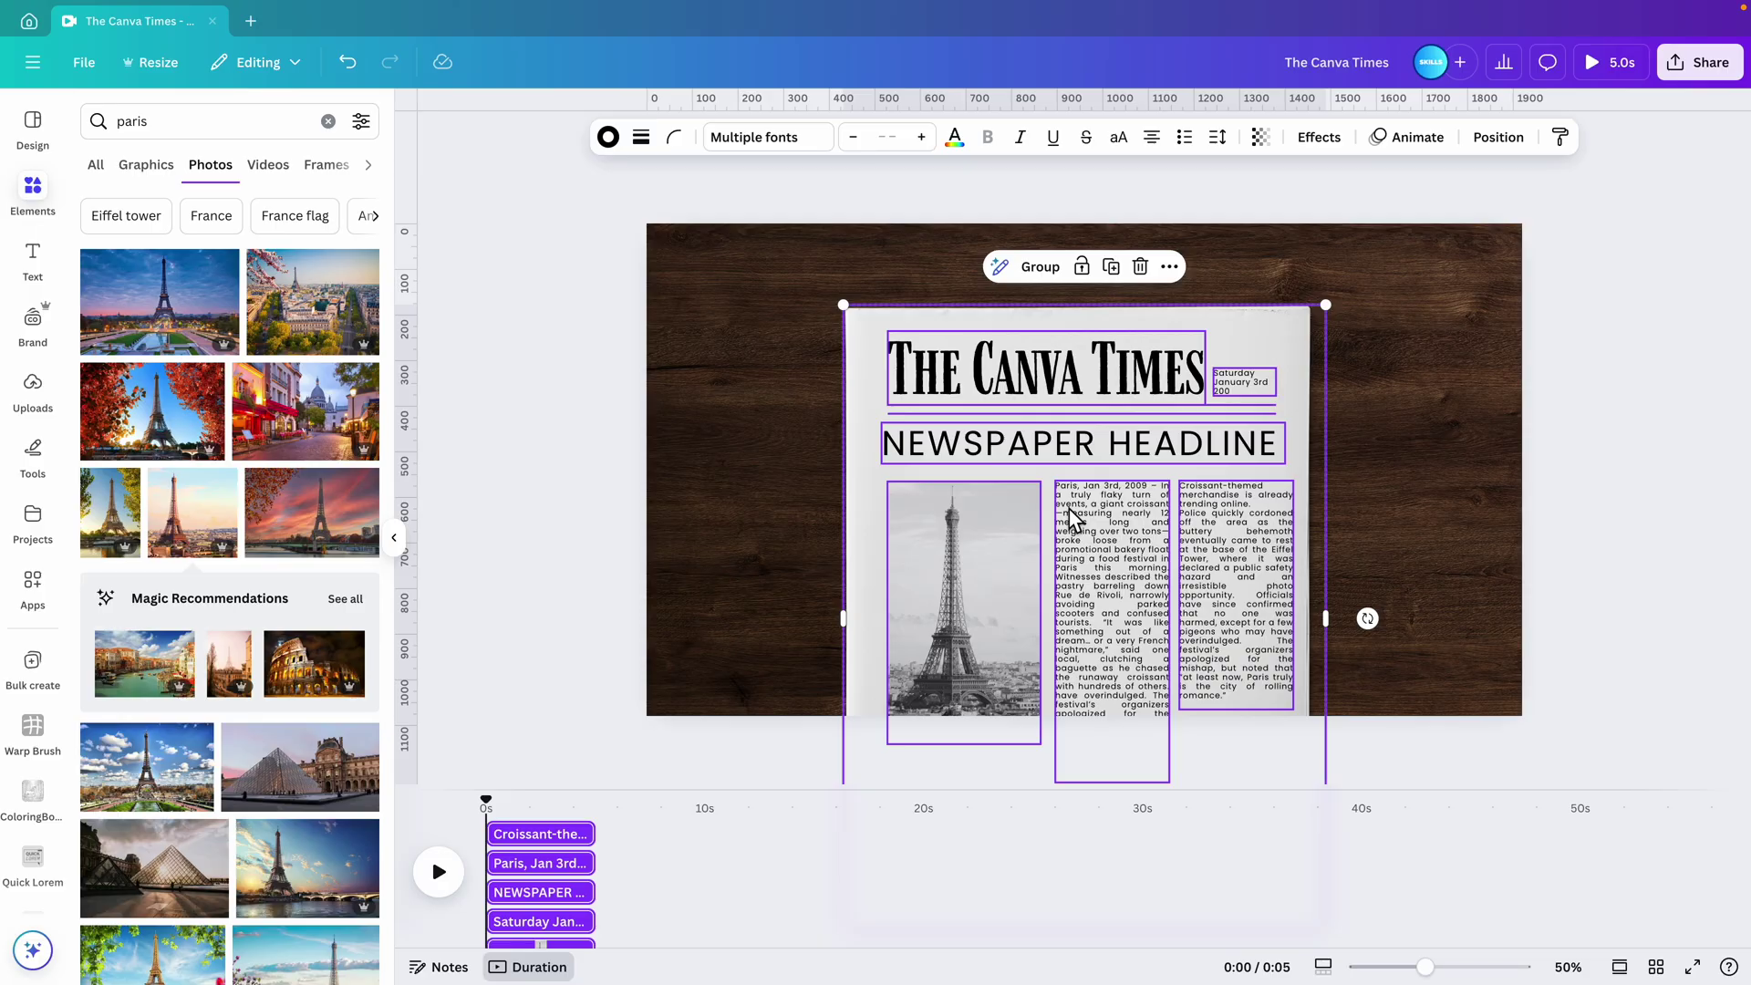
pyautogui.hotkey('ctrl', 'g')
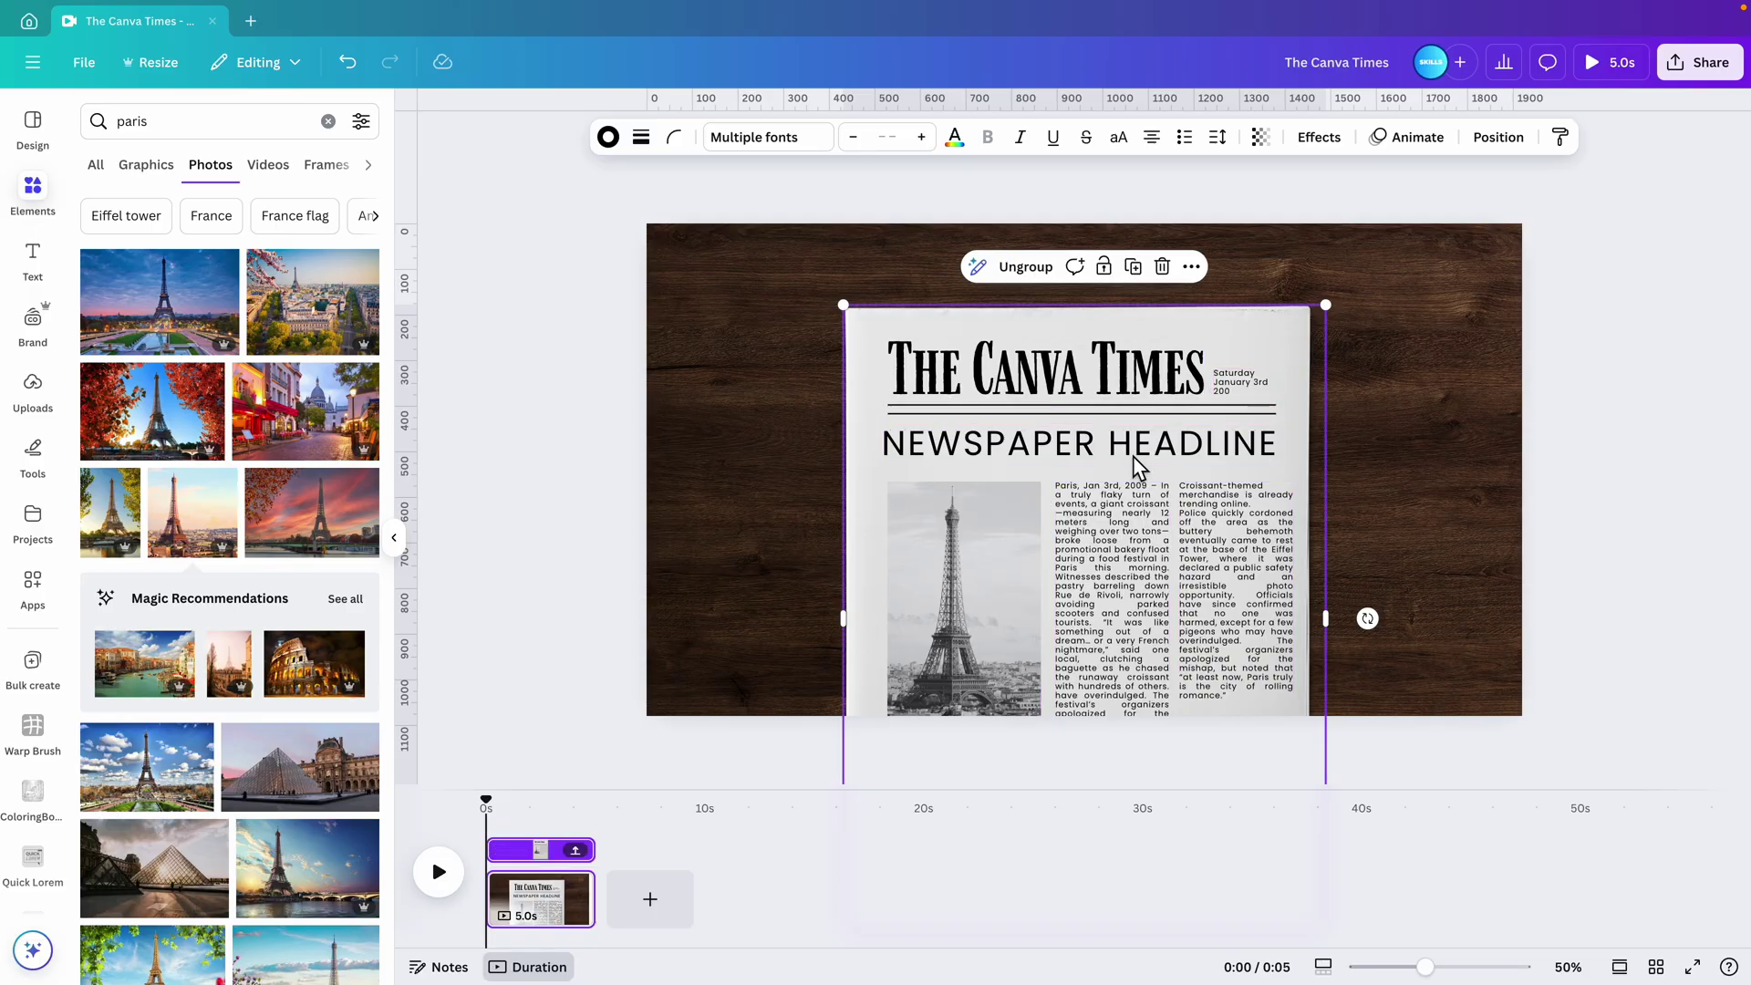
pyautogui.rightClick(545, 901)
pyautogui.click(632, 599)
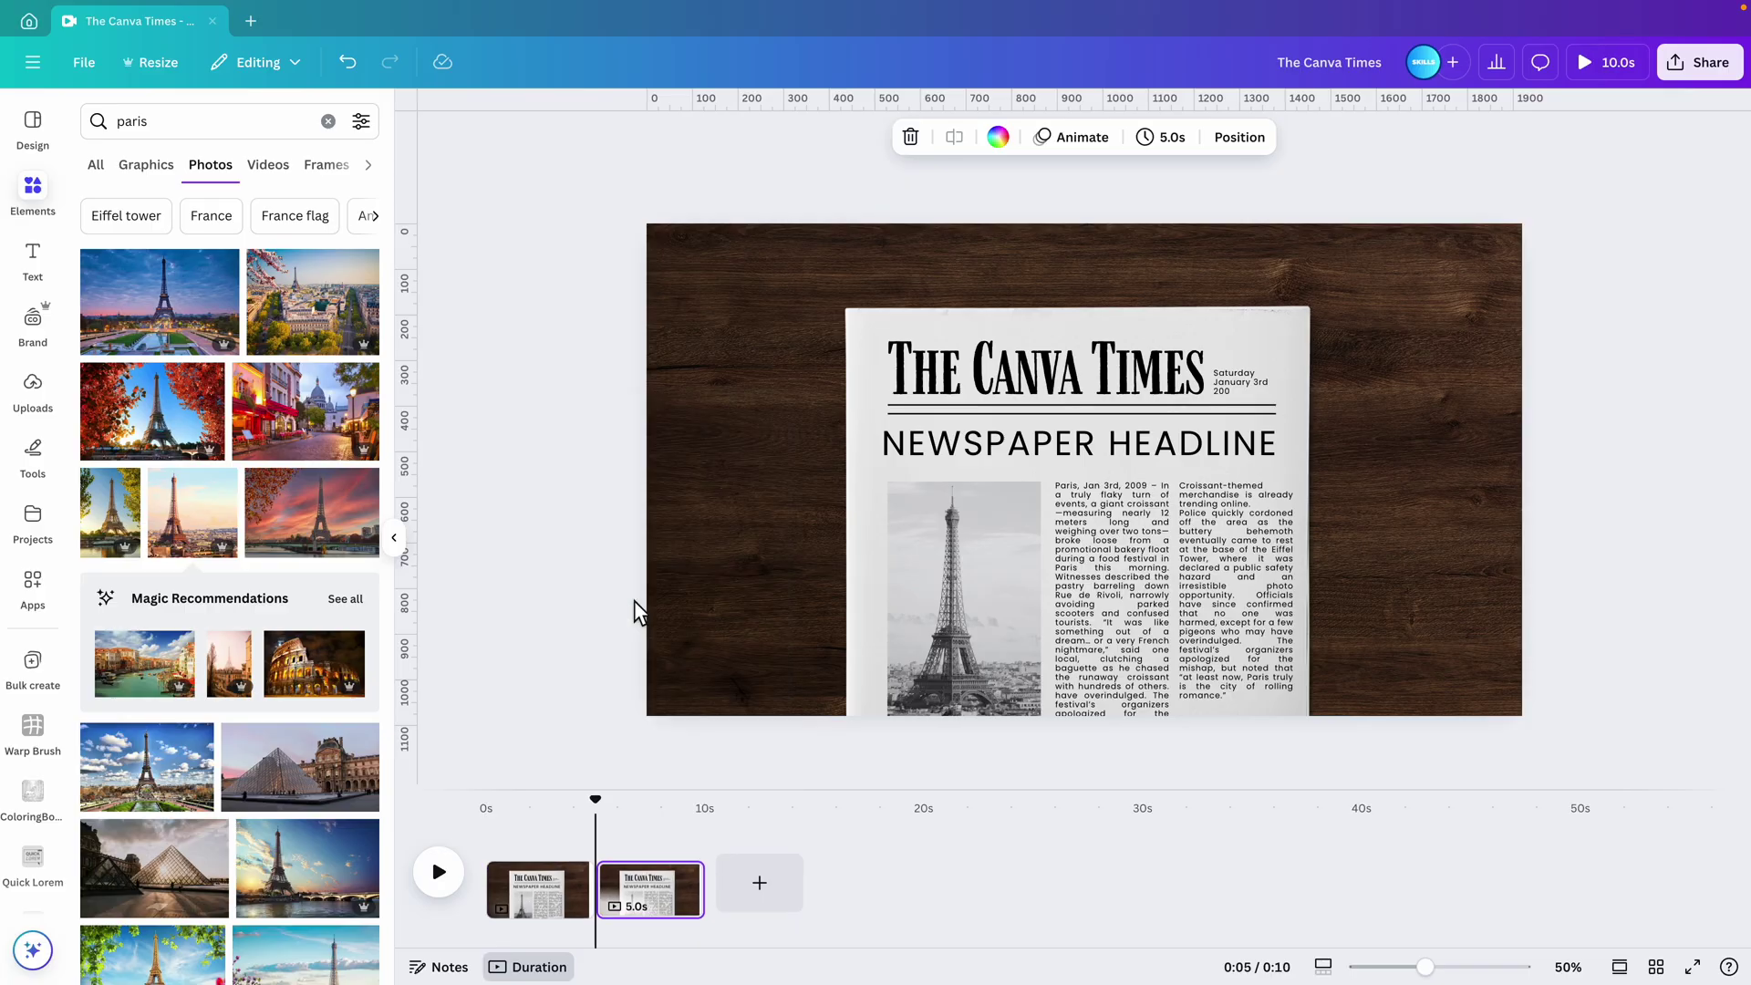
# - On the first page, tilt the newspaper clockwise and move it off the table to the lower left
pyautogui.click(556, 889)
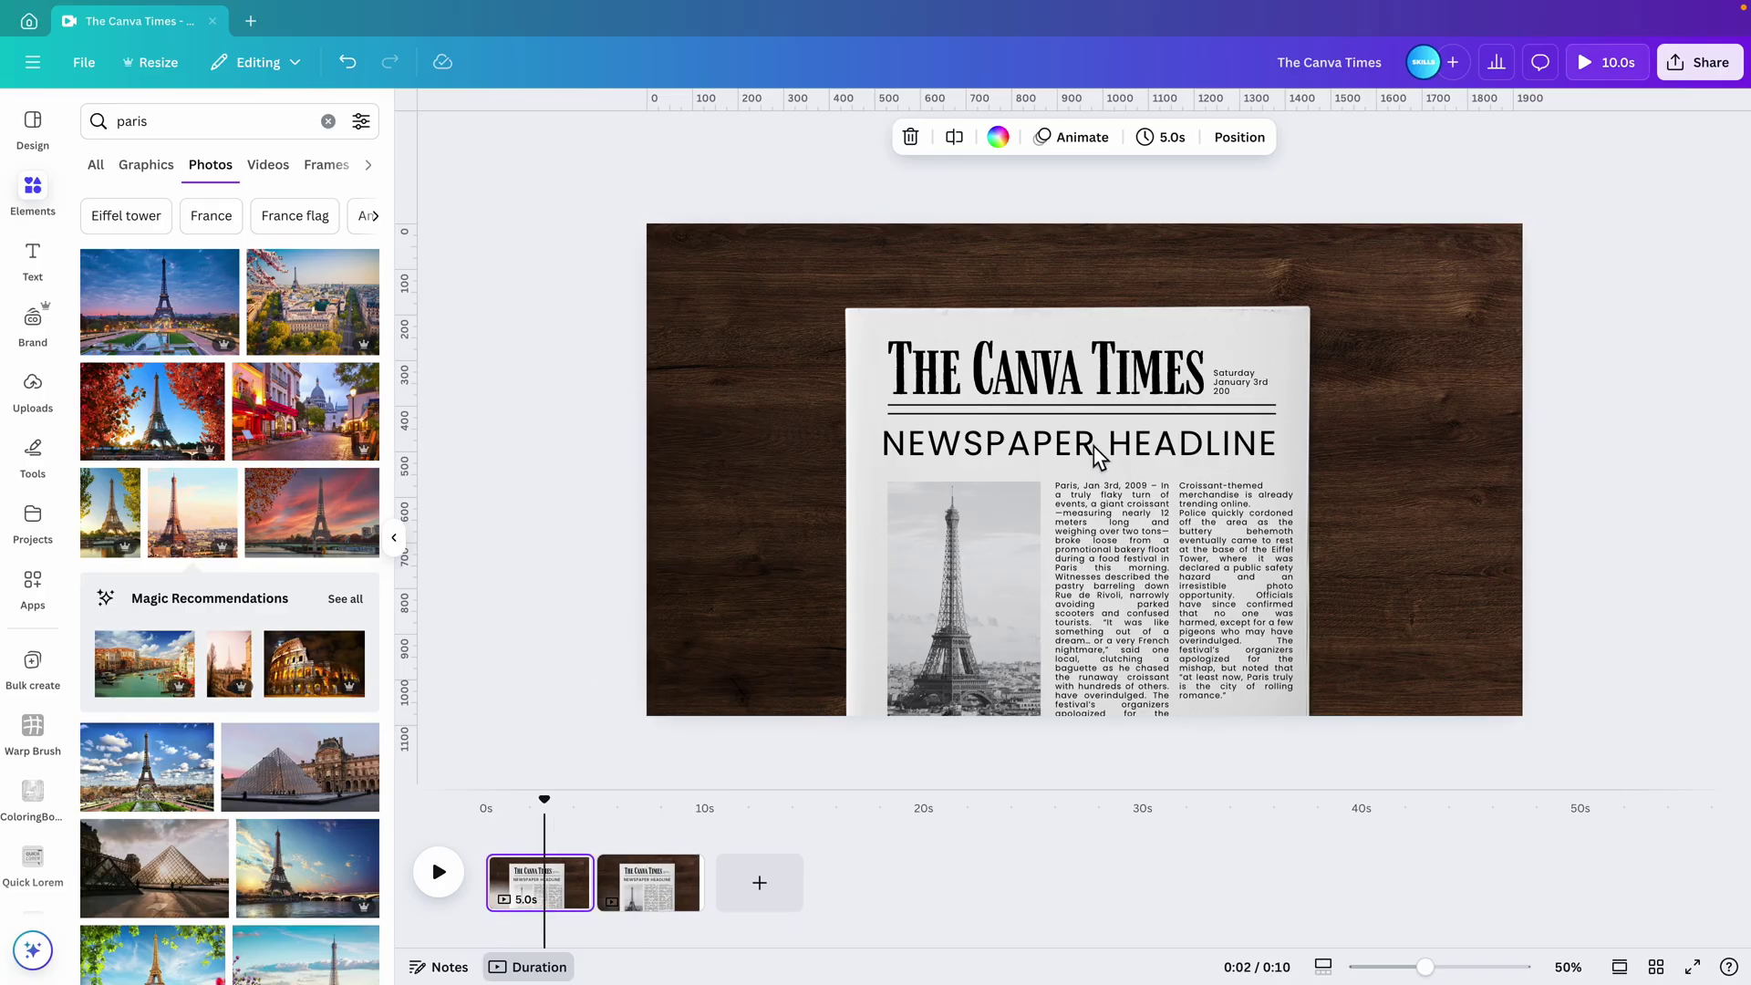
pyautogui.click(1245, 347)
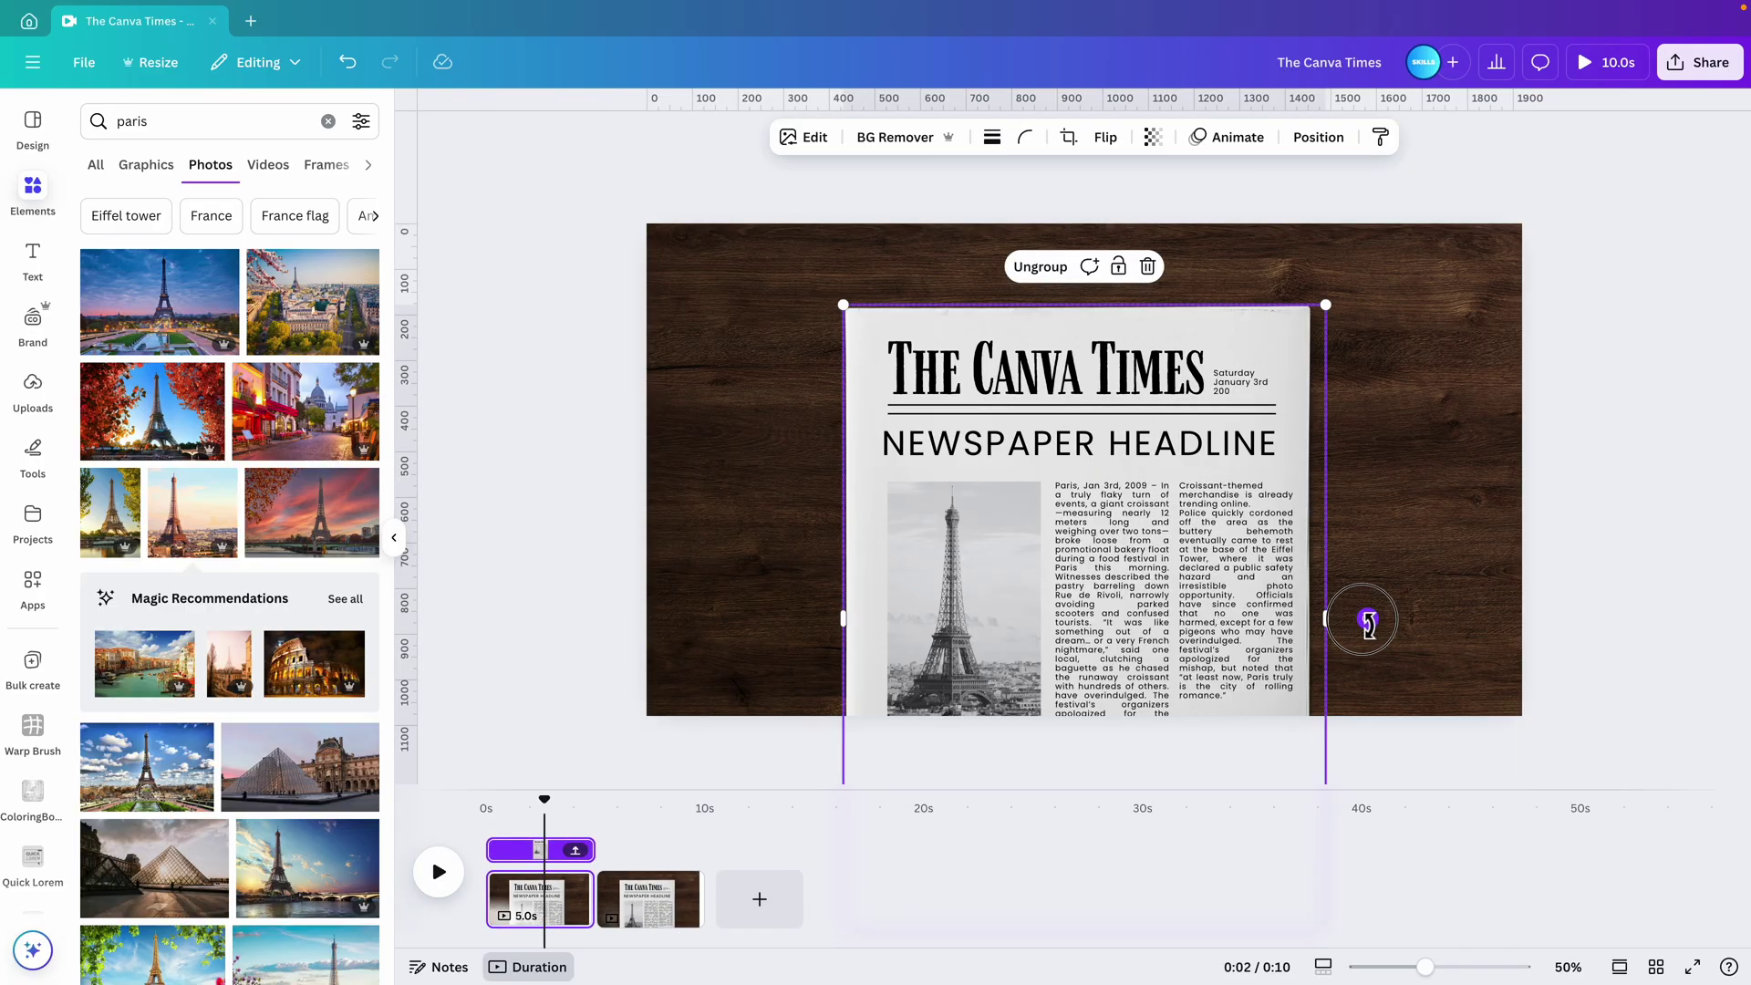
pyautogui.moveTo(1367, 621); pyautogui.dragTo(1309, 446)
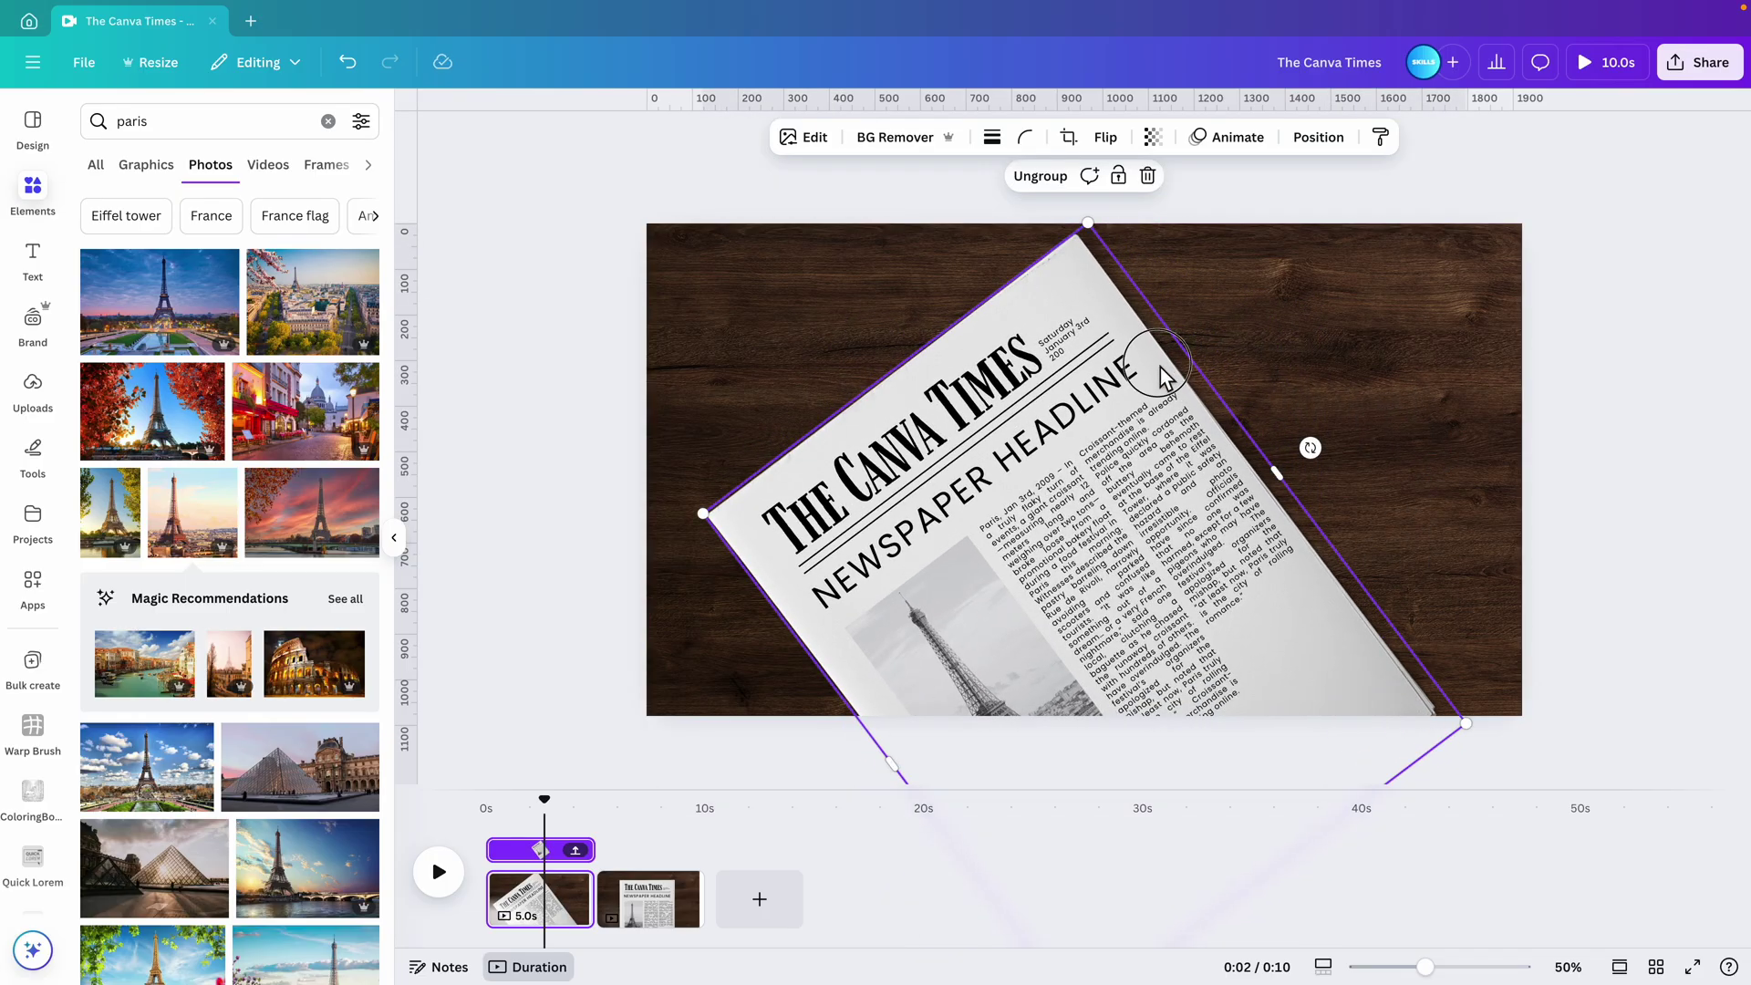
pyautogui.moveTo(1162, 369); pyautogui.dragTo(653, 738)
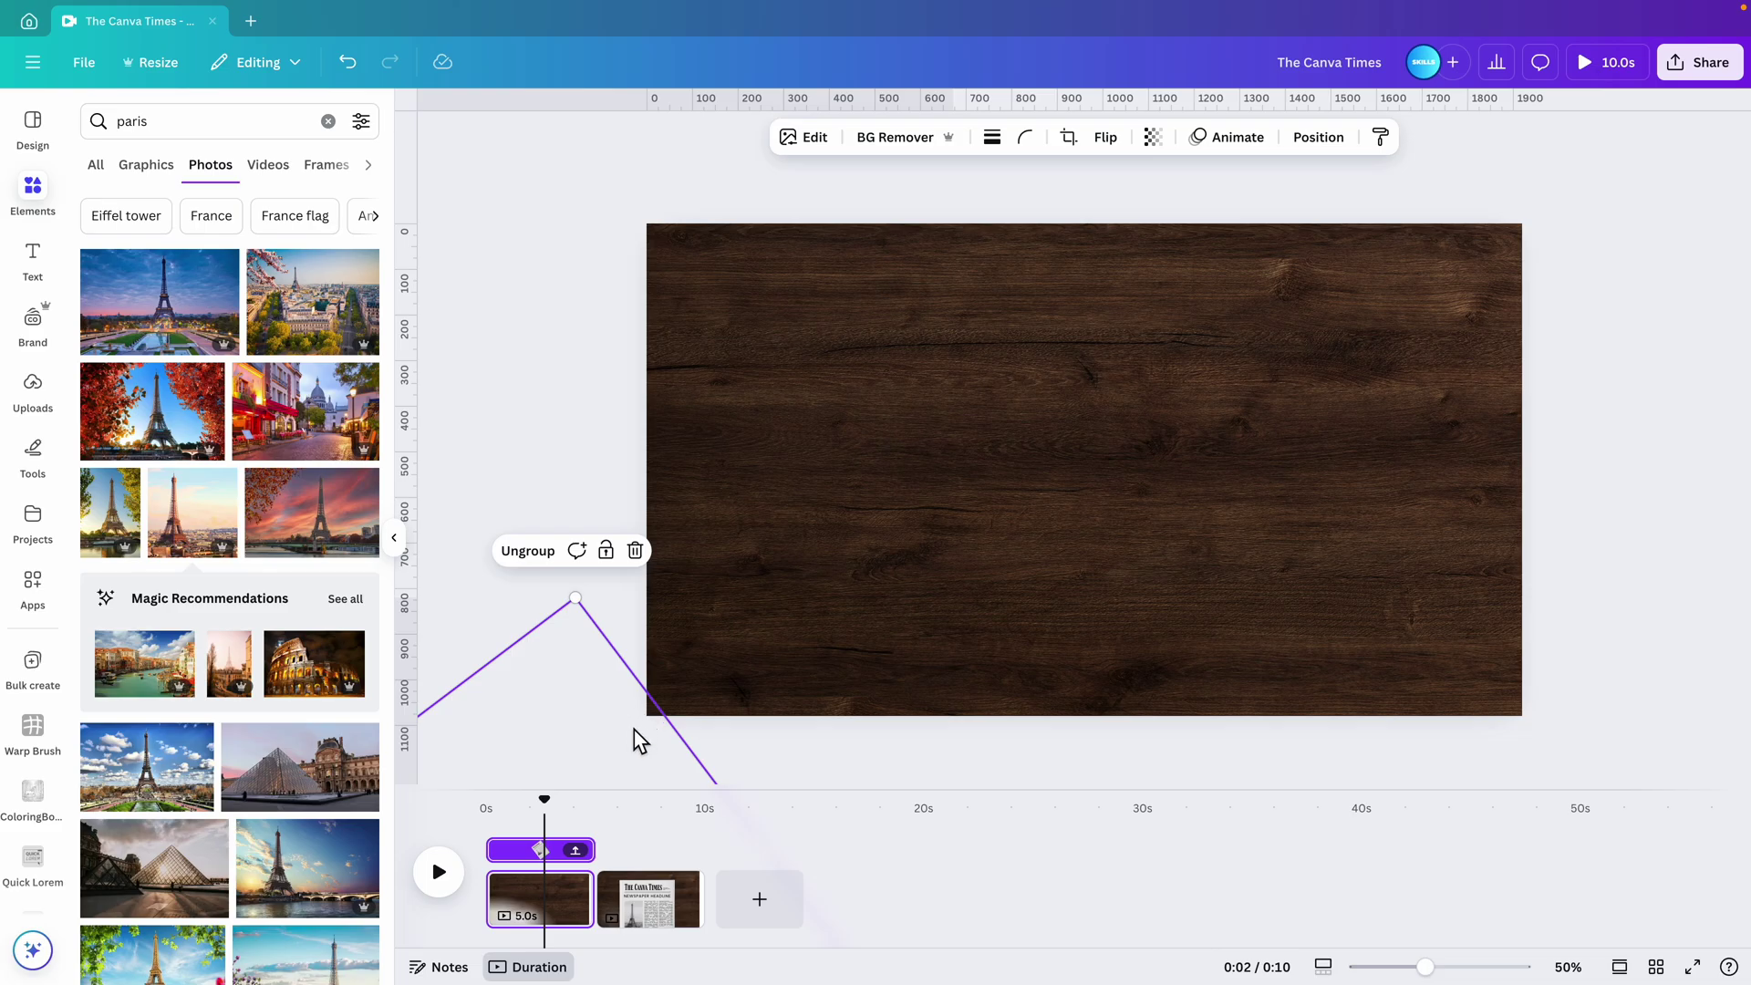
pyautogui.scroll(-3, 1078, 544)
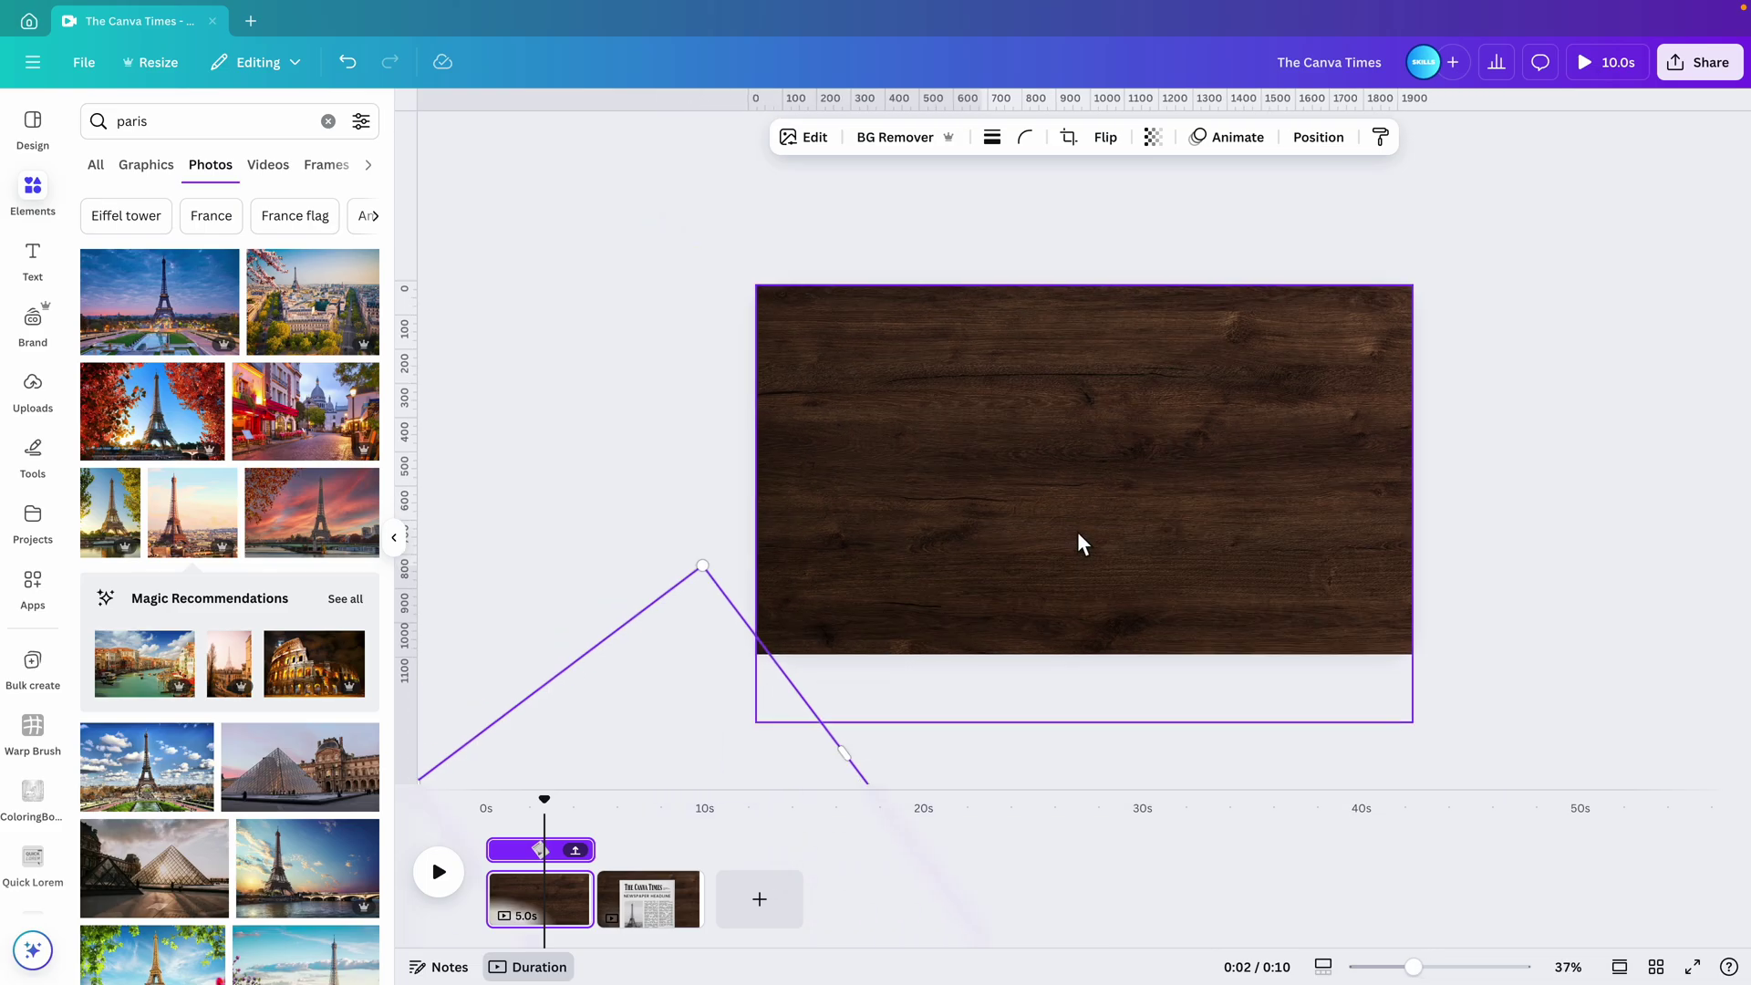
pyautogui.click(1535, 481)
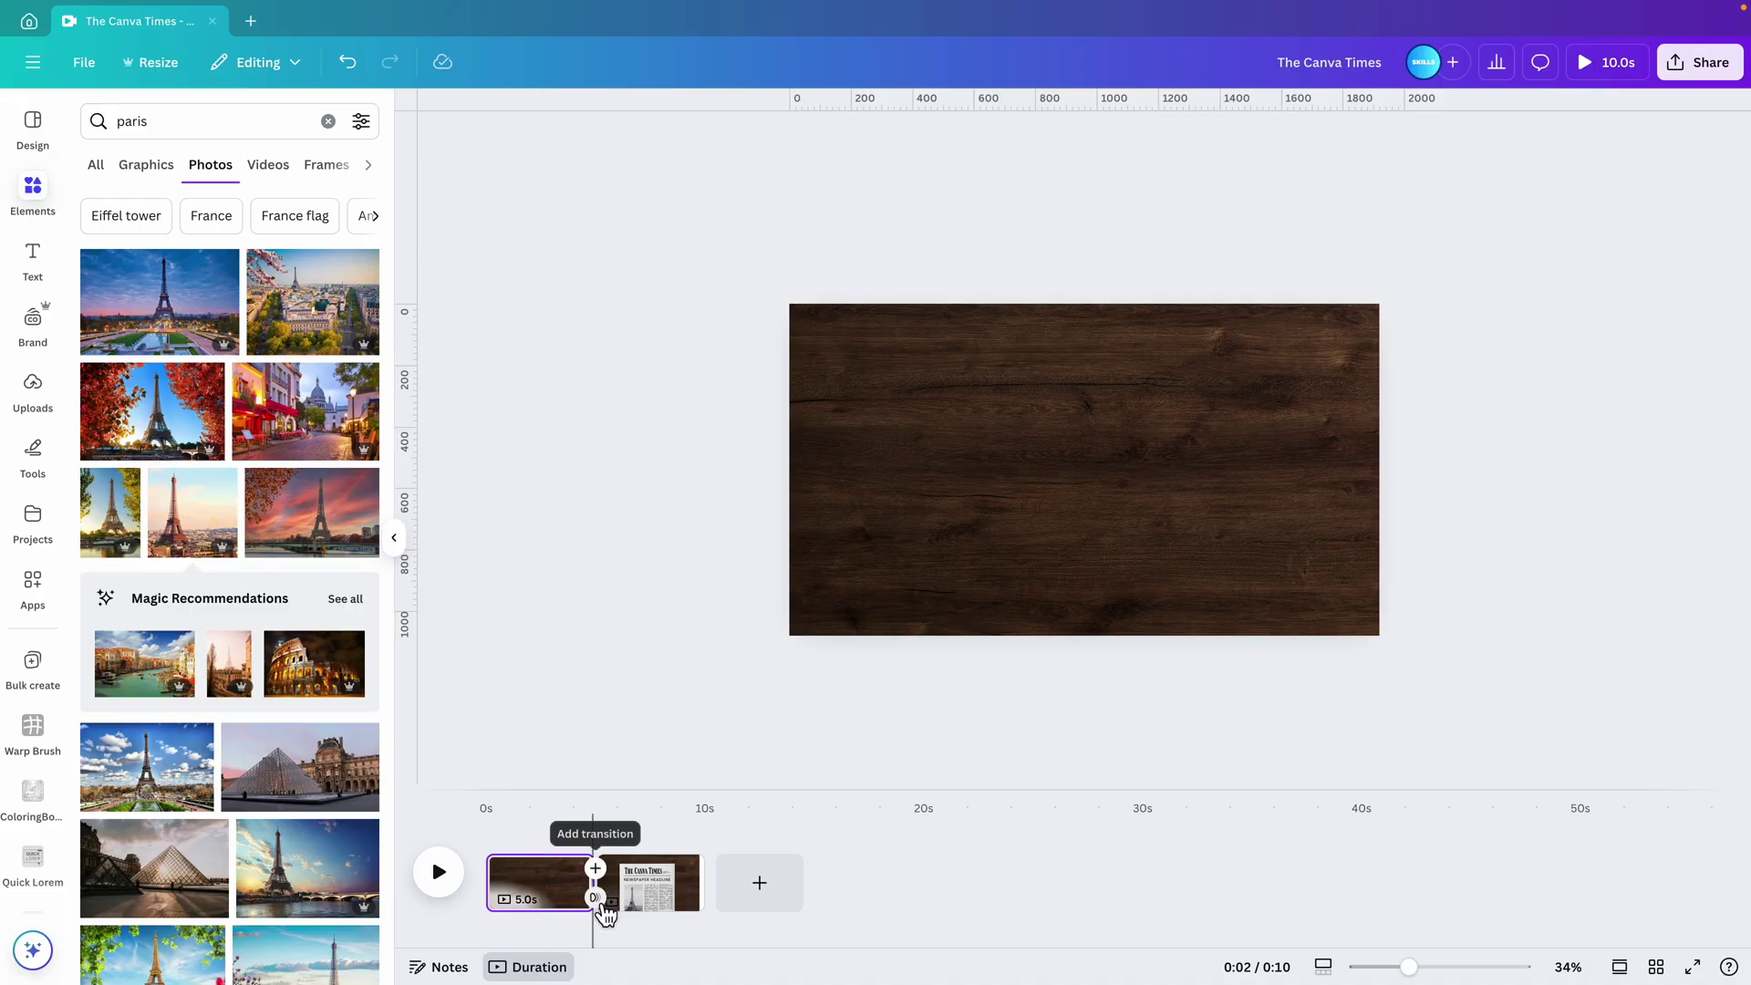
# - Add a Match & Move transition between the pages with a duration of about 2 seconds
pyautogui.click(606, 912)
pyautogui.click(142, 512)
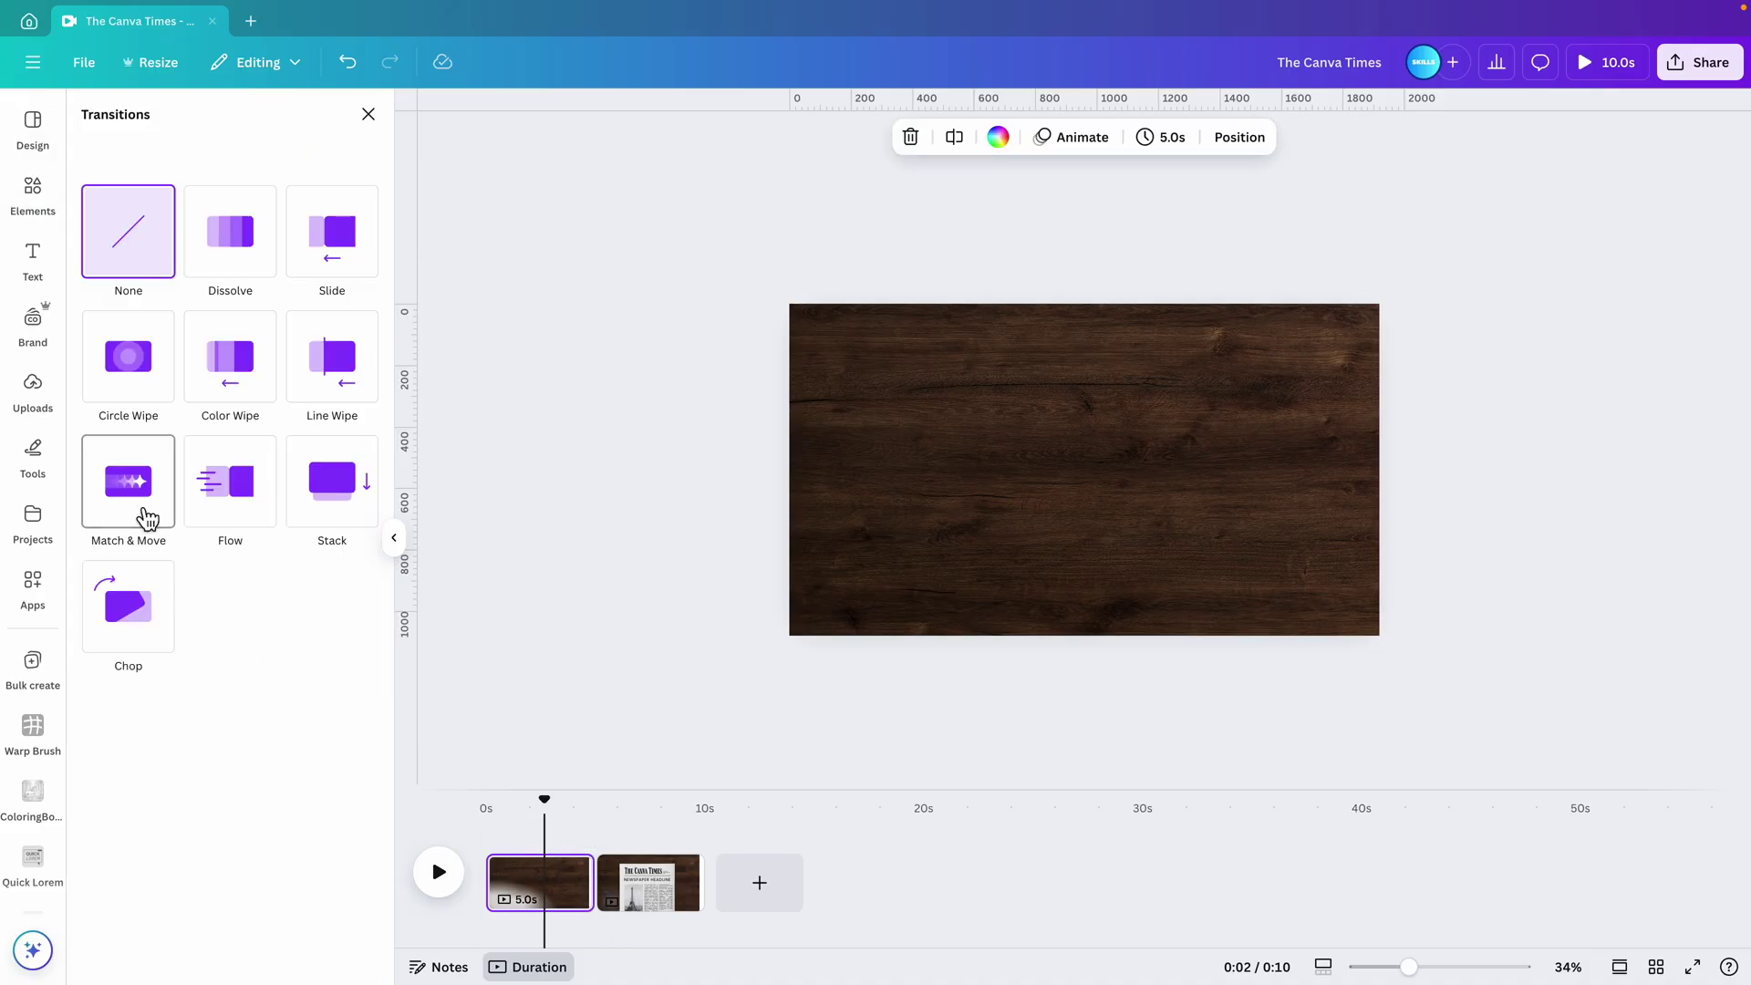
pyautogui.moveTo(128, 620); pyautogui.dragTo(284, 644)
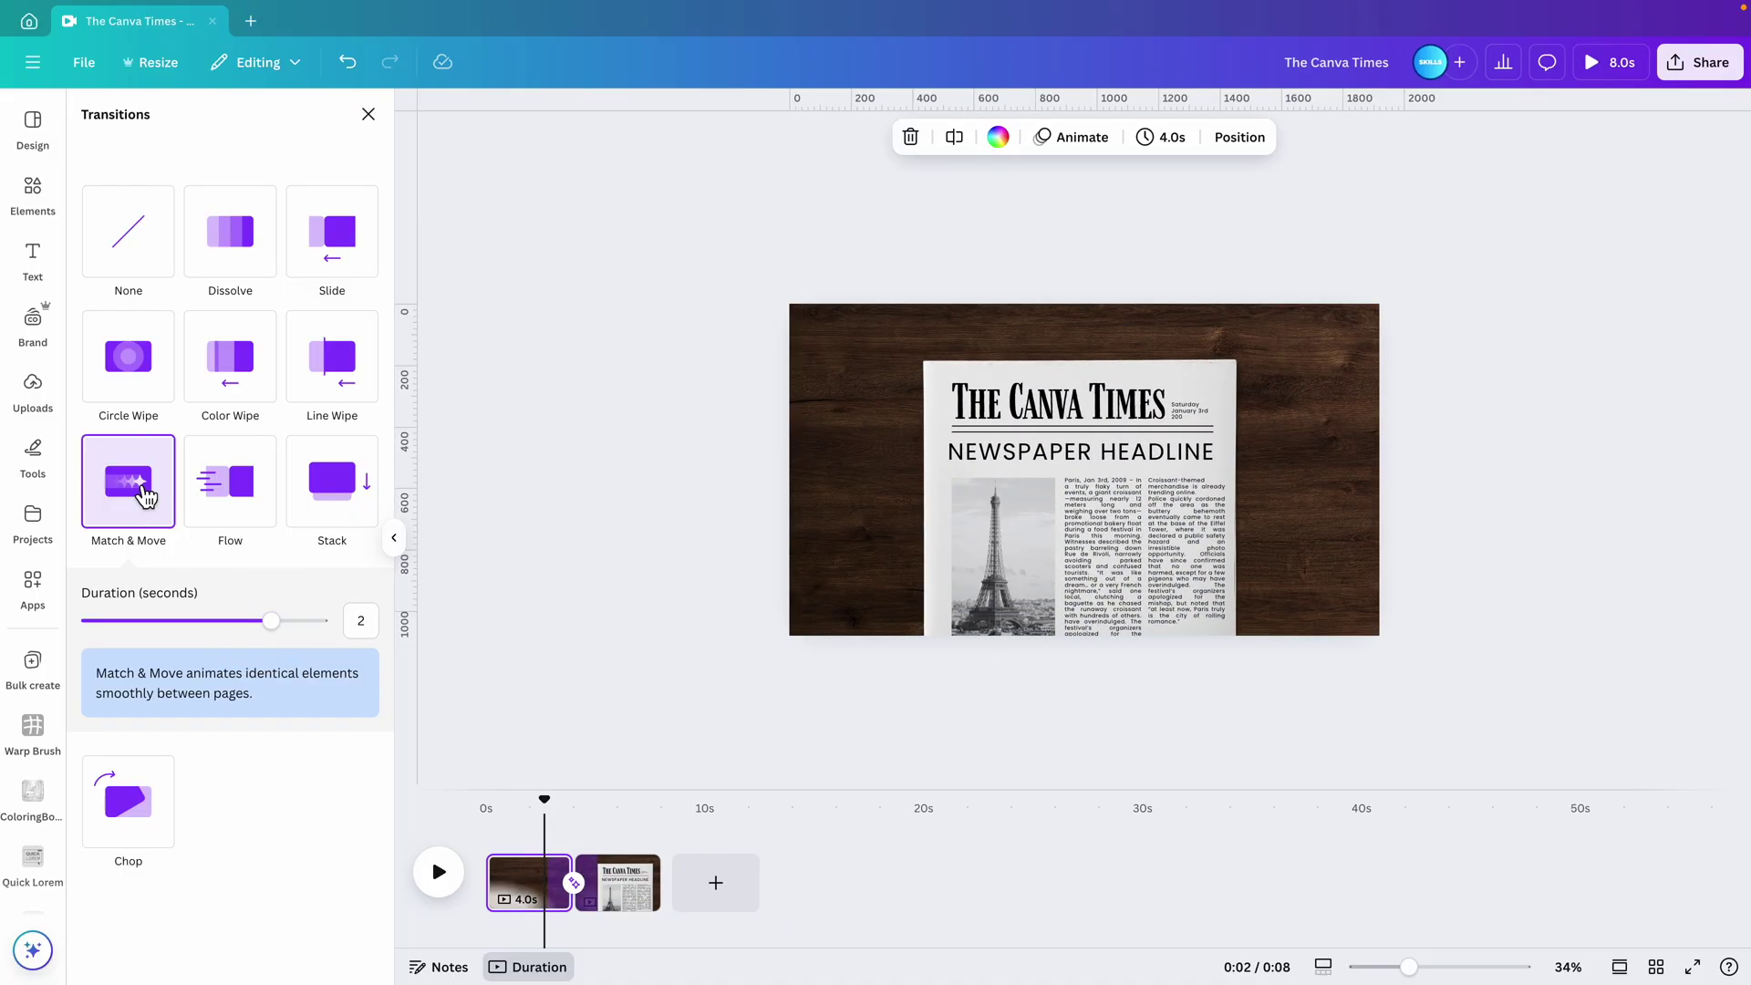
pyautogui.click(618, 882)
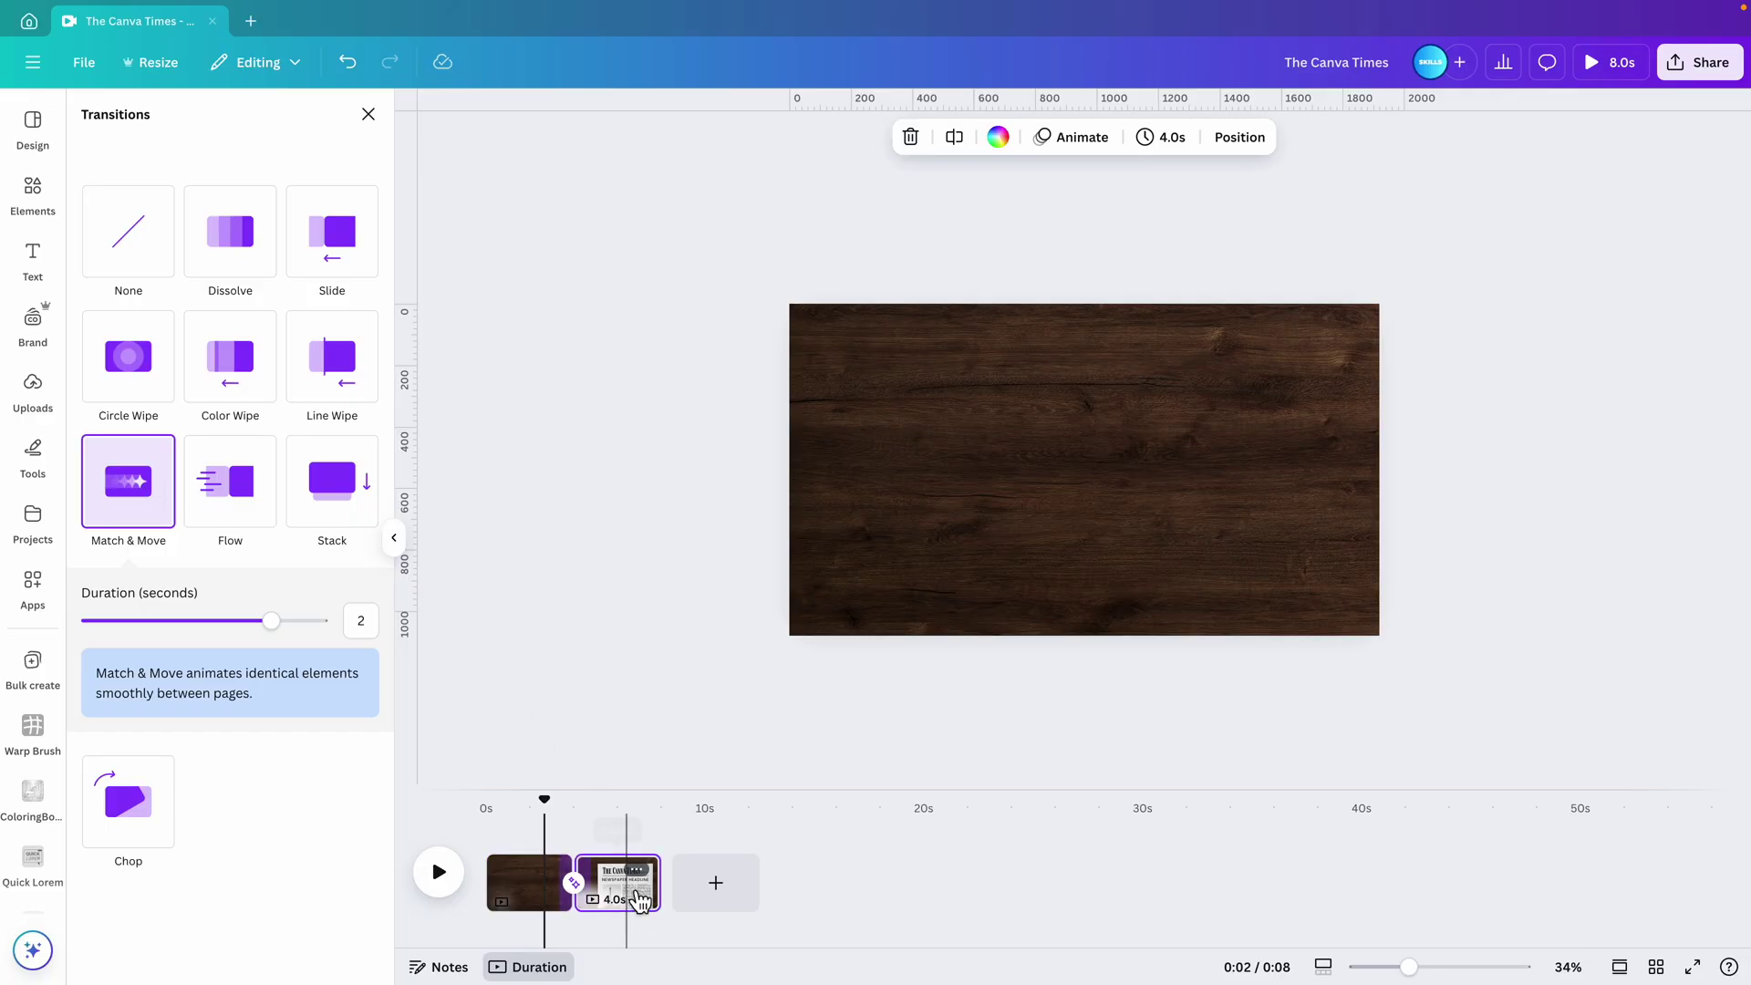
# - Search Elements for 'highlight' and add a yellow highlight bar graphic to the page
pyautogui.scroll(3, 1275, 549)
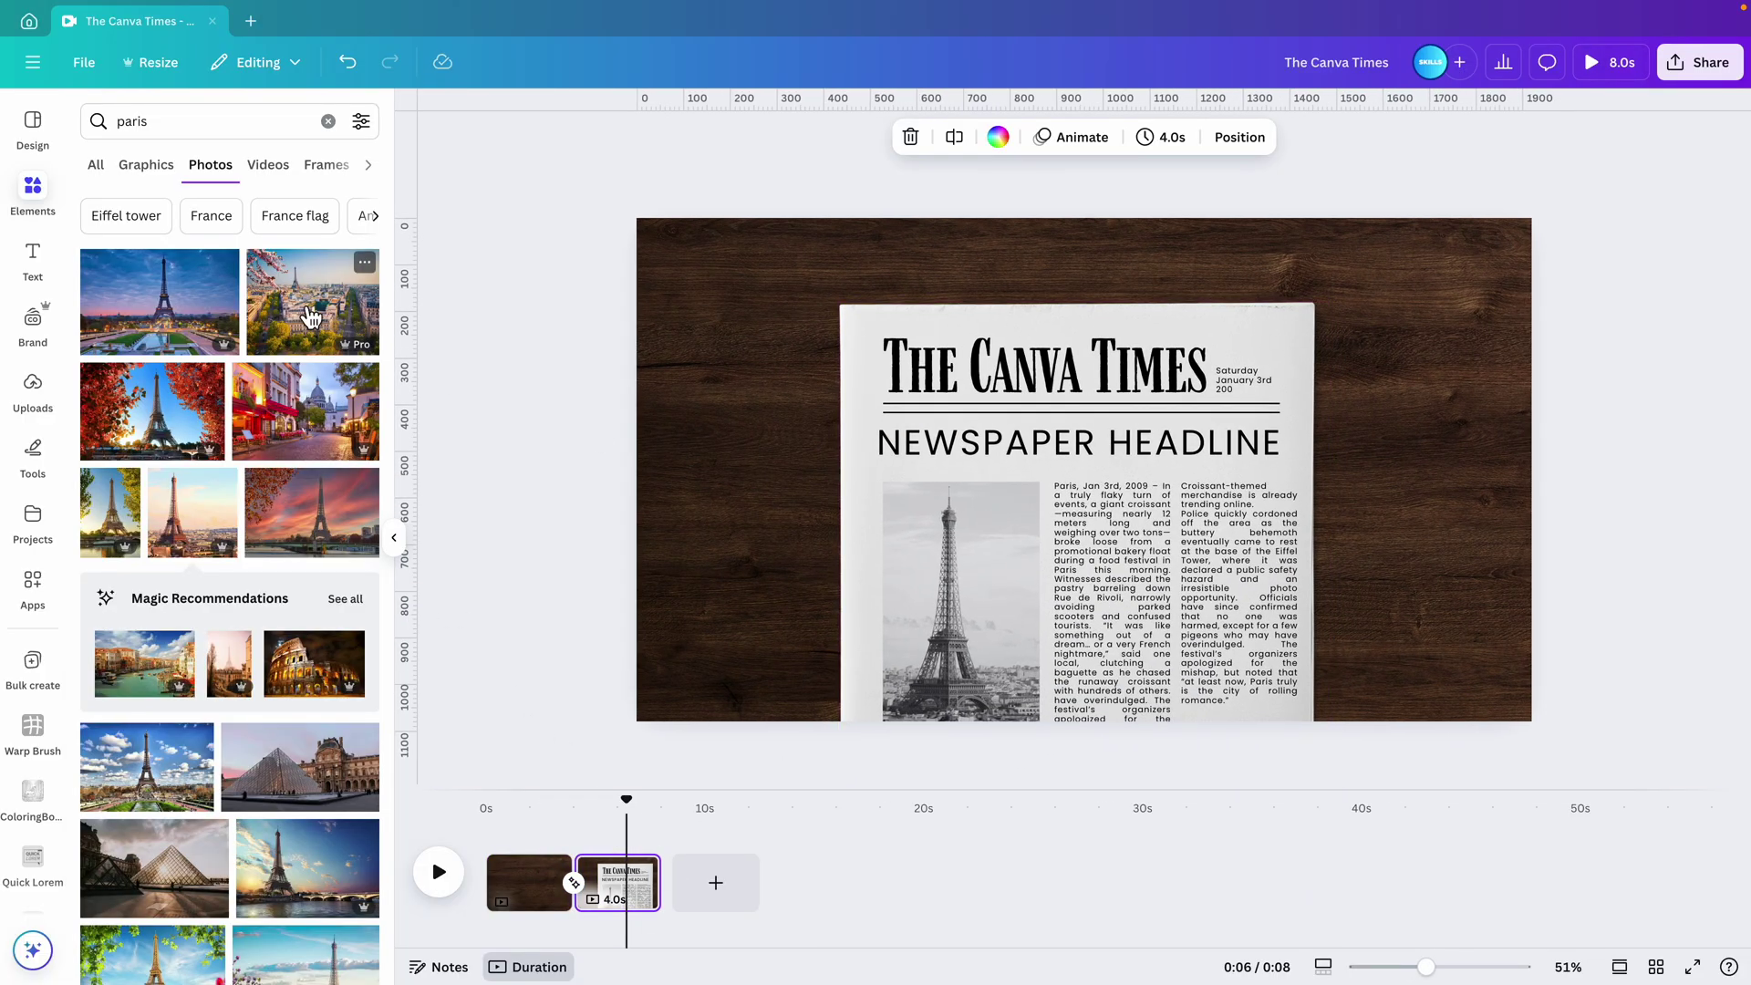
pyautogui.click(184, 131)
pyautogui.write('hig')
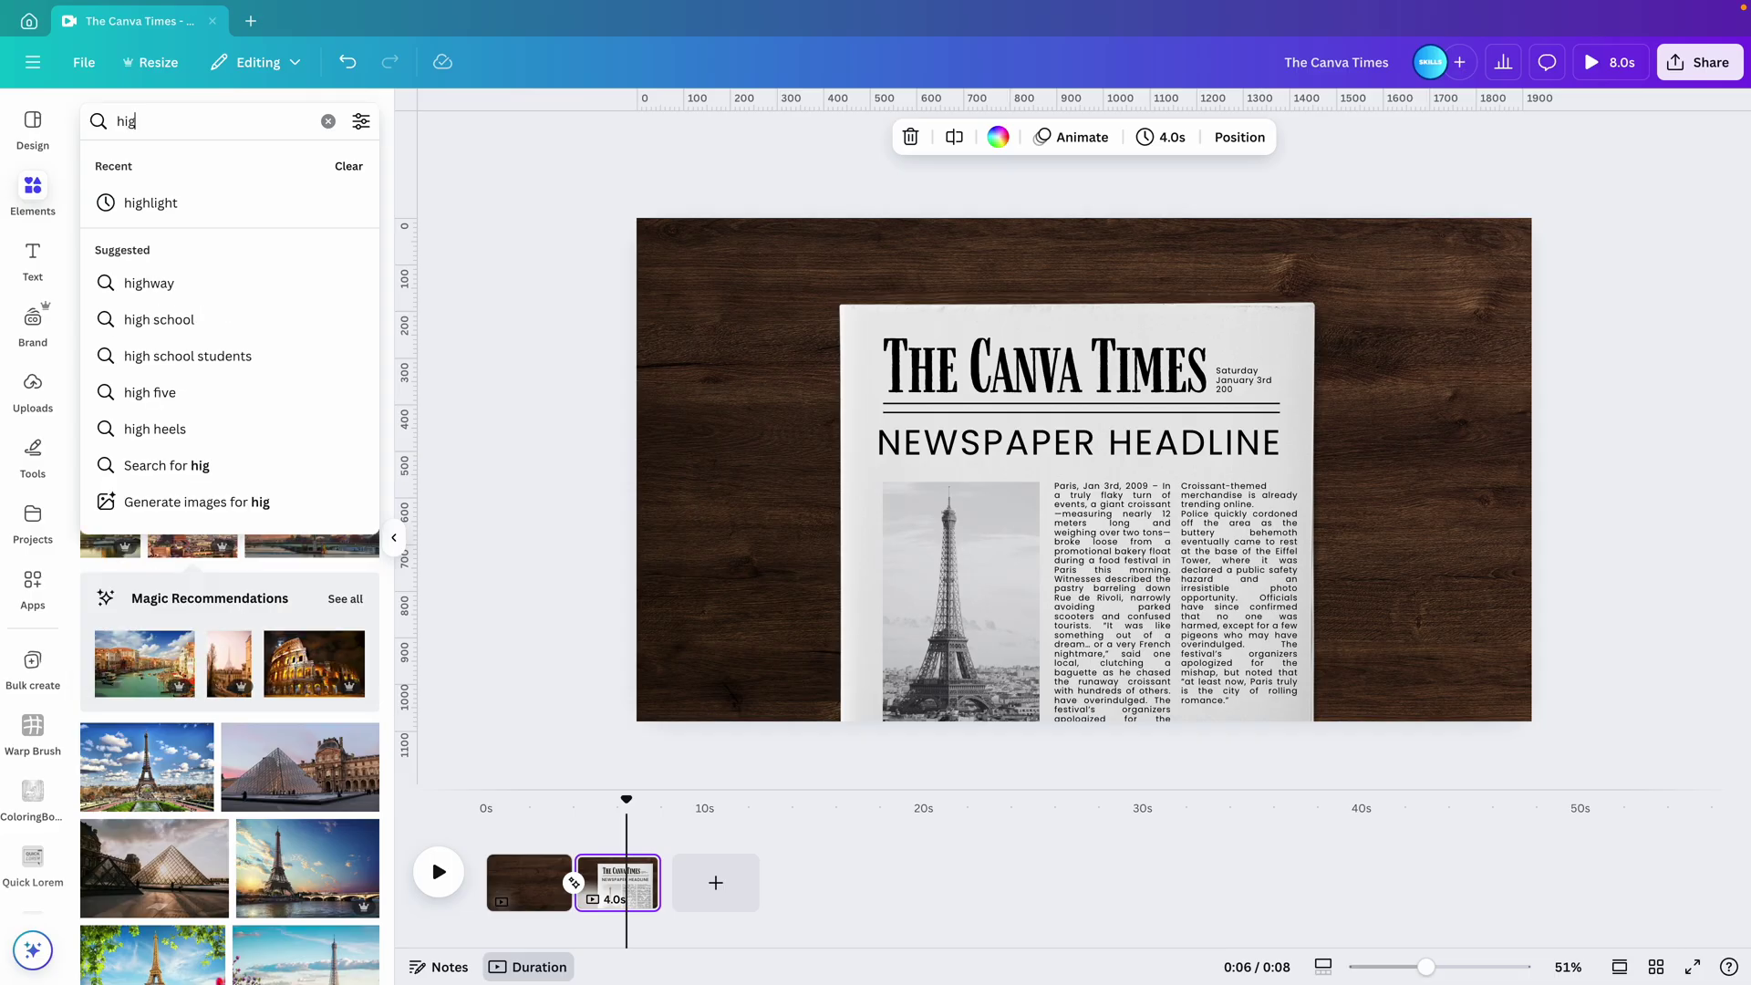
pyautogui.write('hlight')
pyautogui.press('Return')
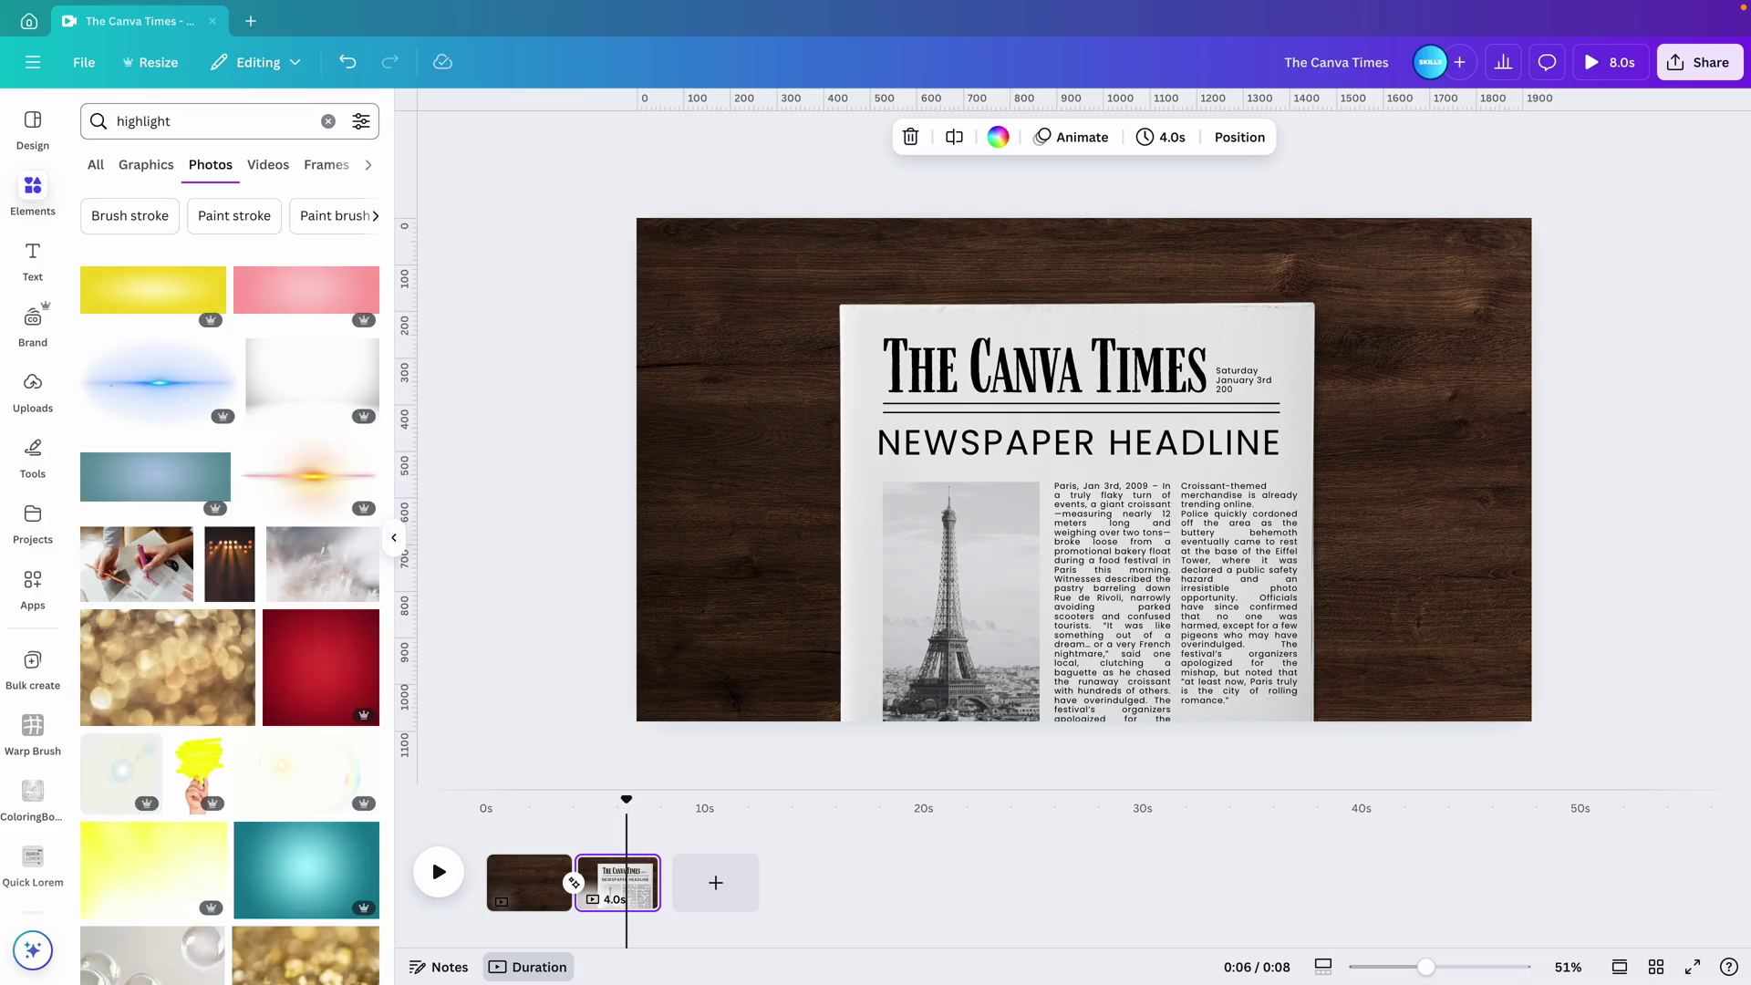
pyautogui.click(151, 173)
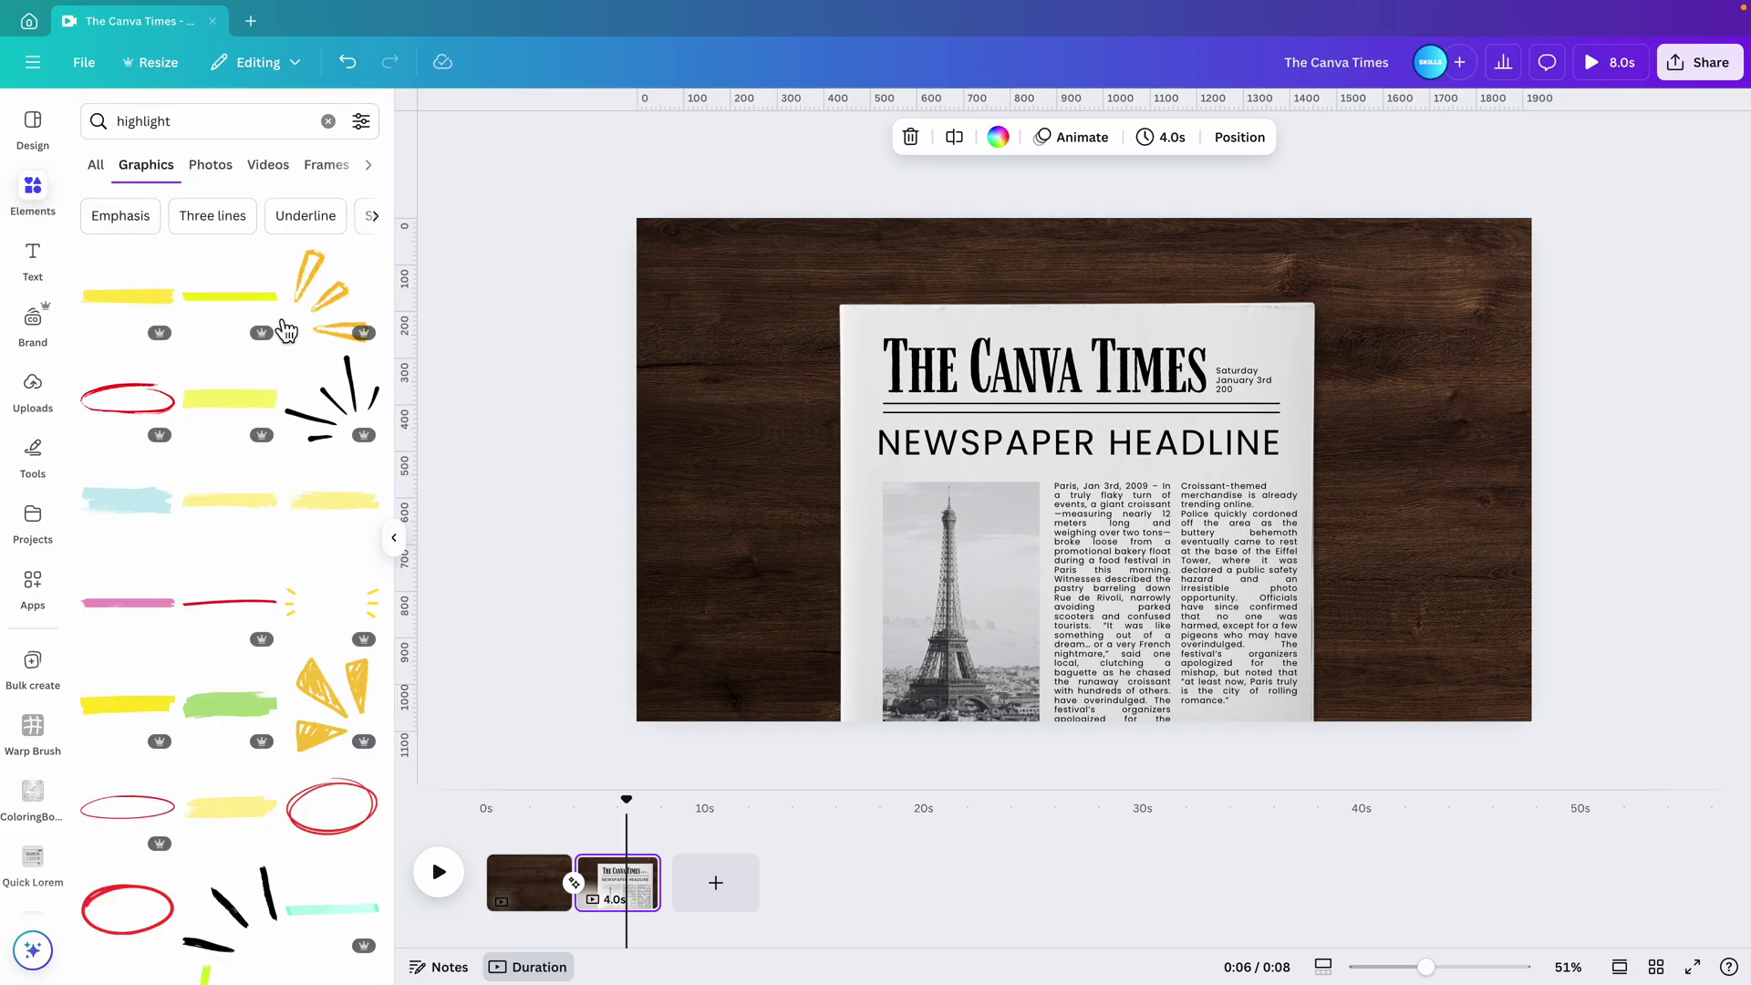
pyautogui.click(246, 312)
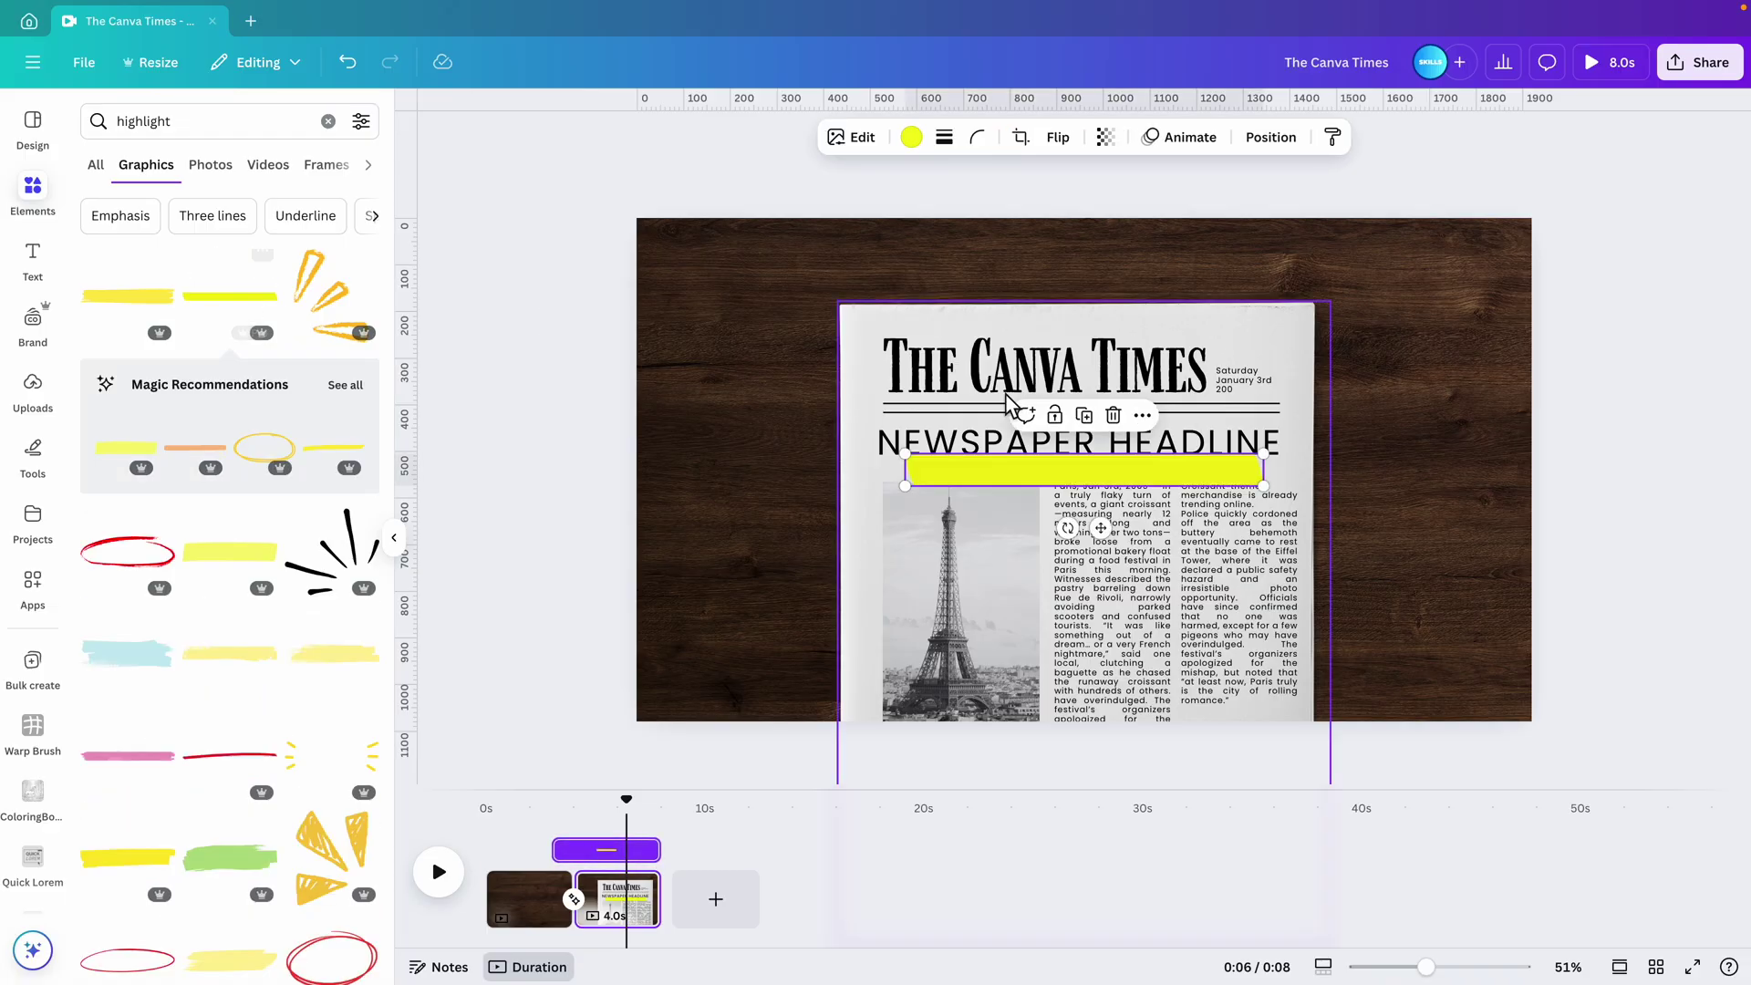
# - Stretch the yellow bar across NEWSPAPER HEADLINE and set its transparency to 51
pyautogui.moveTo(993, 462); pyautogui.dragTo(962, 442)
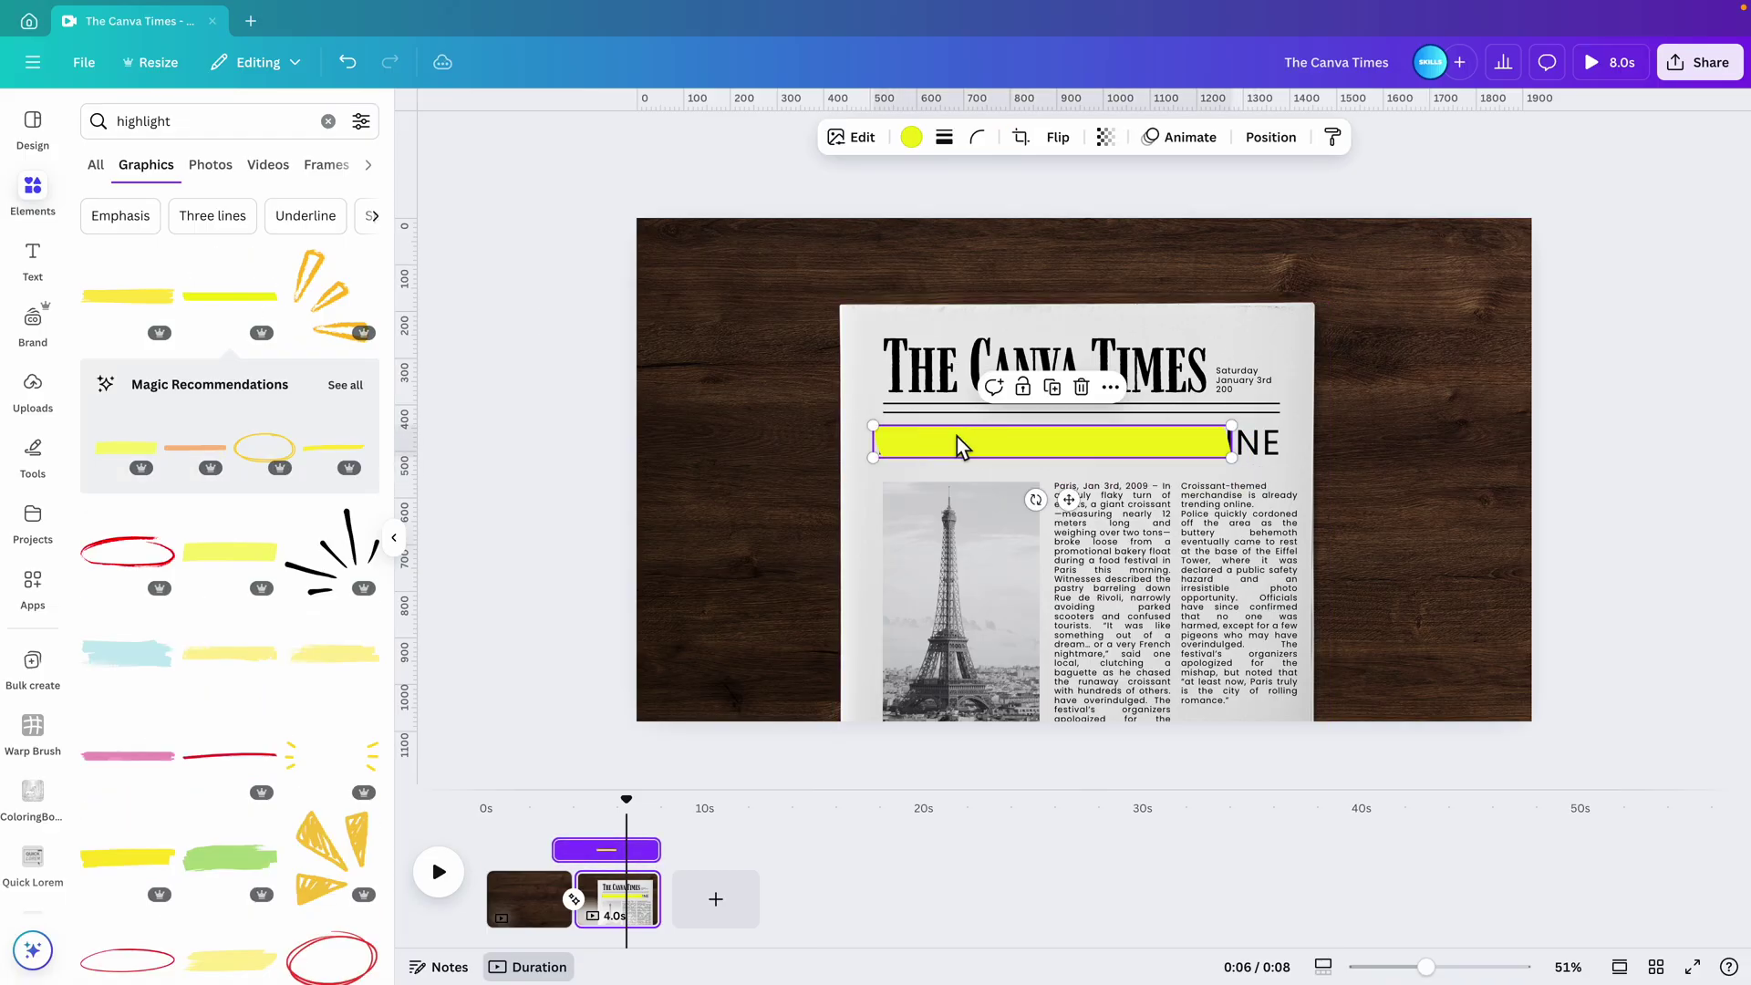
pyautogui.moveTo(1238, 457); pyautogui.dragTo(1289, 463)
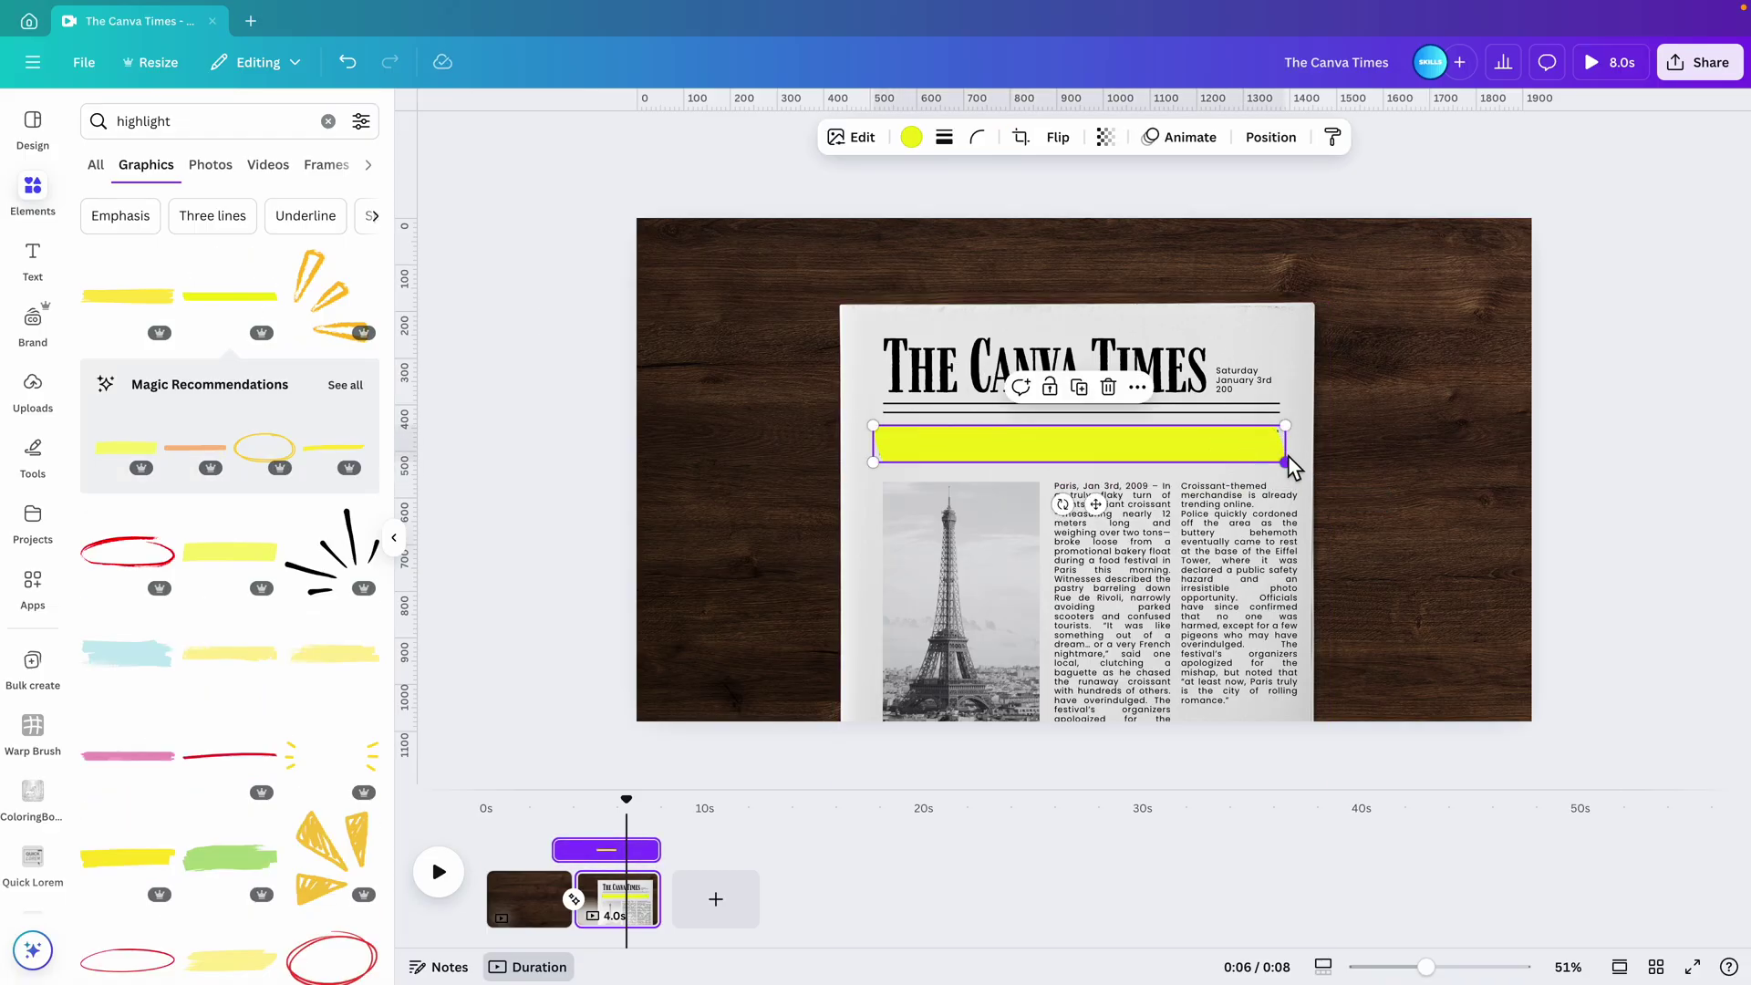
pyautogui.click(1105, 137)
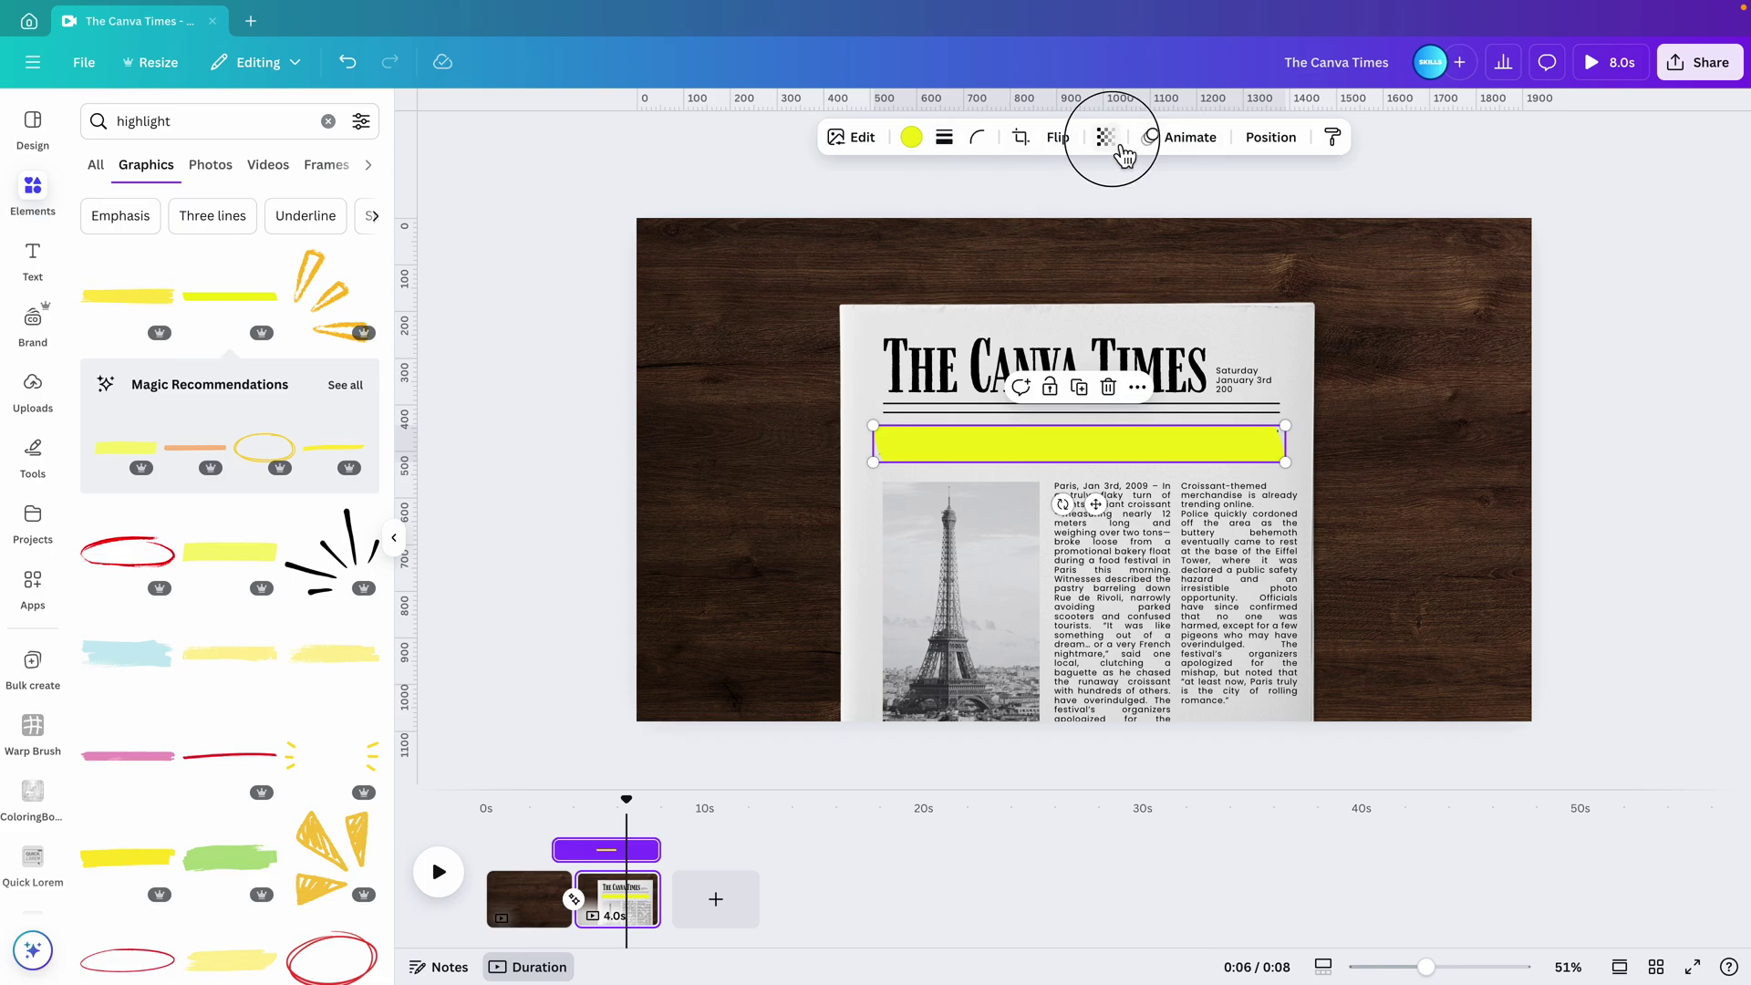
pyautogui.moveTo(1154, 213); pyautogui.dragTo(1092, 232)
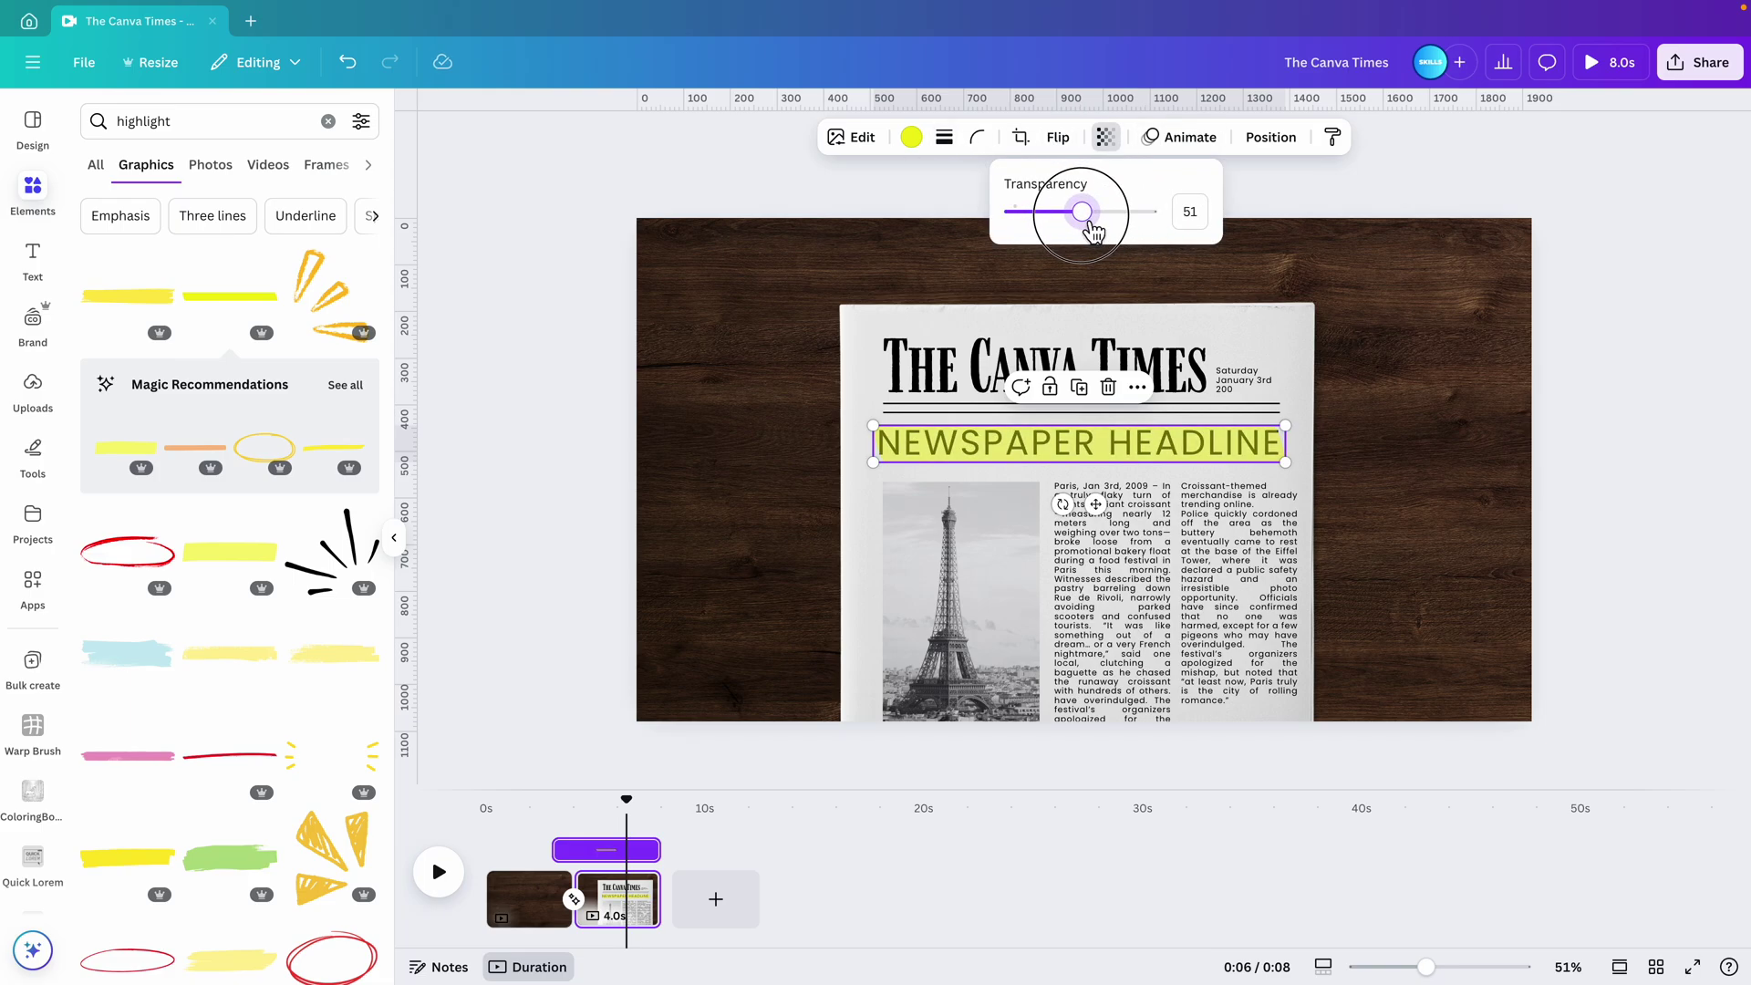
pyautogui.click(1596, 341)
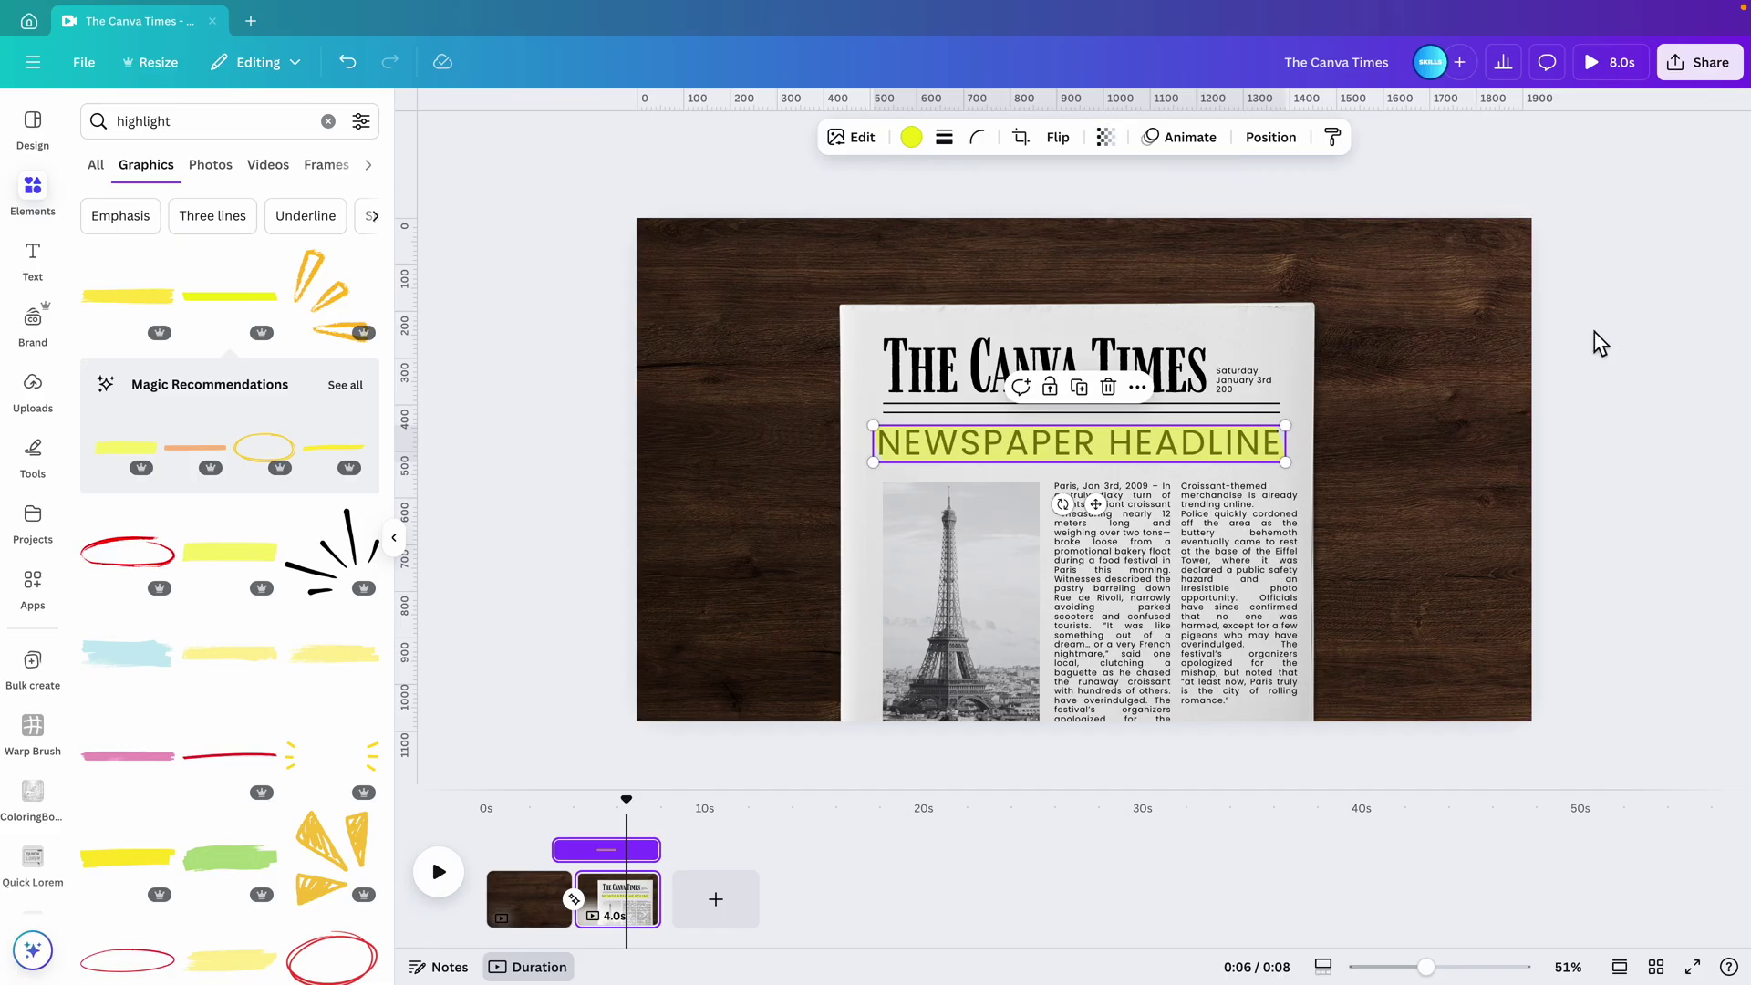
# - Give the highlight bar a slower, delayed Wipe animation
pyautogui.click(1209, 155)
pyautogui.click(263, 584)
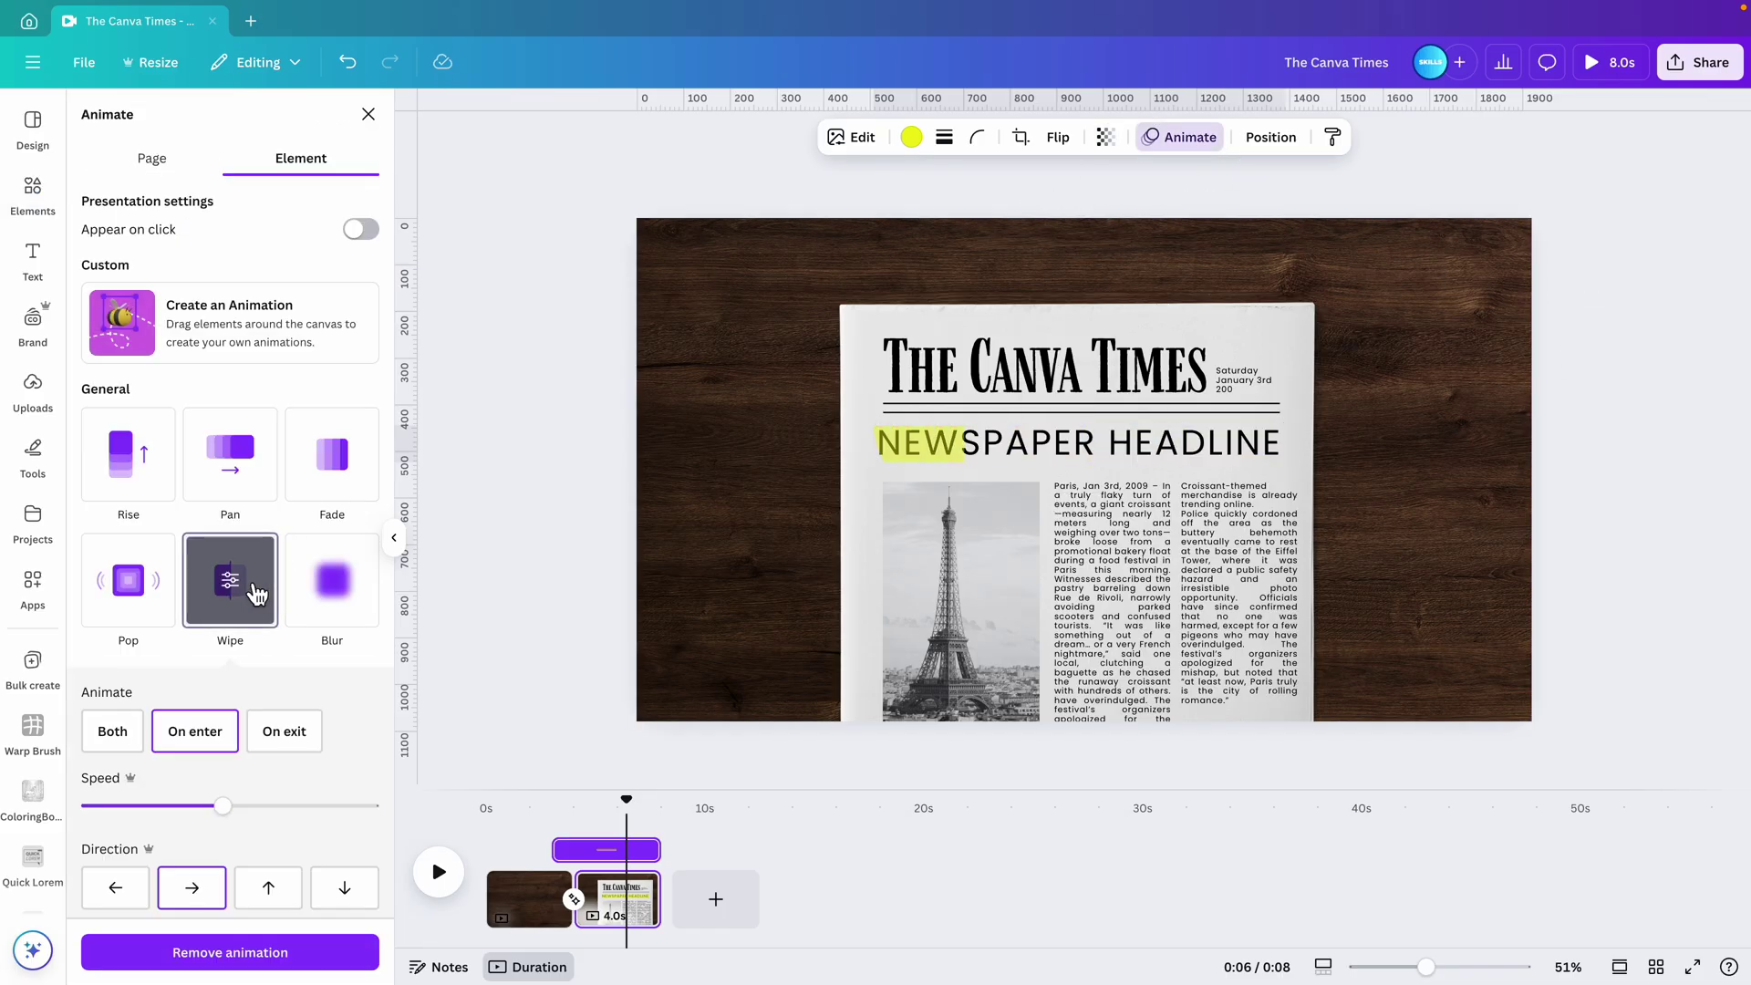
pyautogui.moveTo(224, 806); pyautogui.dragTo(147, 808)
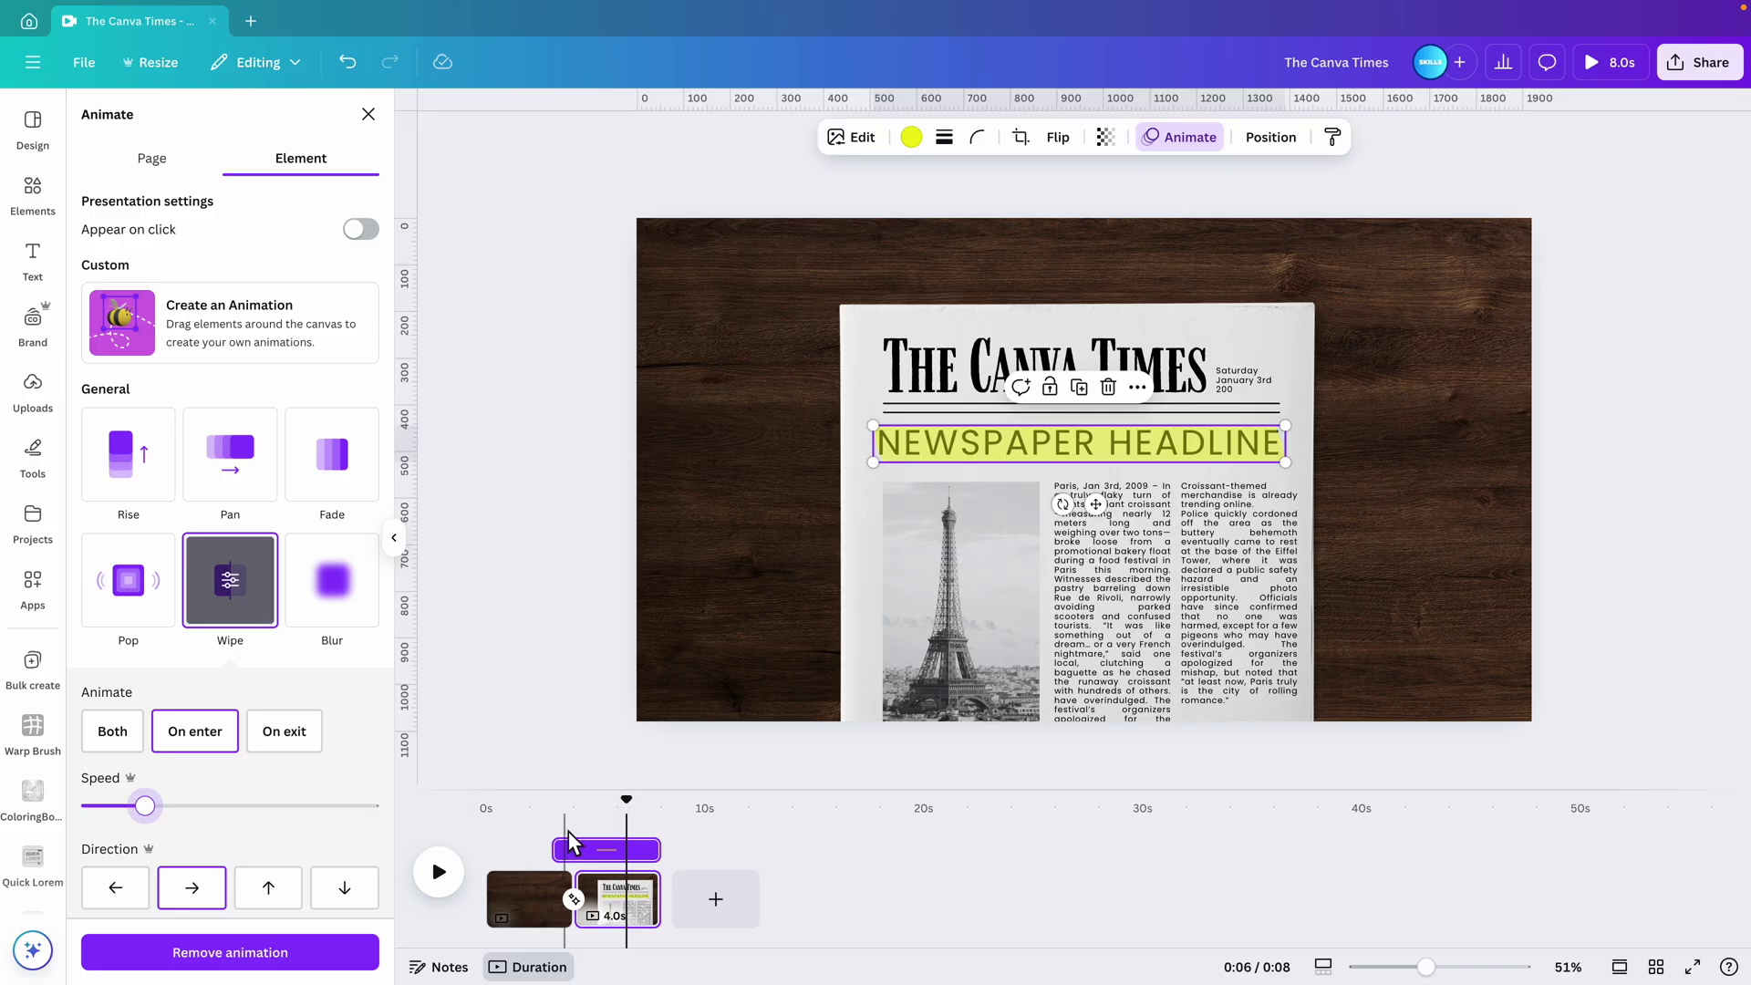
pyautogui.moveTo(565, 850); pyautogui.dragTo(587, 849)
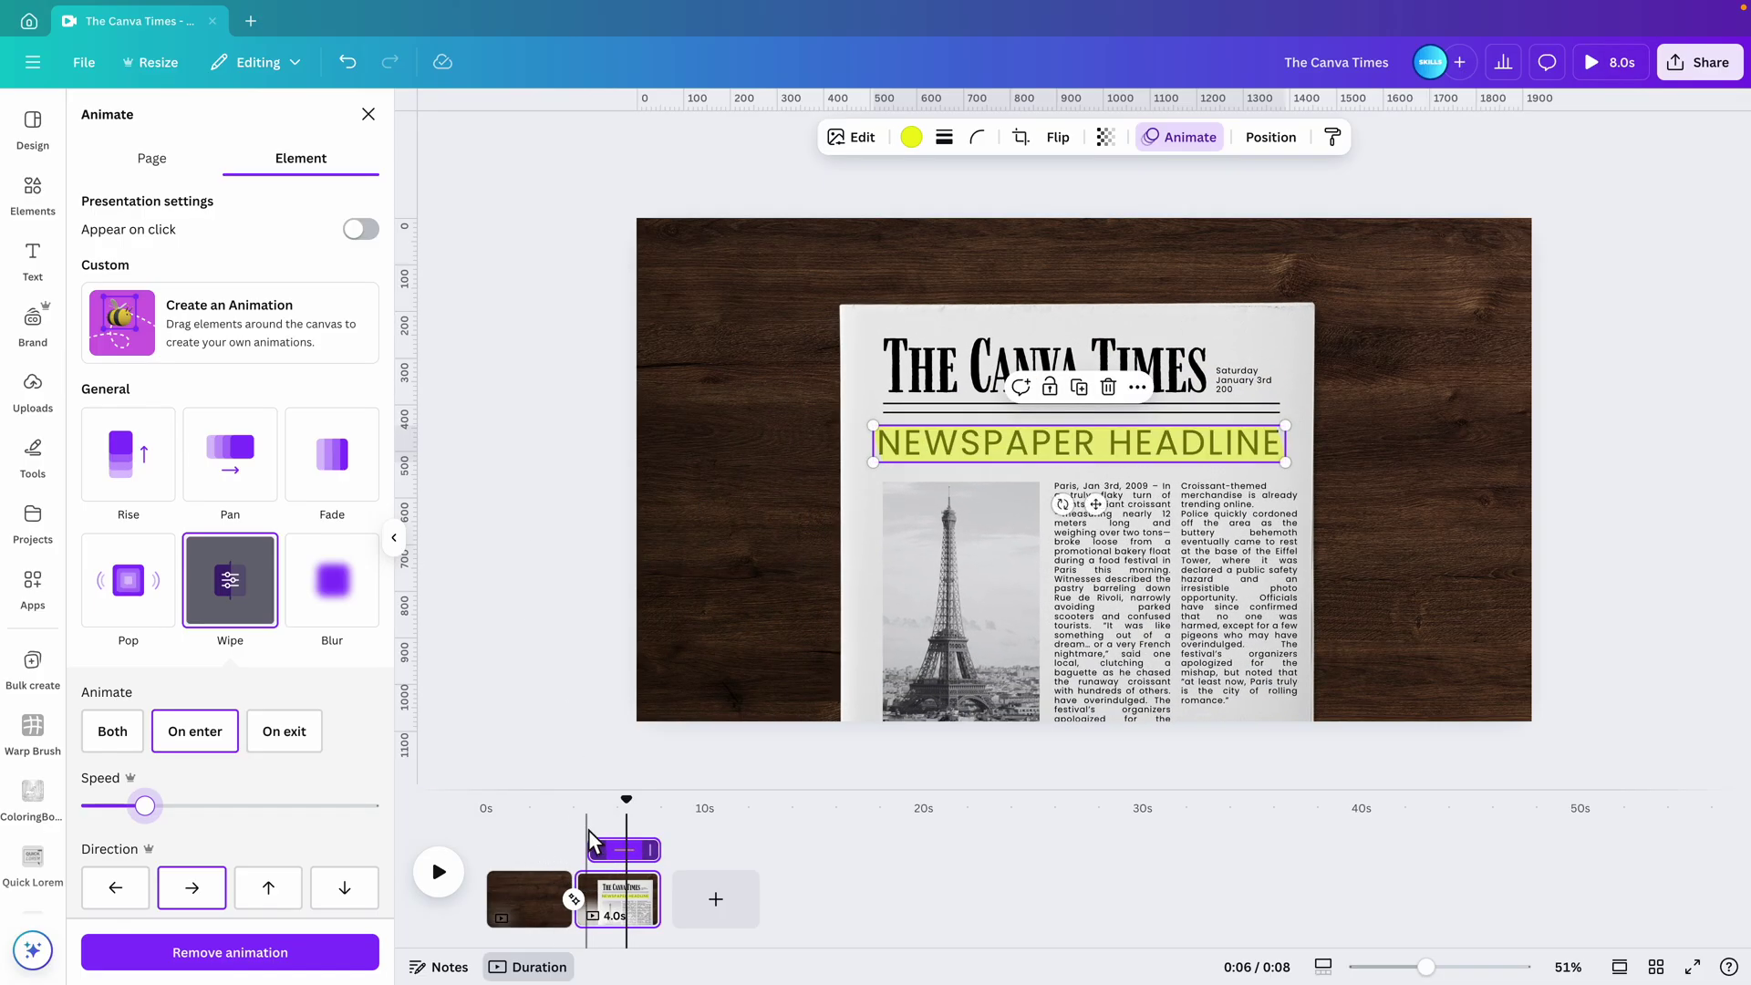
# - Trim the first page to 2.3 seconds and preview the video
pyautogui.click(549, 812)
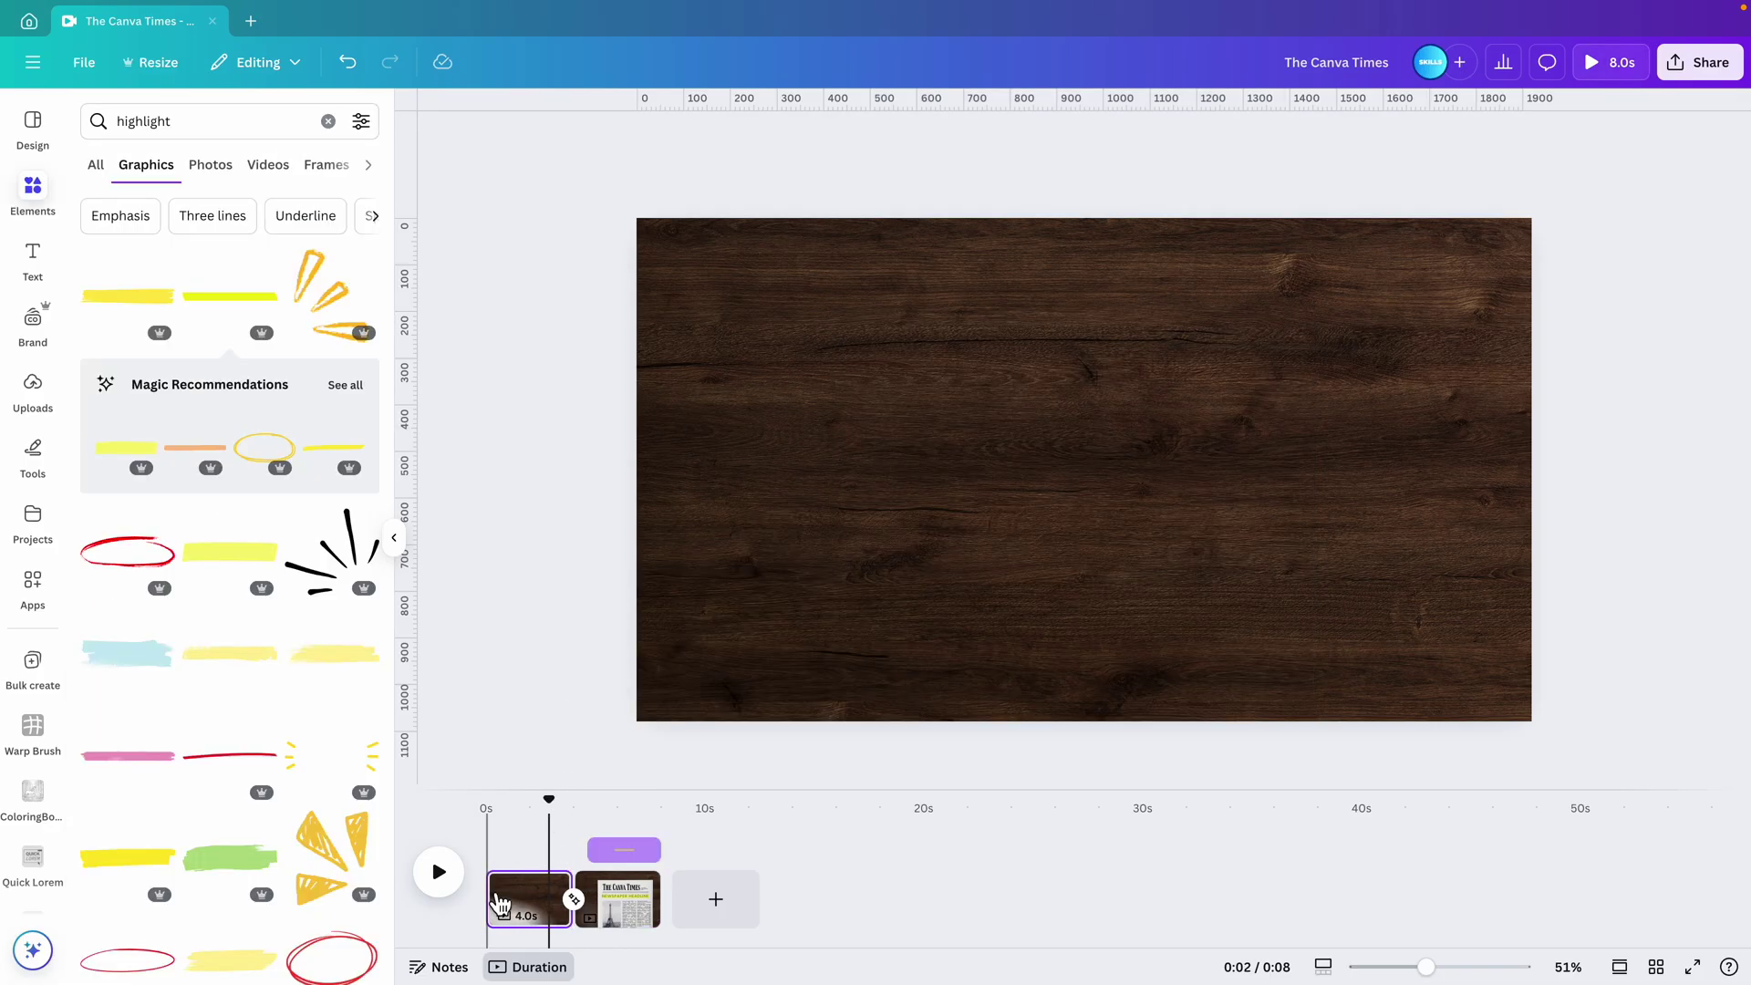
pyautogui.moveTo(489, 879); pyautogui.dragTo(524, 867)
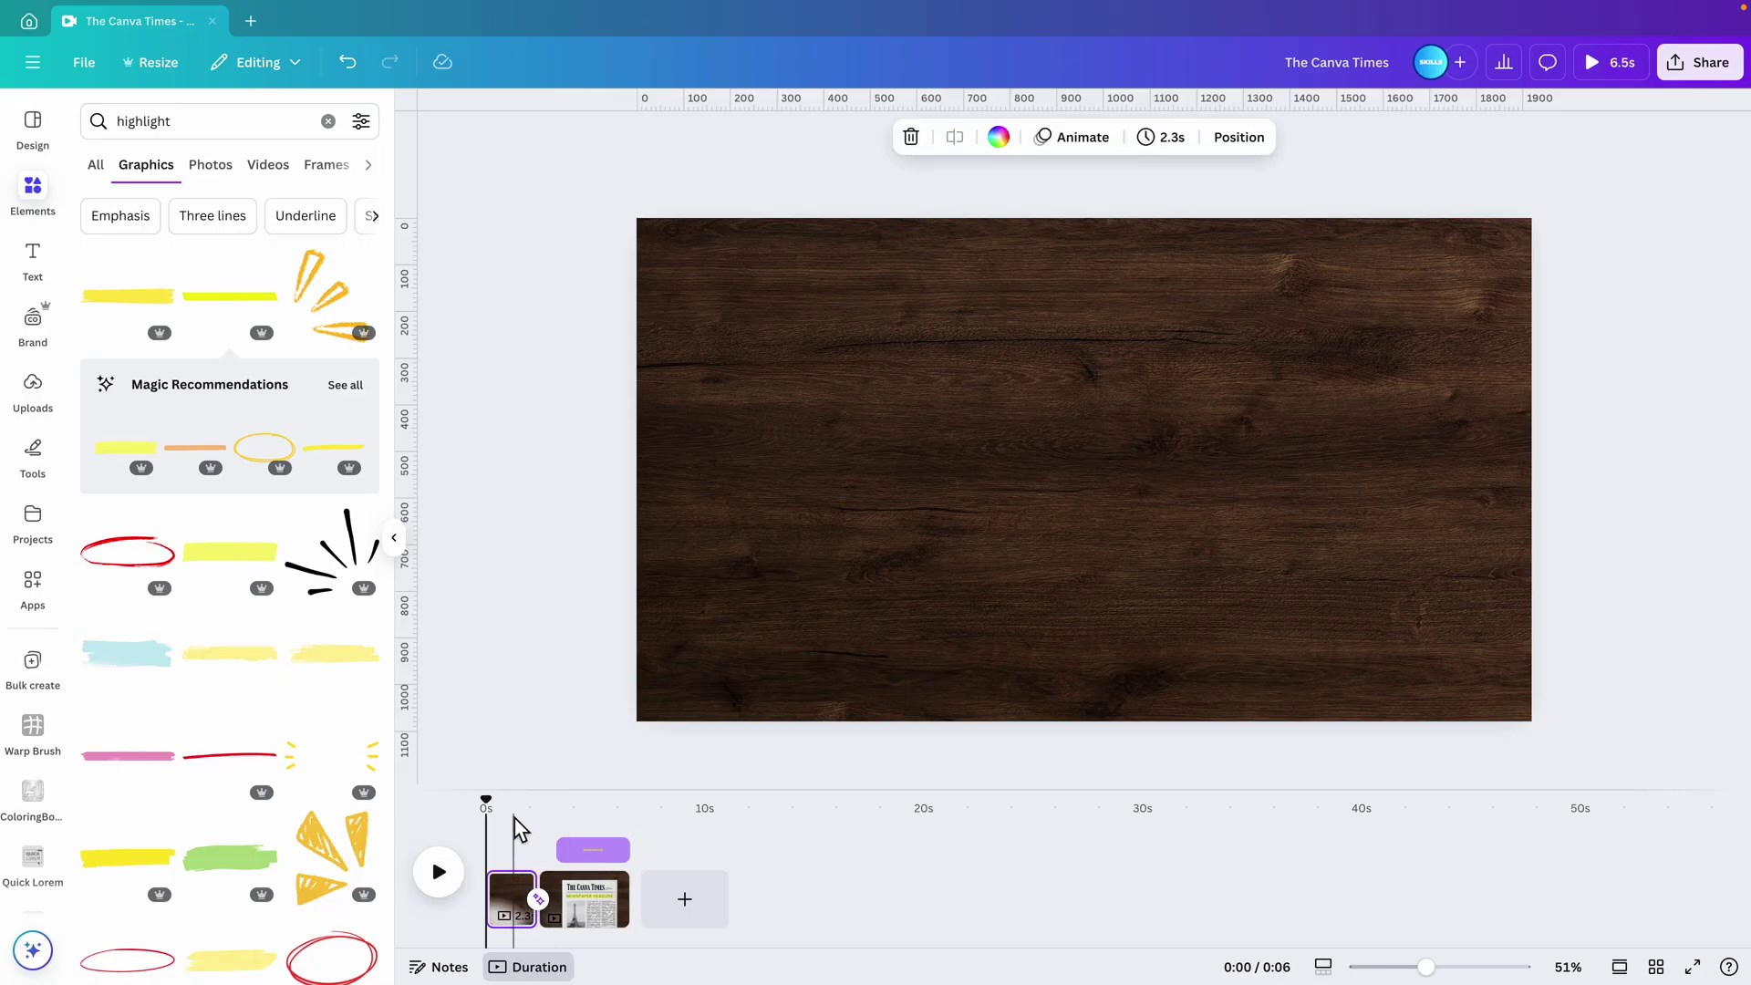
pyautogui.press('space')
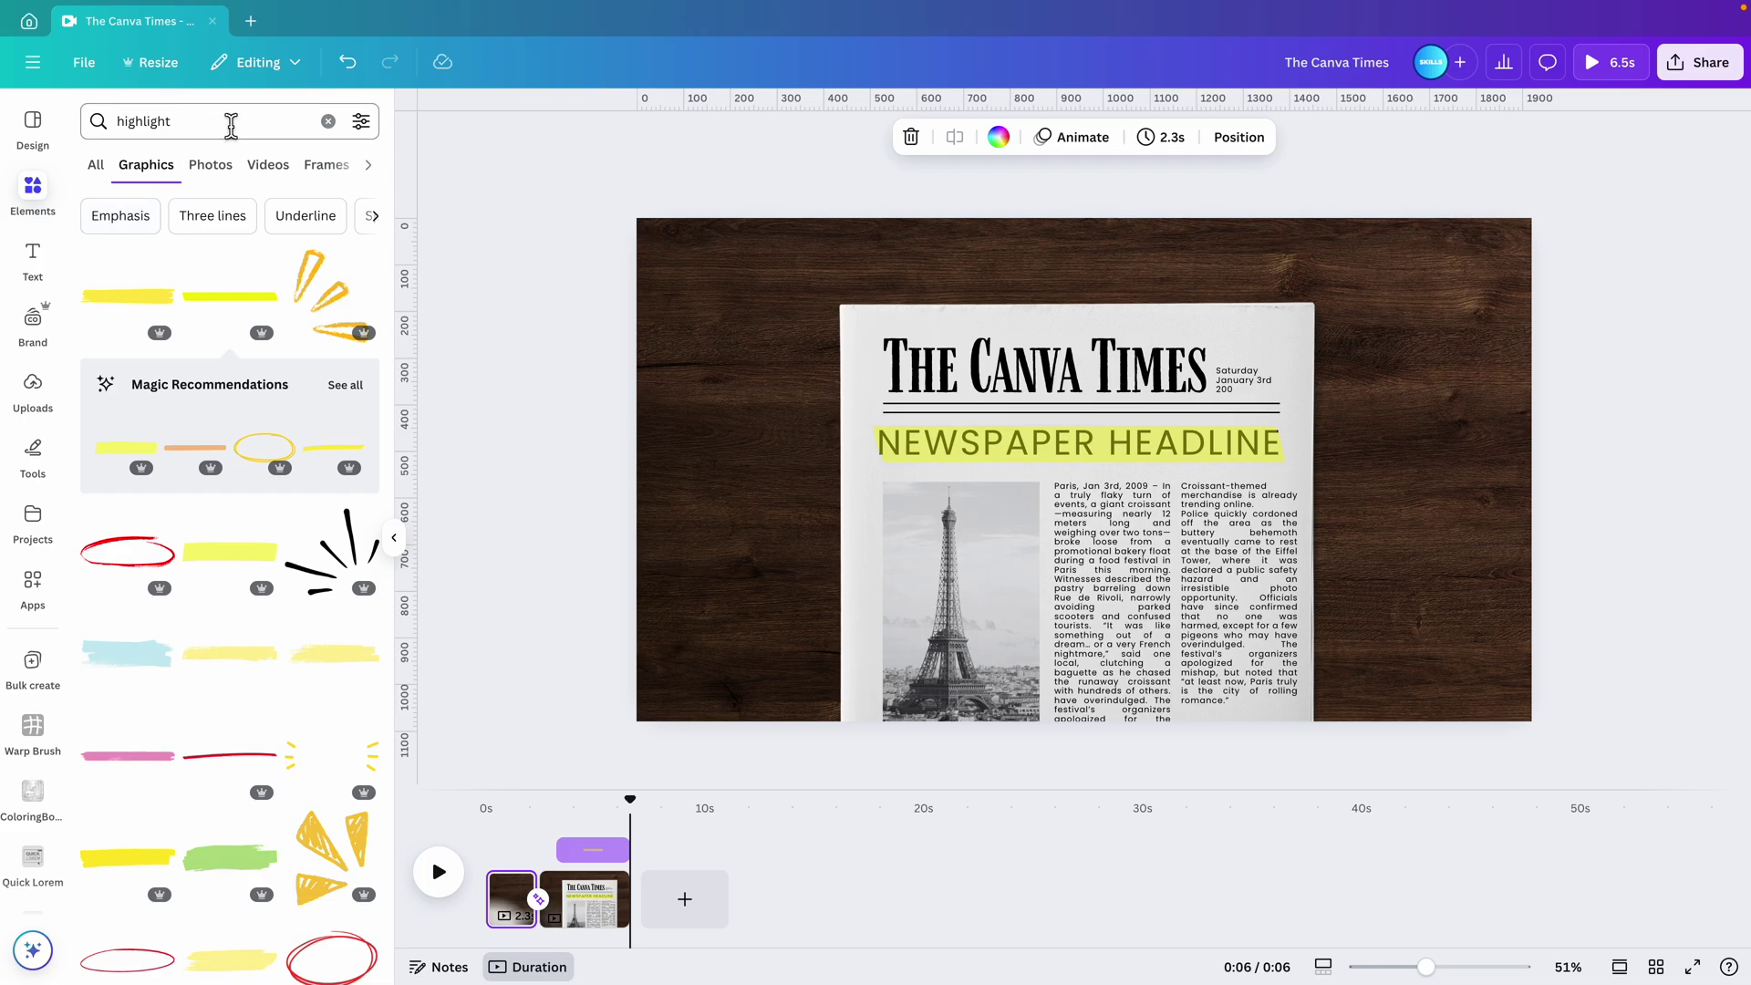
# - Search sounds for 'paper slide' and add Envelope Slide Move to the timeline
pyautogui.click(369, 165)
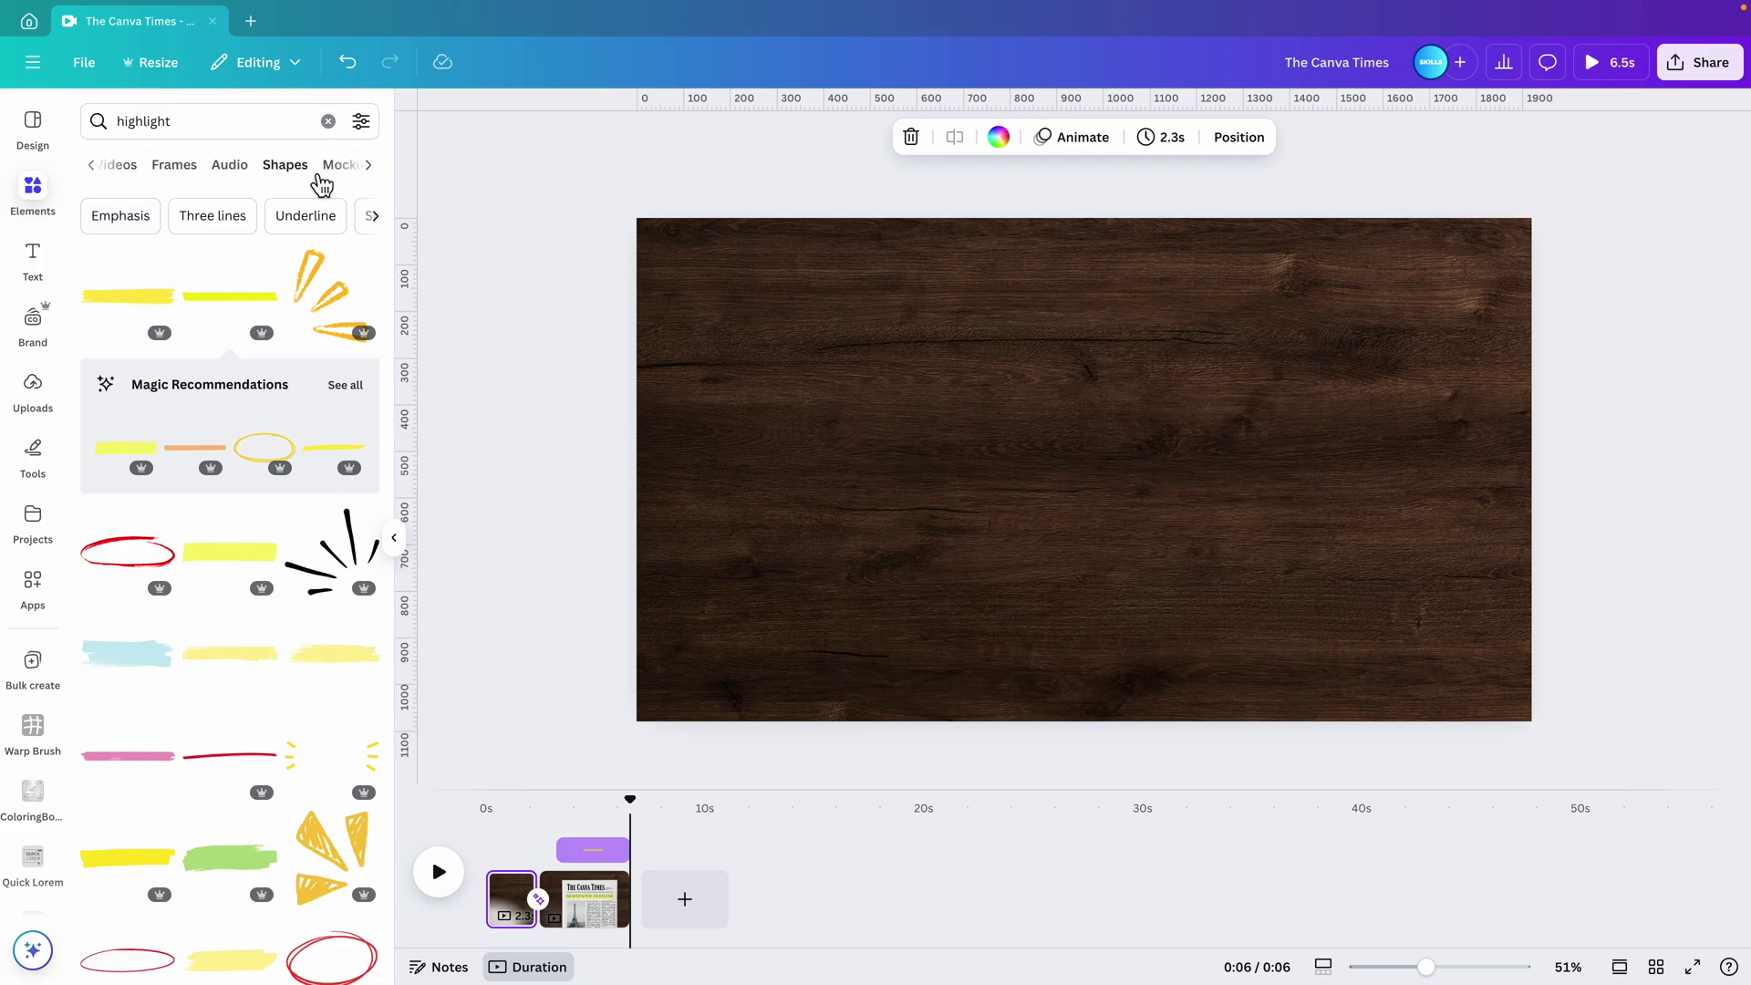
pyautogui.click(235, 167)
pyautogui.click(195, 122)
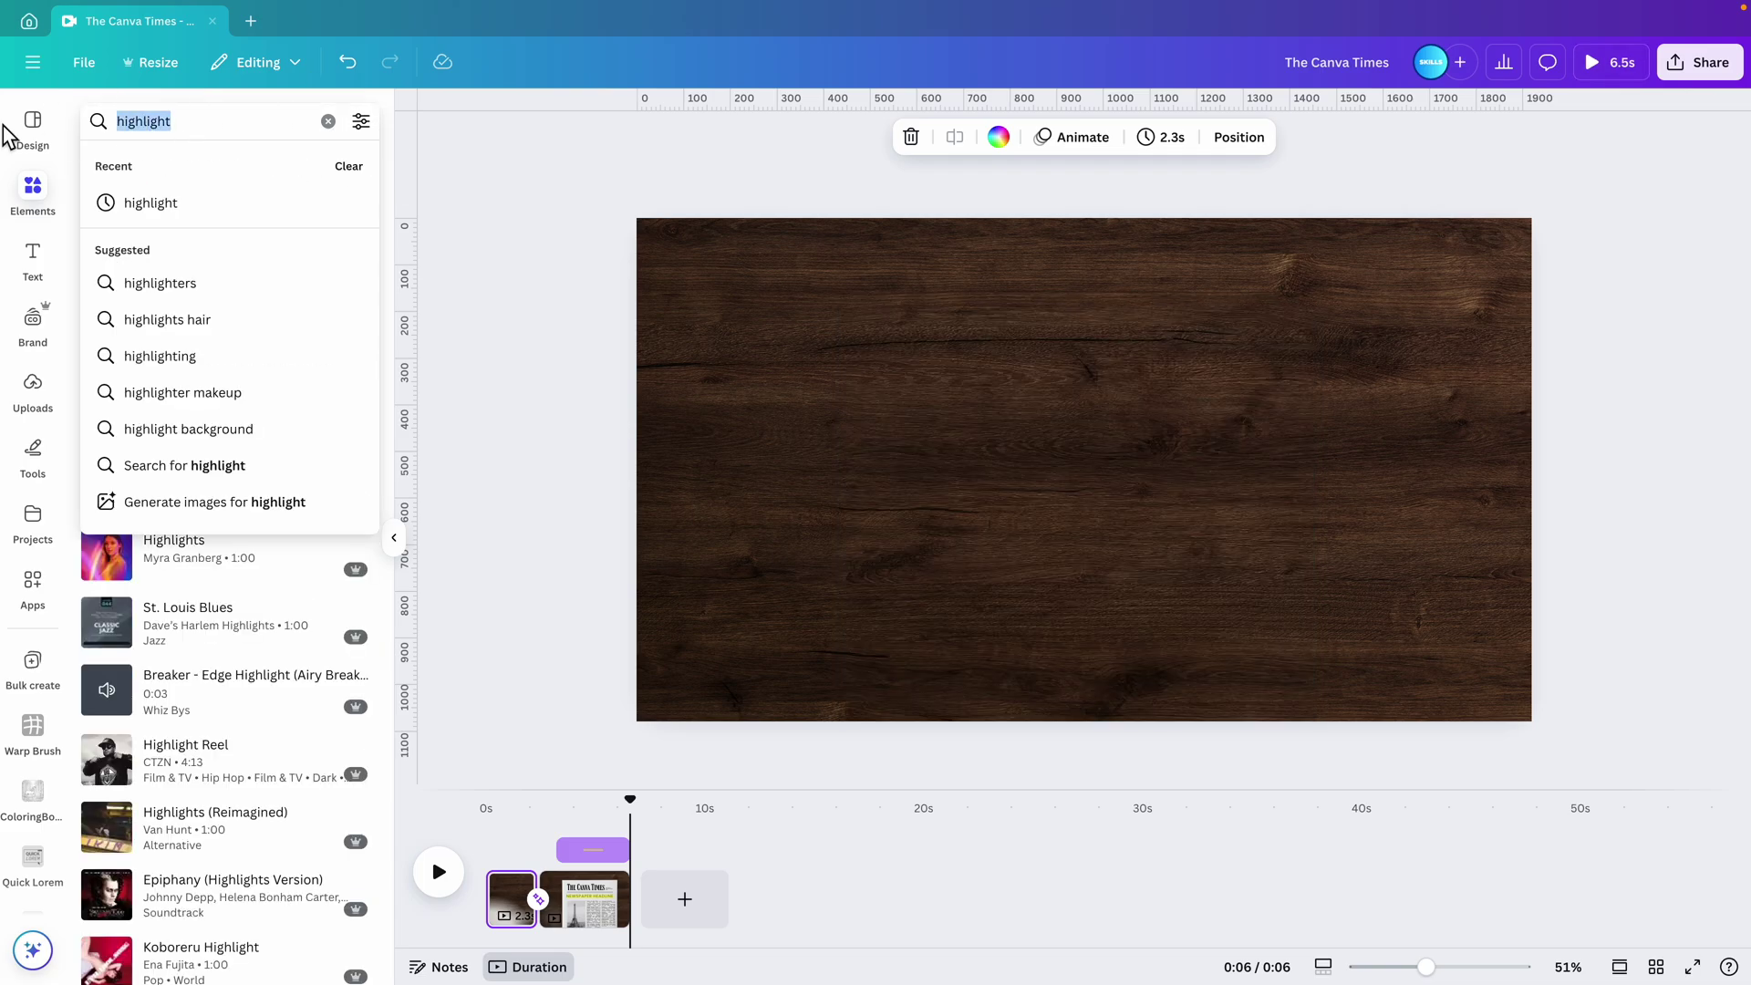
pyautogui.write('paper slide')
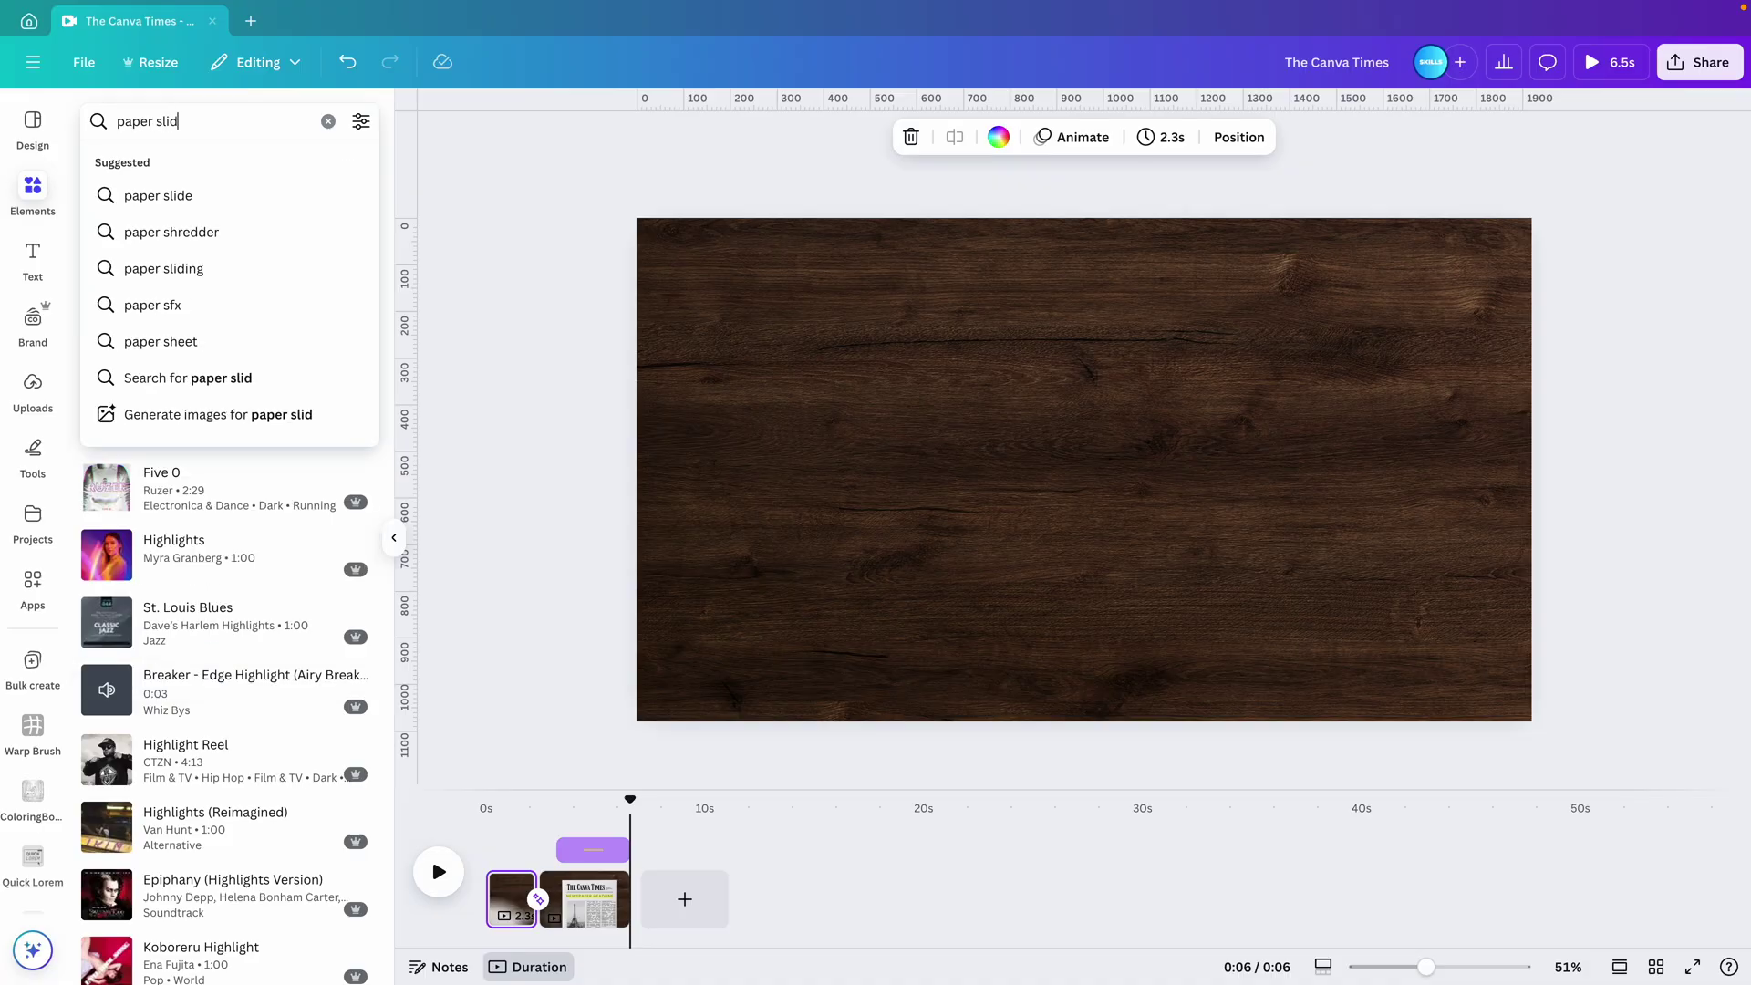
pyautogui.press('Return')
pyautogui.click(128, 362)
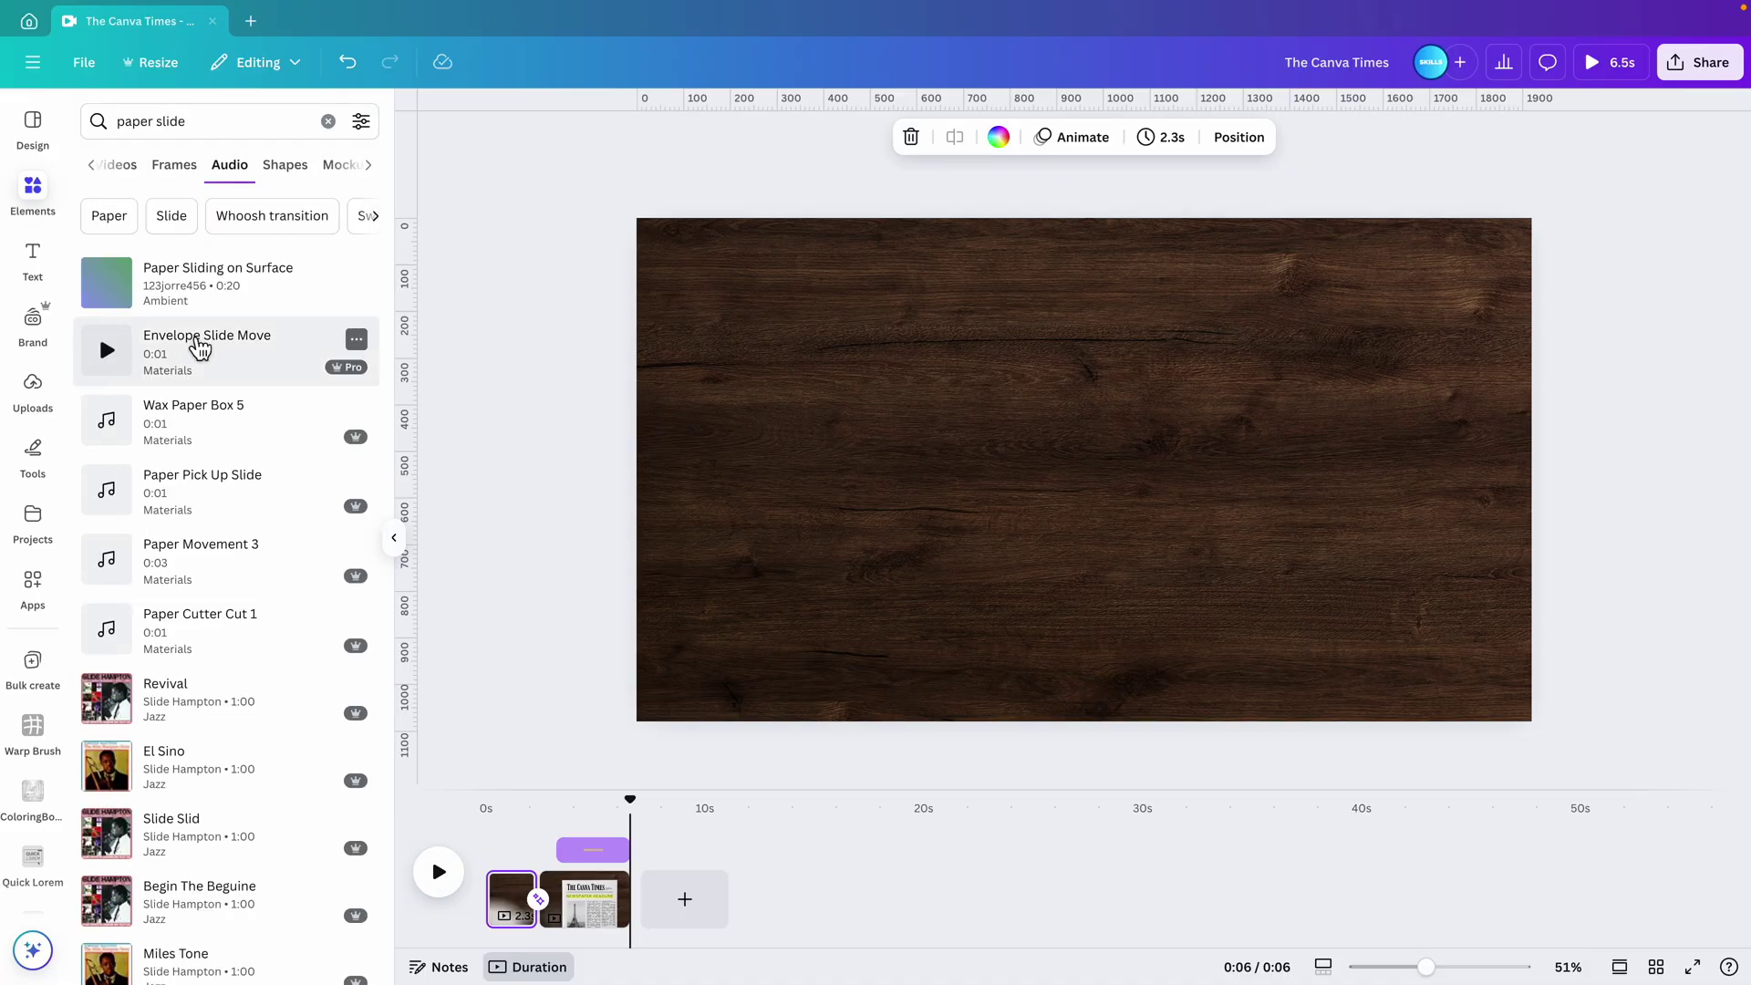
pyautogui.moveTo(128, 360); pyautogui.dragTo(525, 852)
pyautogui.moveTo(188, 361); pyautogui.dragTo(531, 935)
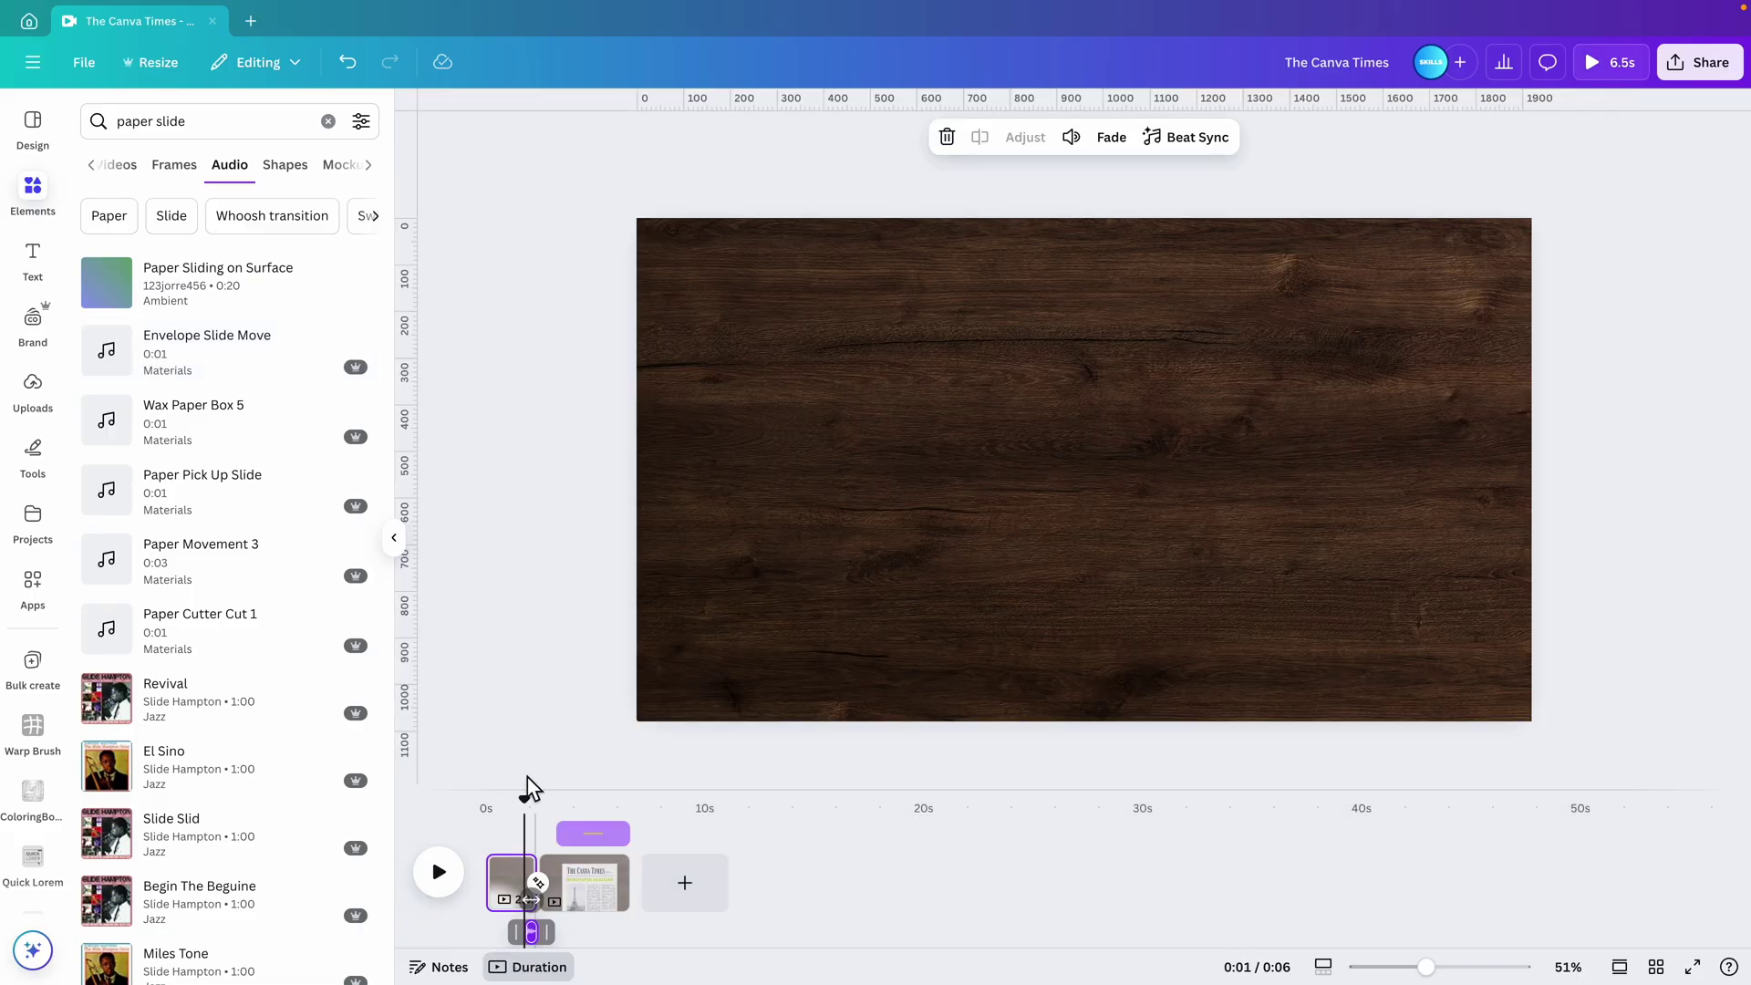
# - Shift the slide sound to about 2.1 s and replay to check its timing
pyautogui.moveTo(527, 804); pyautogui.dragTo(553, 805)
pyautogui.scroll(6, 545, 928)
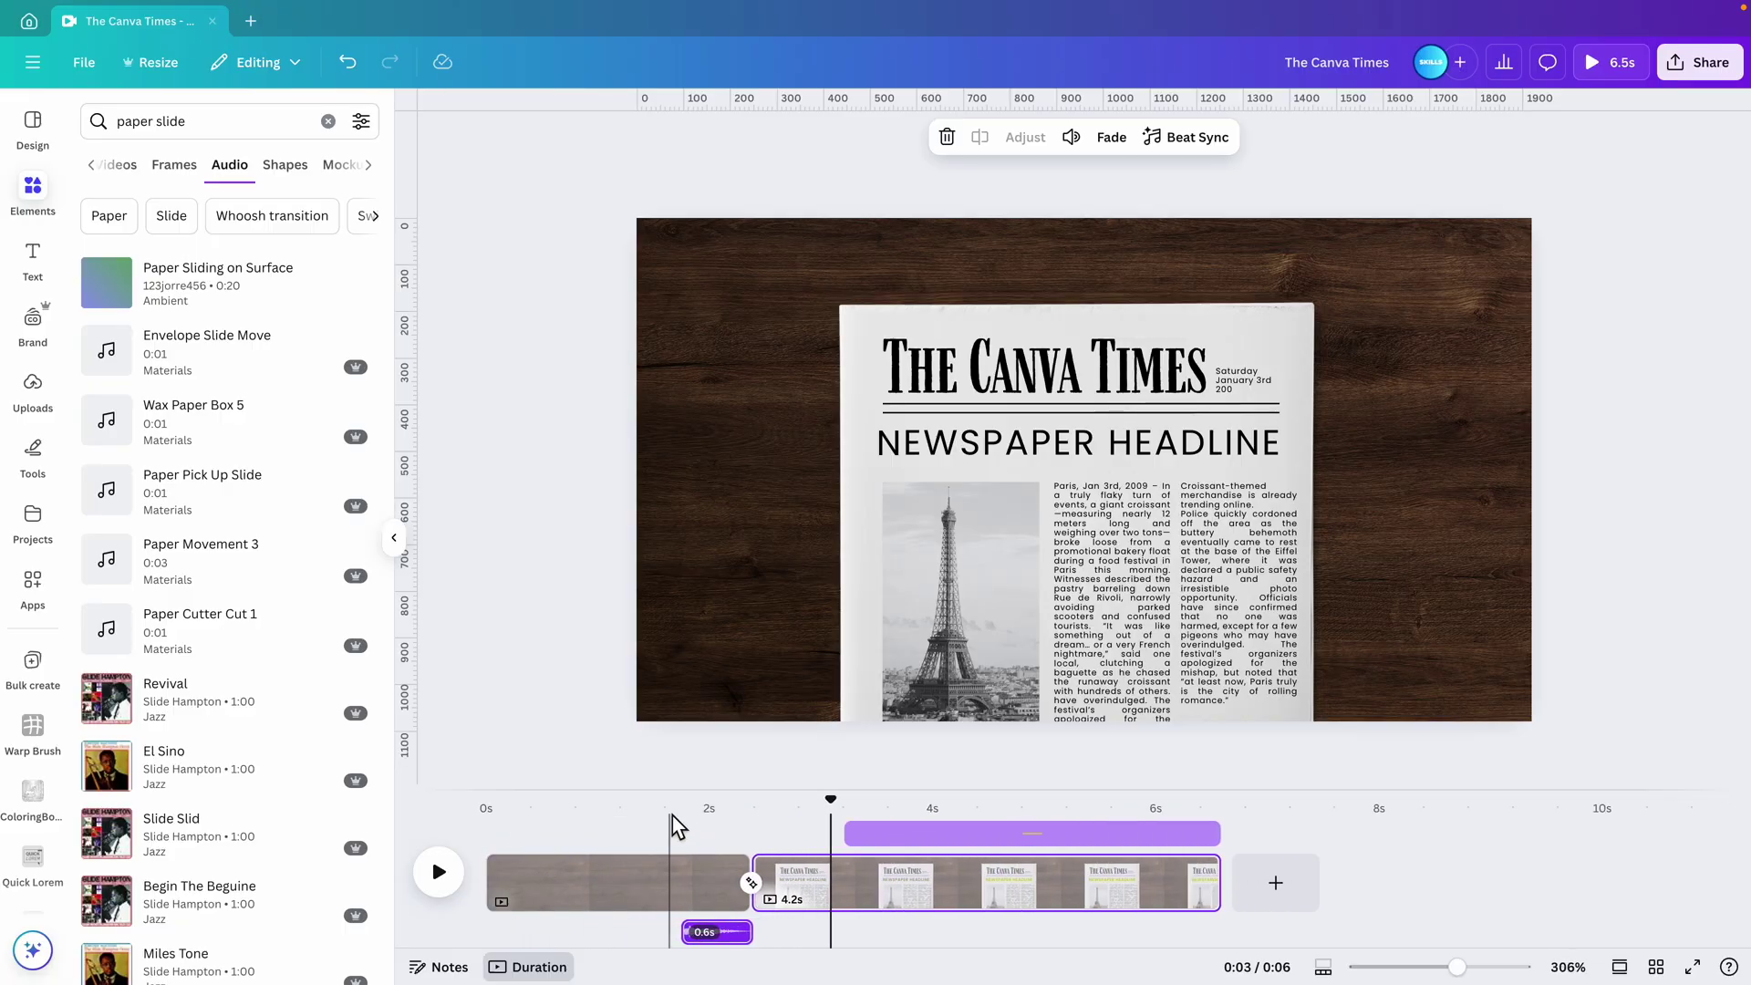
pyautogui.click(721, 880)
pyautogui.moveTo(728, 948); pyautogui.dragTo(770, 942)
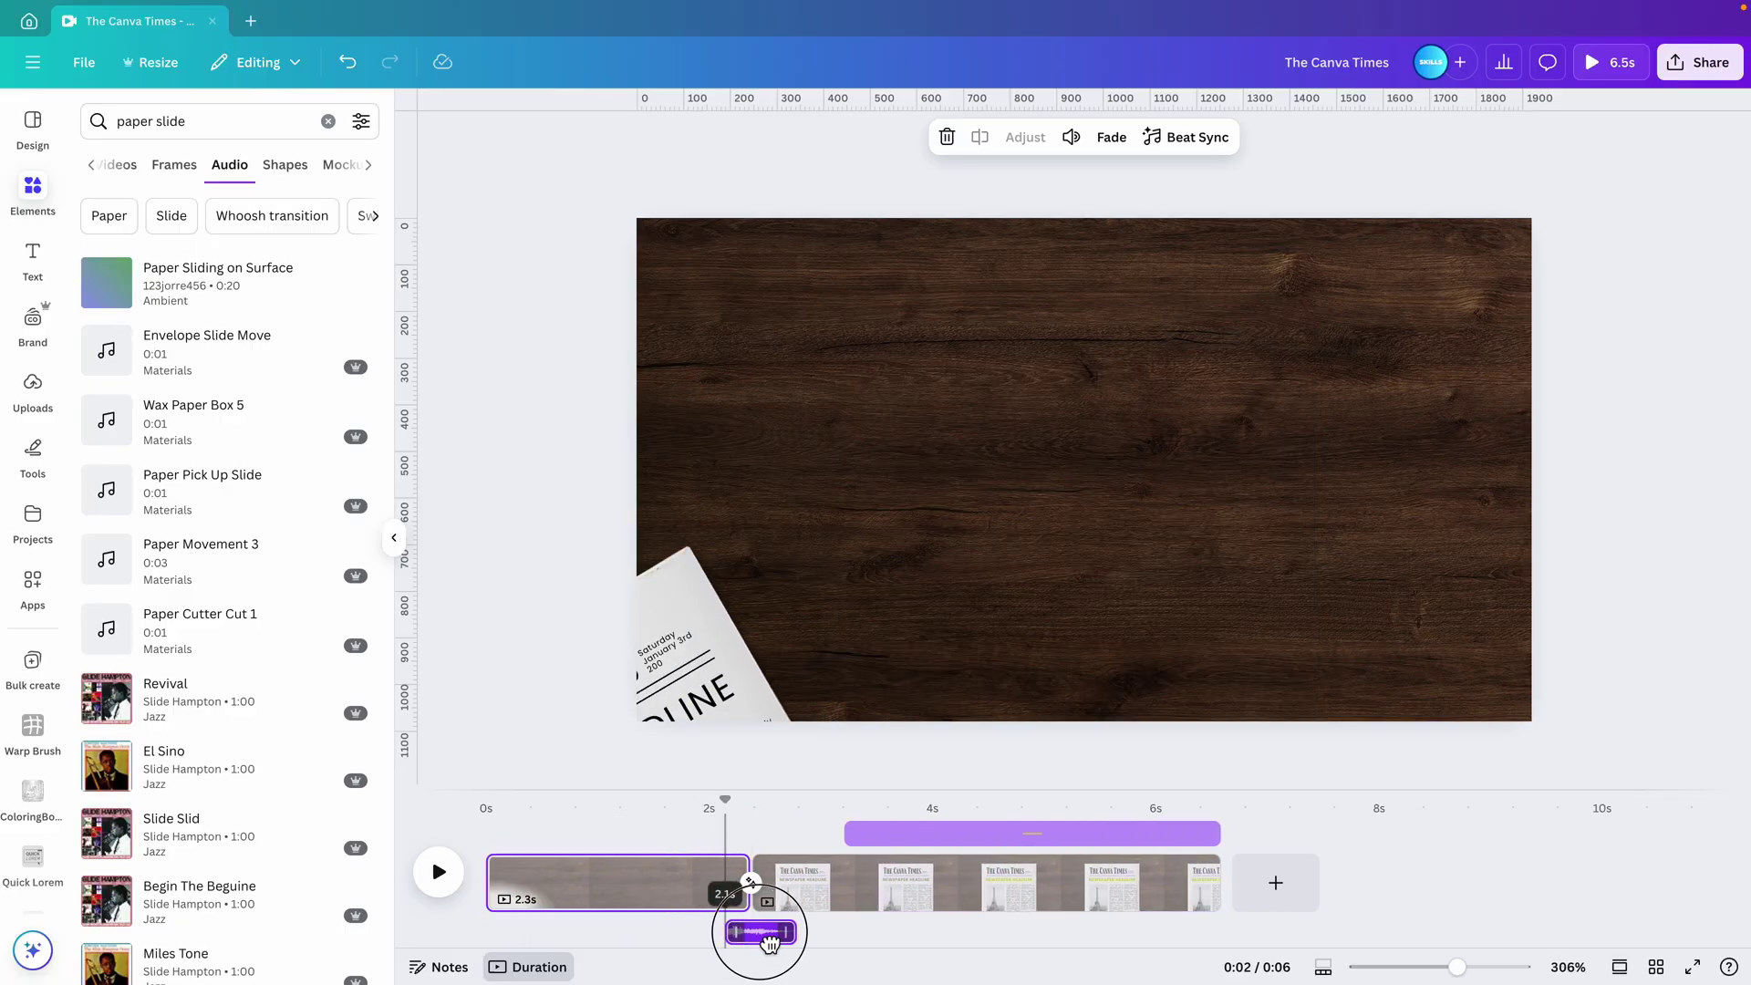
pyautogui.click(696, 814)
pyautogui.press('space')
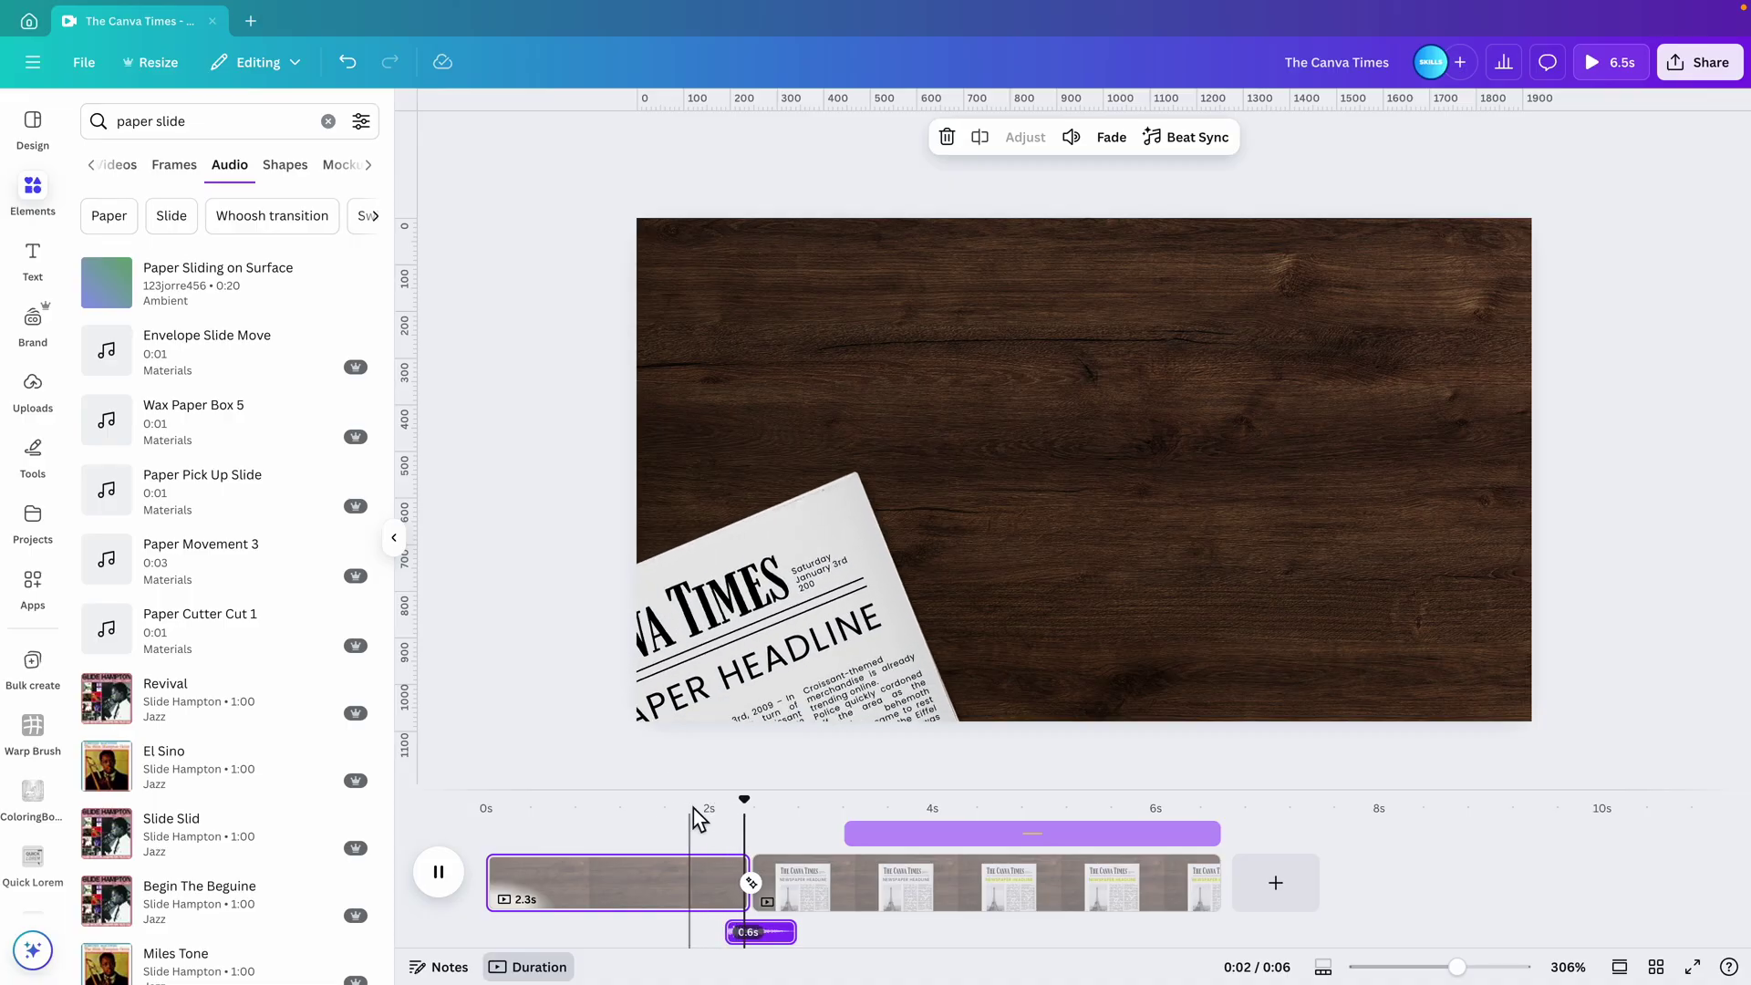
# - Add the 'marker' result Marker Write 4 at about 3.2 s under the highlight wipe, volume lowered to 70
pyautogui.click(214, 122)
pyautogui.write('marker')
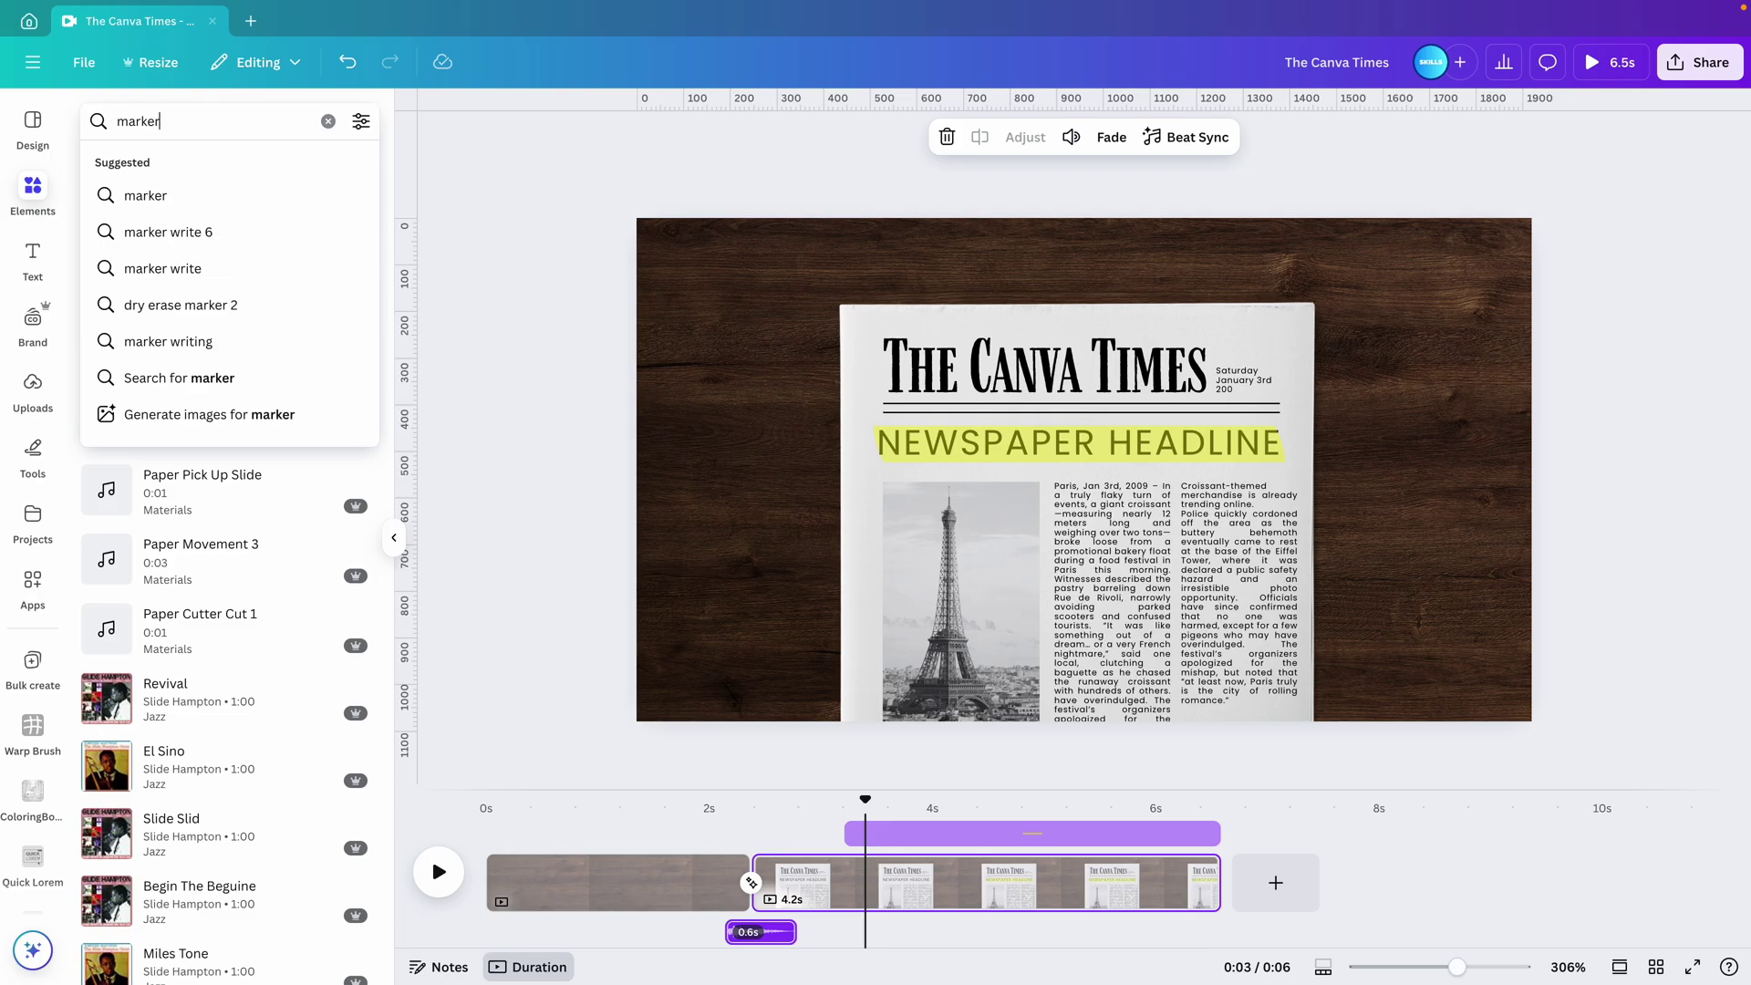
pyautogui.press('Return')
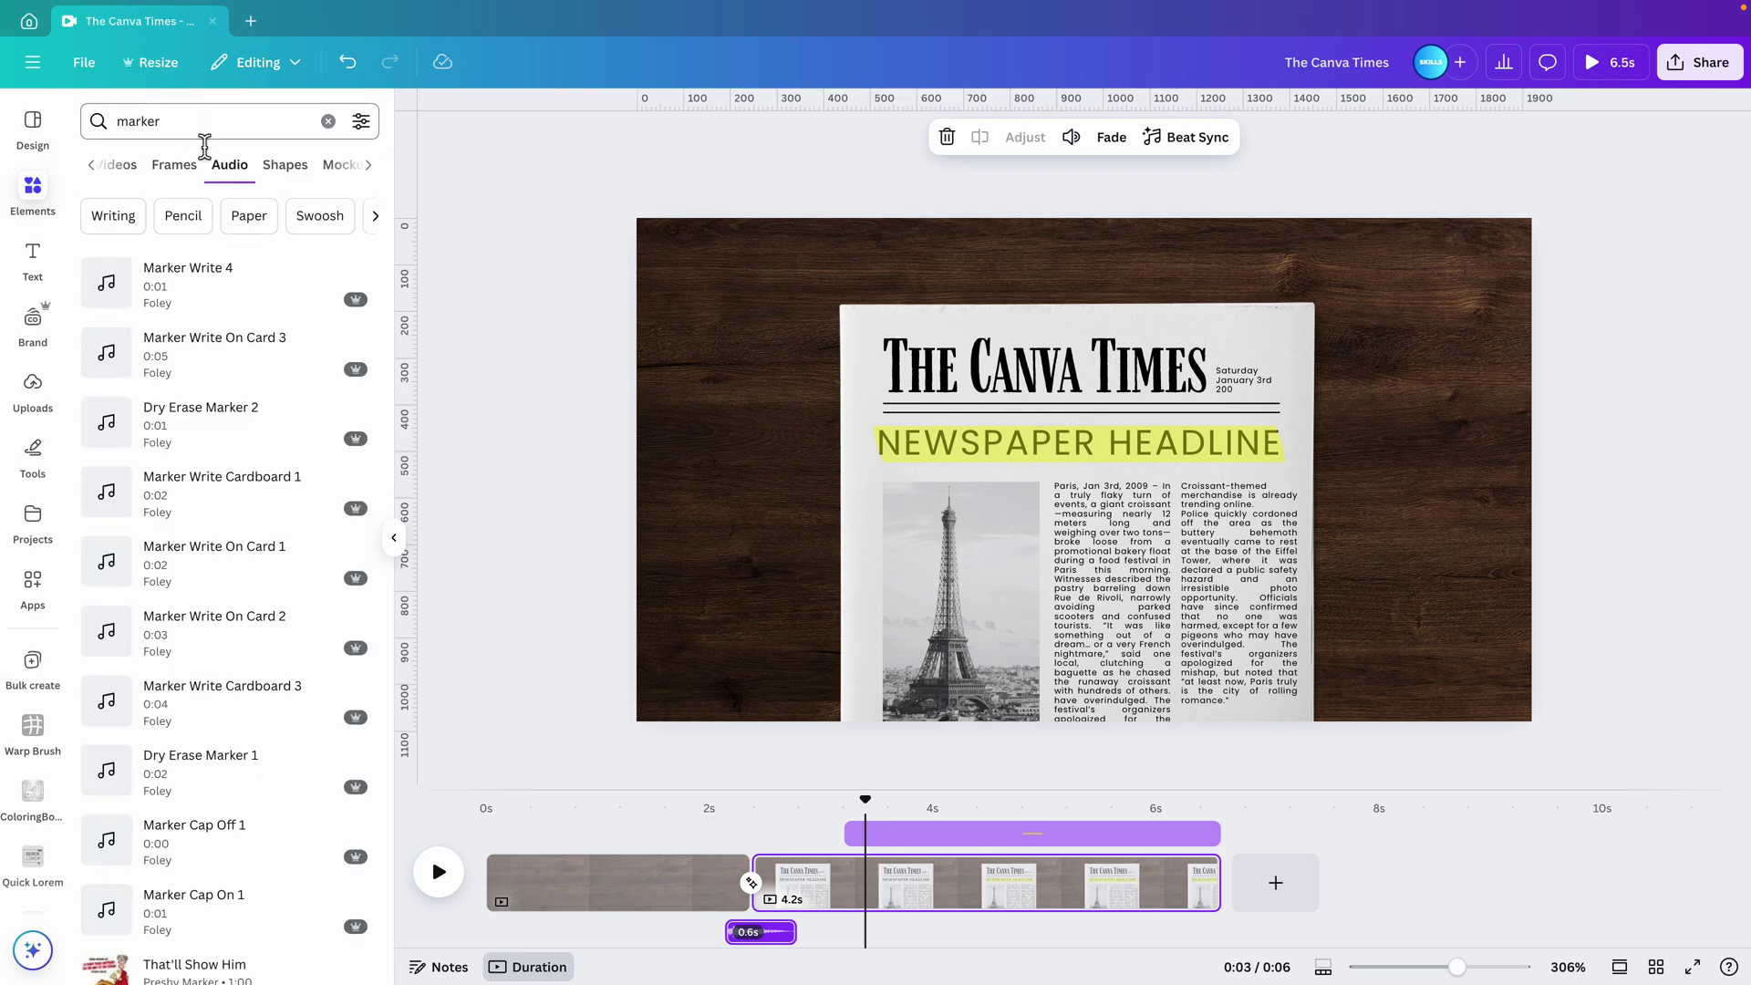
pyautogui.moveTo(106, 301)
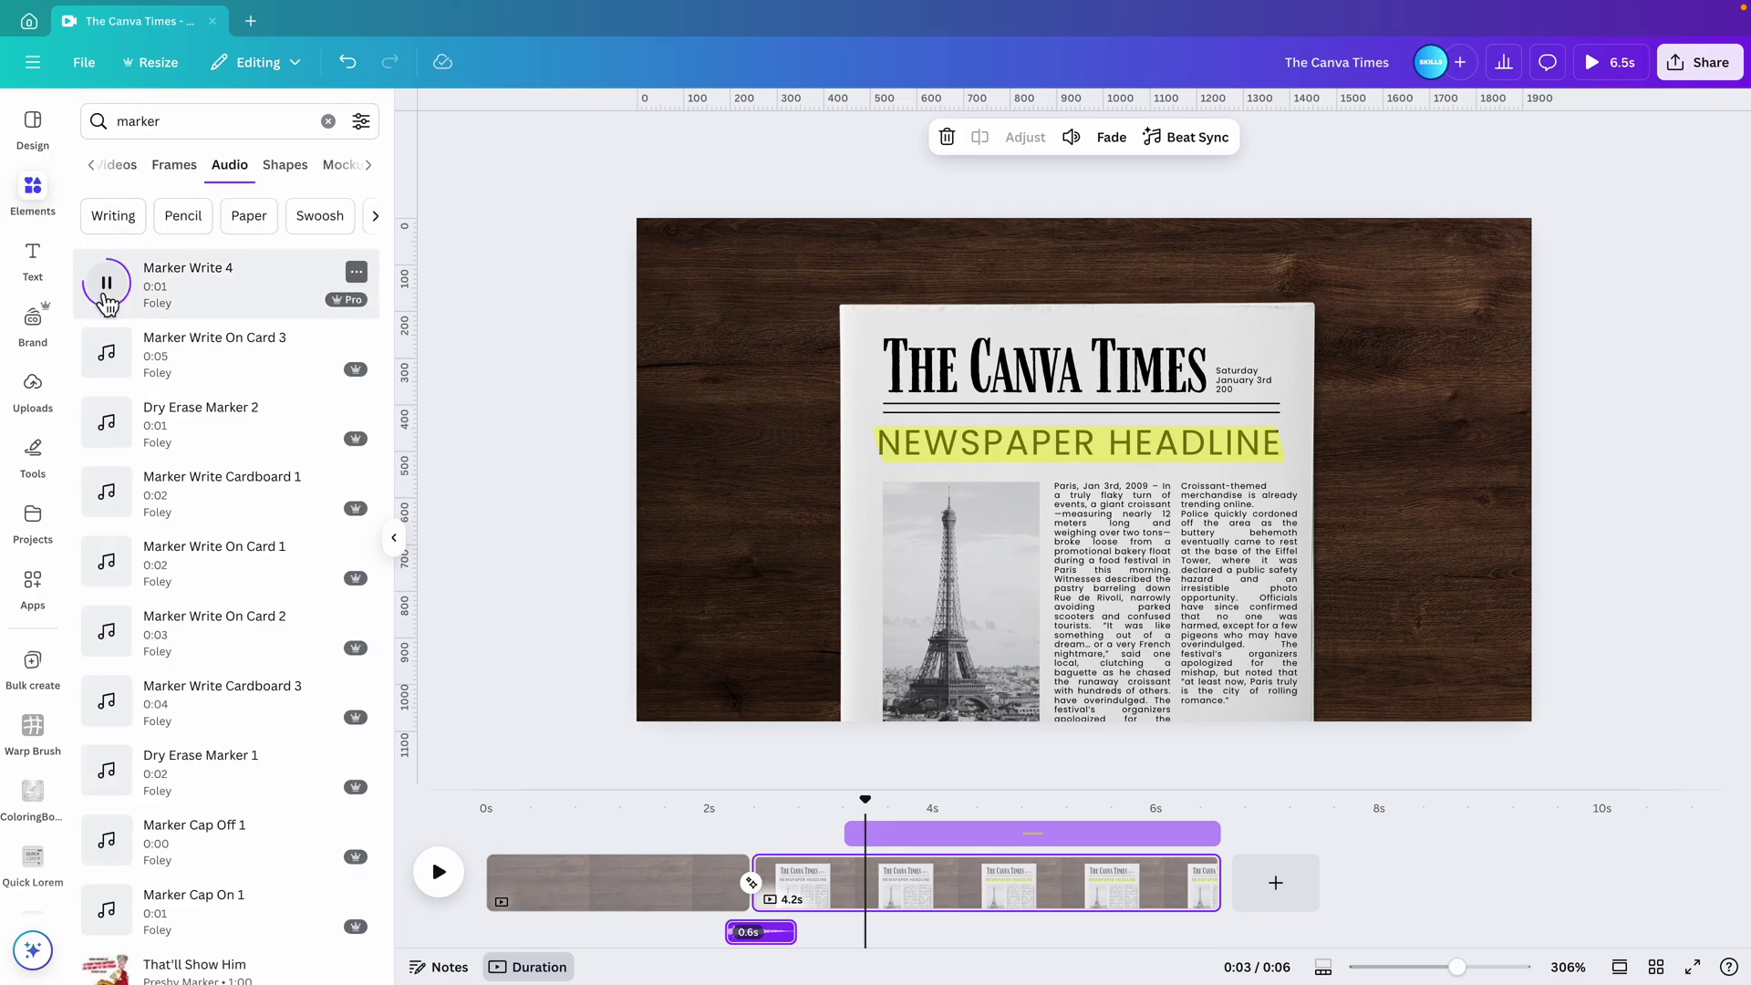
pyautogui.moveTo(212, 300)
pyautogui.mouseDown()
pyautogui.moveTo(203, 282)
pyautogui.moveTo(921, 867)
pyautogui.mouseUp()
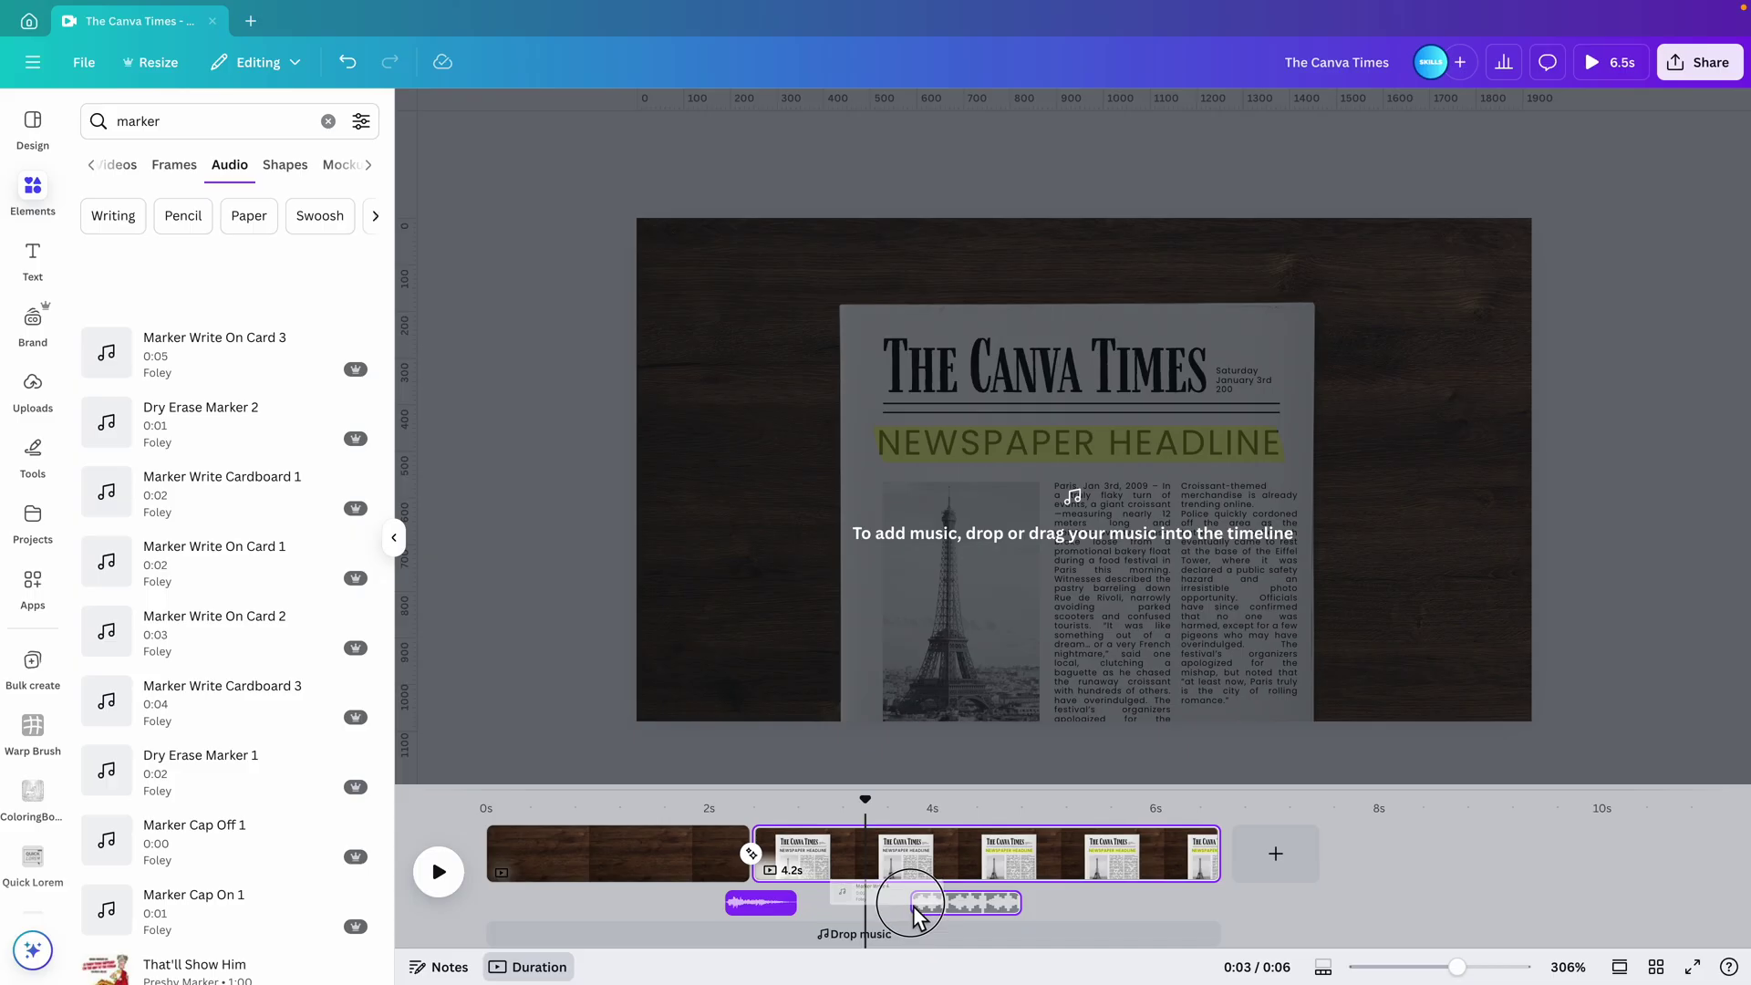
pyautogui.moveTo(914, 912)
pyautogui.mouseDown()
pyautogui.moveTo(988, 901)
pyautogui.moveTo(954, 930)
pyautogui.moveTo(1013, 942)
pyautogui.moveTo(965, 939)
pyautogui.mouseUp()
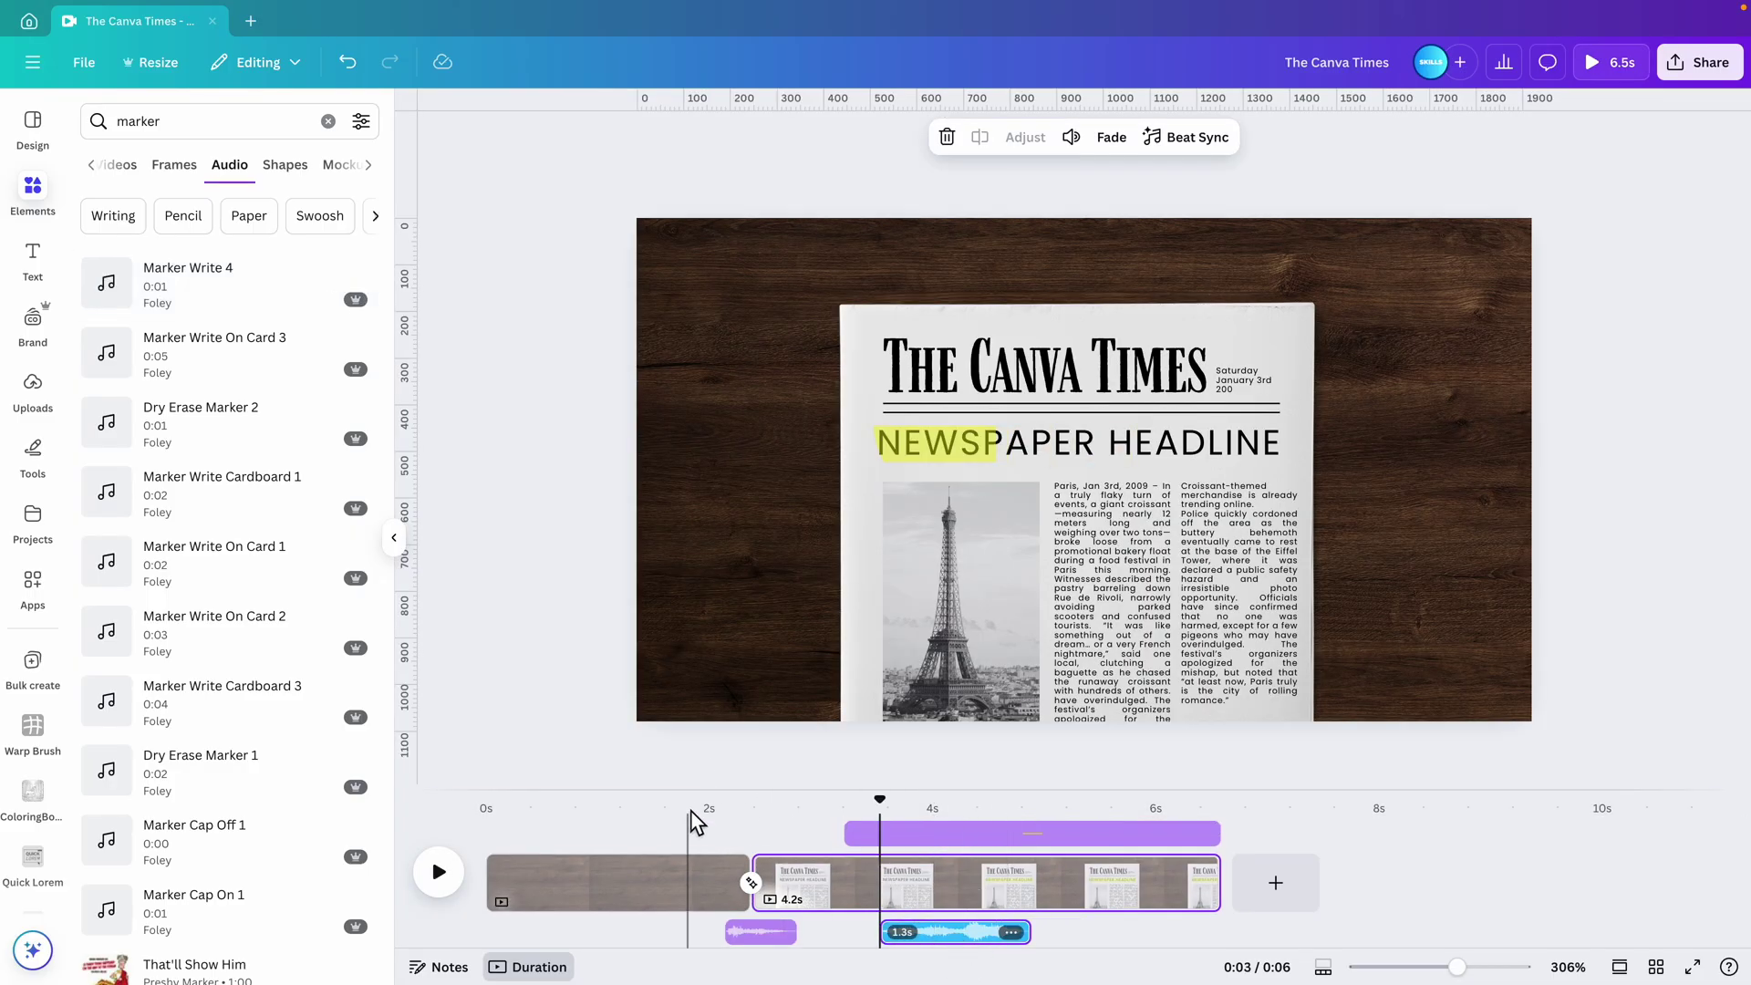
pyautogui.click(825, 808)
pyautogui.press('space')
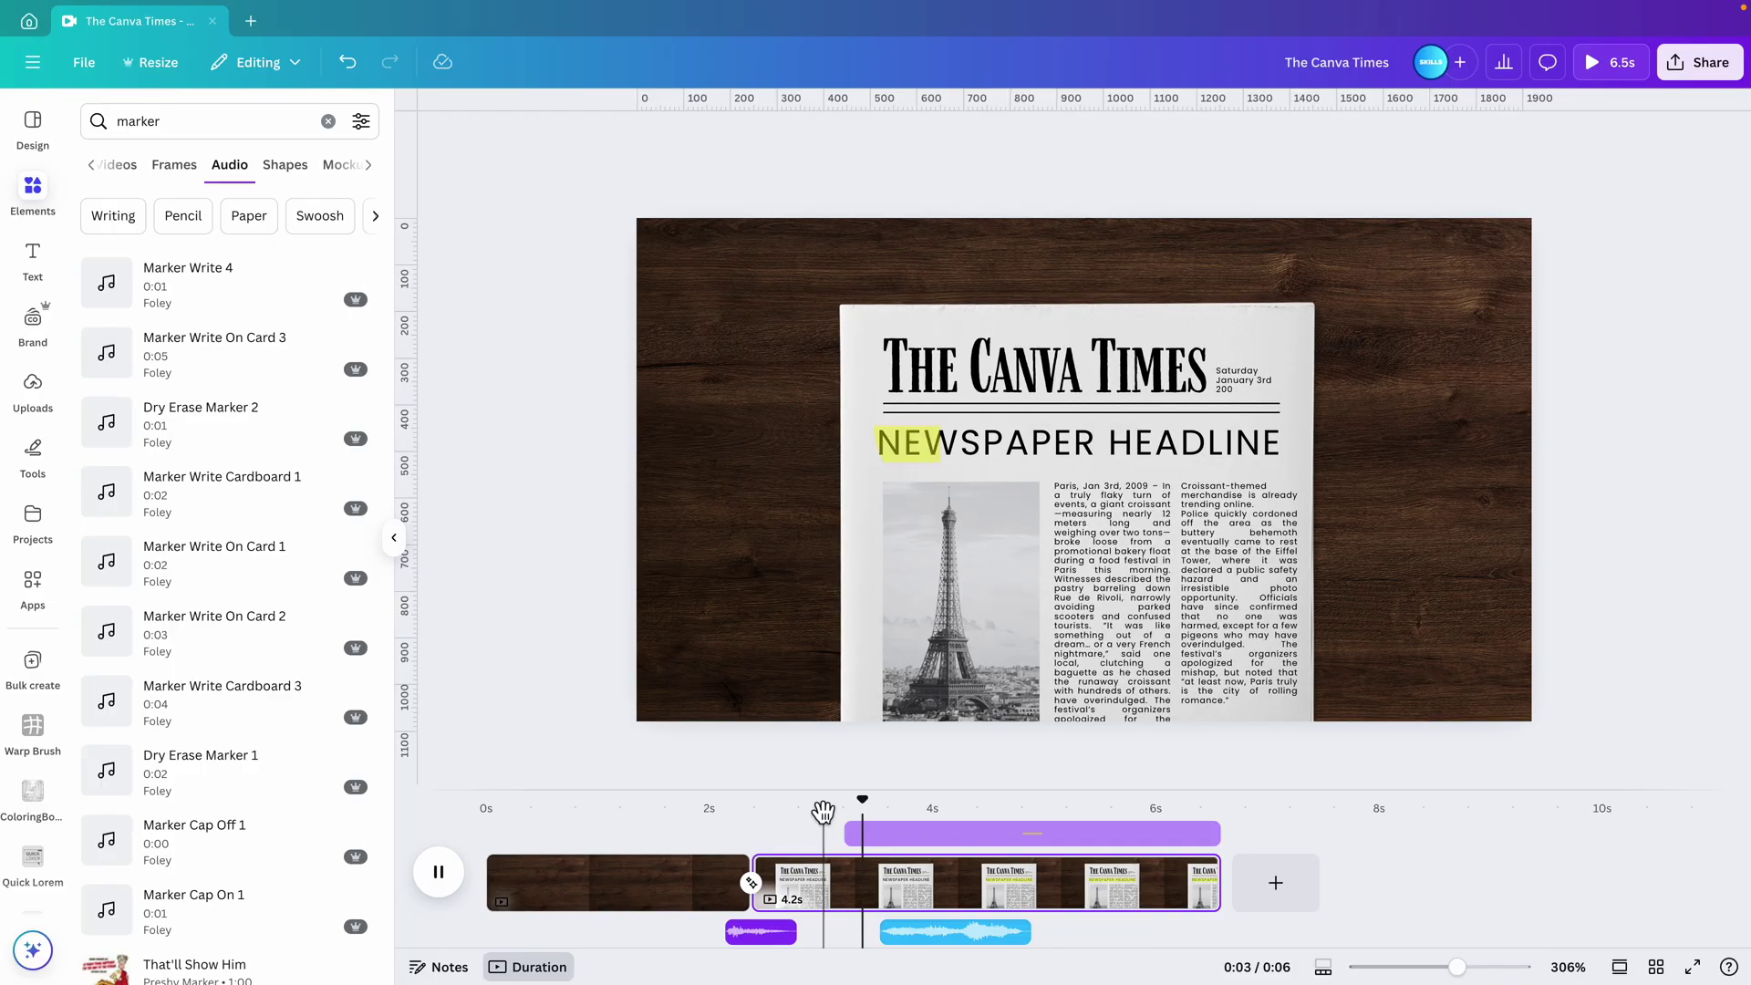
pyautogui.moveTo(983, 926); pyautogui.dragTo(952, 936)
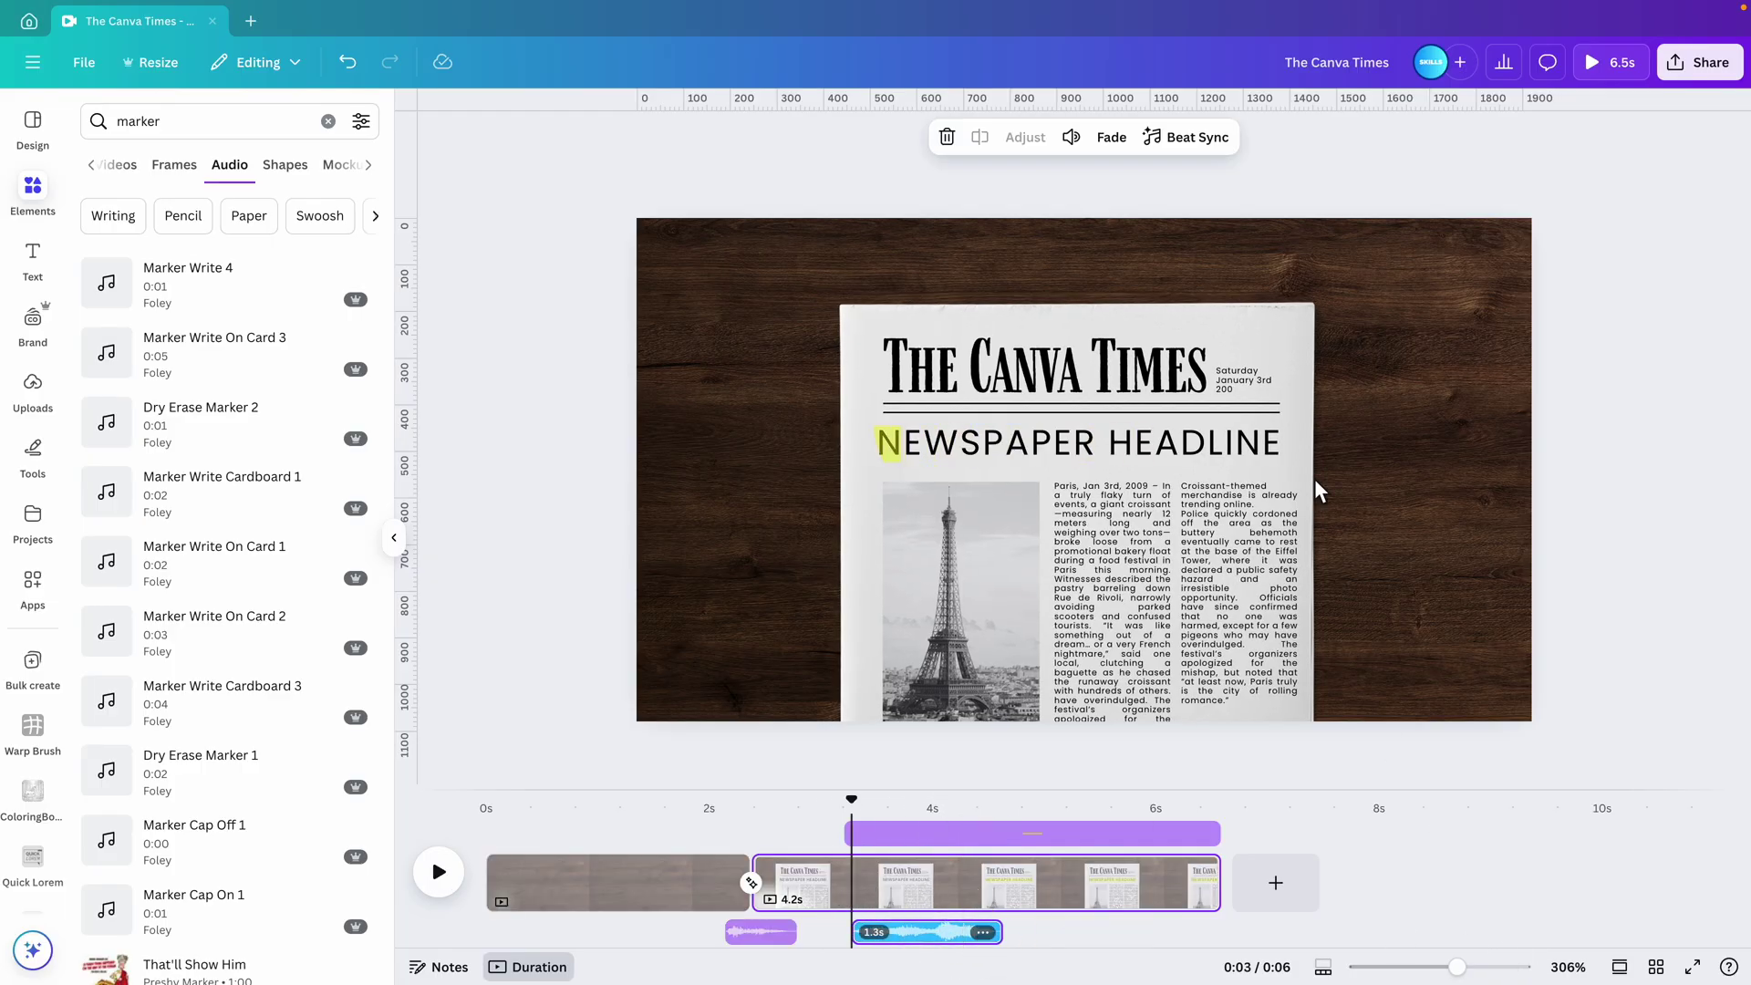
pyautogui.click(1071, 137)
pyautogui.moveTo(1030, 195); pyautogui.dragTo(1012, 201)
# - Set the marker sound's fade in and fade out to 0.1 s
pyautogui.click(1124, 144)
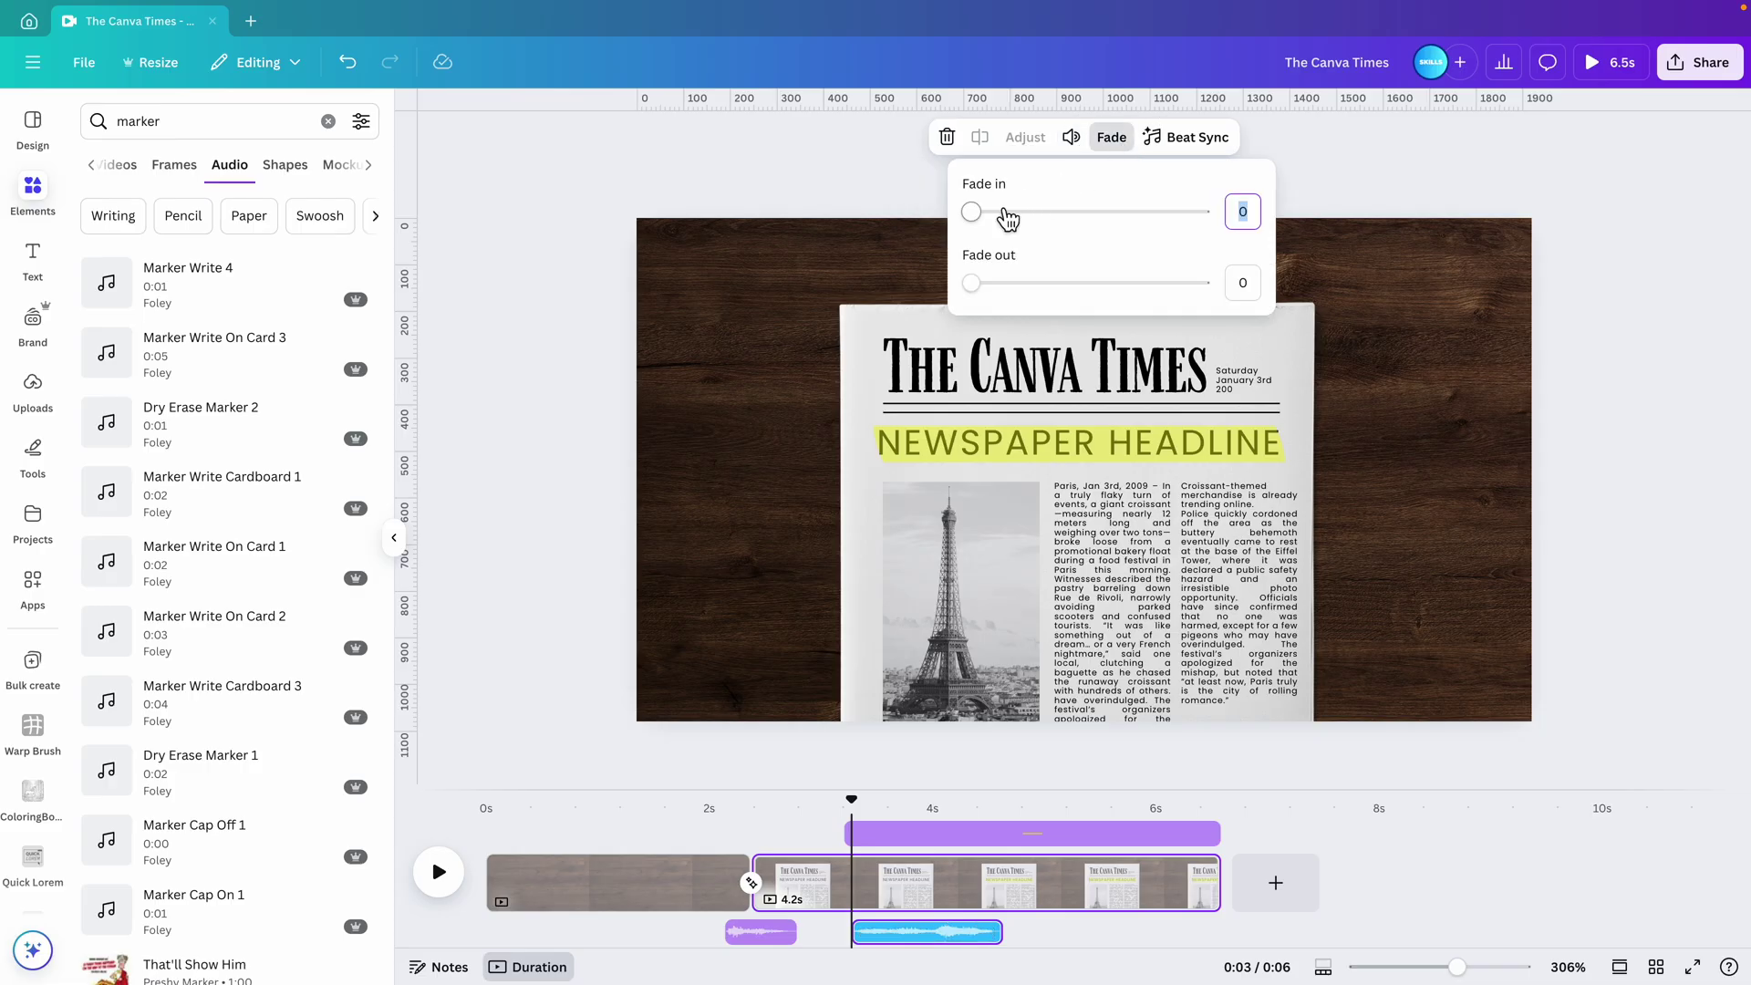
pyautogui.click(1007, 214)
pyautogui.moveTo(989, 282); pyautogui.dragTo(1009, 283)
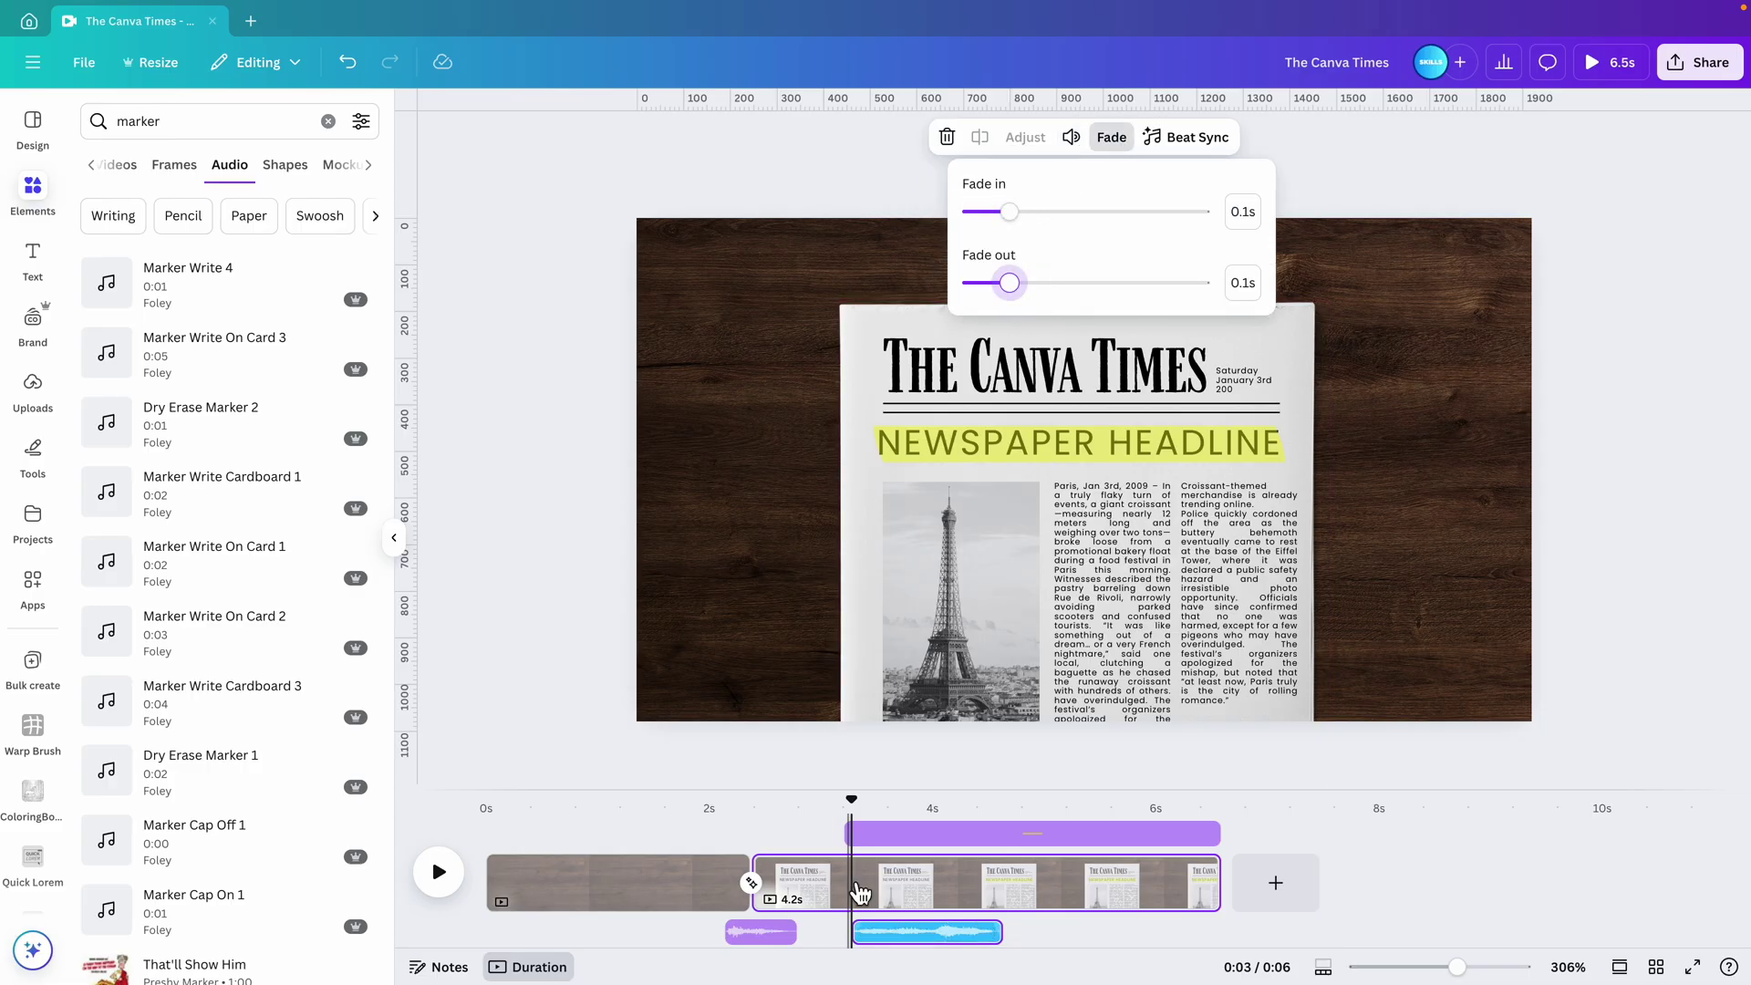
# - Set the paper slide sound's fade in and fade out to 0.1 s
pyautogui.click(763, 930)
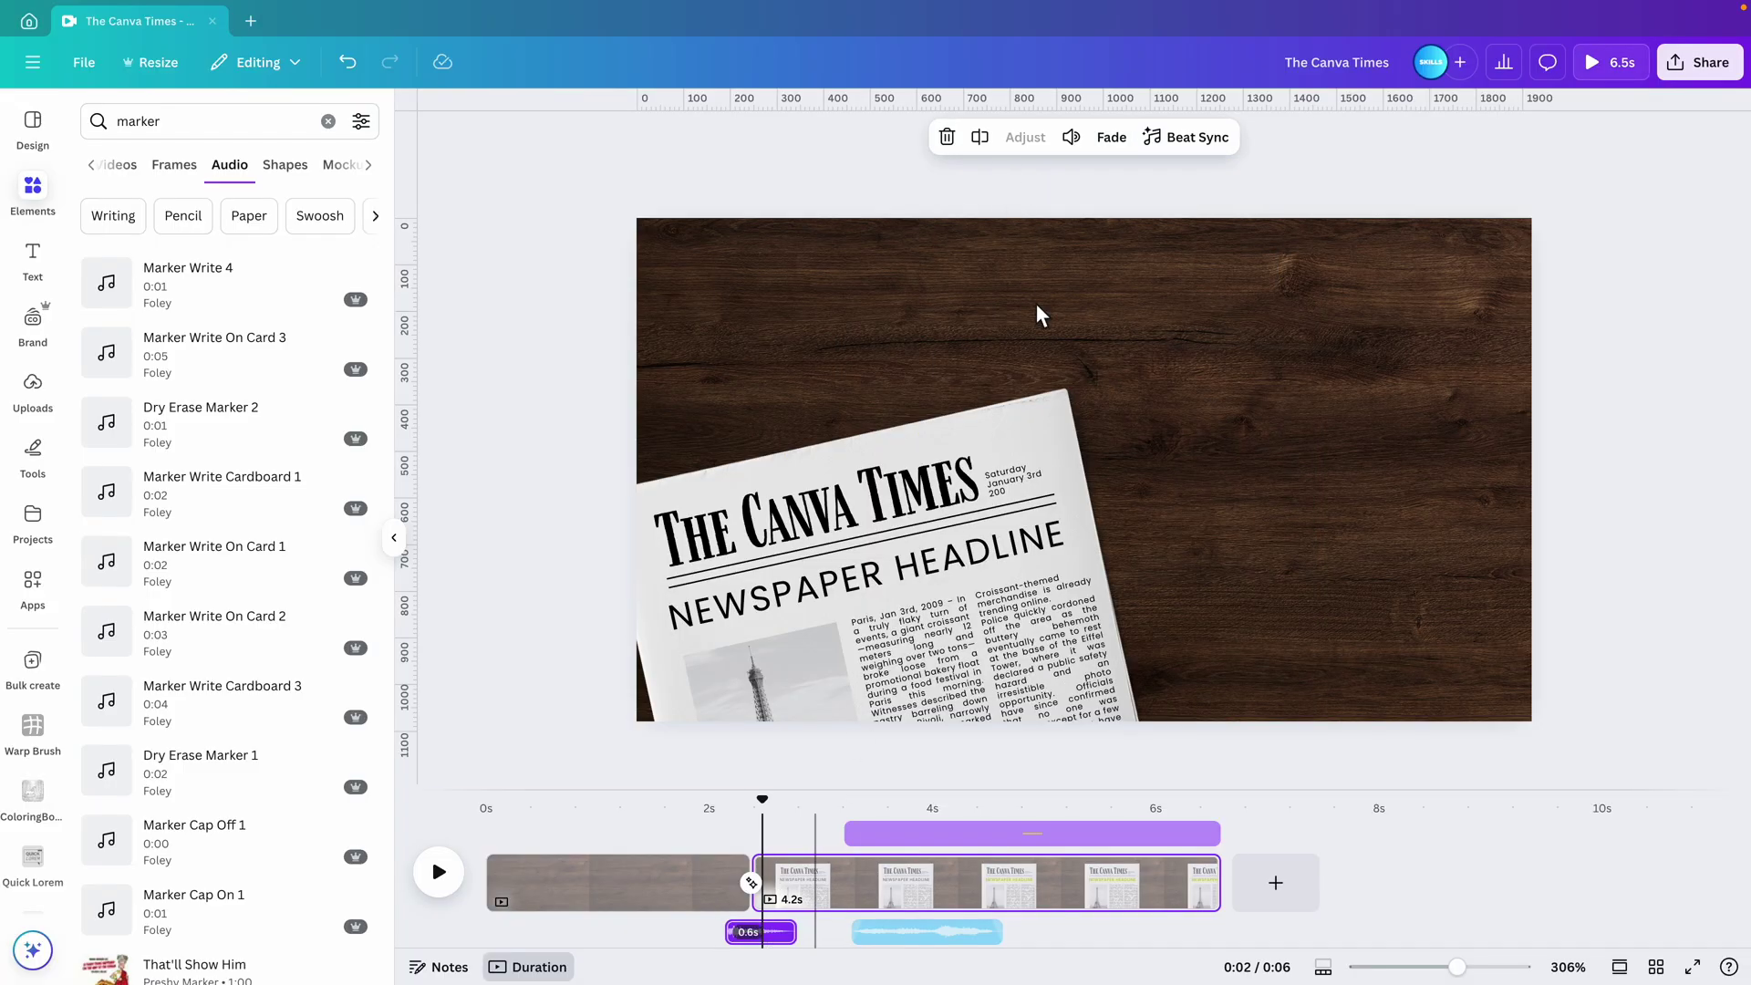
pyautogui.click(1124, 144)
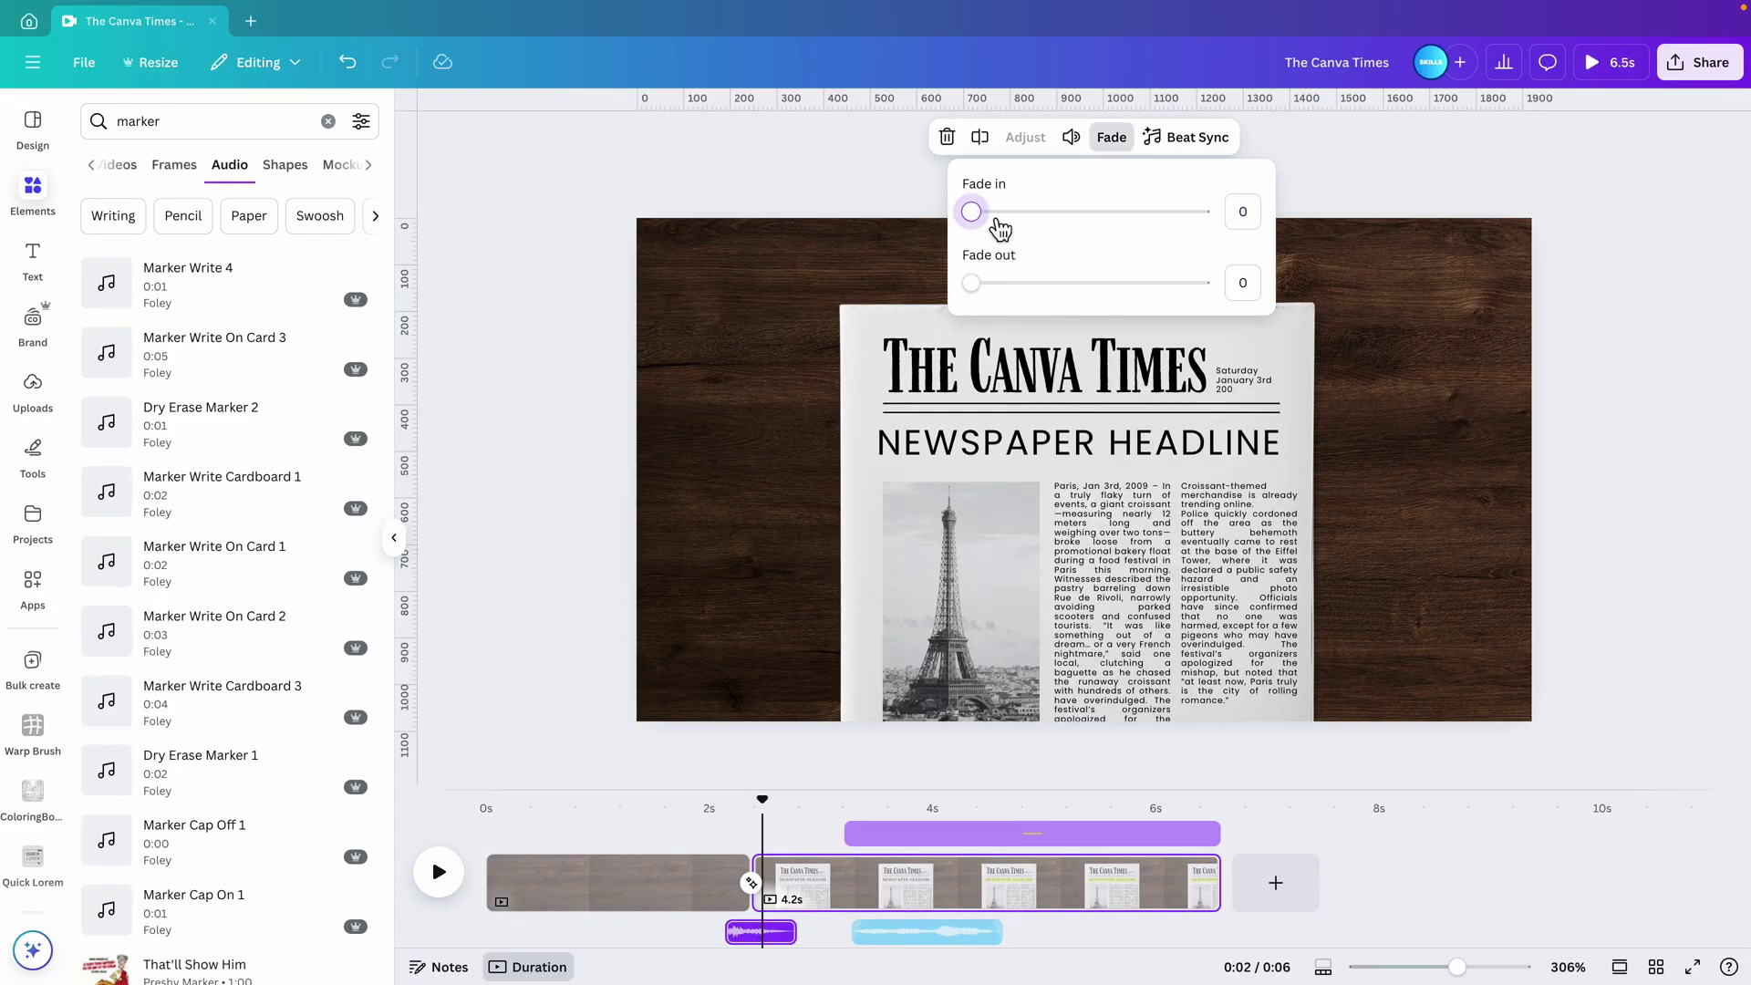
pyautogui.moveTo(972, 213); pyautogui.dragTo(1046, 211)
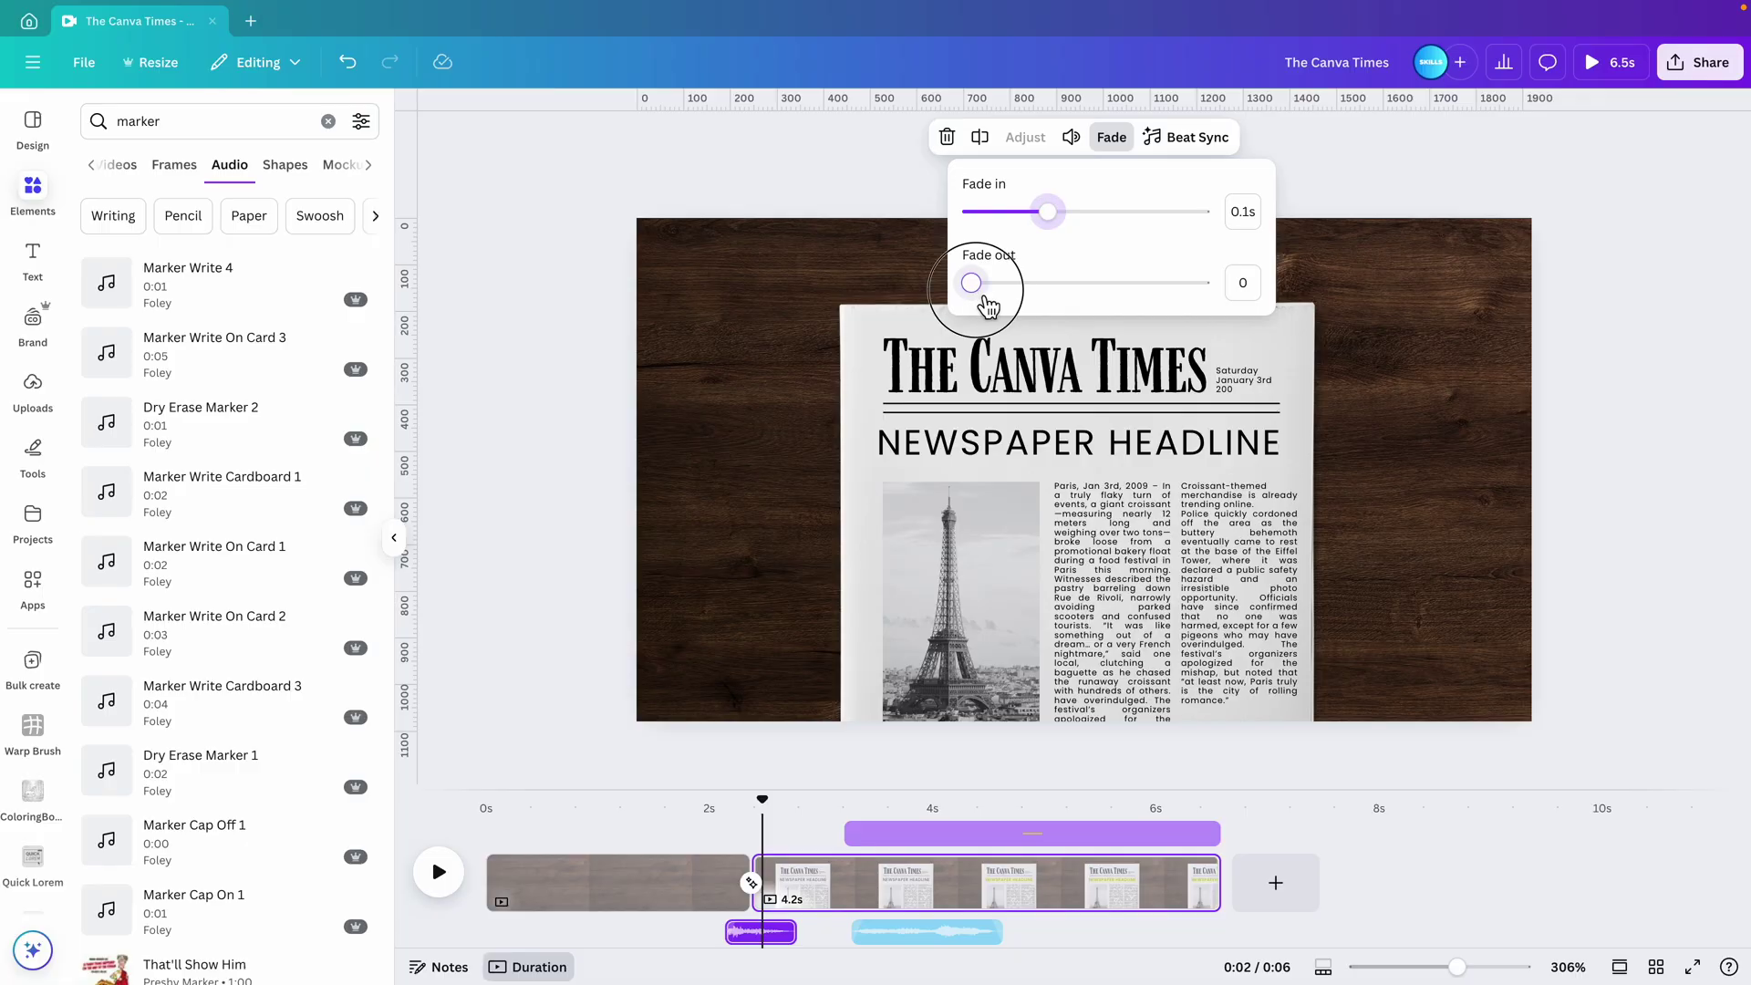
pyautogui.moveTo(984, 295); pyautogui.dragTo(1061, 295)
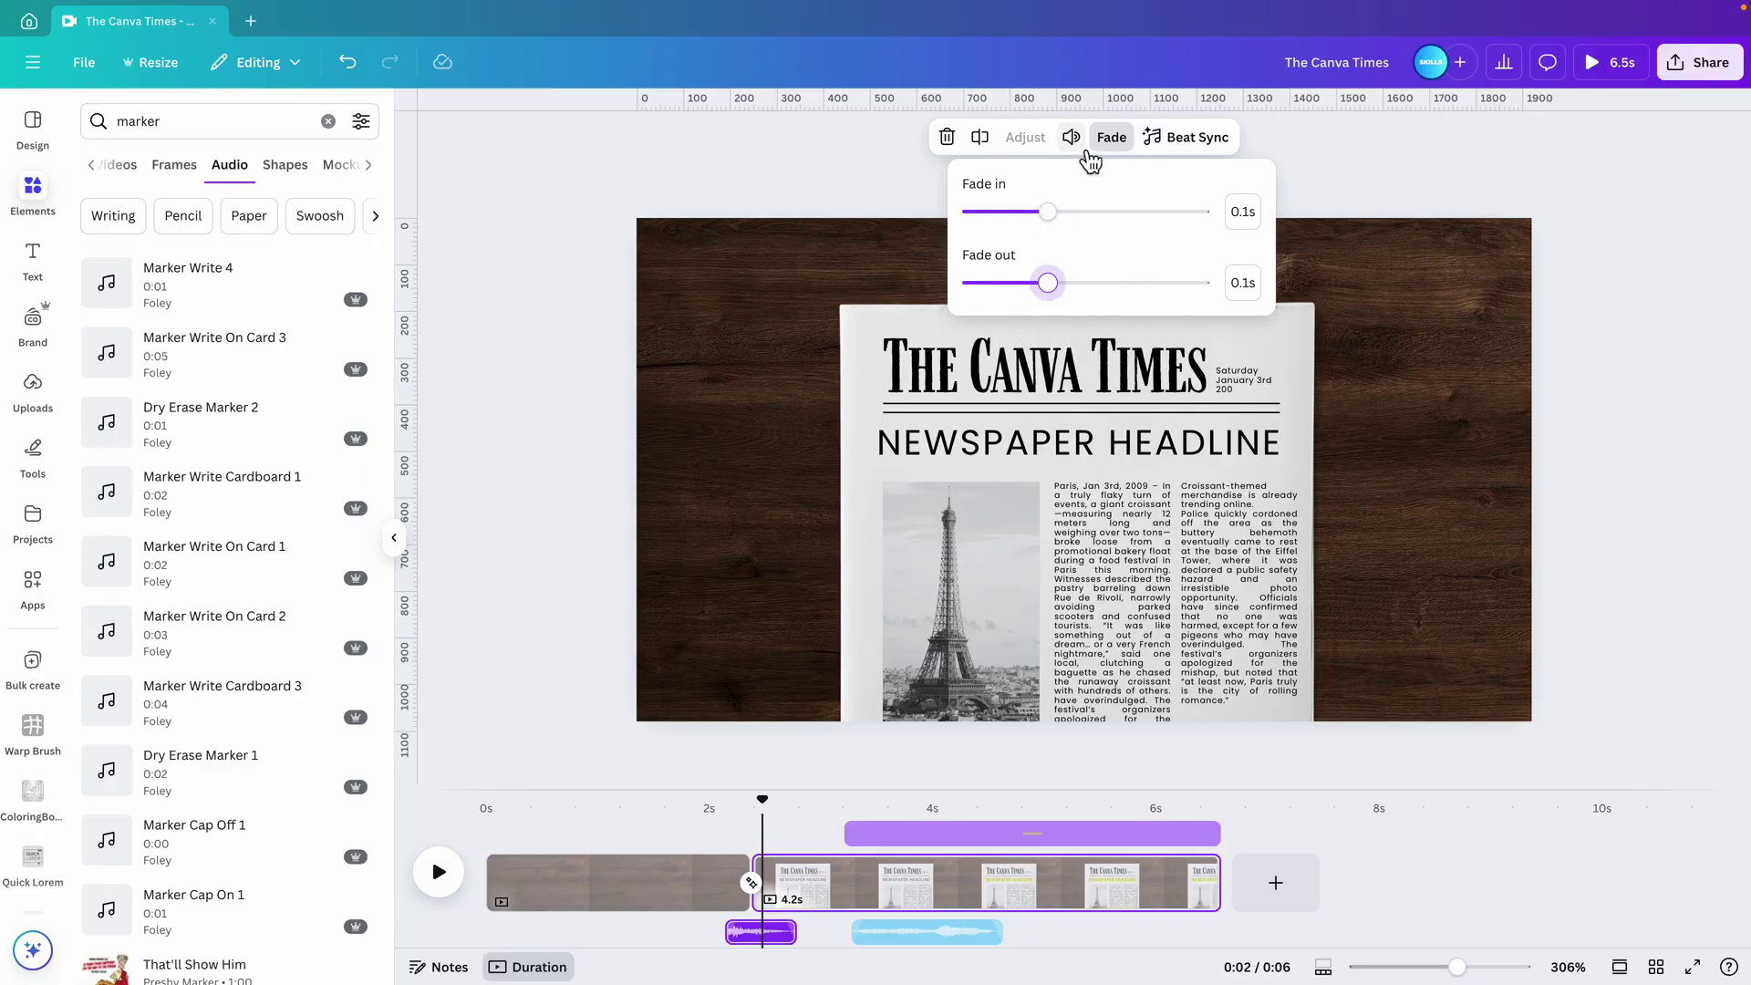
pyautogui.click(607, 871)
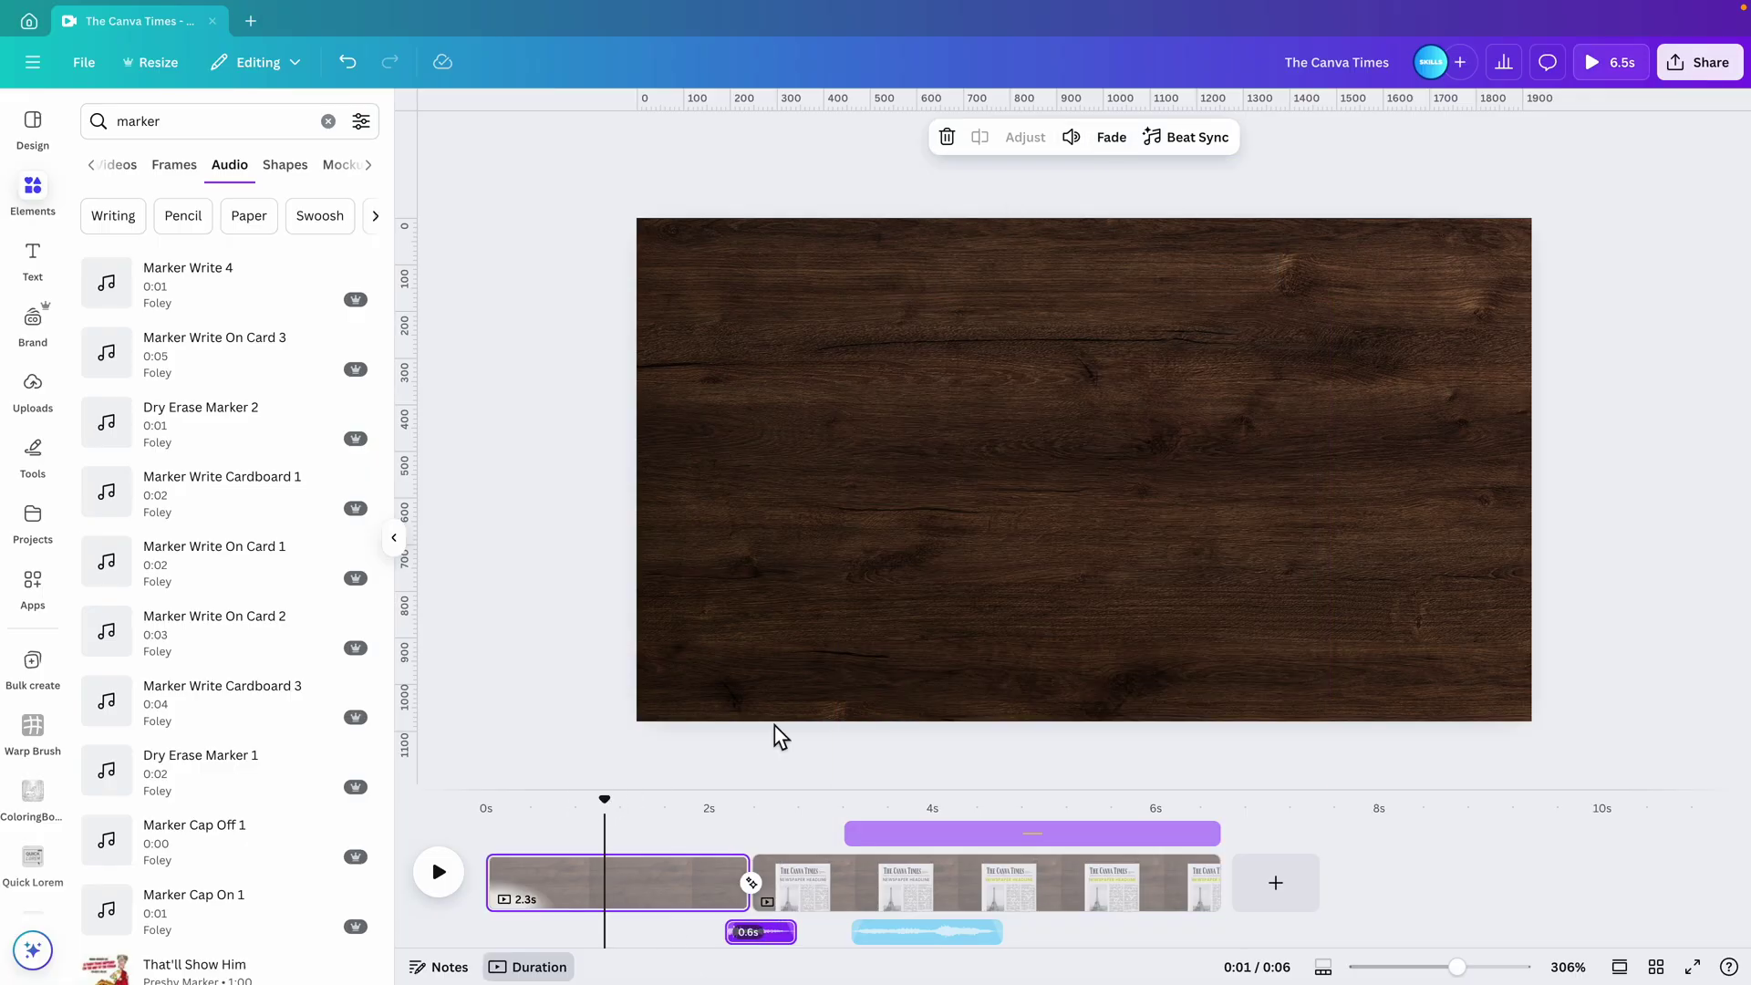